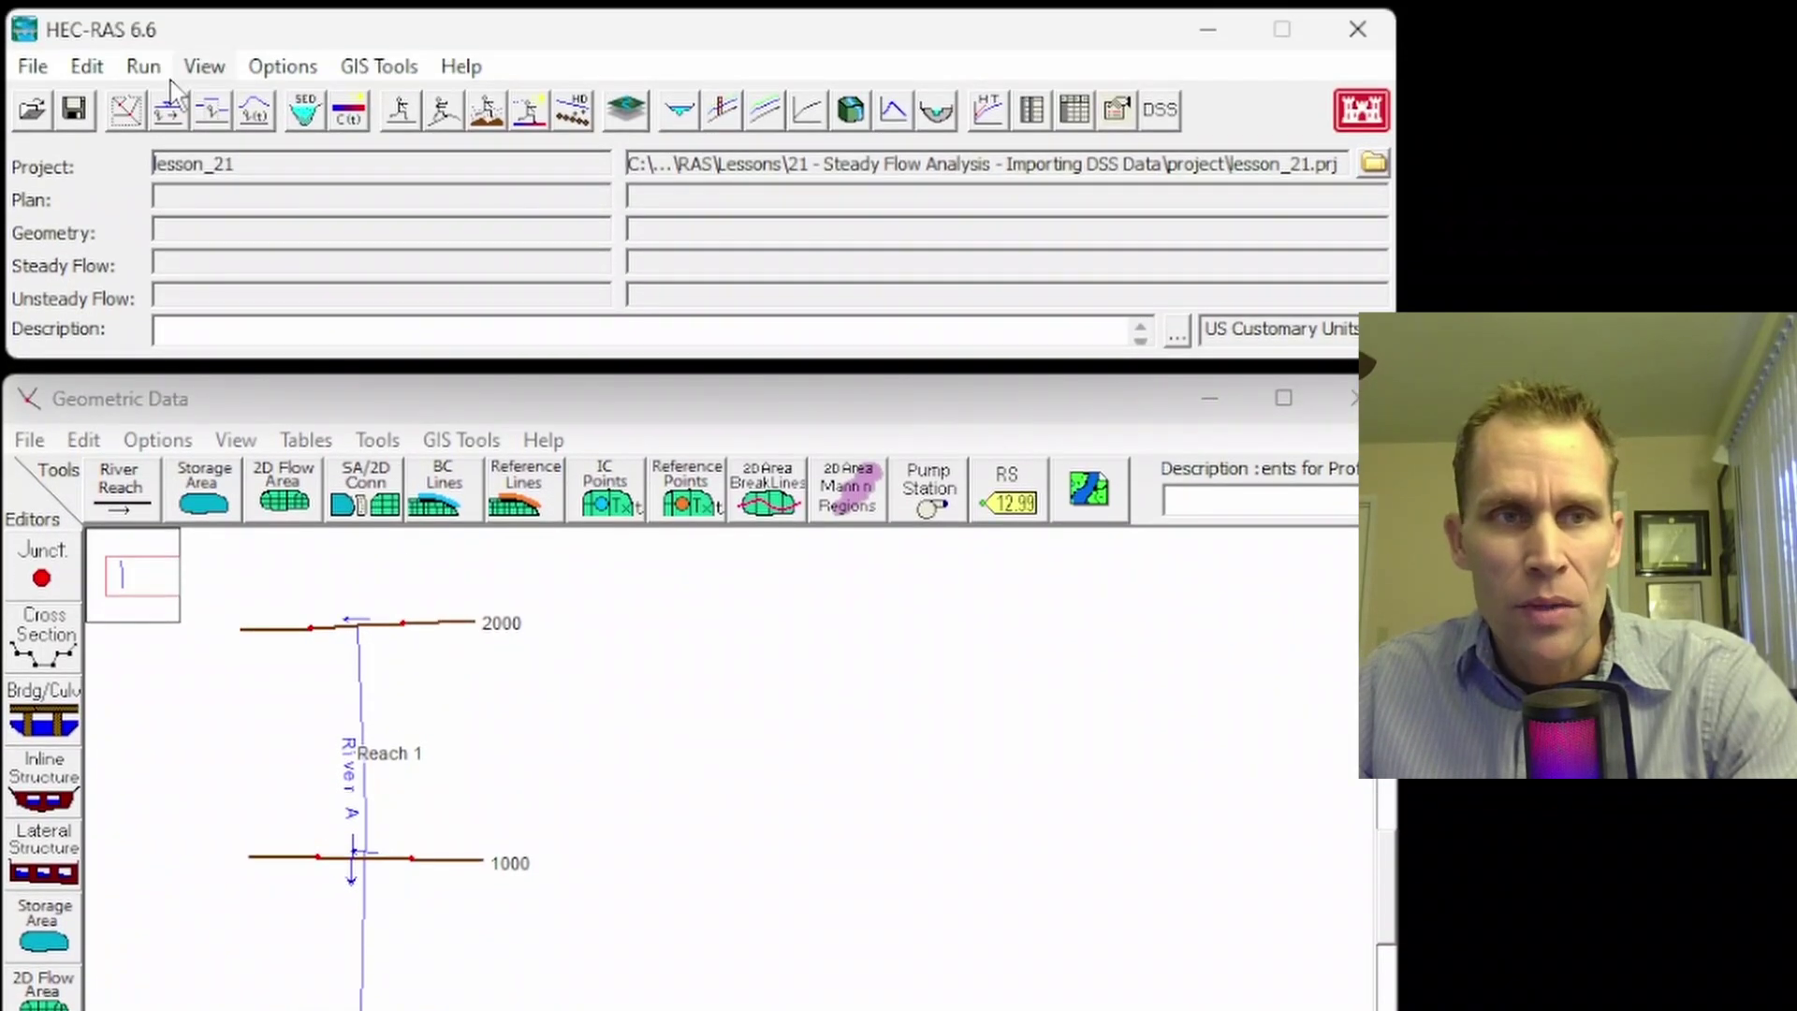
Open the Steady Flow Data editor from the Edit menu and move it up and left
left_click(145, 75)
mouse_move(75, 85)
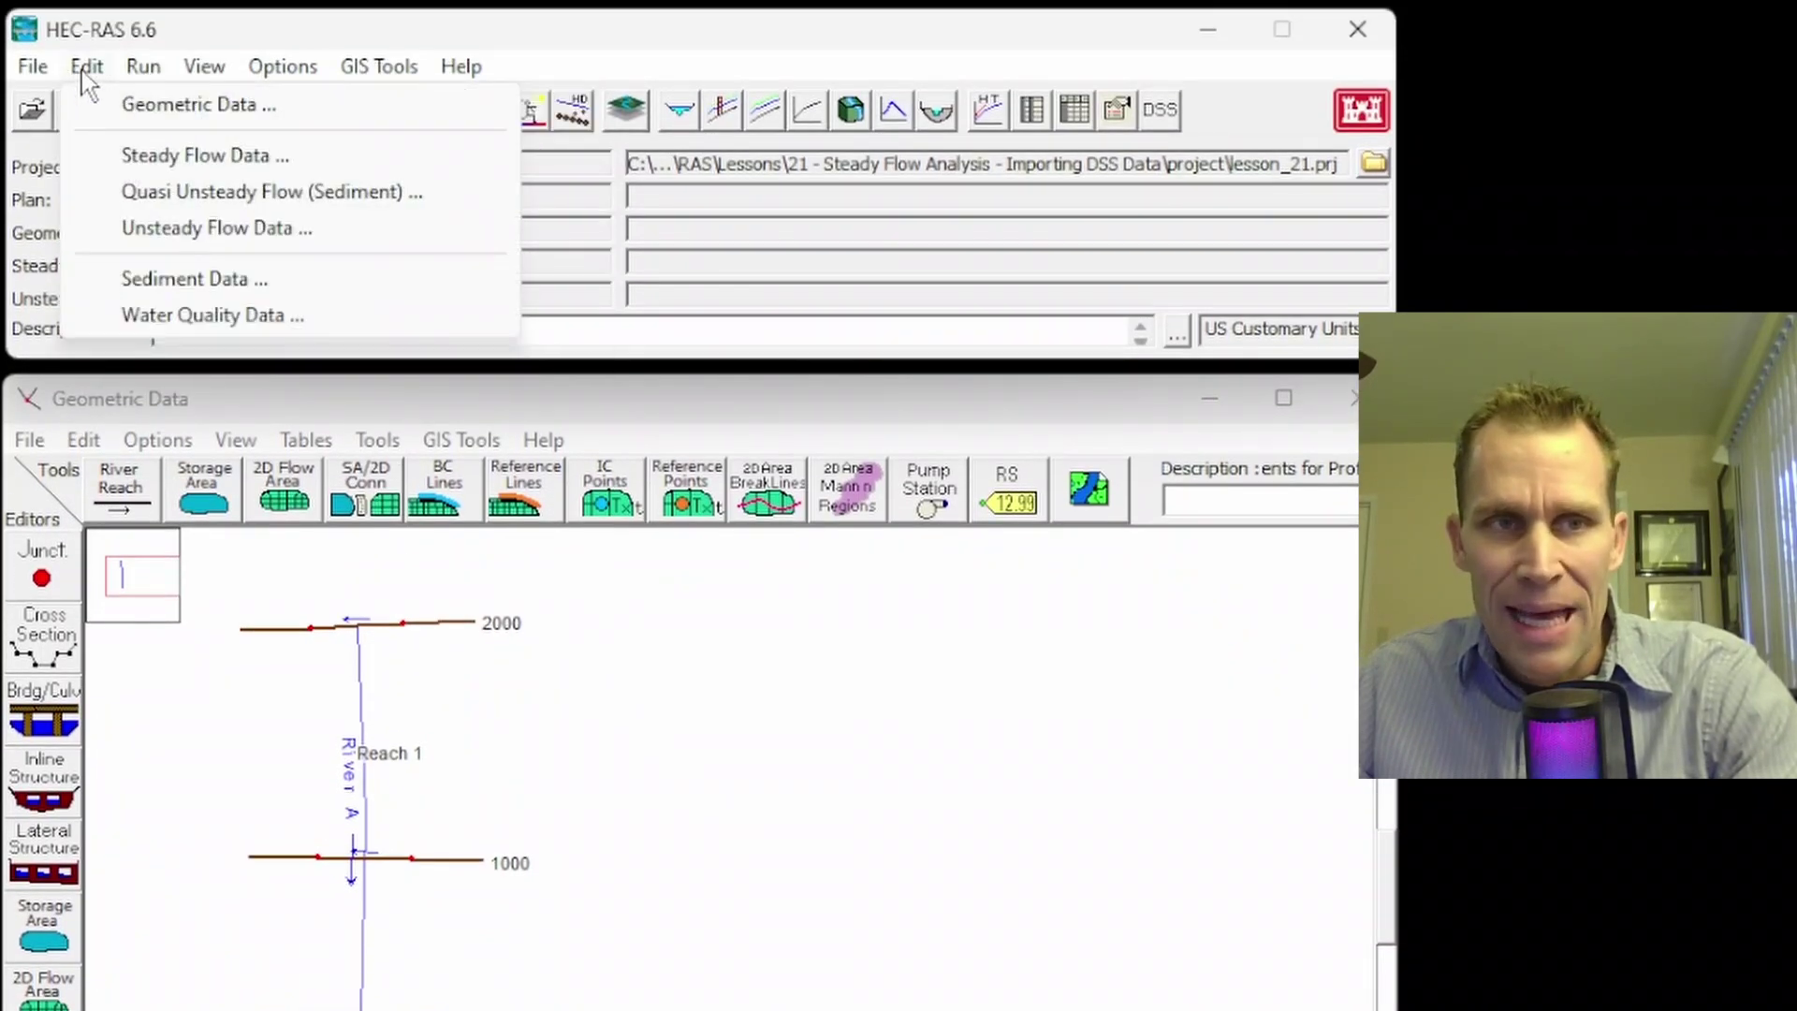
left_click(140, 161)
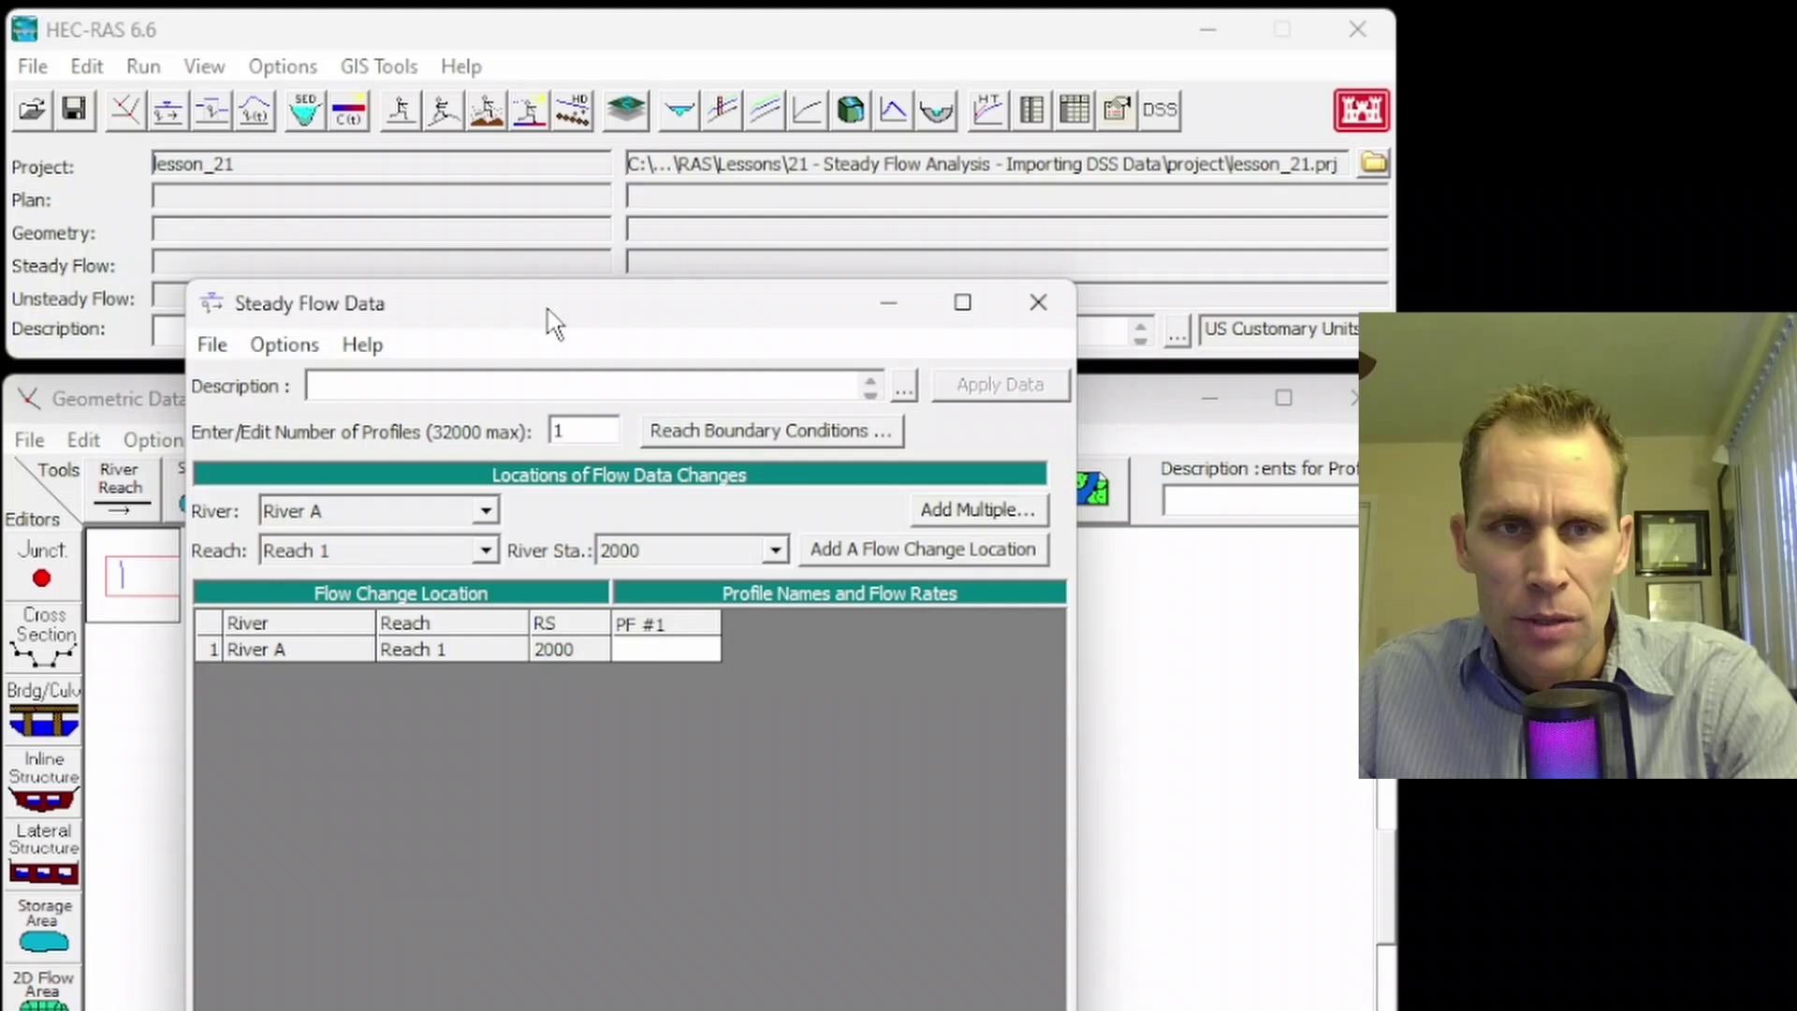
left_click_drag(548, 311, 430, 173)
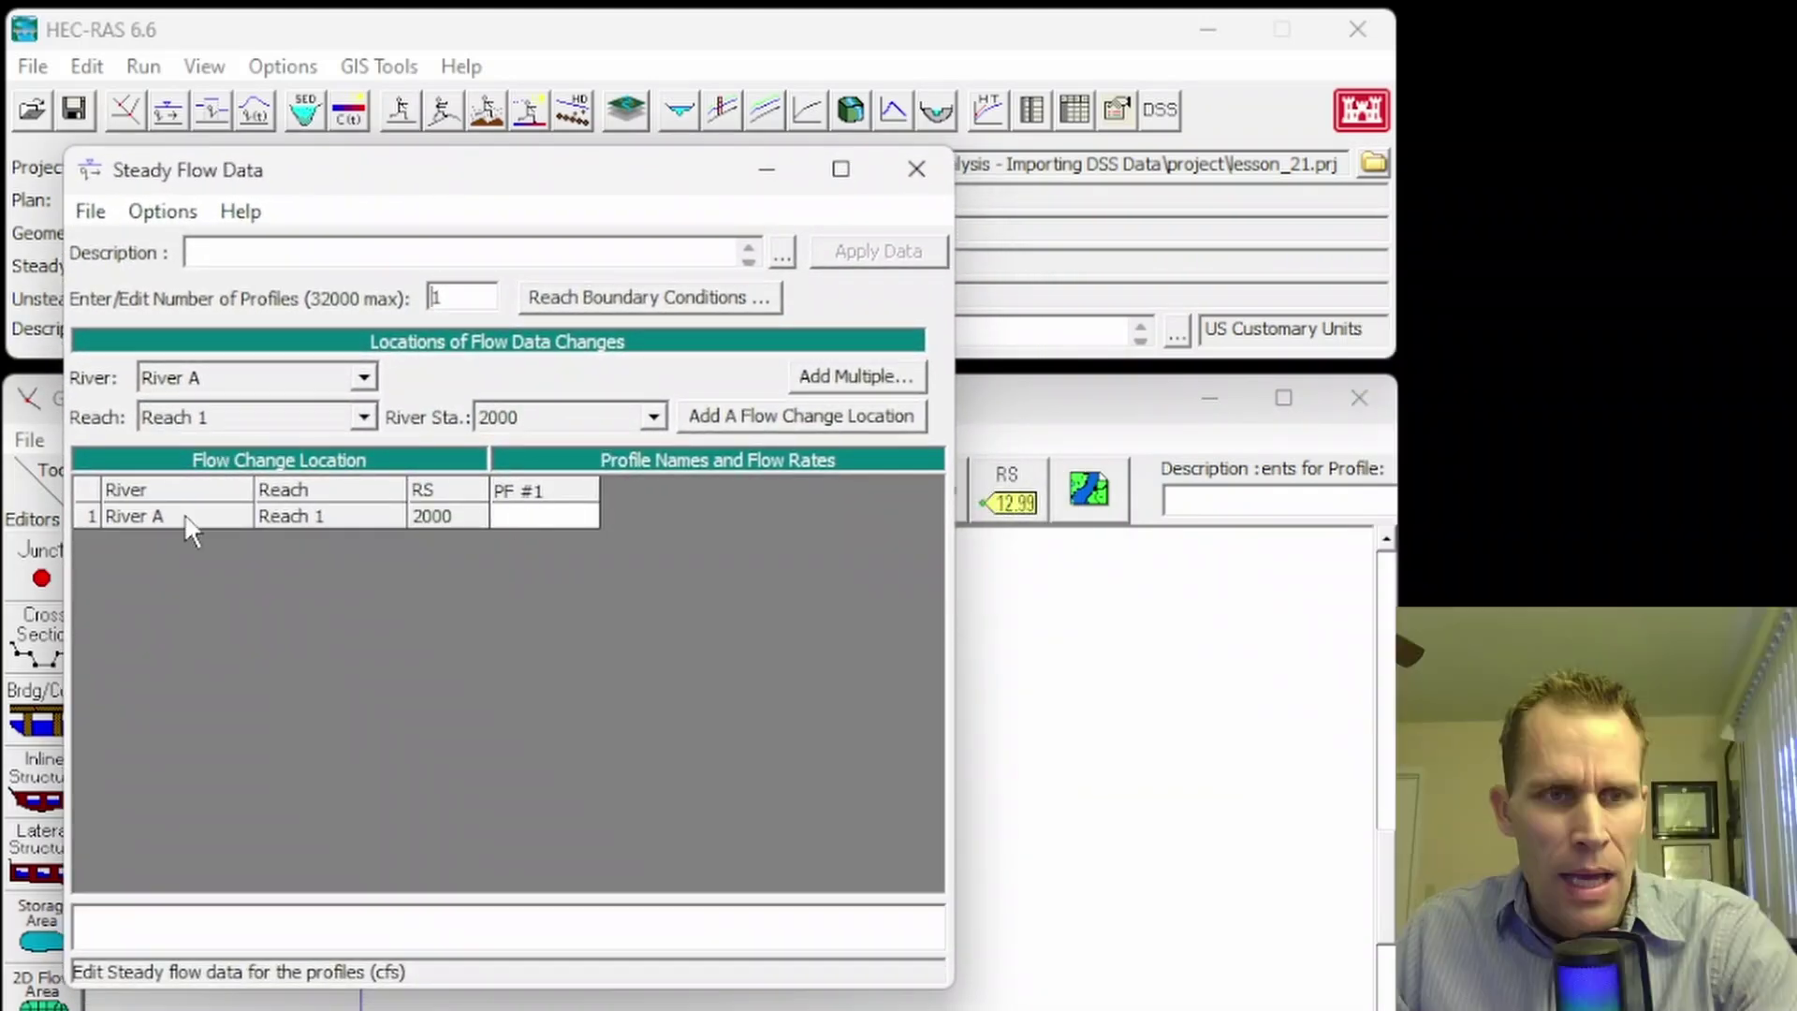
Delete all rows from the flow change table, confirming with Yes
left_click(163, 212)
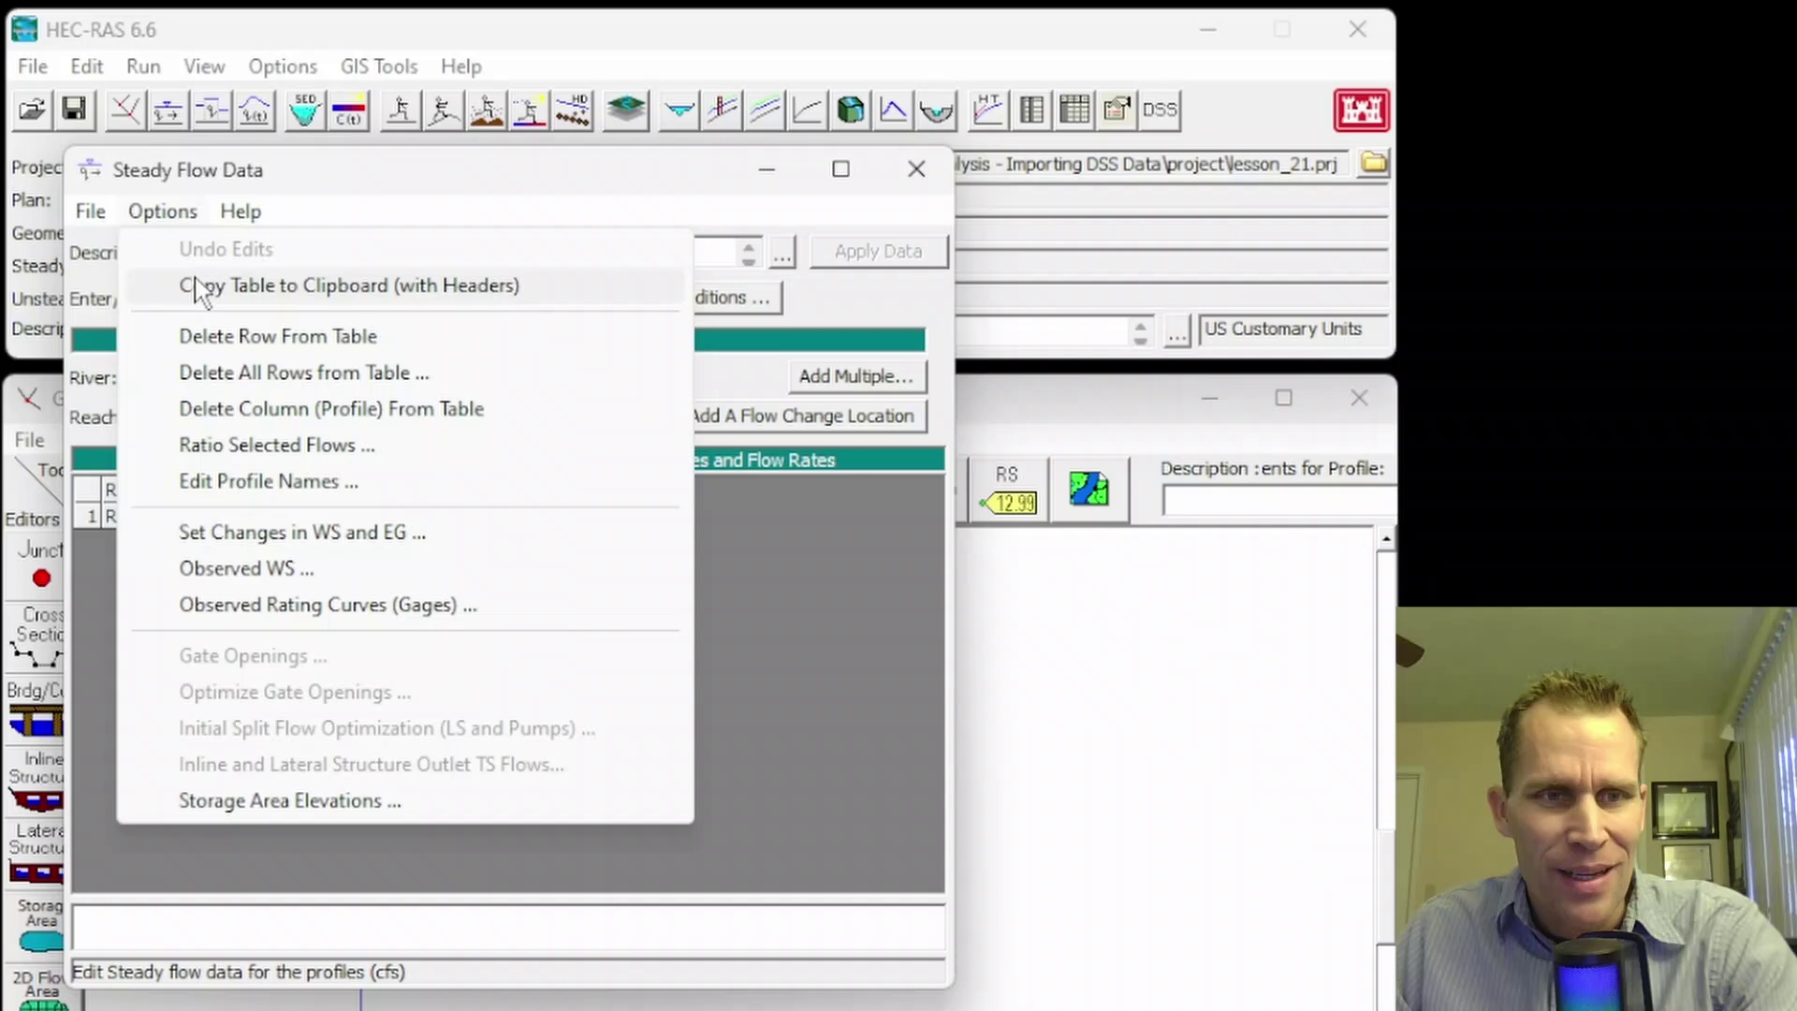
left_click(238, 374)
left_click(1217, 800)
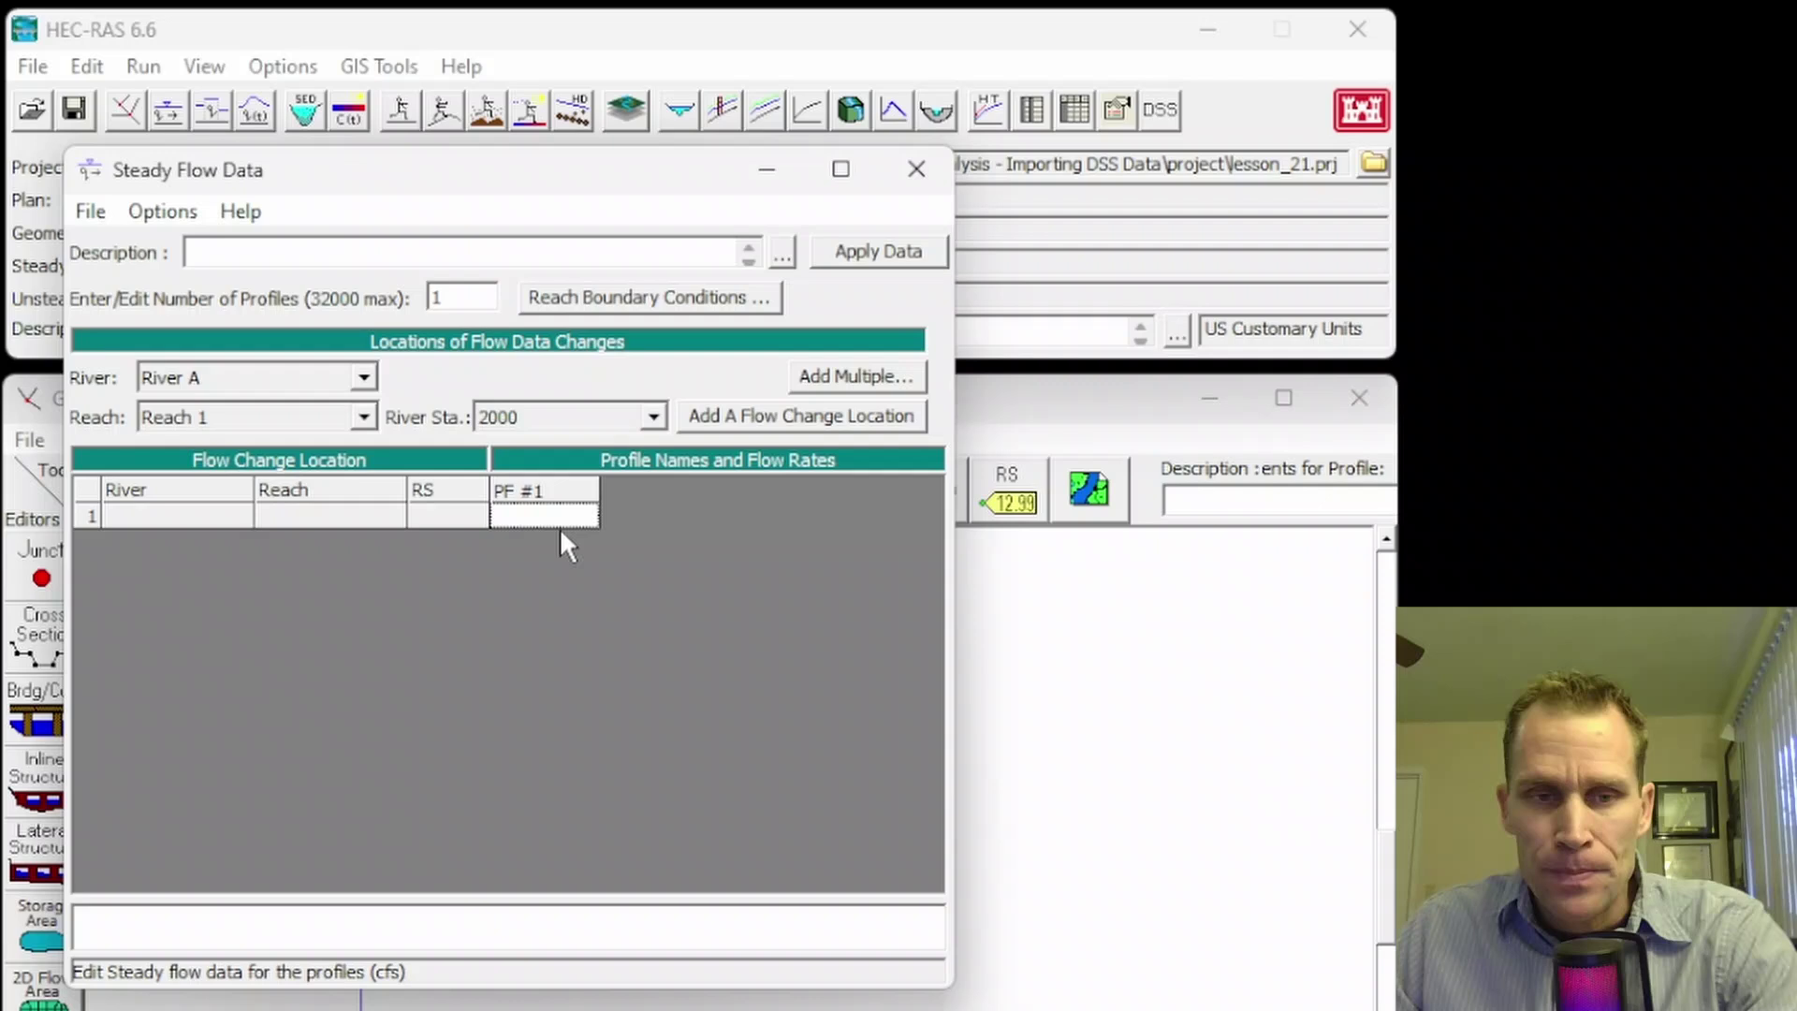
In the User's Manual, highlight the 'Importing Steady Flow Data from DSS' heading and HEC-DSS intro
key("alt+Tab")
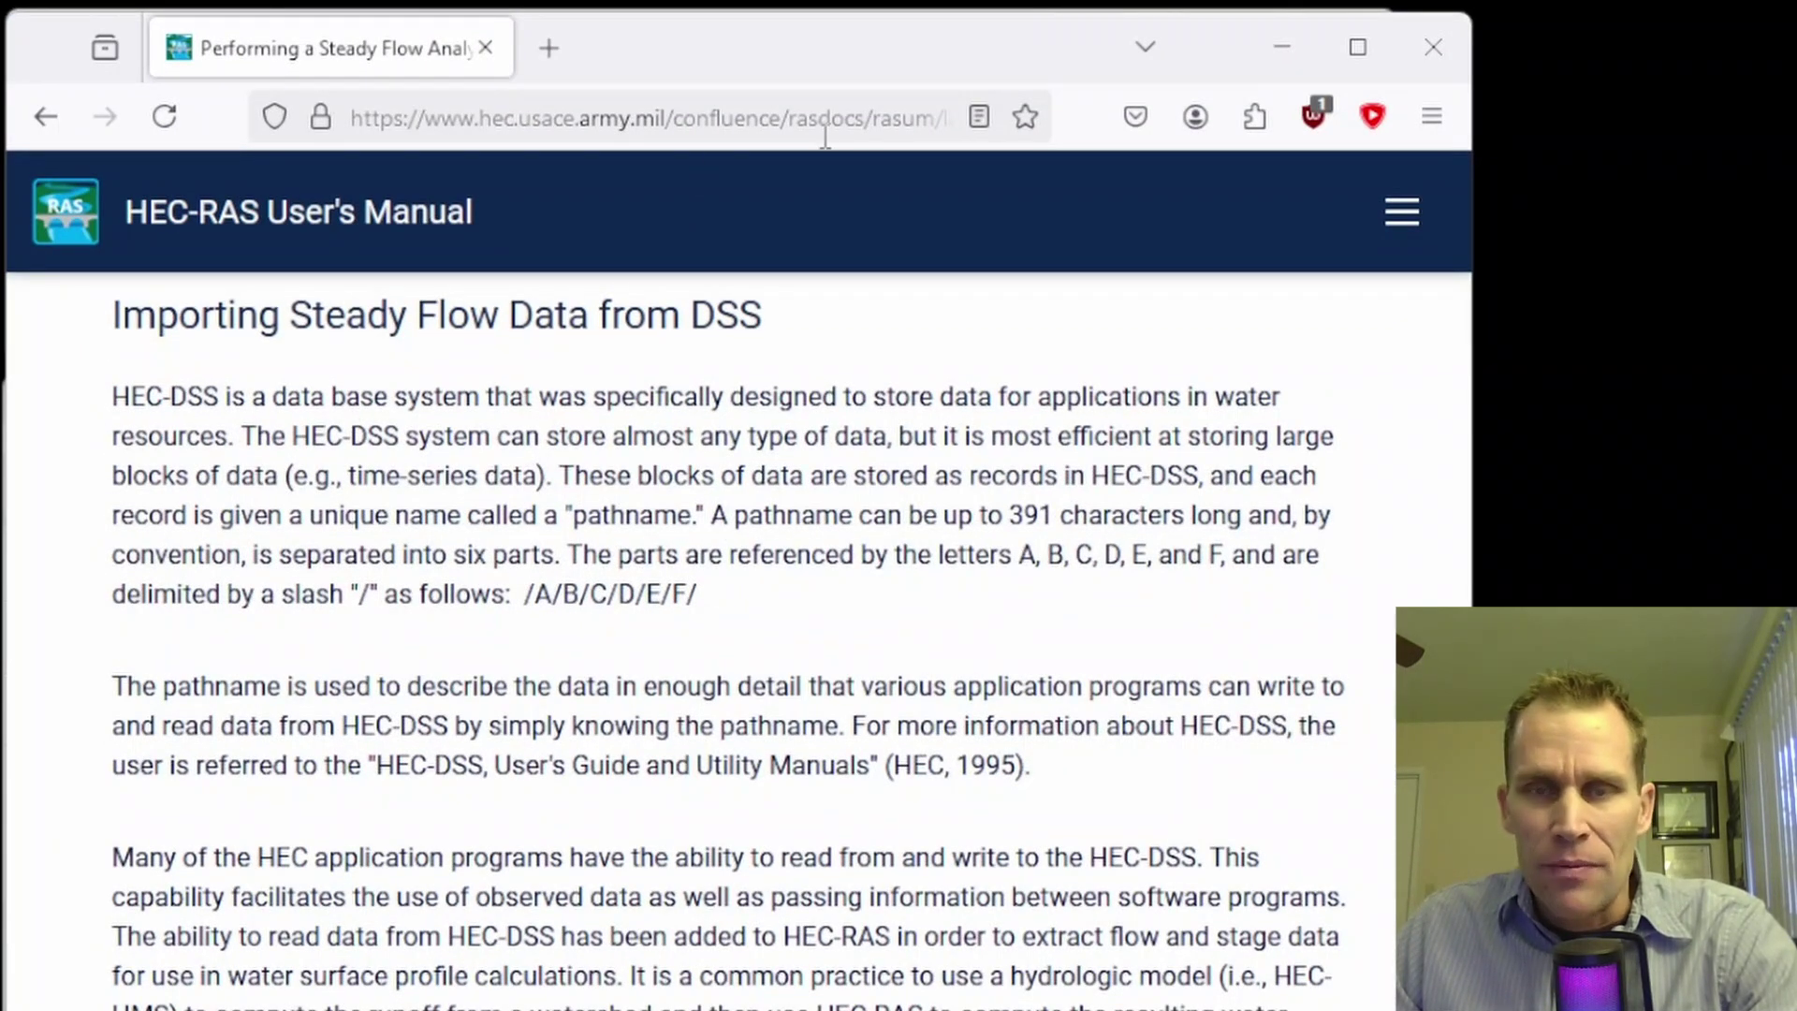
scroll(1015, 454, "up", 4)
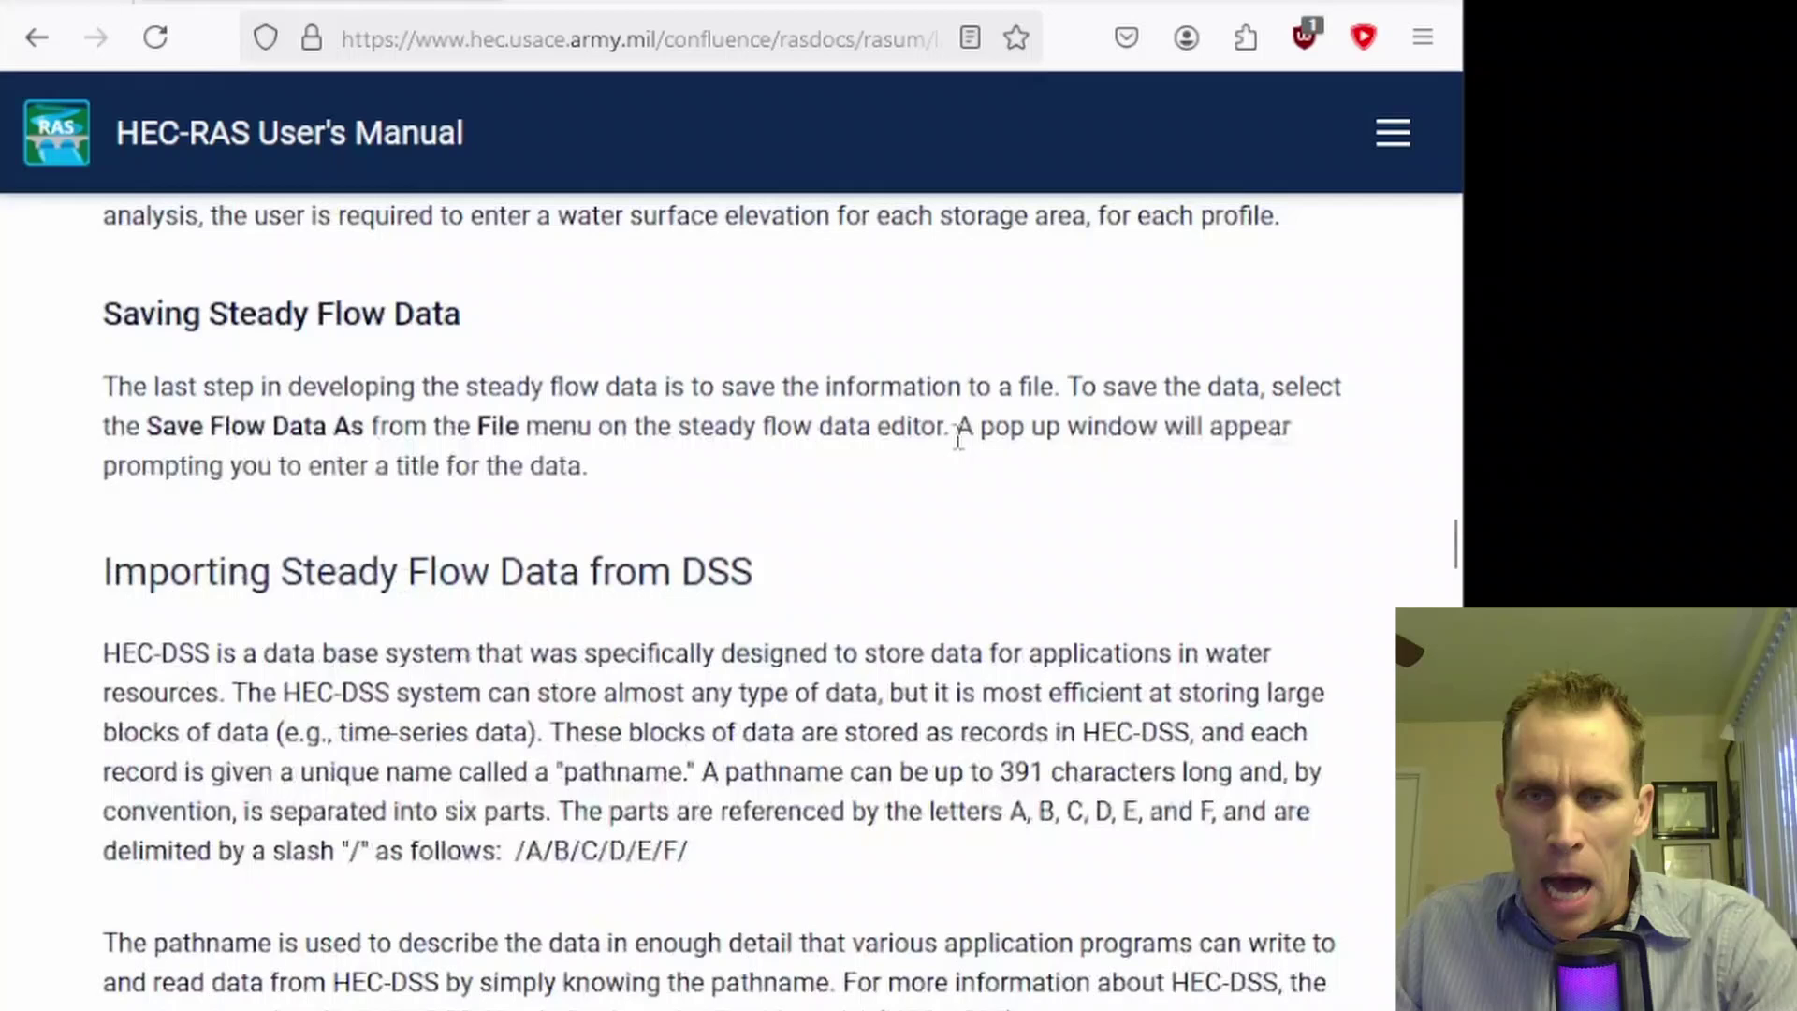
scroll(952, 367, "down", 2)
scroll(489, 234, "up", 2)
scroll(261, 257, "down", 2)
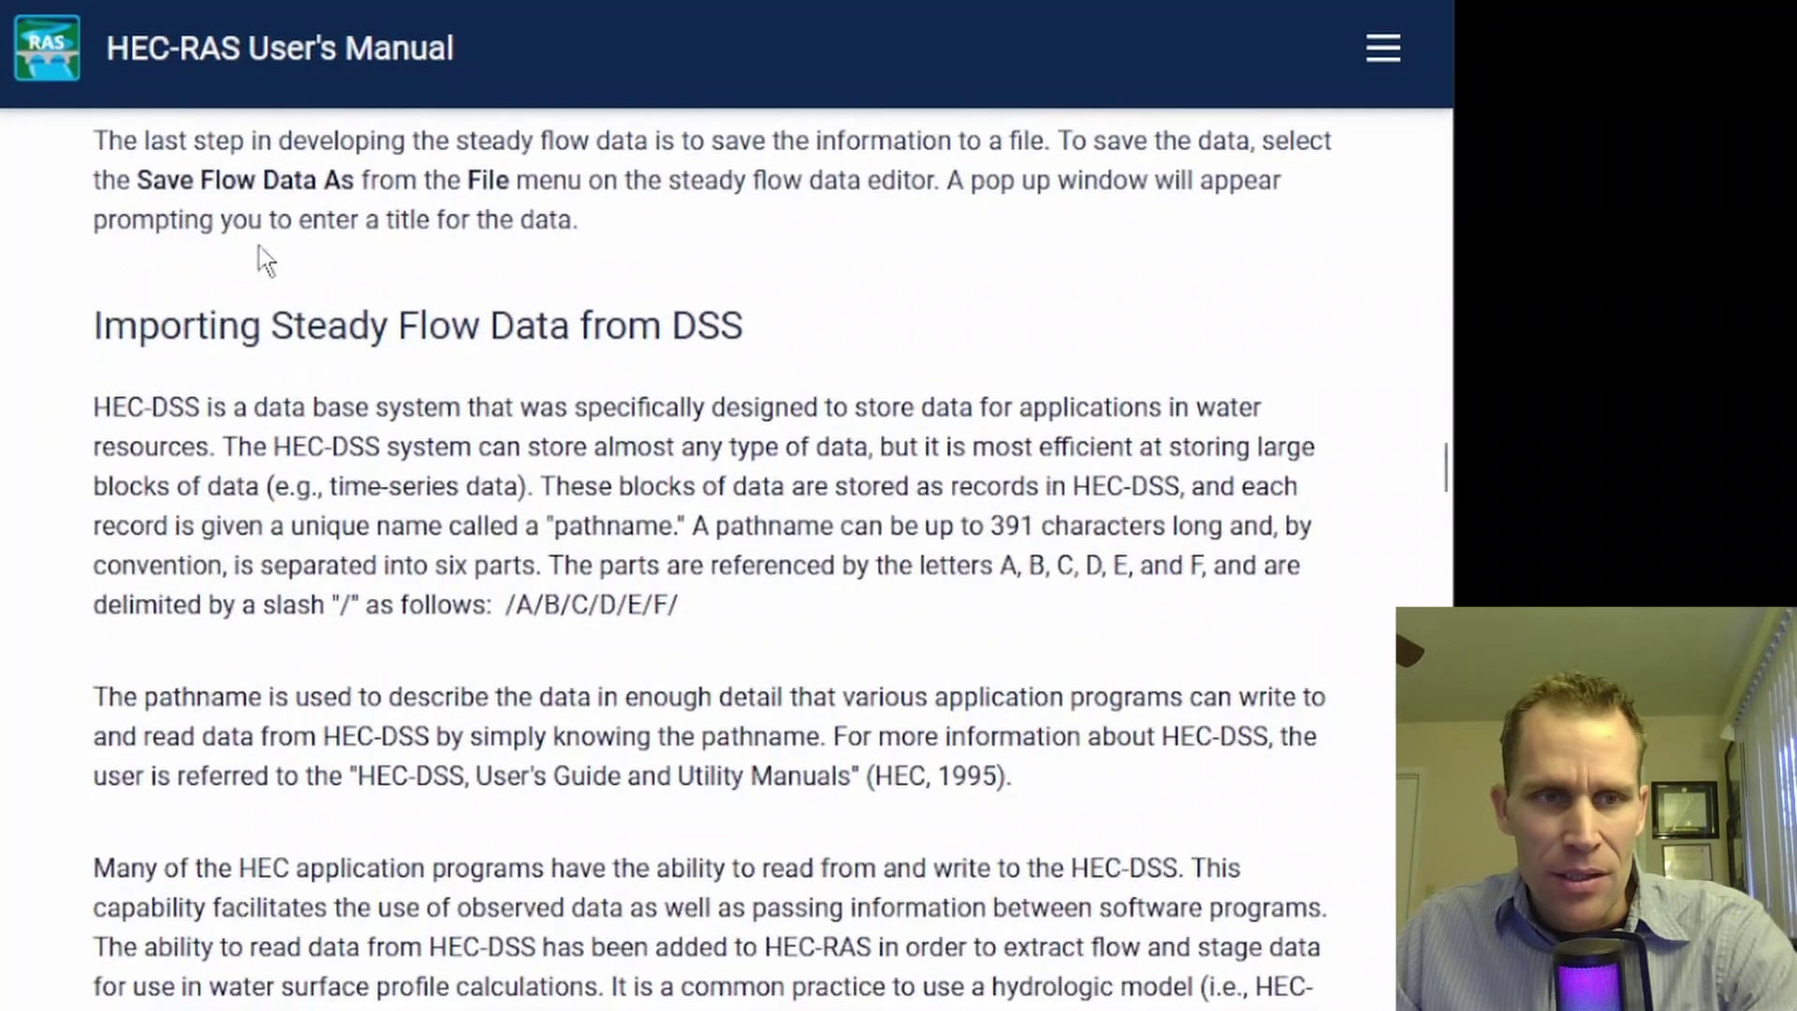
left_click_drag(68, 328, 733, 350)
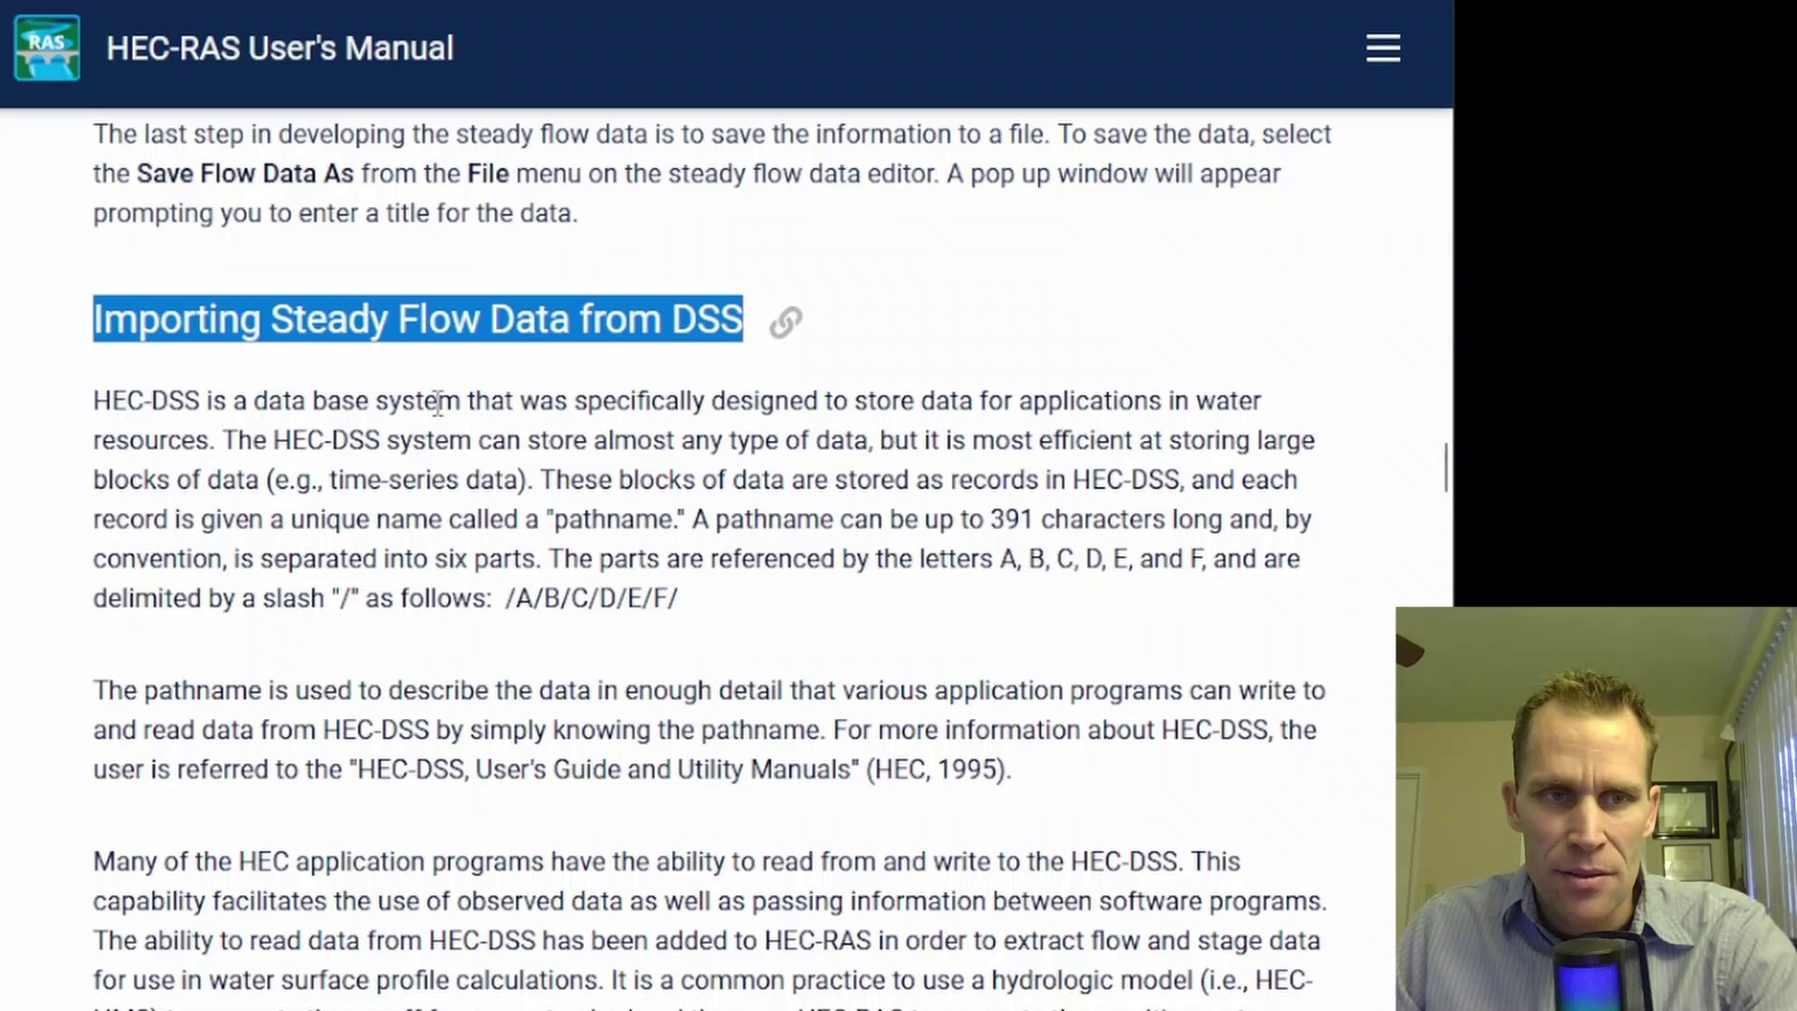
left_click(15, 519)
left_click_drag(90, 404, 294, 481)
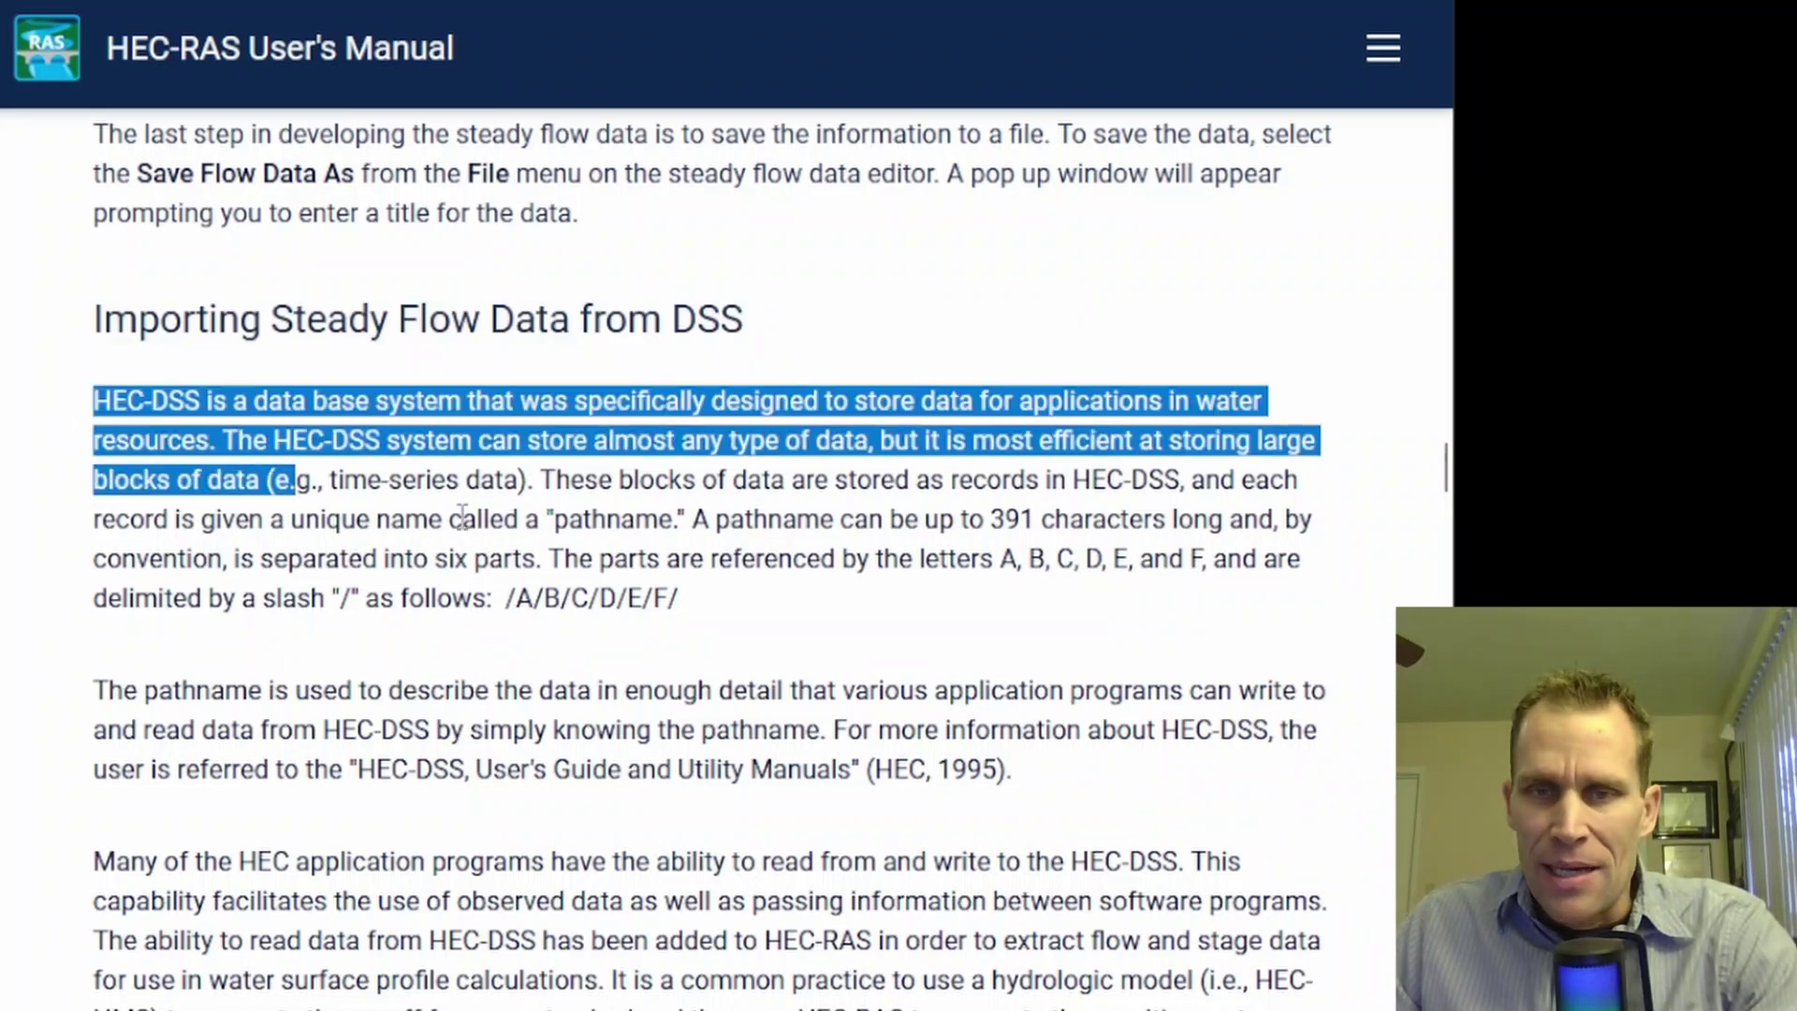
left_click(835, 428)
Highlight the example pathname /A/B/C/D/E/F/ and the sentence describing the two-step process
scroll(786, 514, "down", 2)
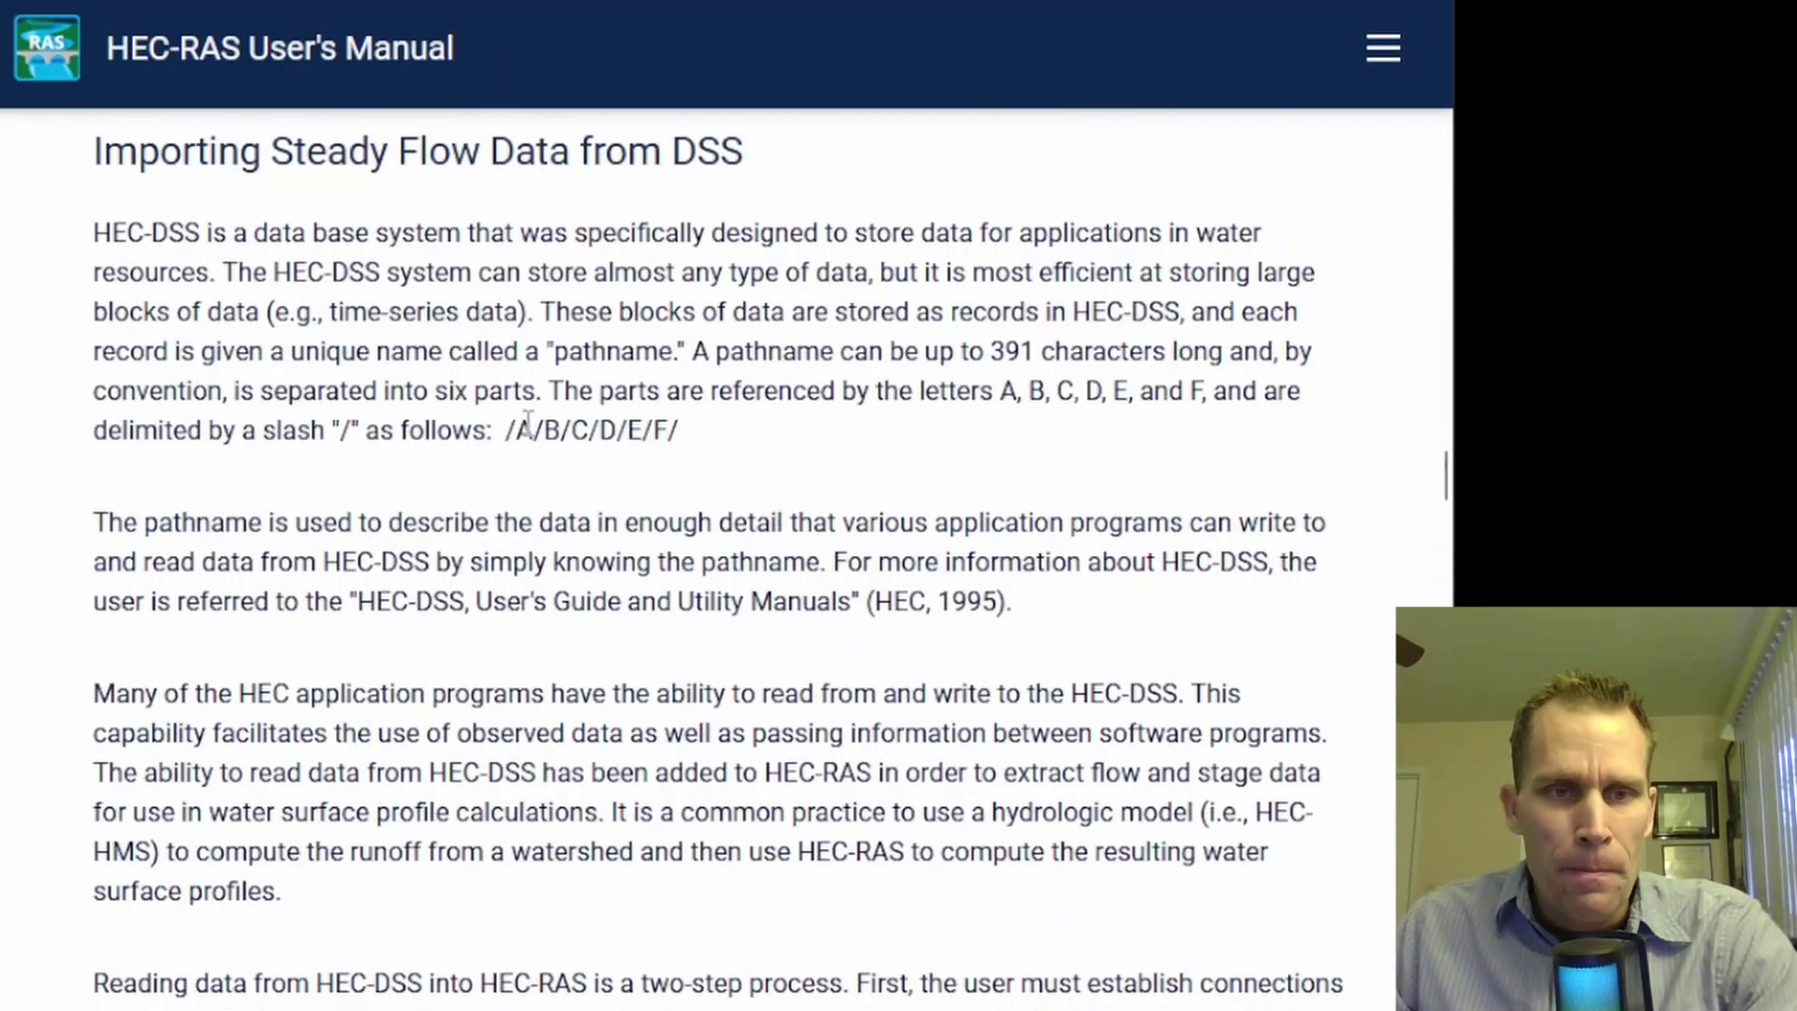
left_click_drag(499, 431, 680, 447)
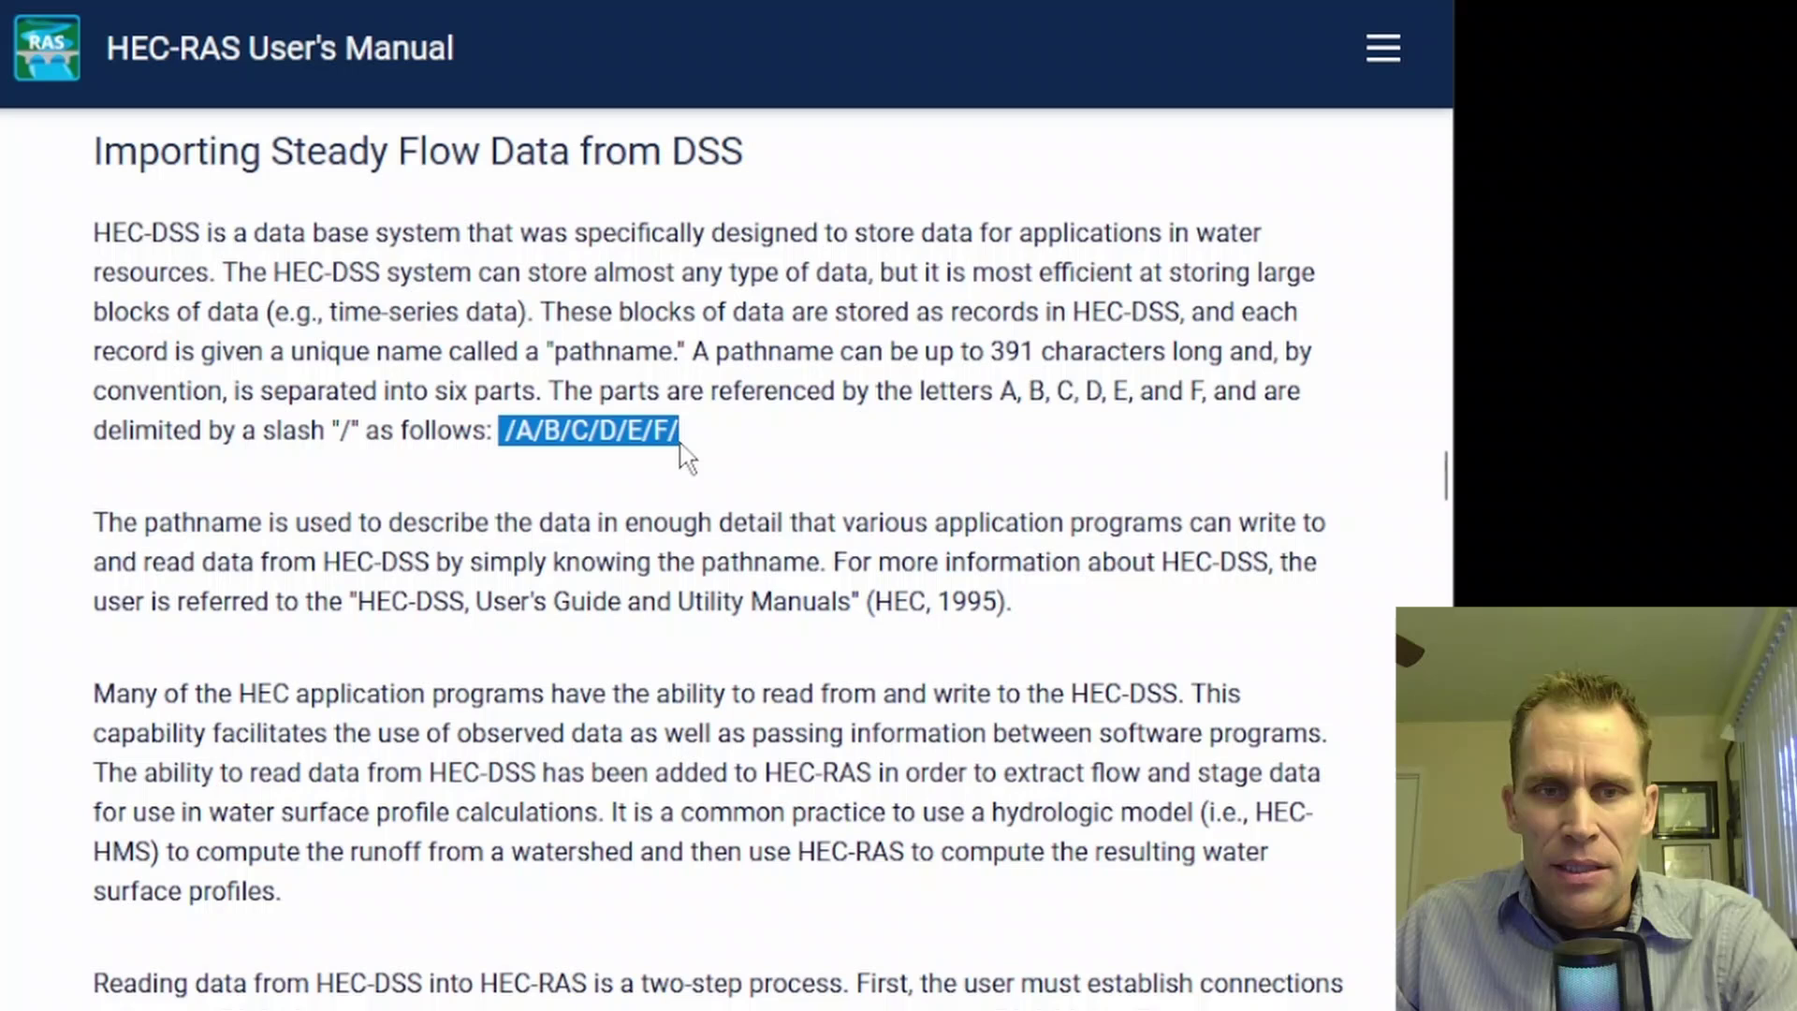
left_click(560, 442)
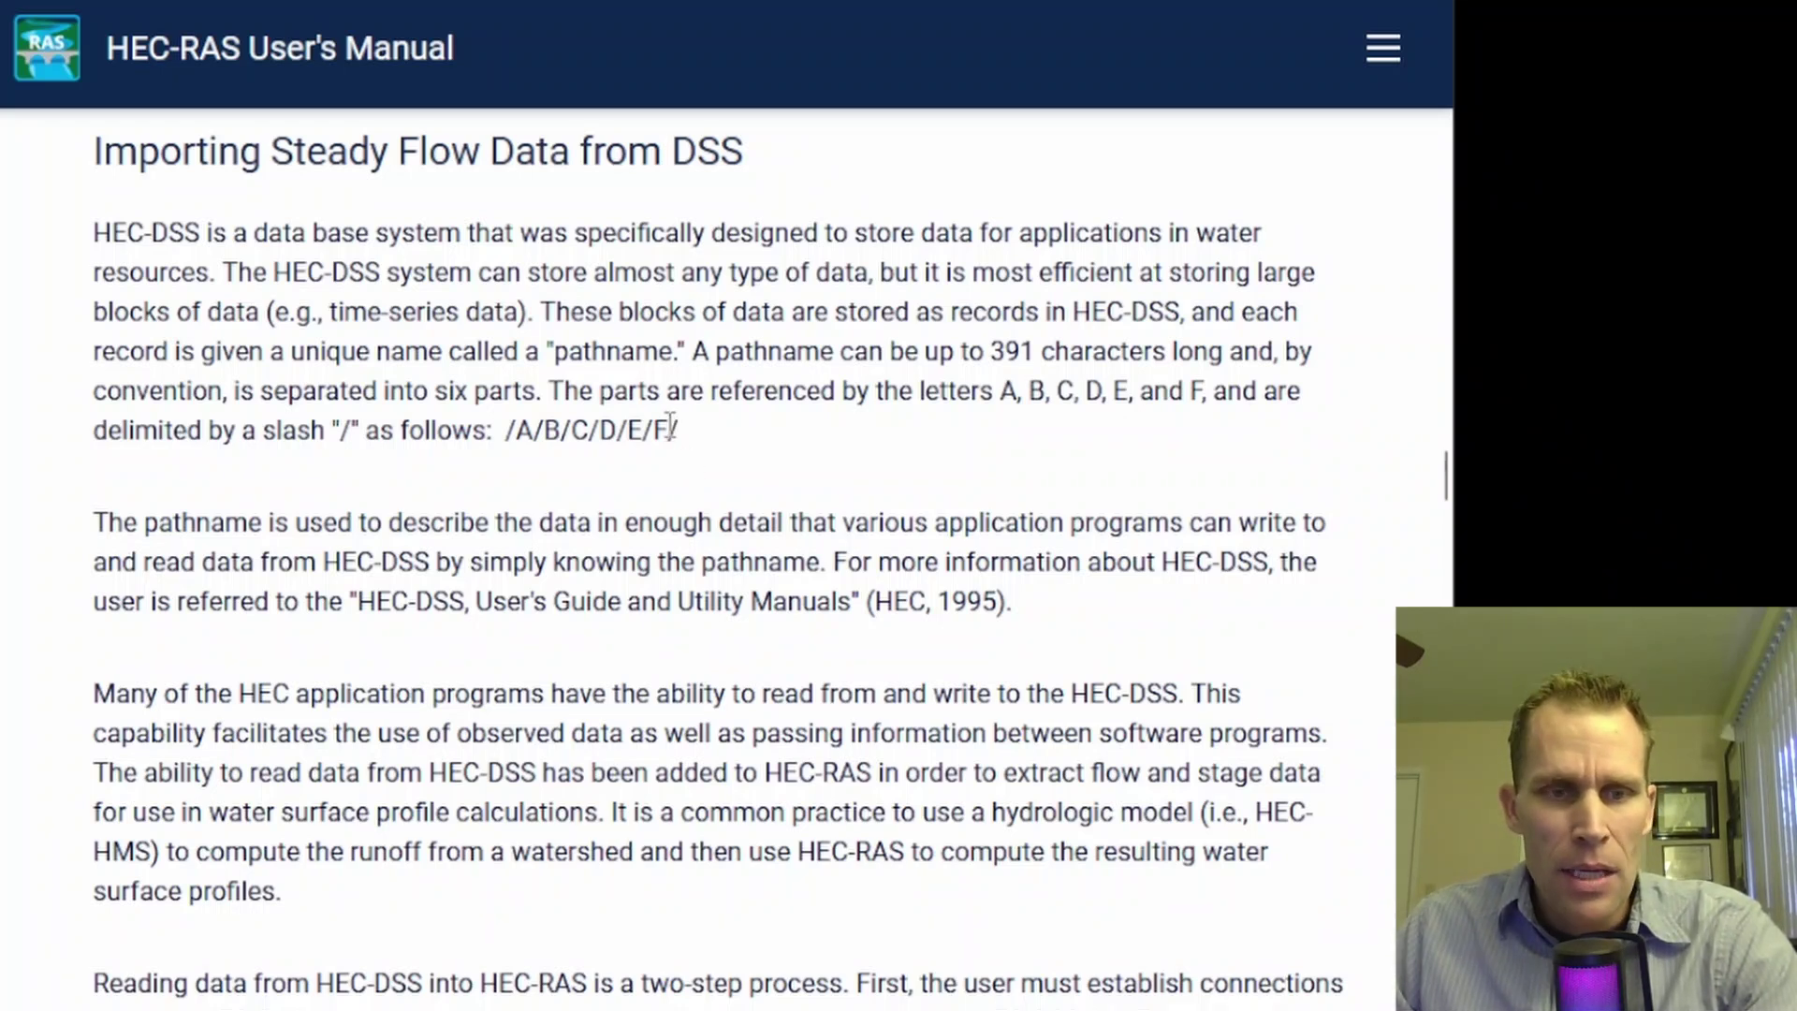
scroll(682, 433, "down", 5)
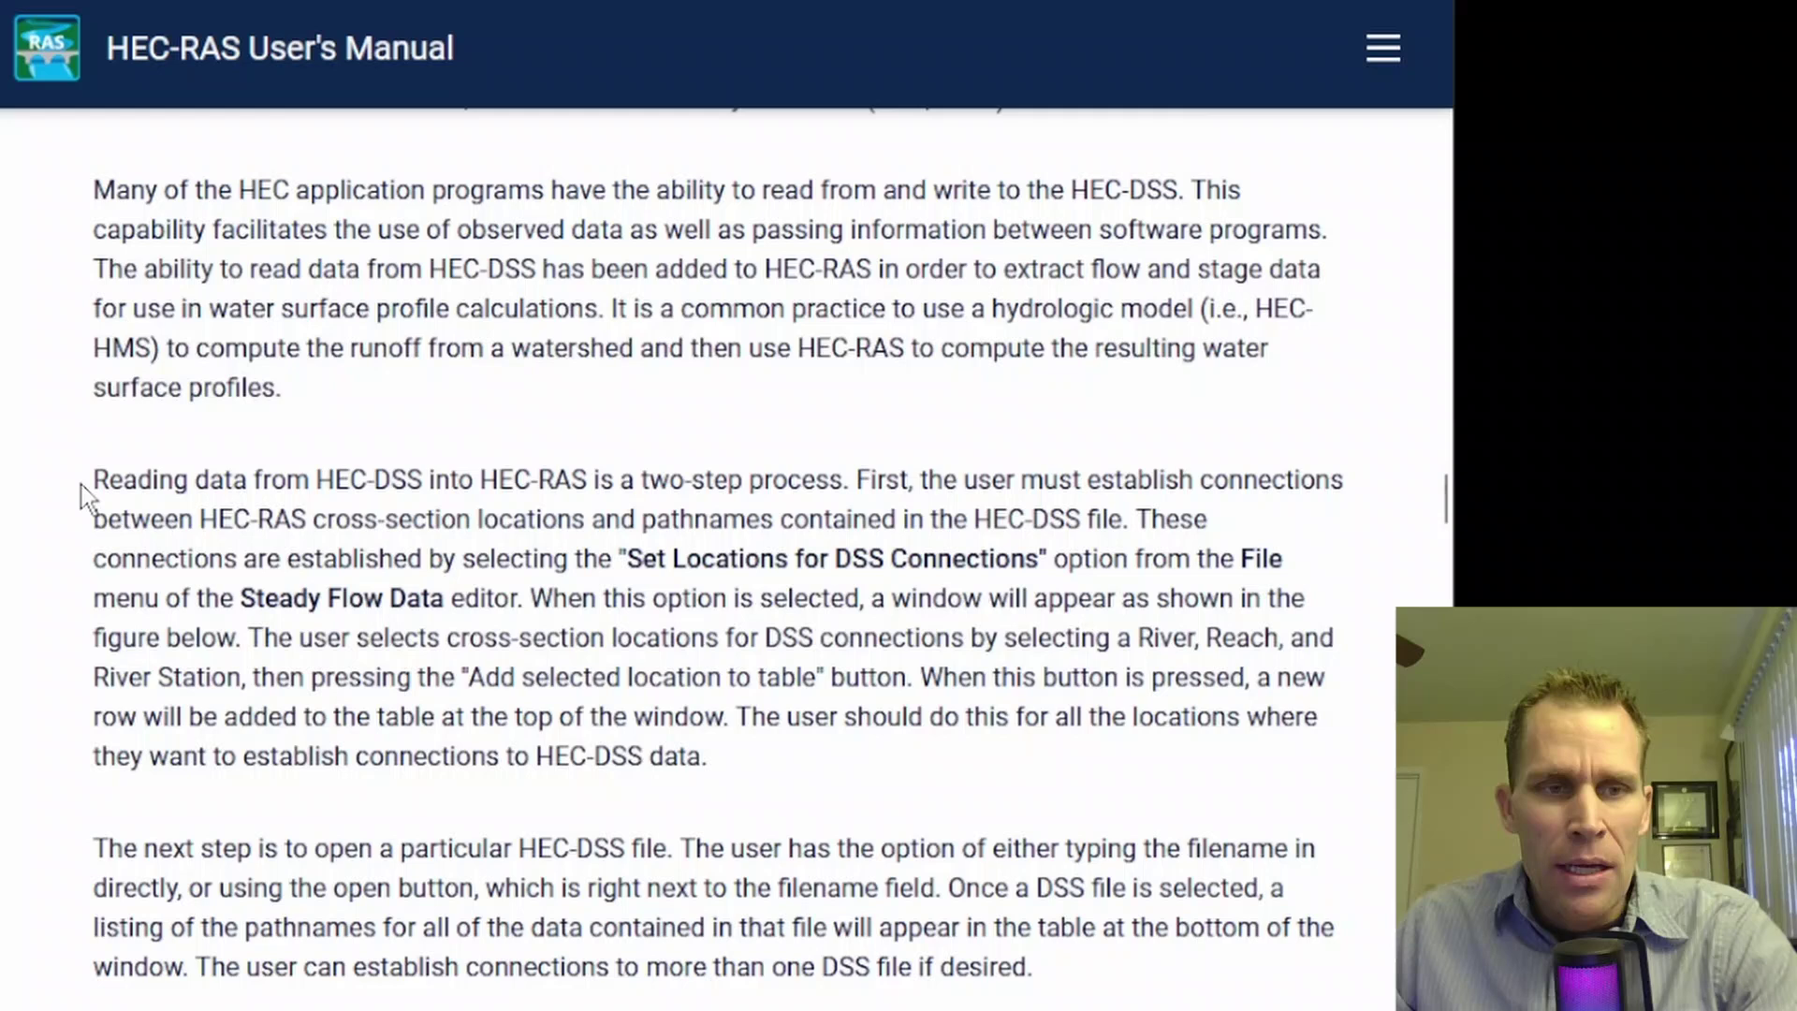
left_click_drag(86, 485, 842, 485)
left_click(817, 456)
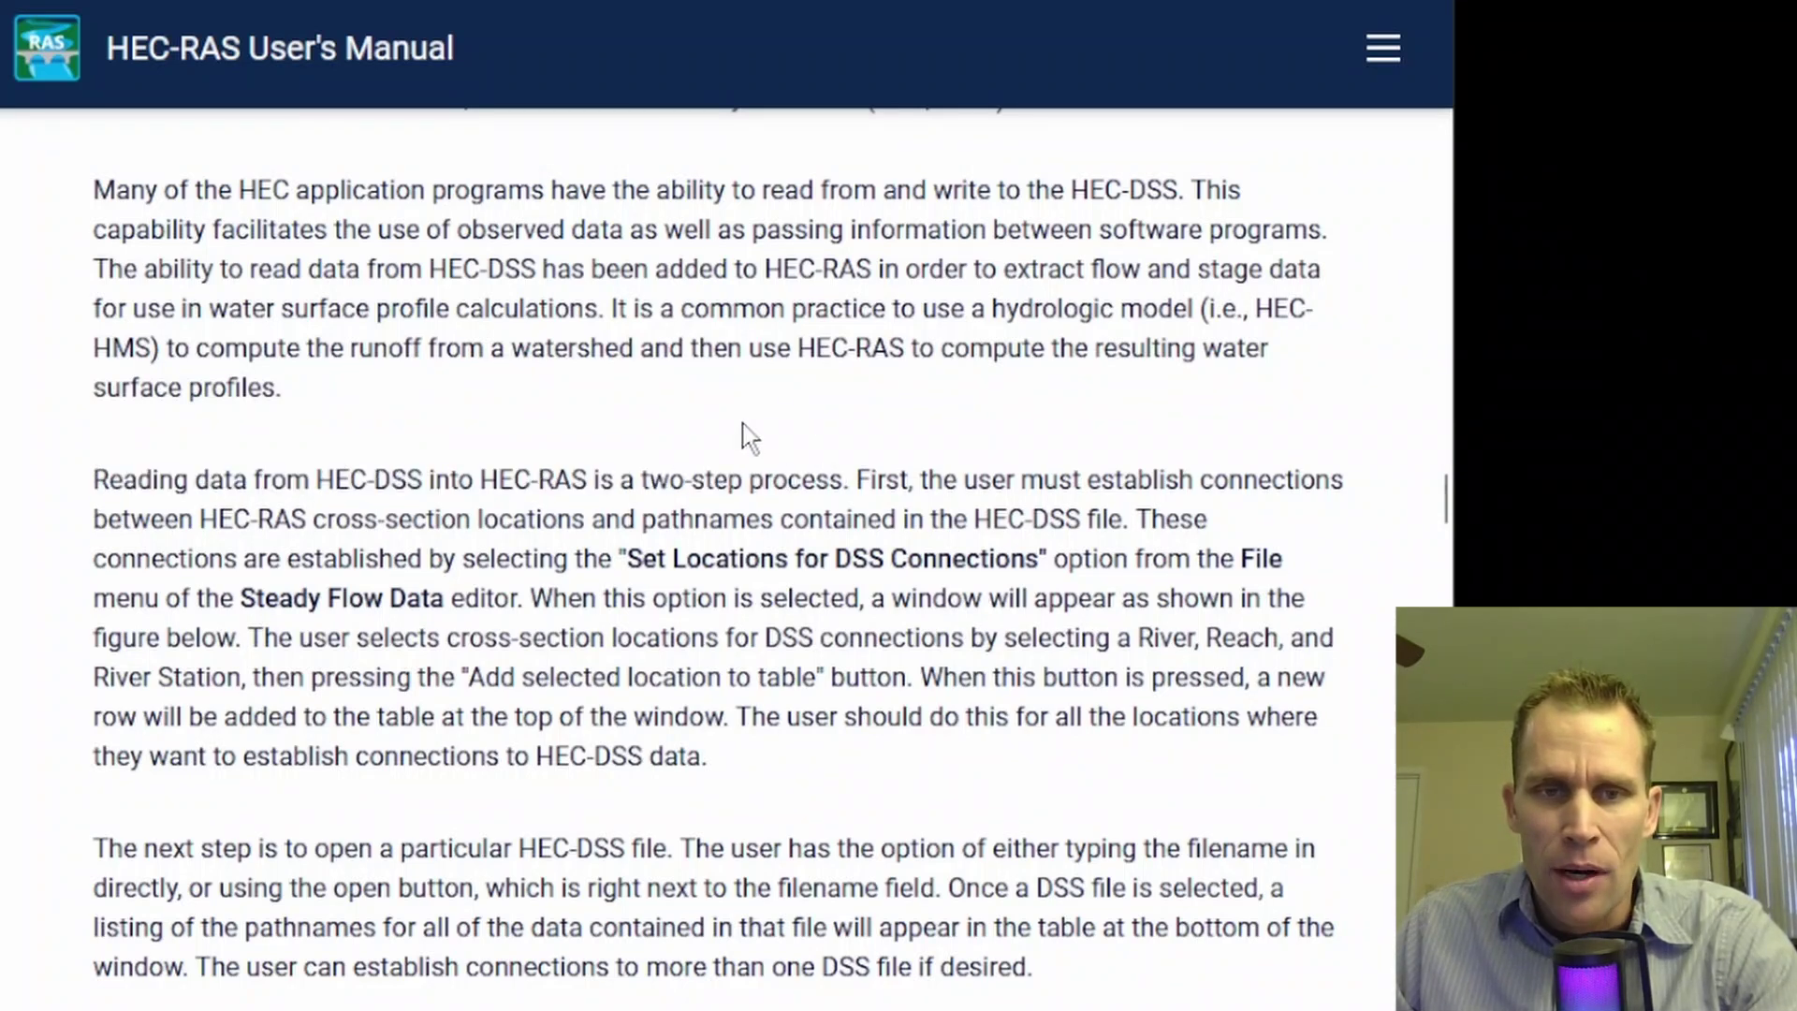
left_click_drag(86, 487, 872, 479)
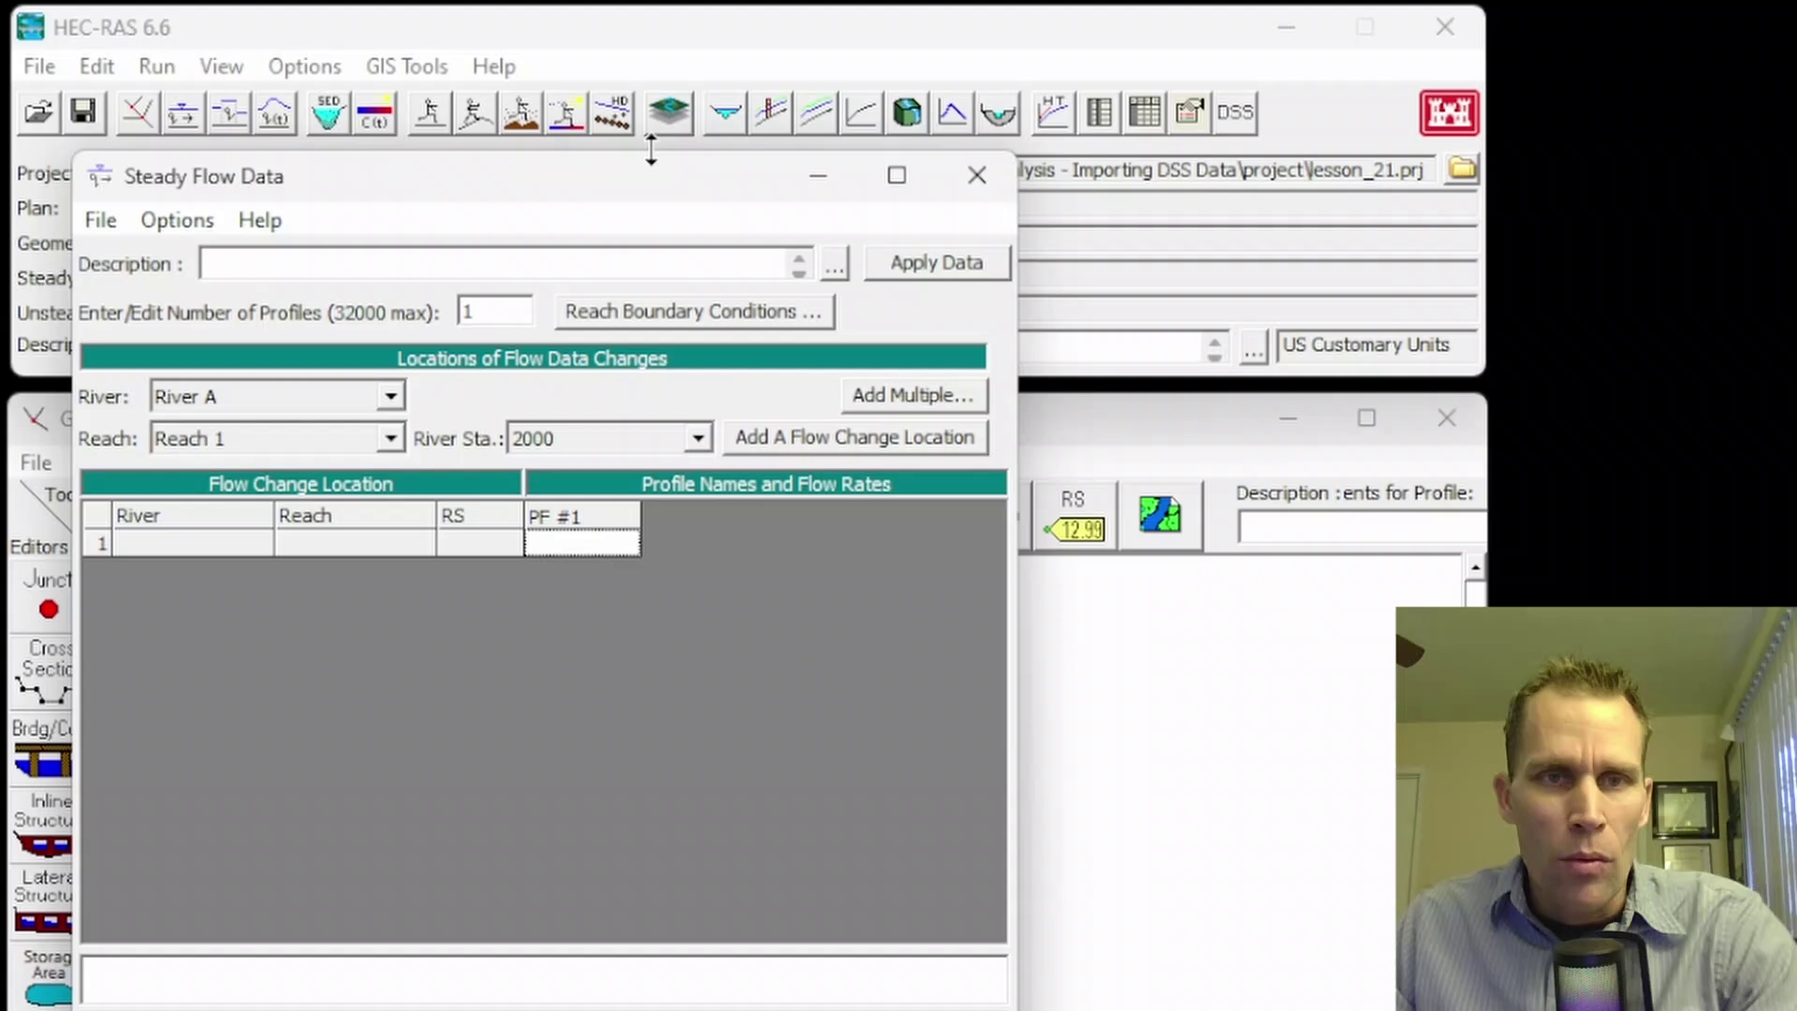
Close and reopen the Steady Flow Data editor, moving it right to show River A, Reach 1
mouse_move(651, 195)
left_mouse_down()
mouse_move(694, 200)
mouse_move(665, 196)
left_mouse_up()
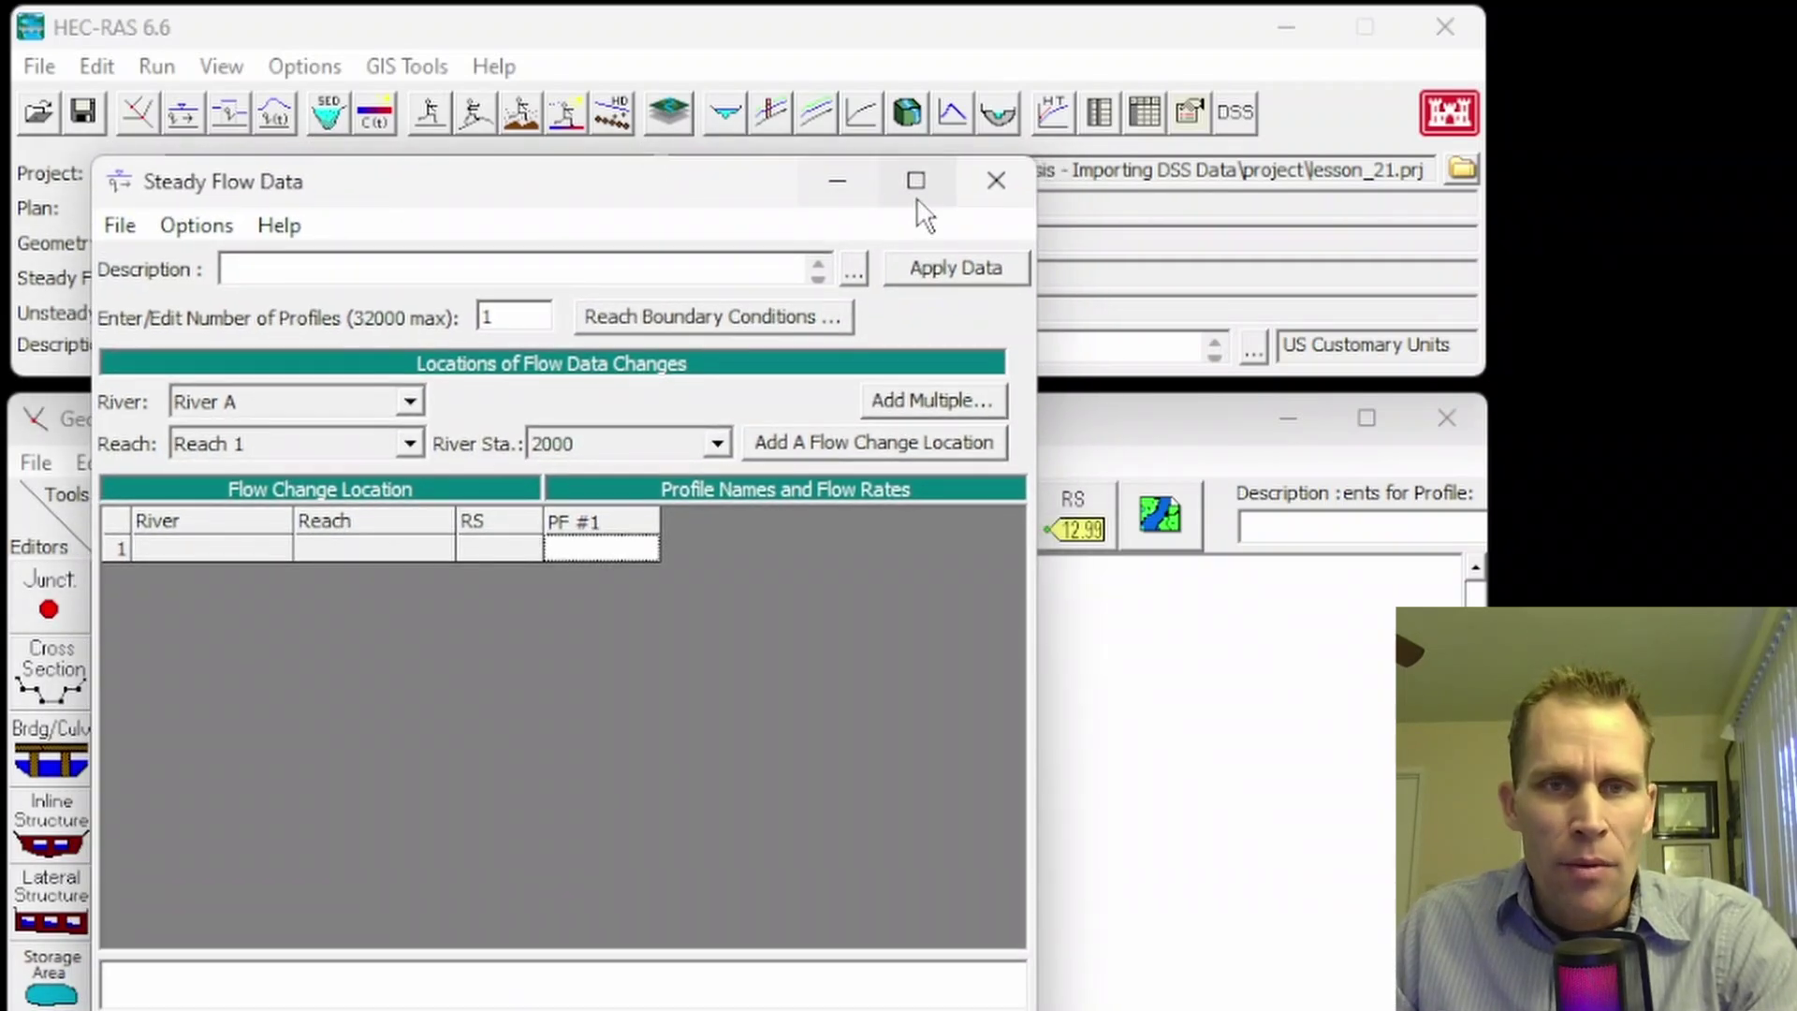
left_click(996, 181)
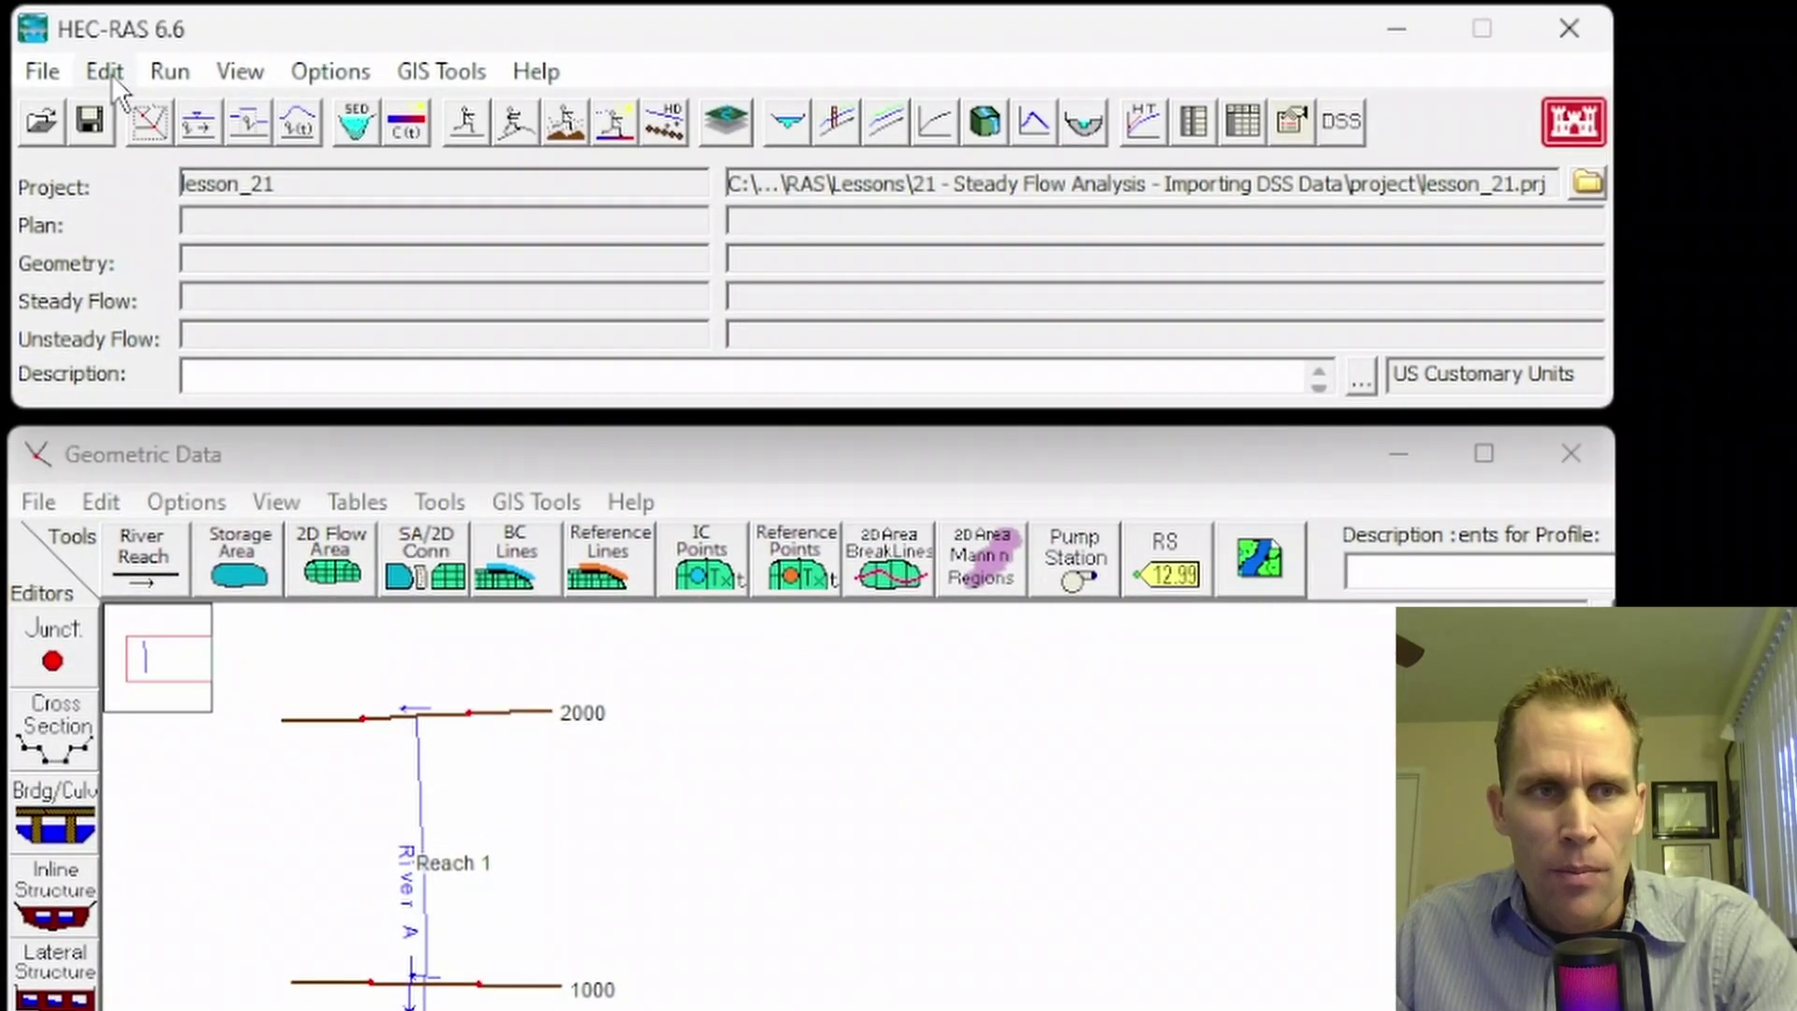
left_click(102, 72)
left_click(180, 176)
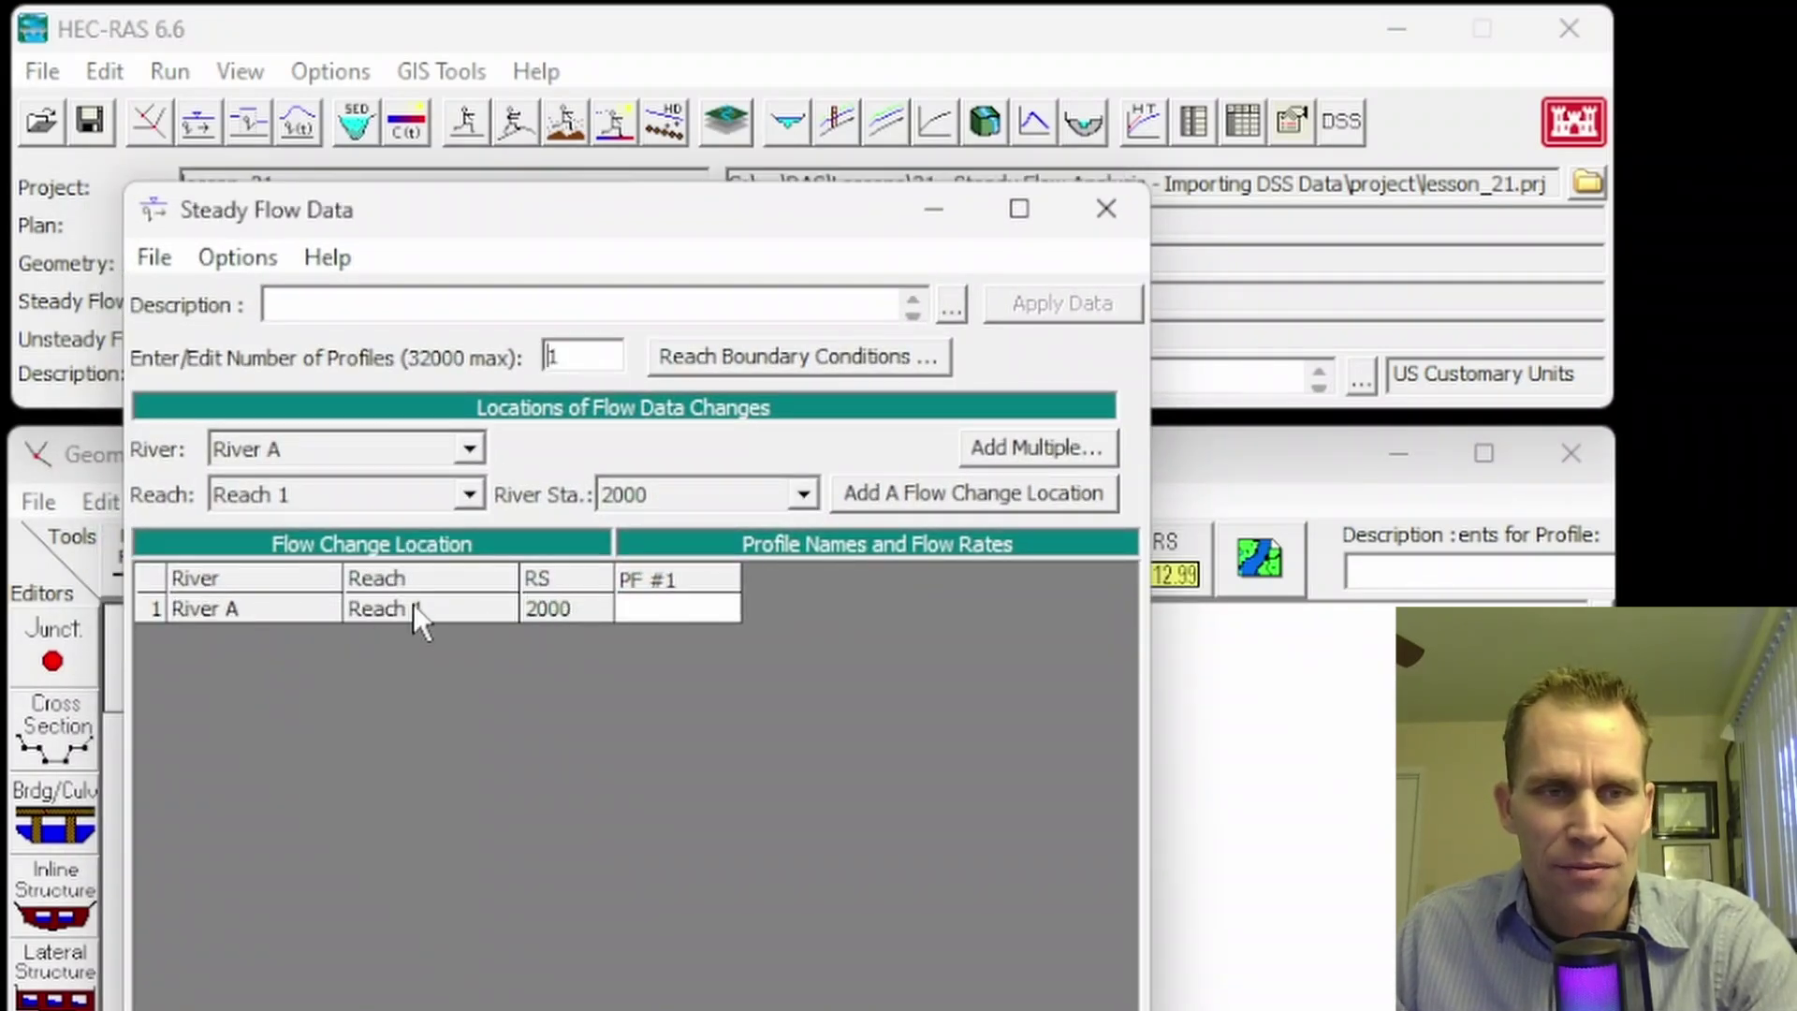
left_click_drag(337, 209, 847, 221)
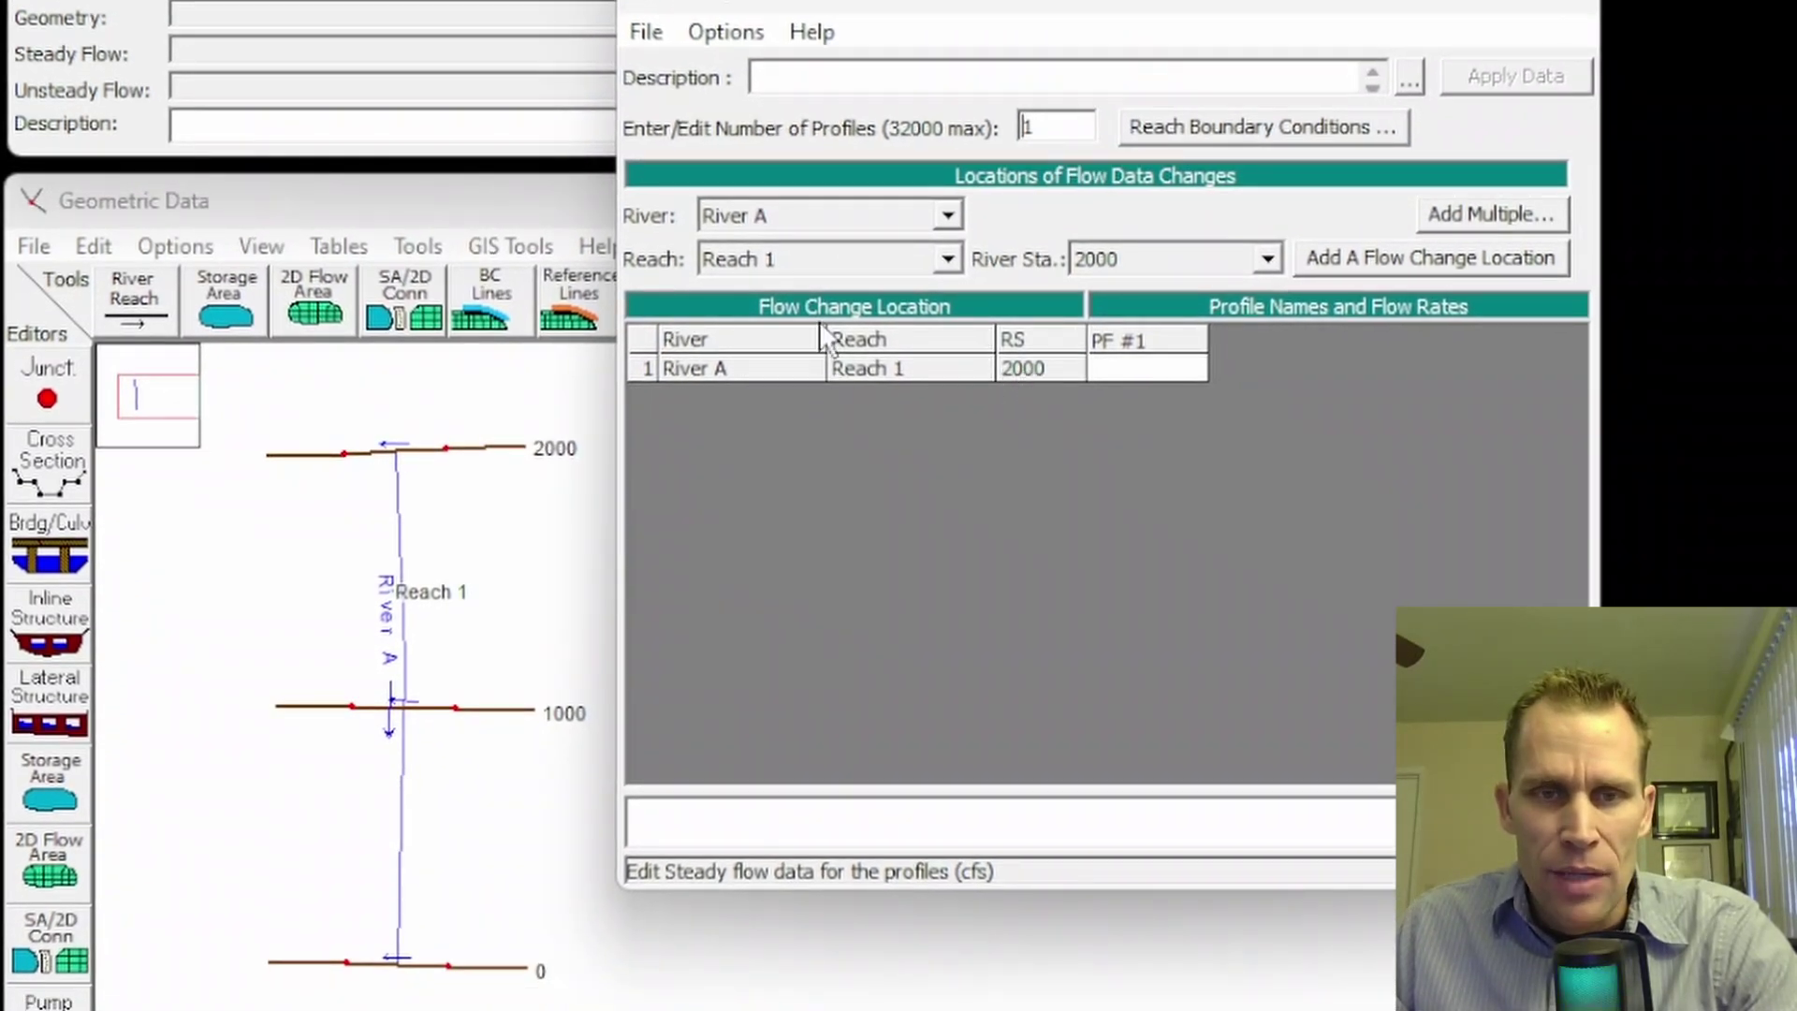
left_click(730, 223)
left_click(782, 260)
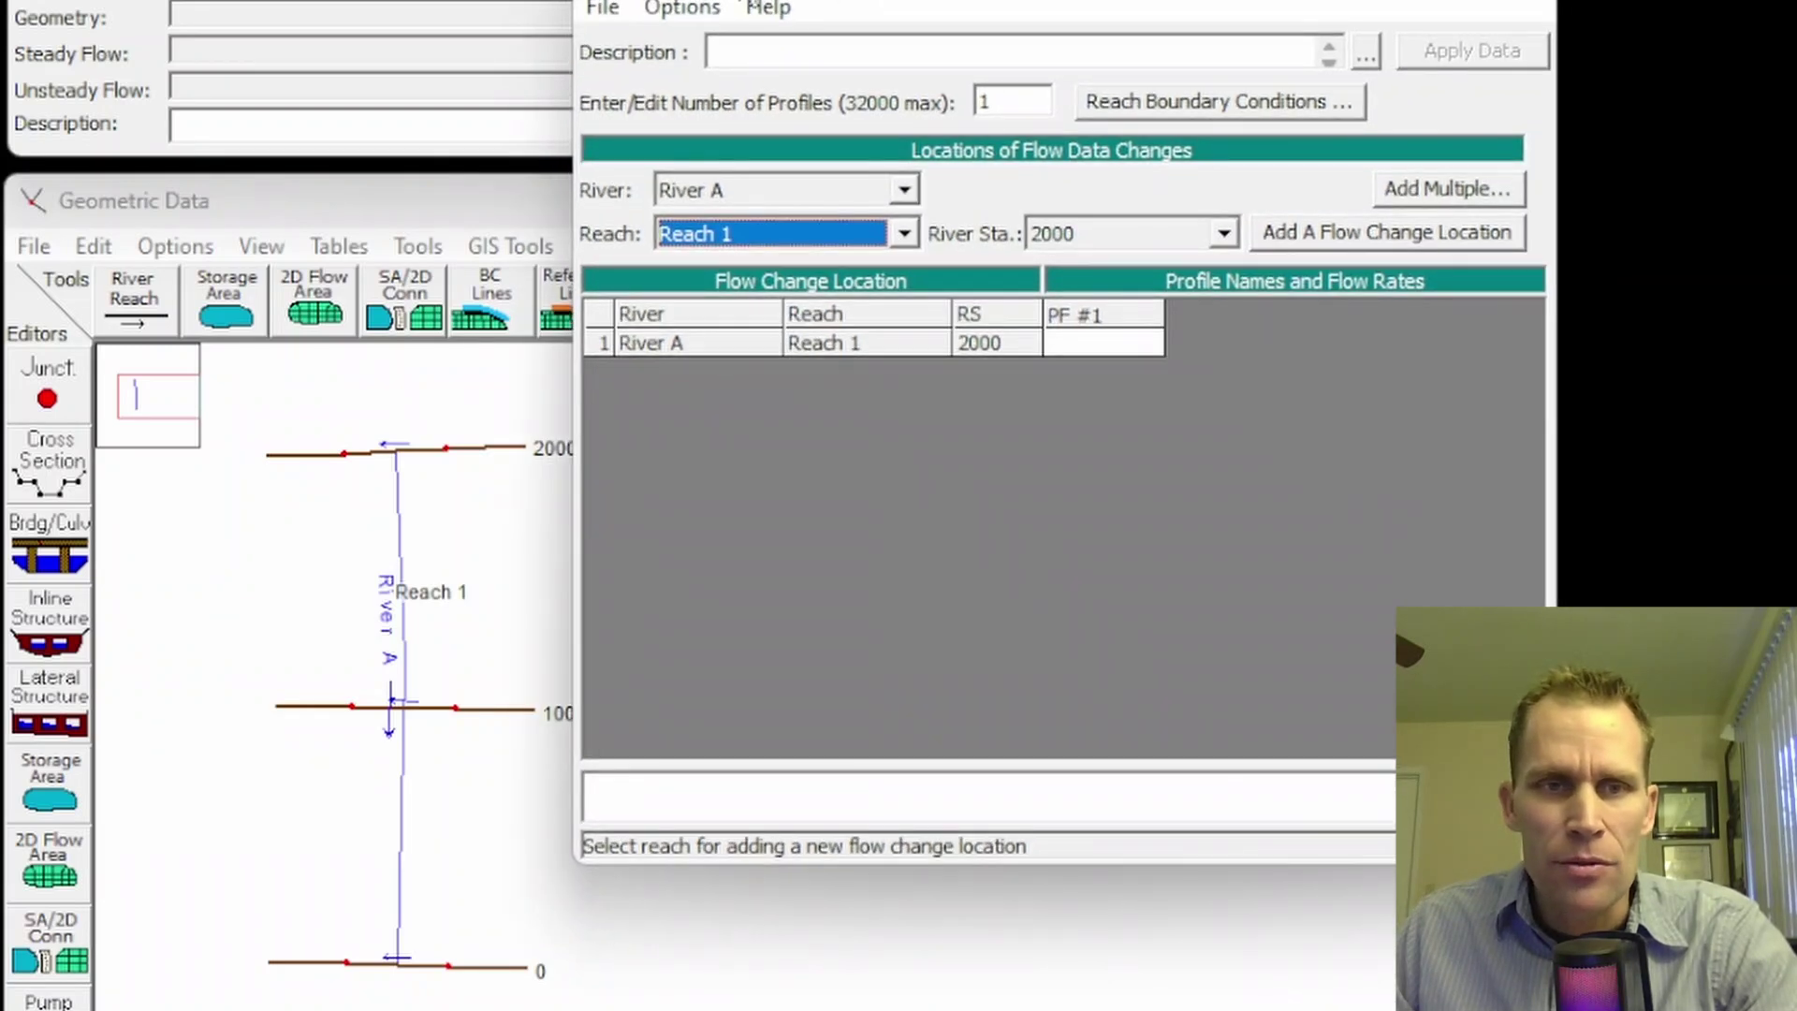
left_click(607, 21)
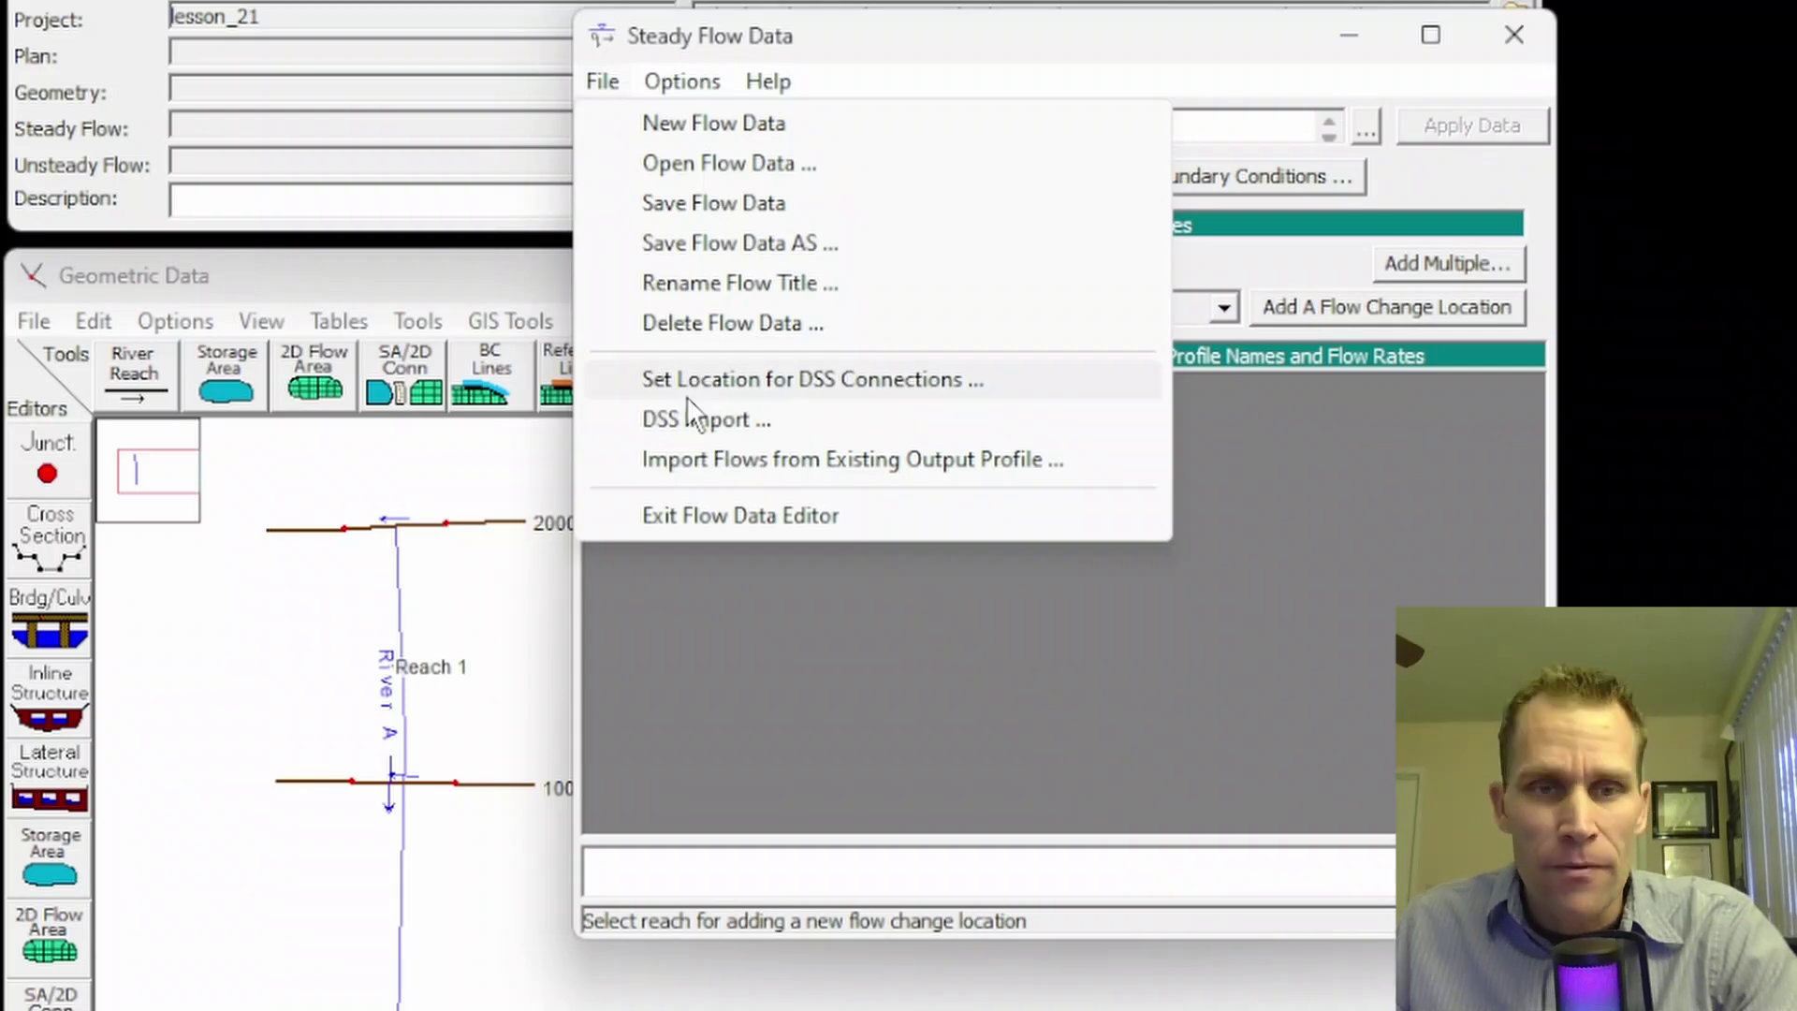
In Set Locations for DSS Connections, choose River A, Reach 1, river station 2000
left_click(794, 379)
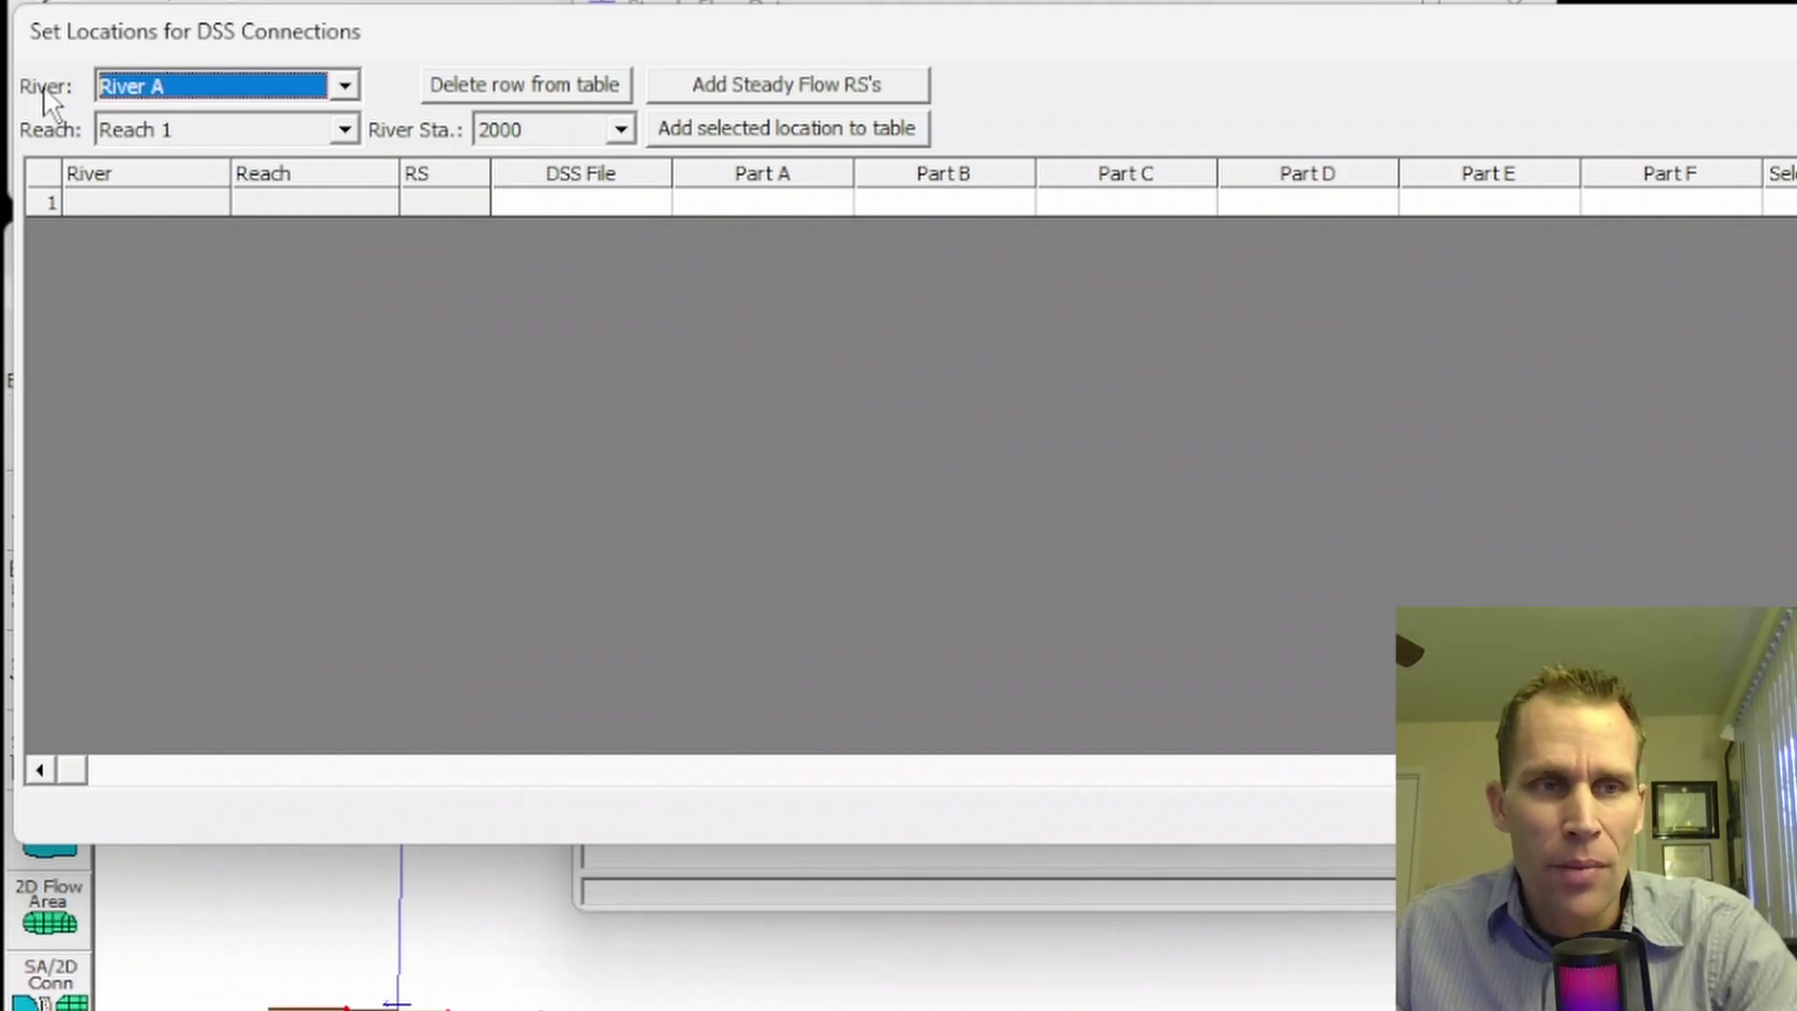
left_click(138, 92)
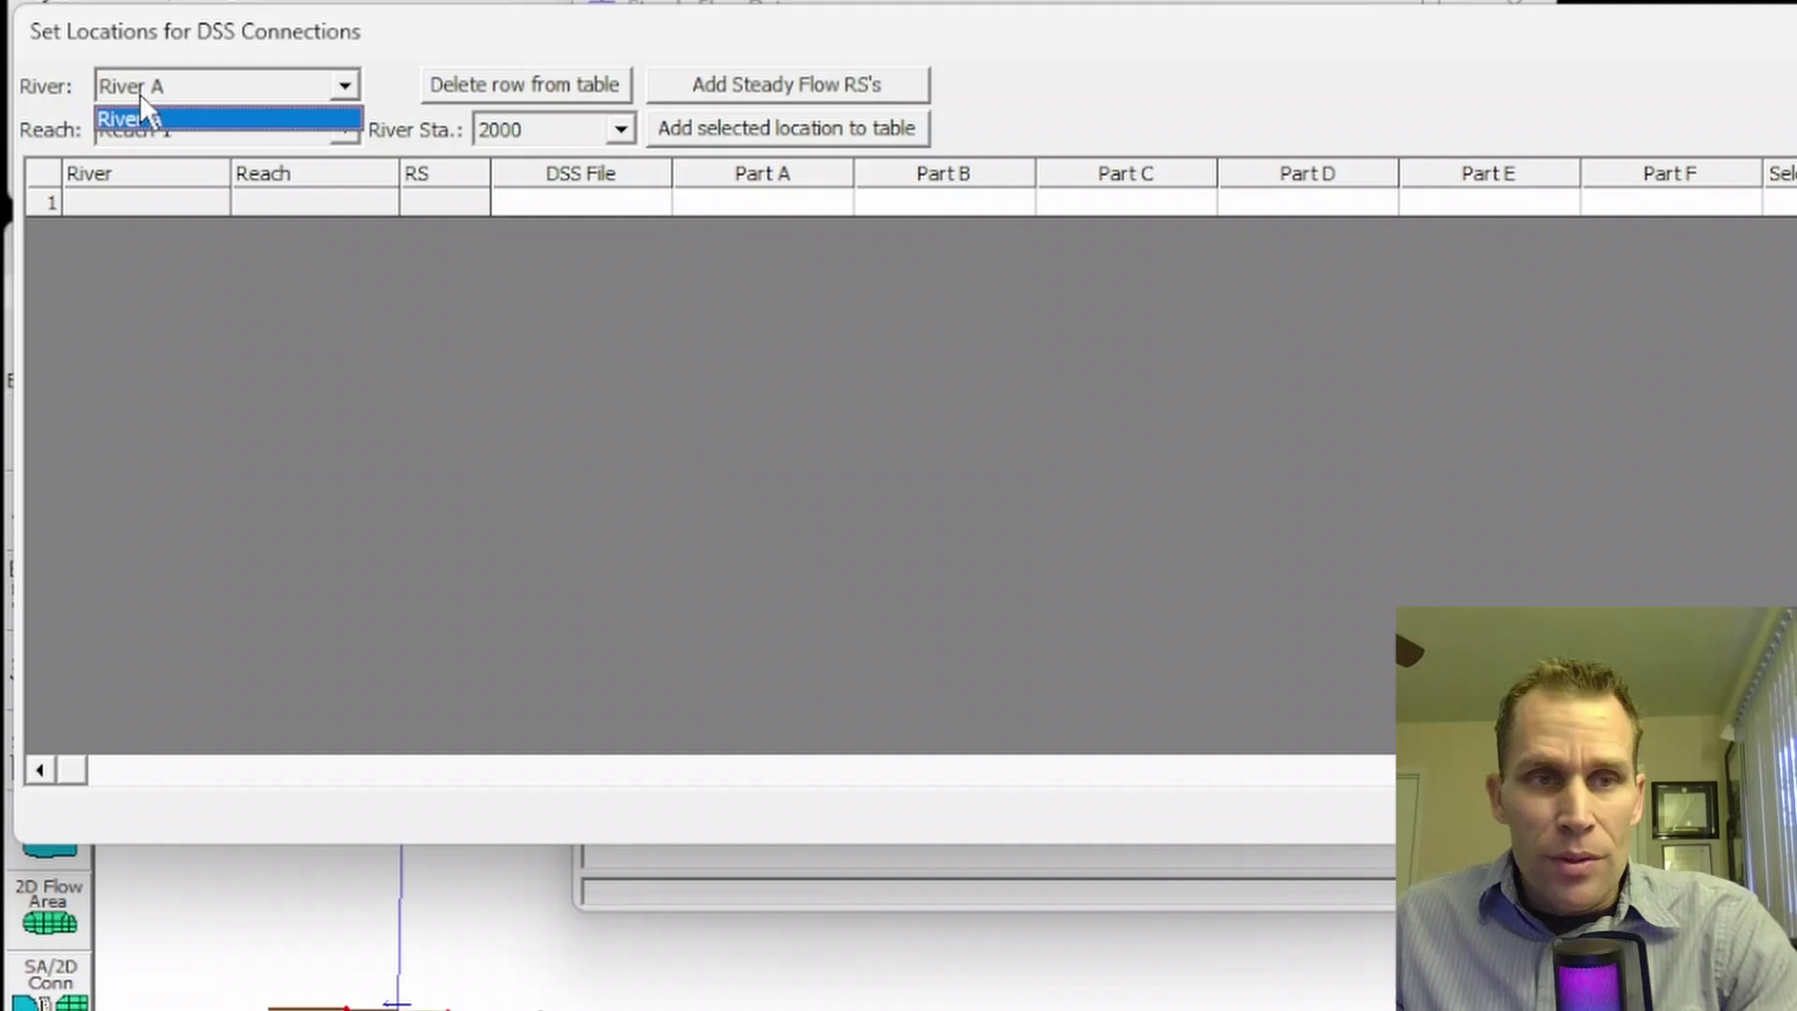
left_click(141, 92)
left_click(181, 132)
left_click(182, 136)
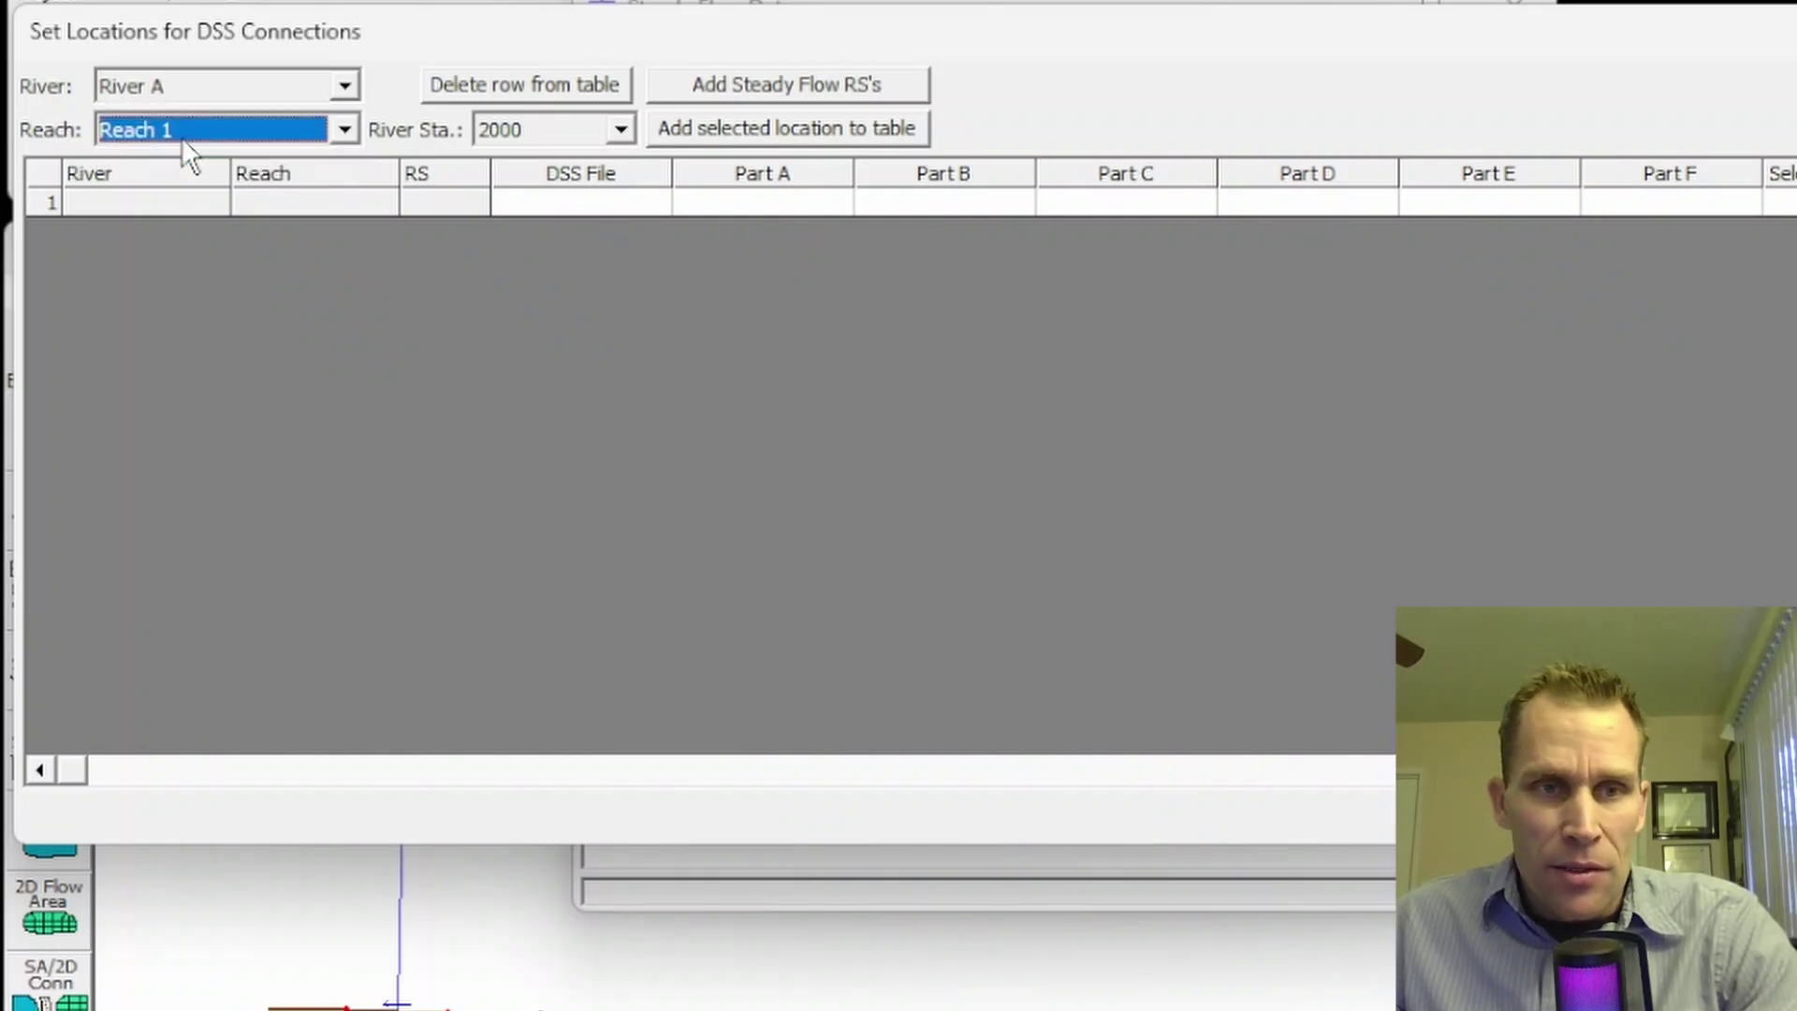
left_click(545, 138)
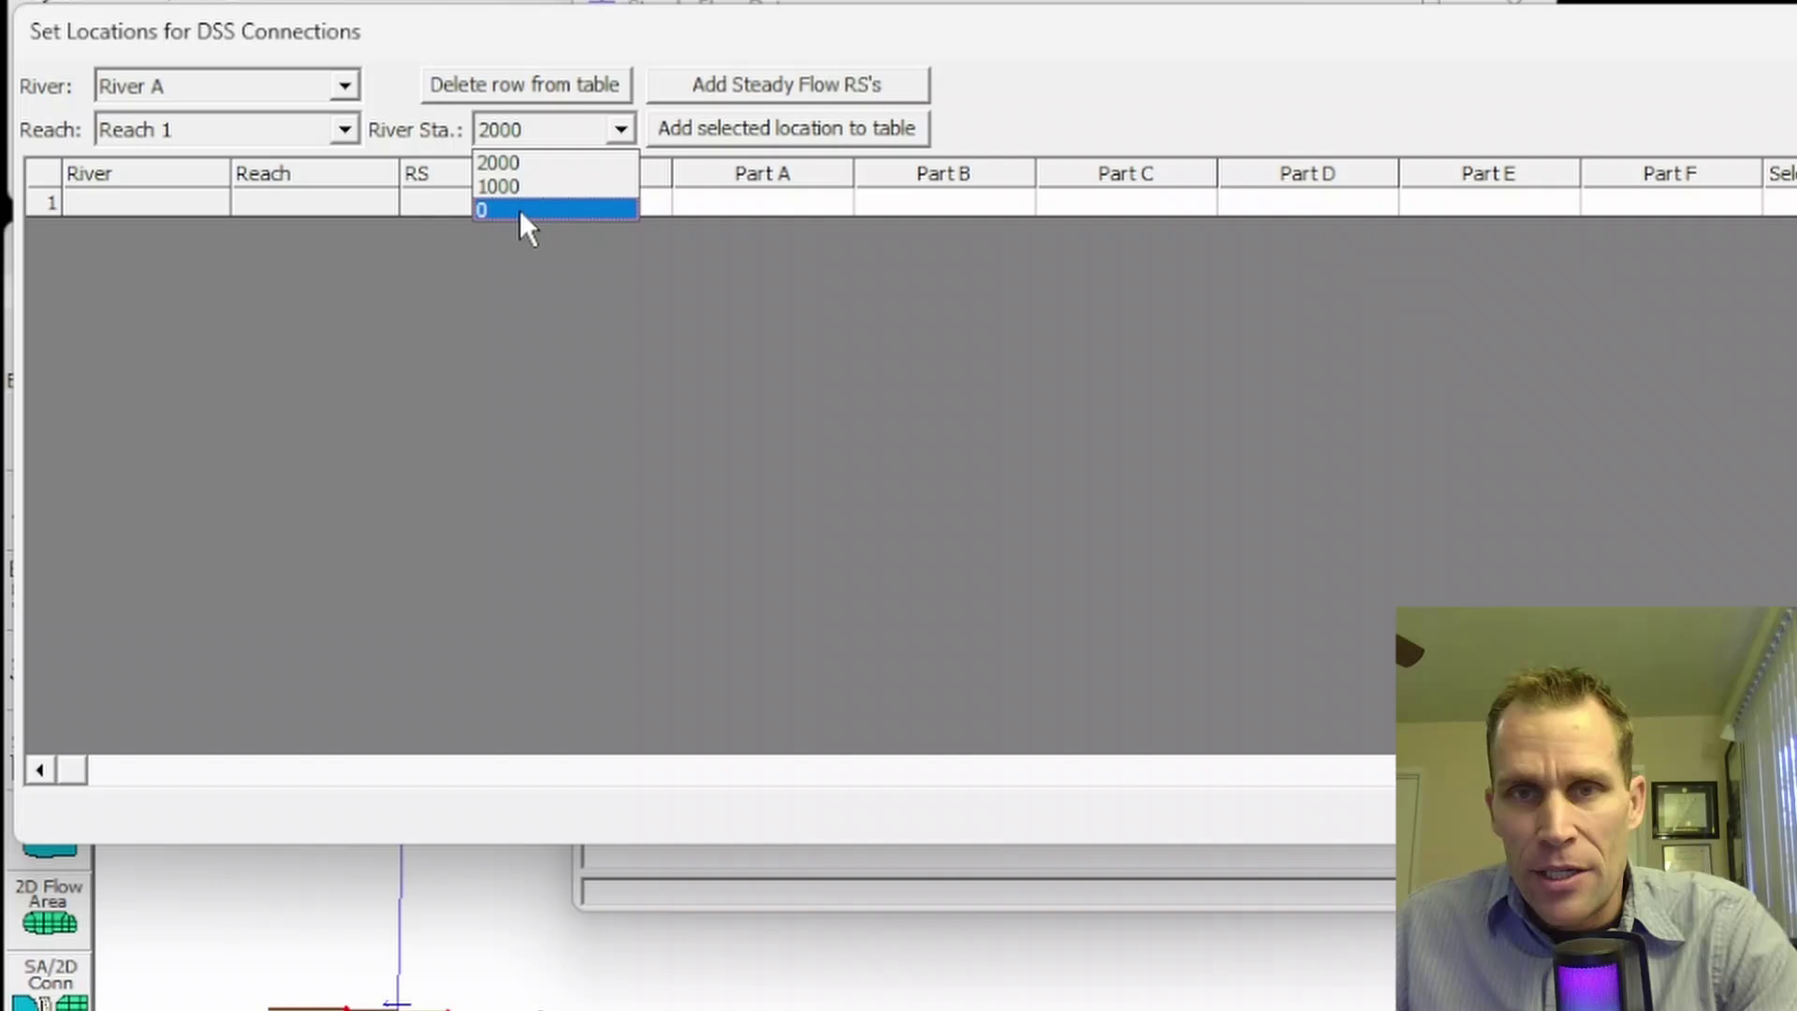
left_click(548, 164)
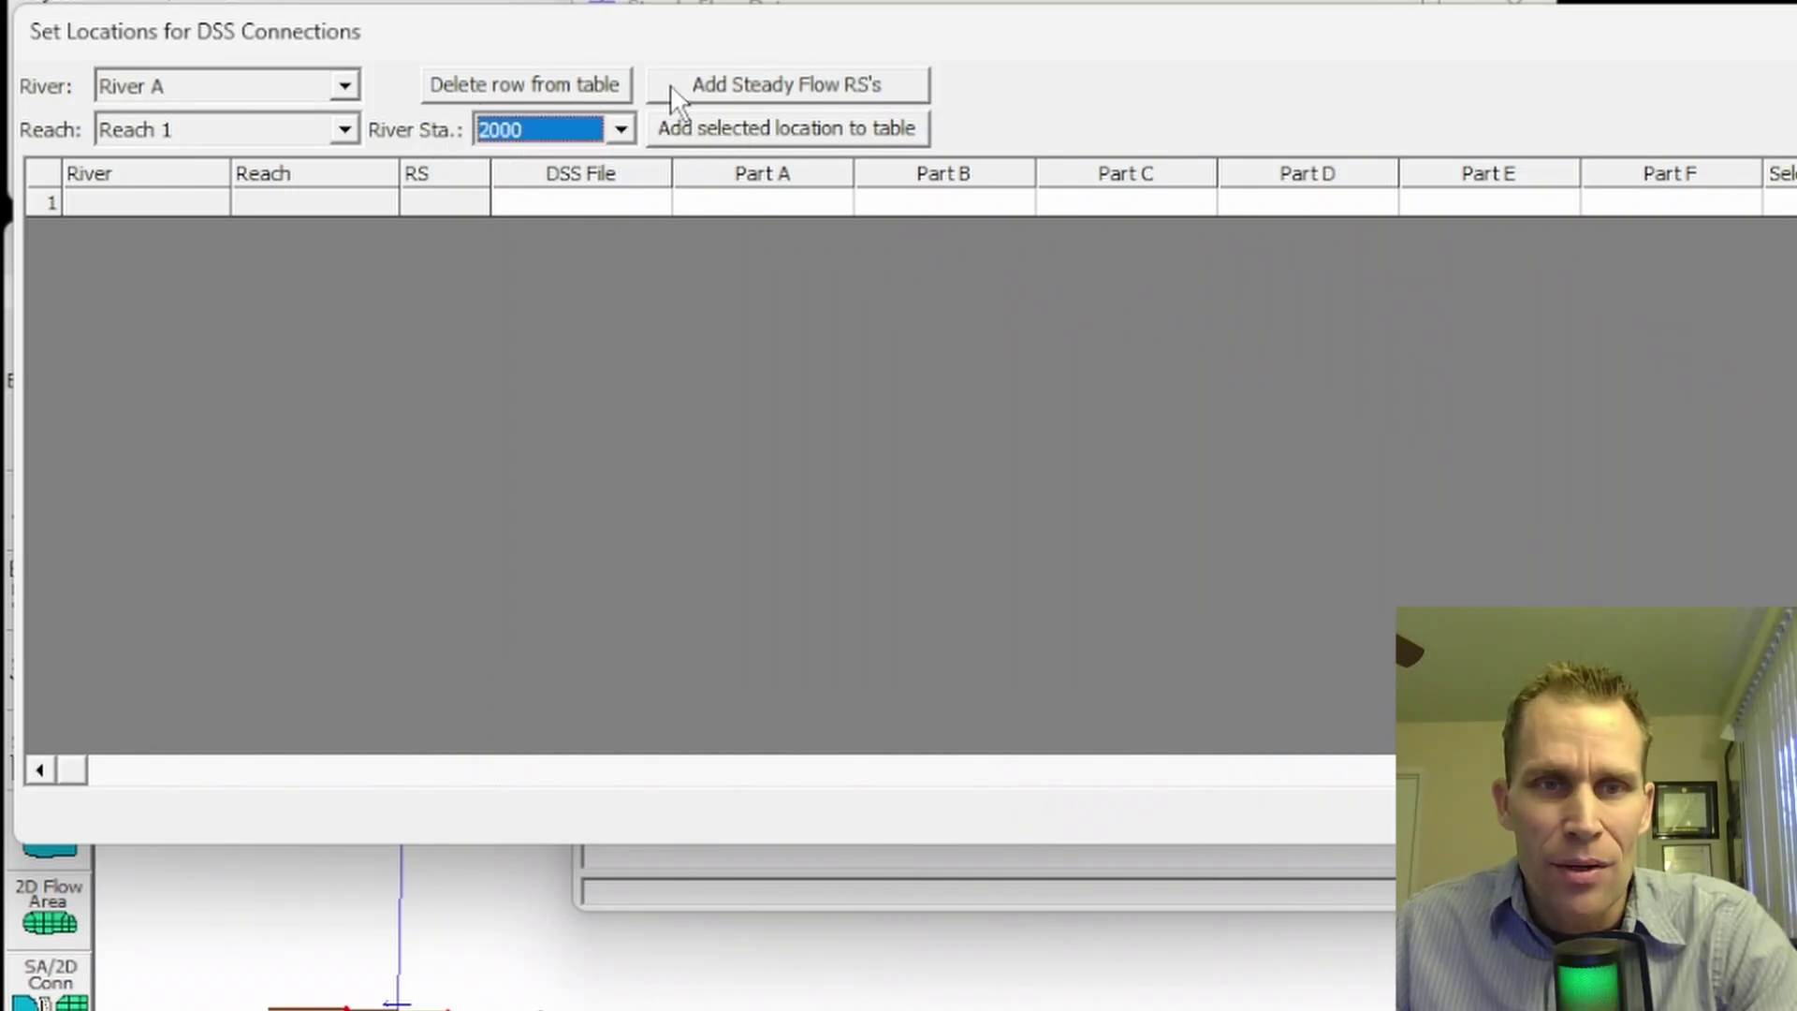
Add the River A / Reach 1 / 2000 rows, delete extras leaving one, and widen the dialog
left_click(854, 92)
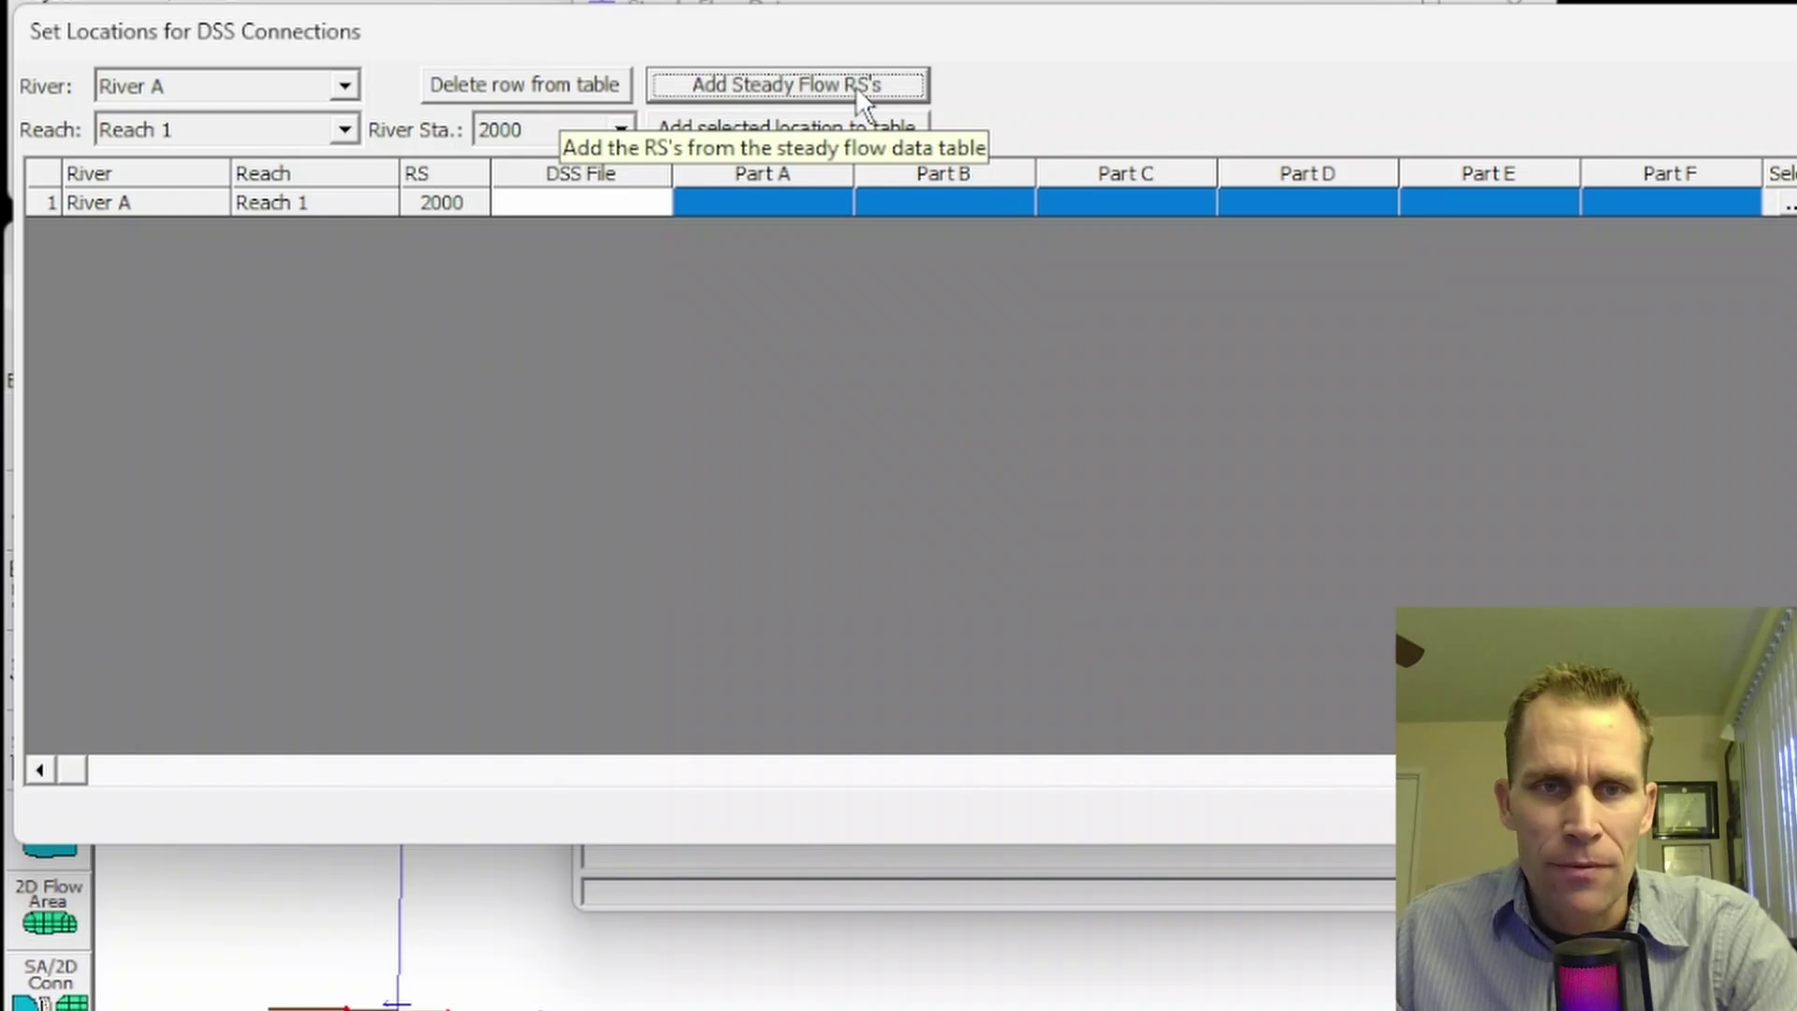
left_click(811, 131)
left_click(812, 131)
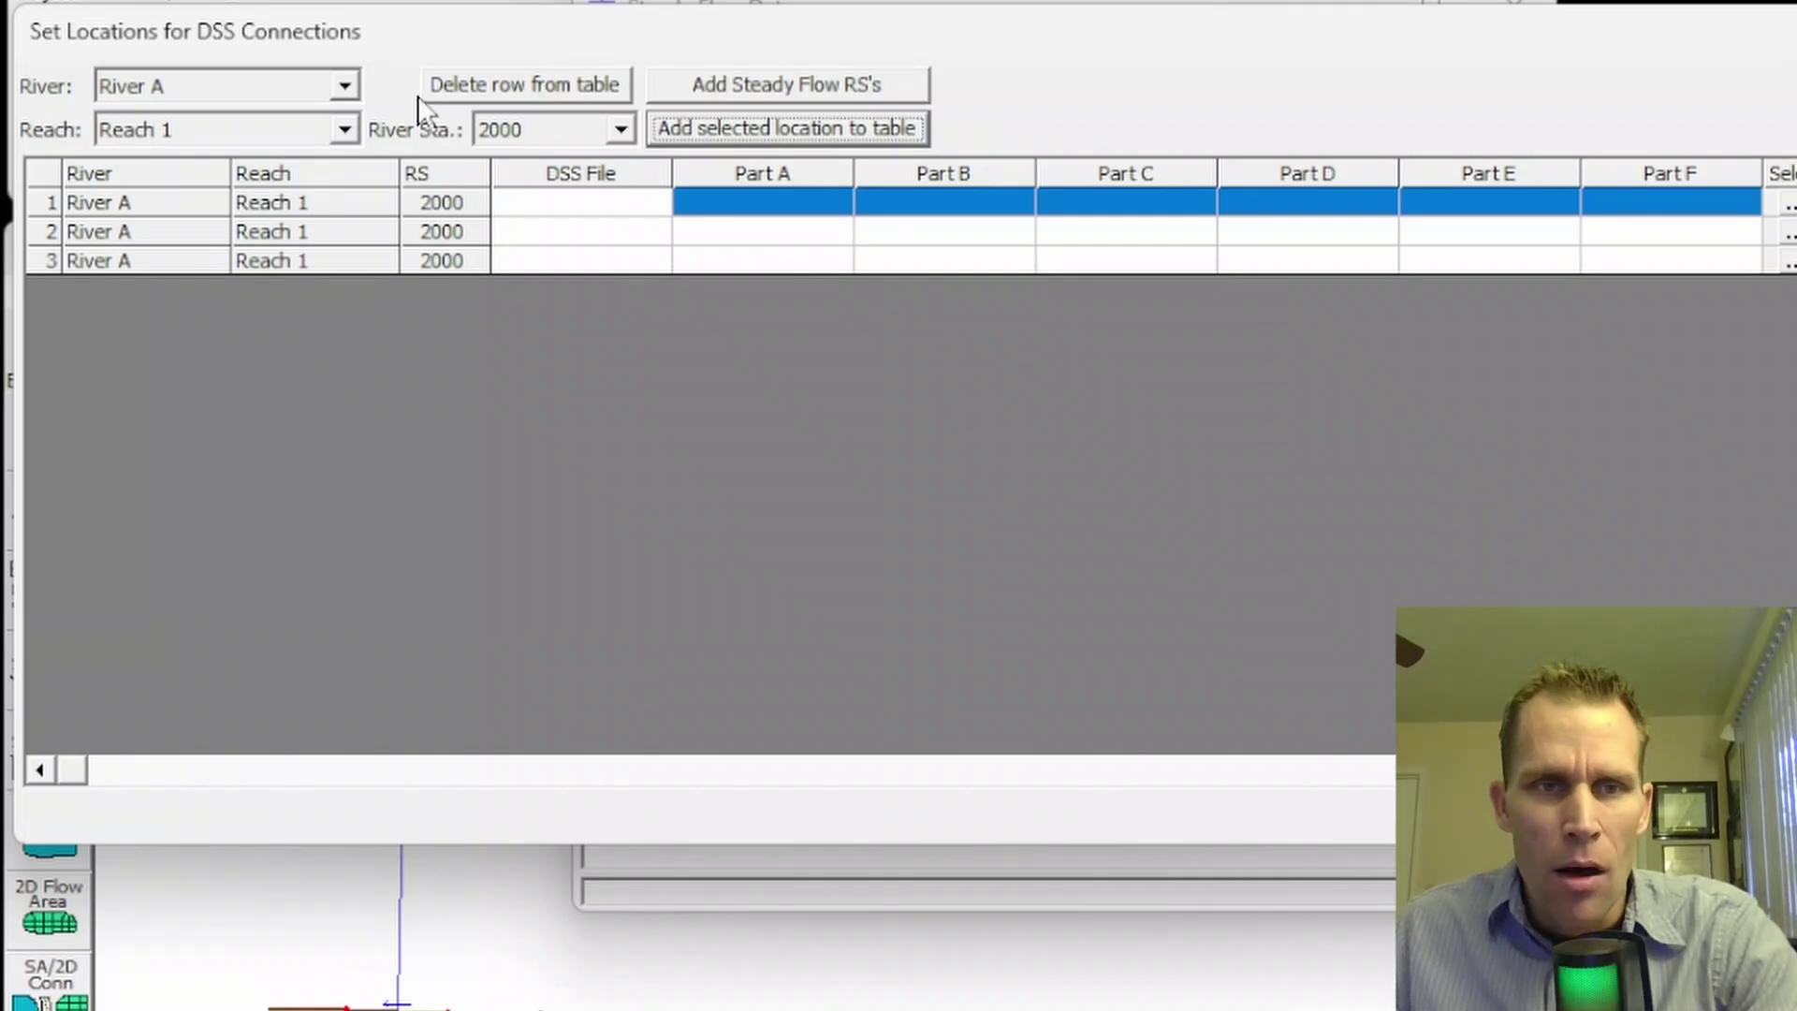
left_click(530, 88)
left_click(515, 85)
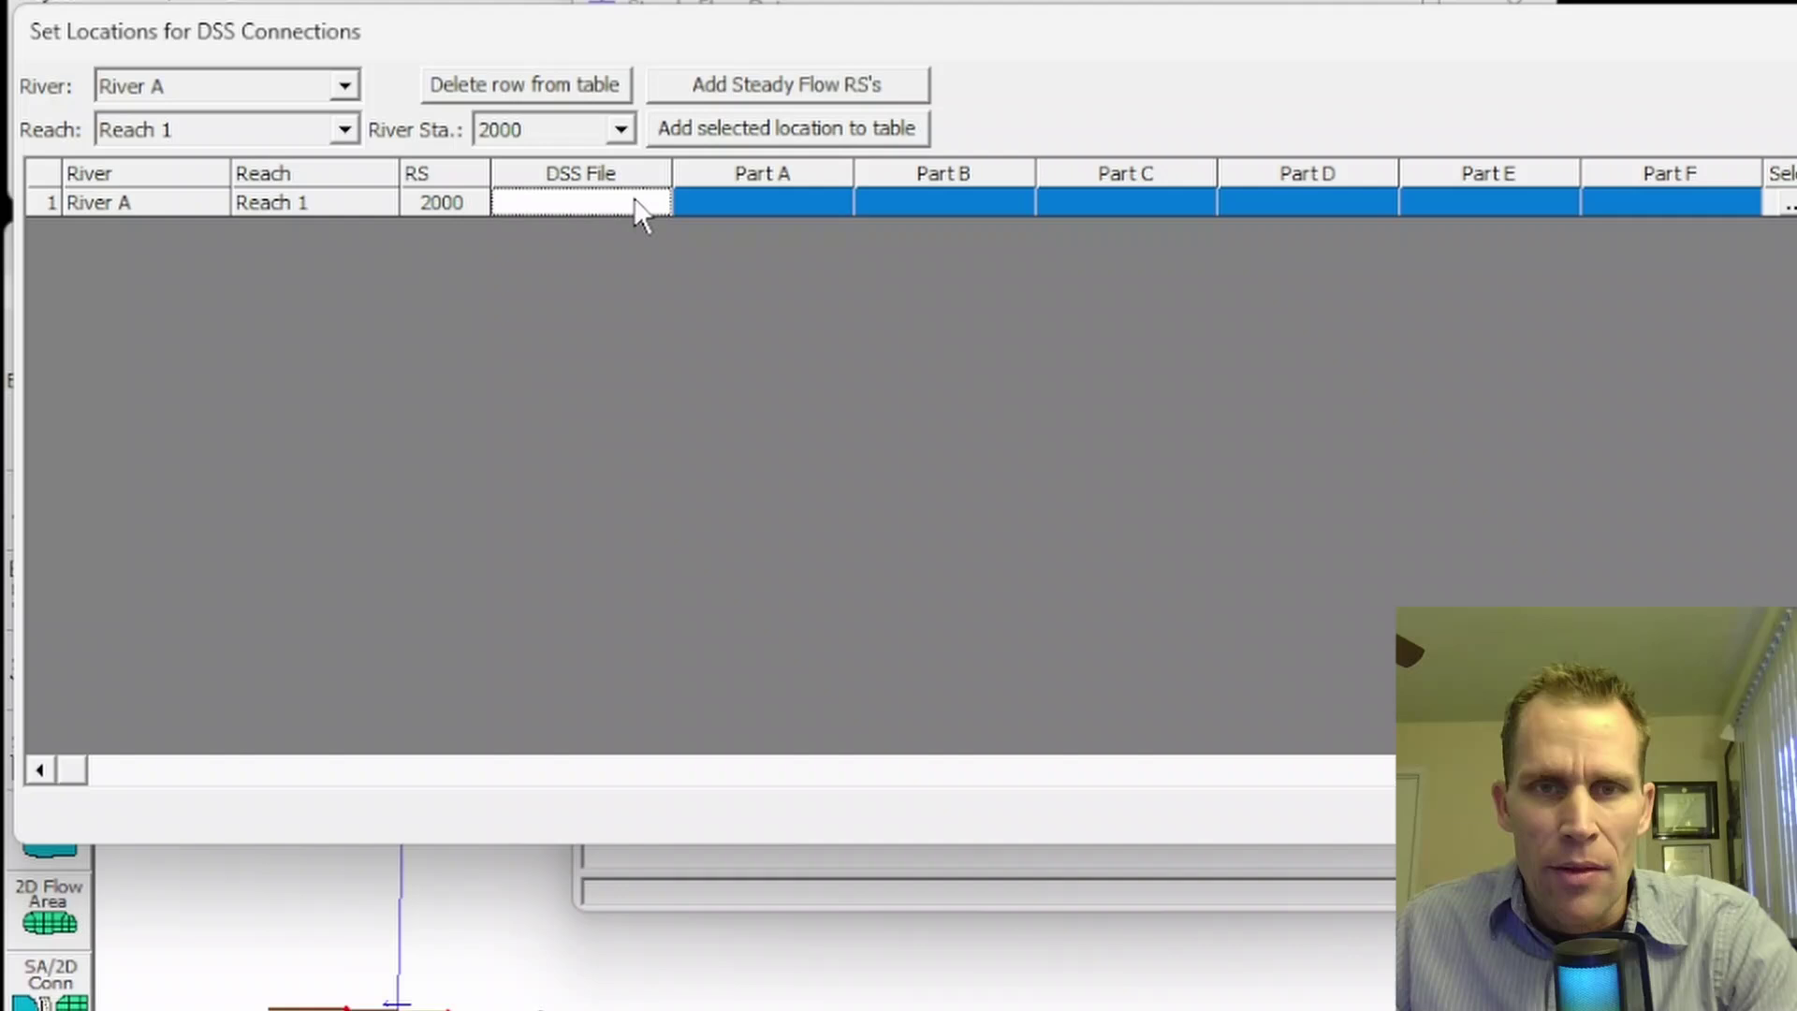
left_click(604, 203)
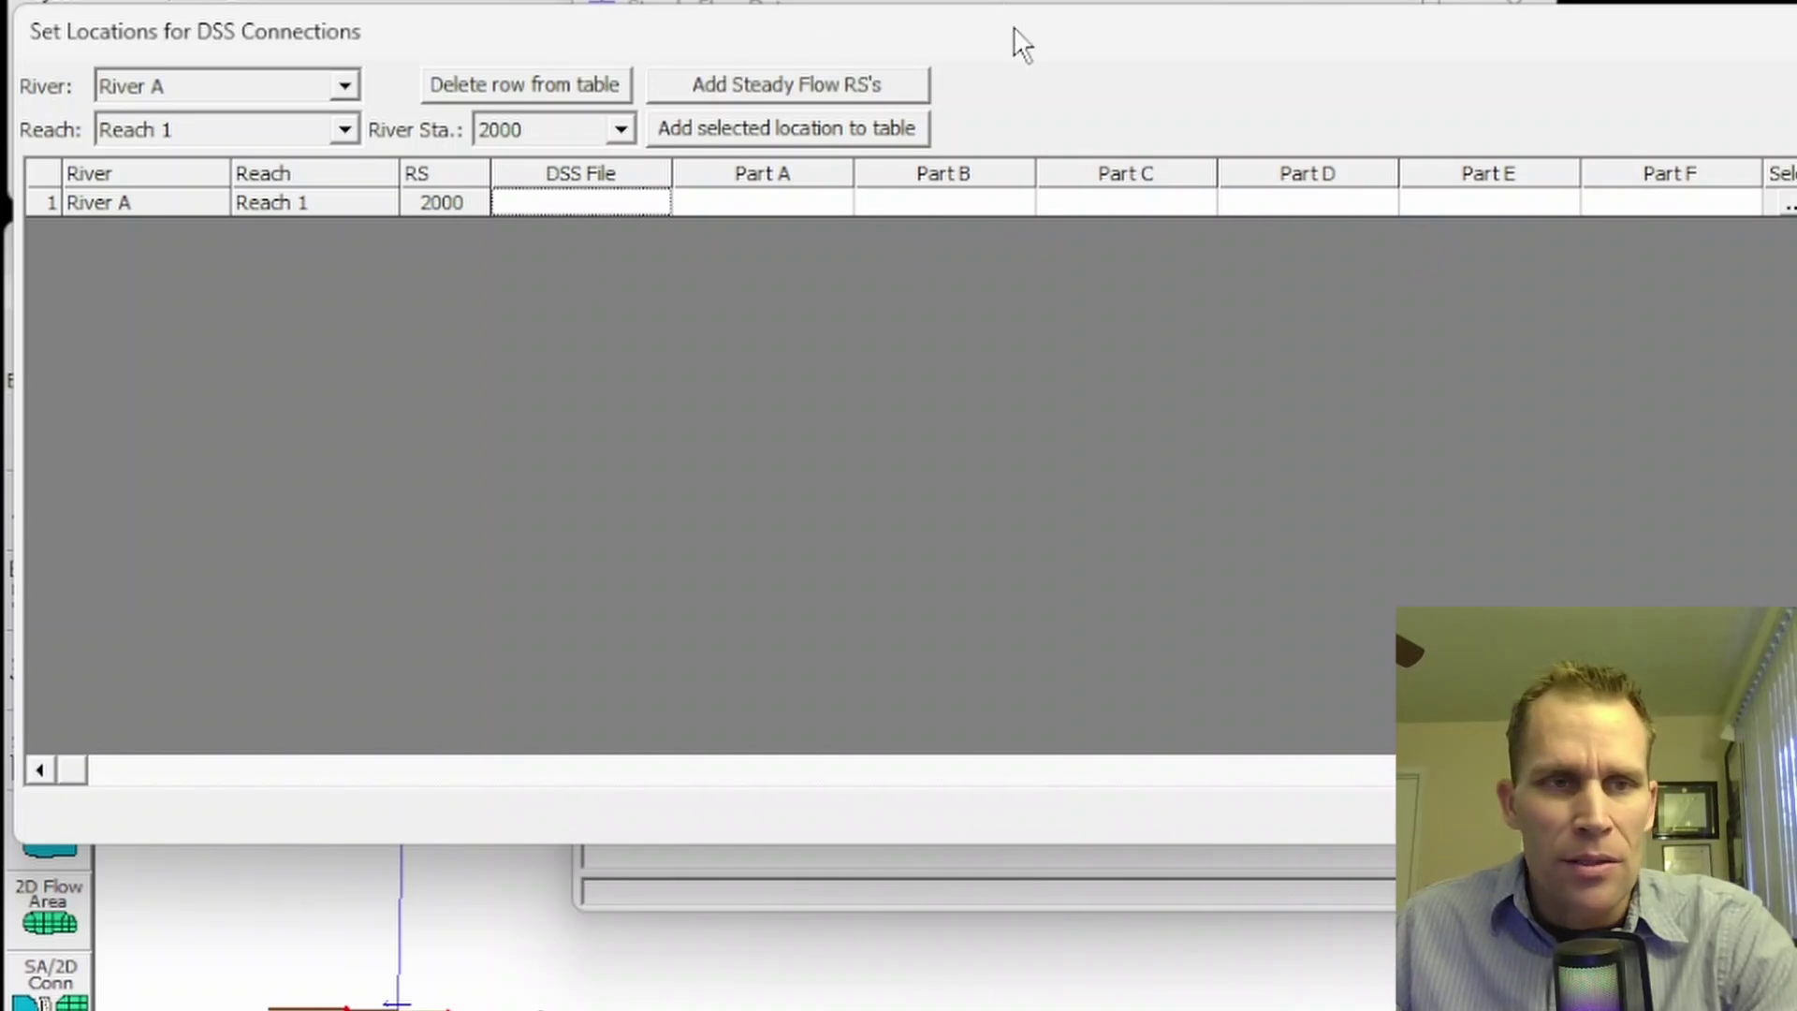
left_click_drag(1014, 19, 1010, 33)
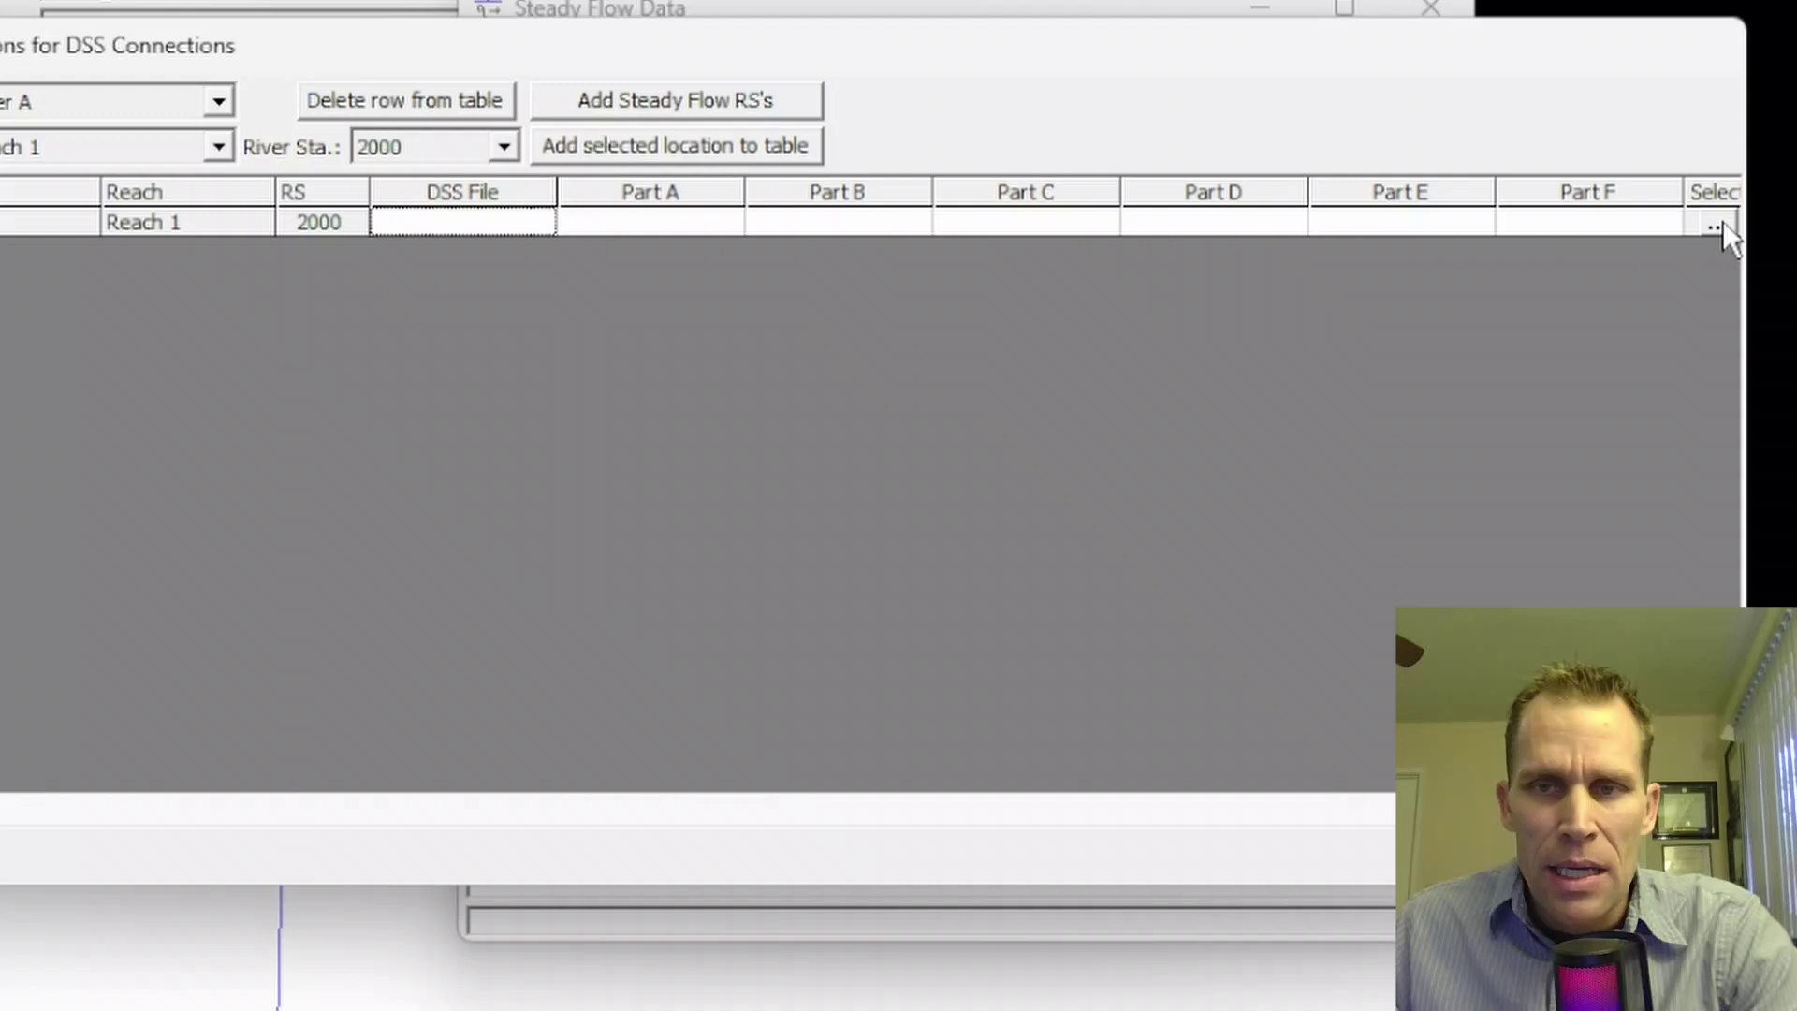
left_click_drag(1750, 271, 1788, 271)
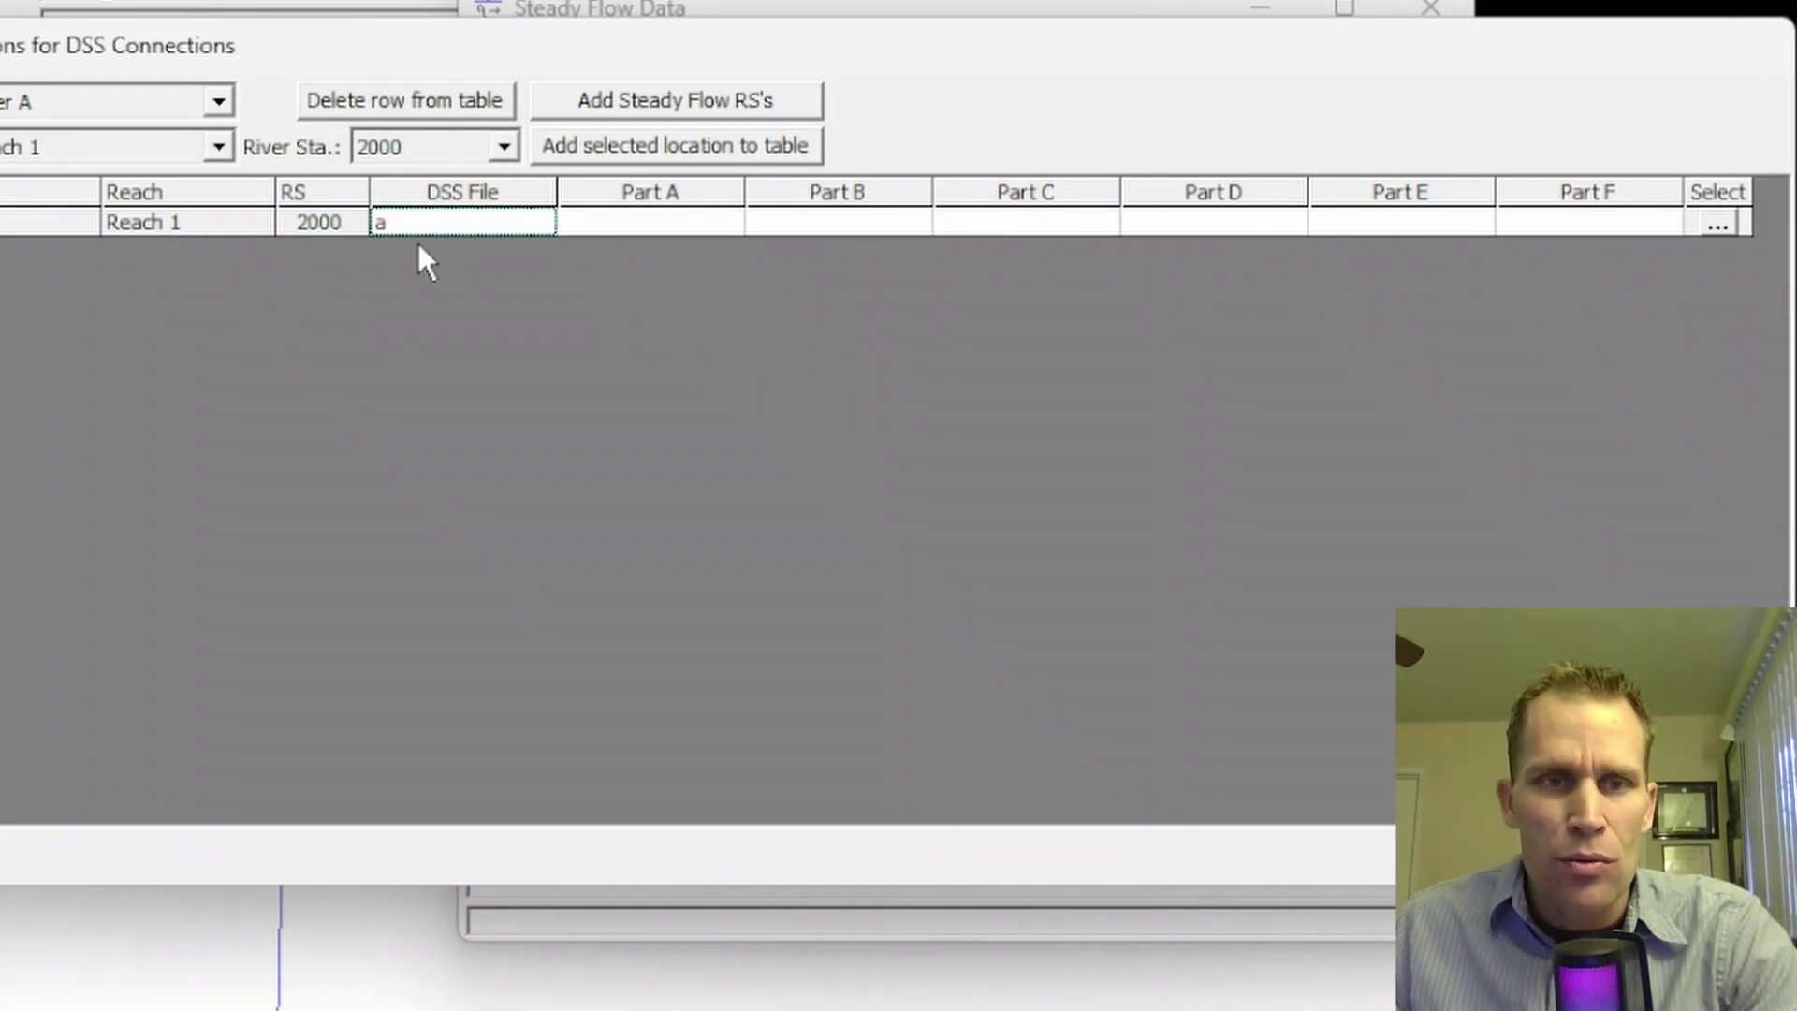
Remove data.dss from the DSS Connection file list for station 2000, repeating after reopening the window
left_click(1714, 227)
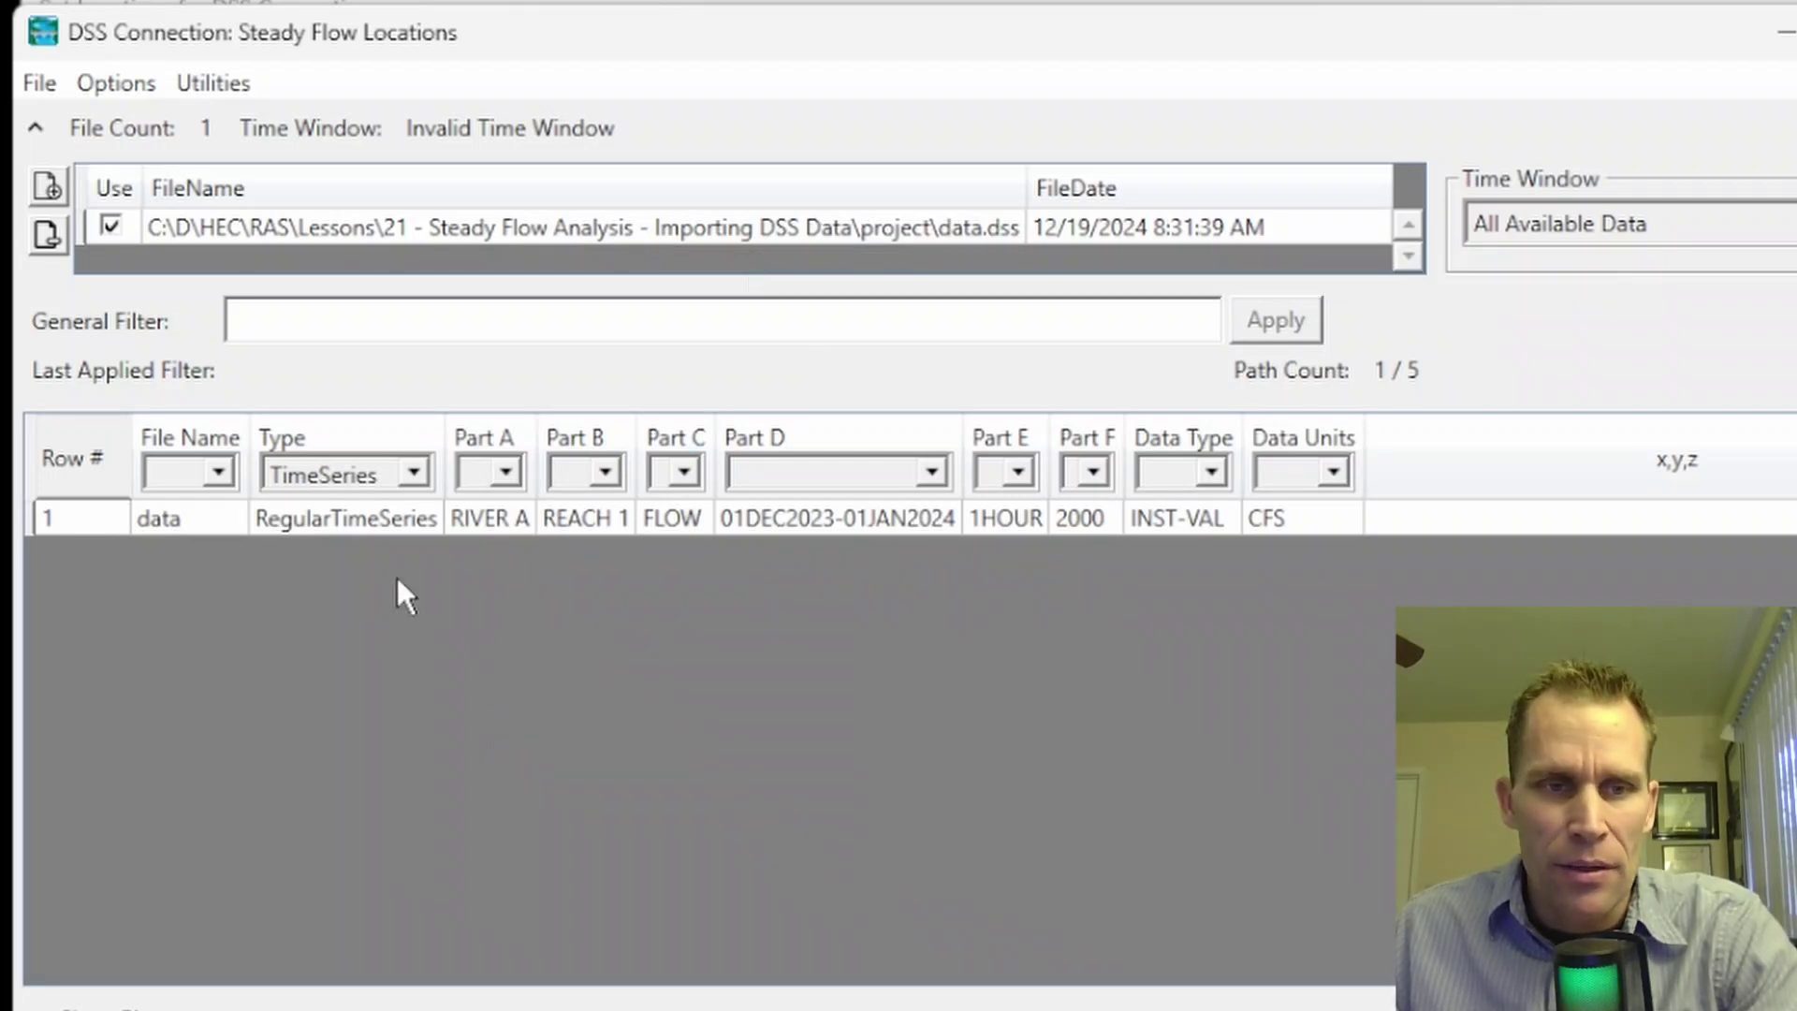
left_click(46, 236)
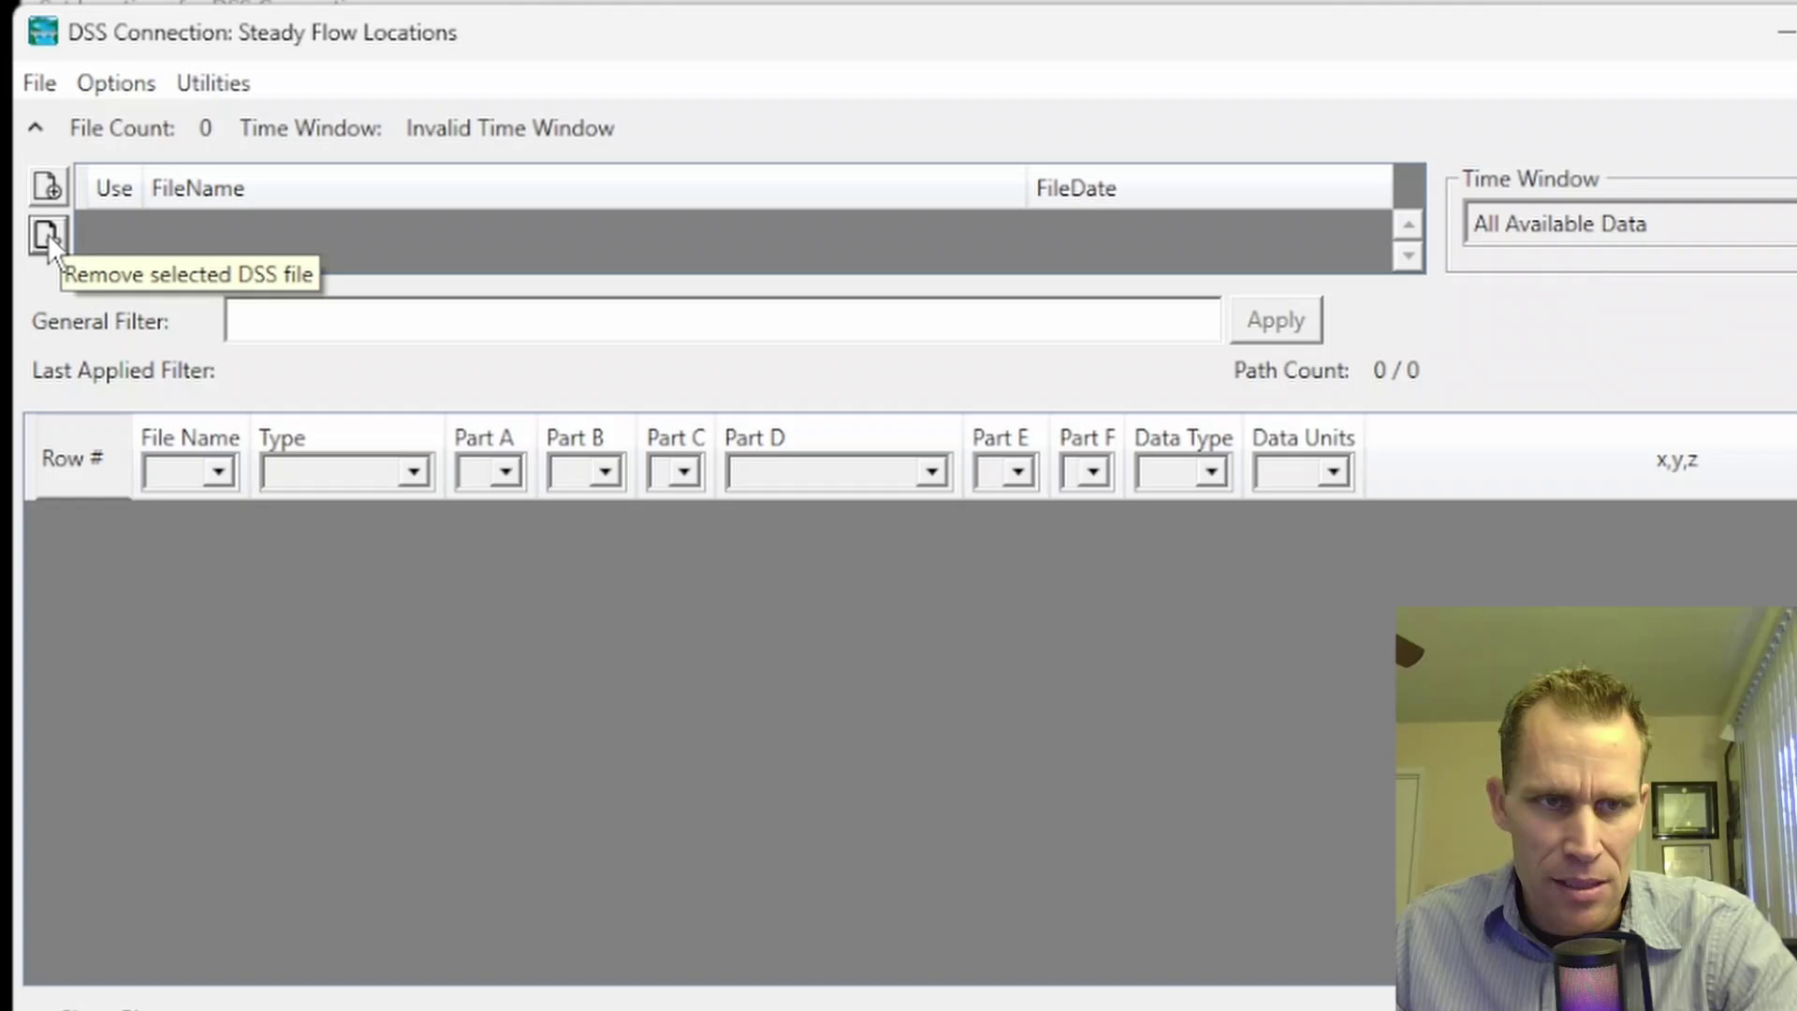
key("alt+F4")
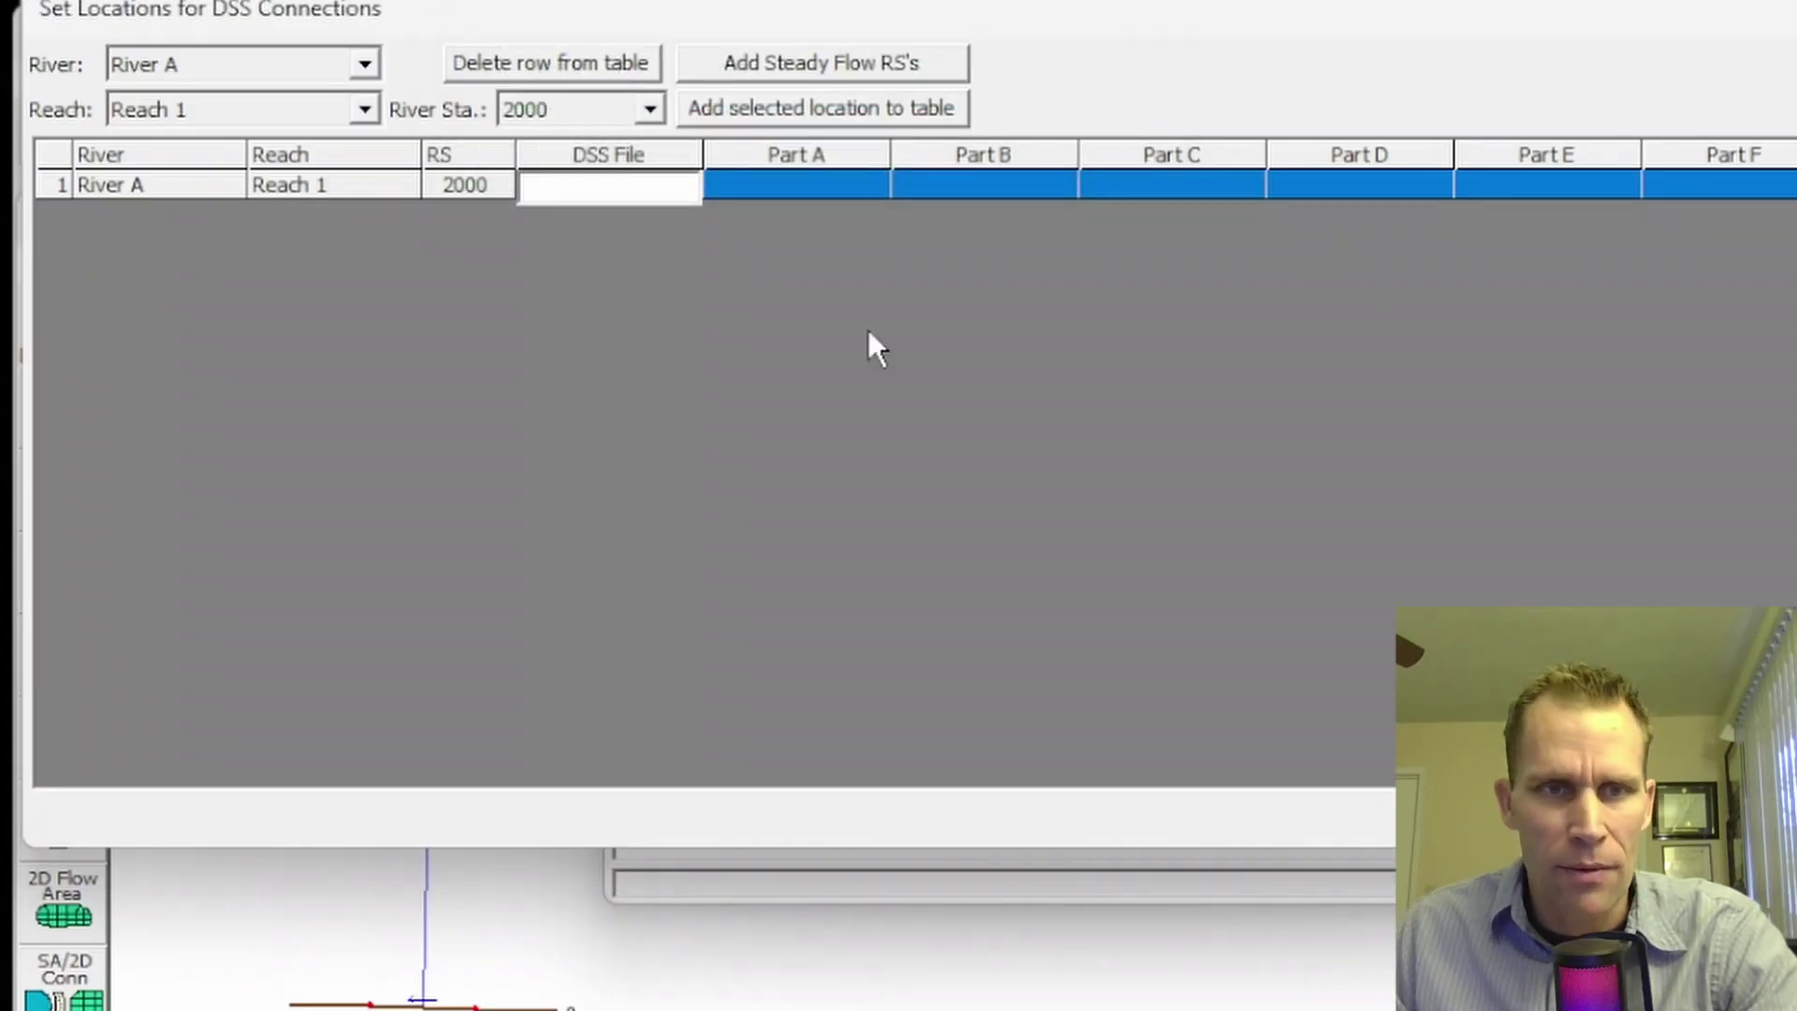
left_click(608, 186)
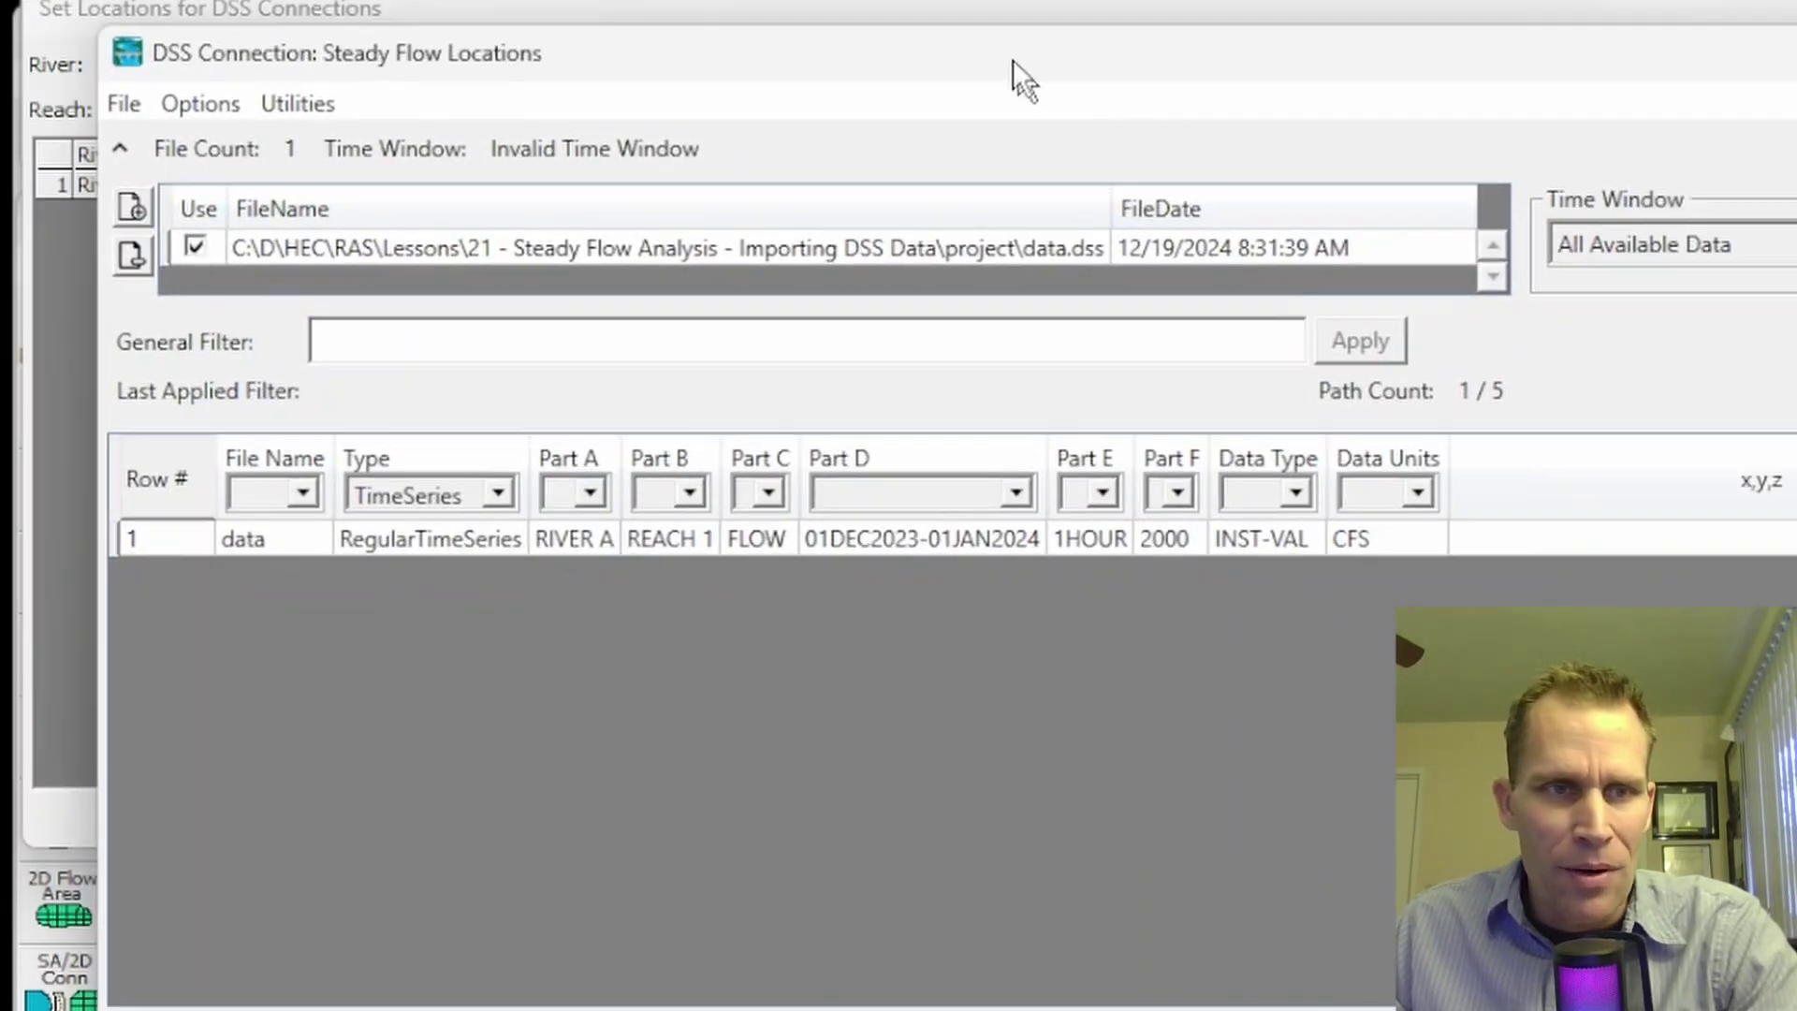
left_click_drag(1013, 59, 927, 50)
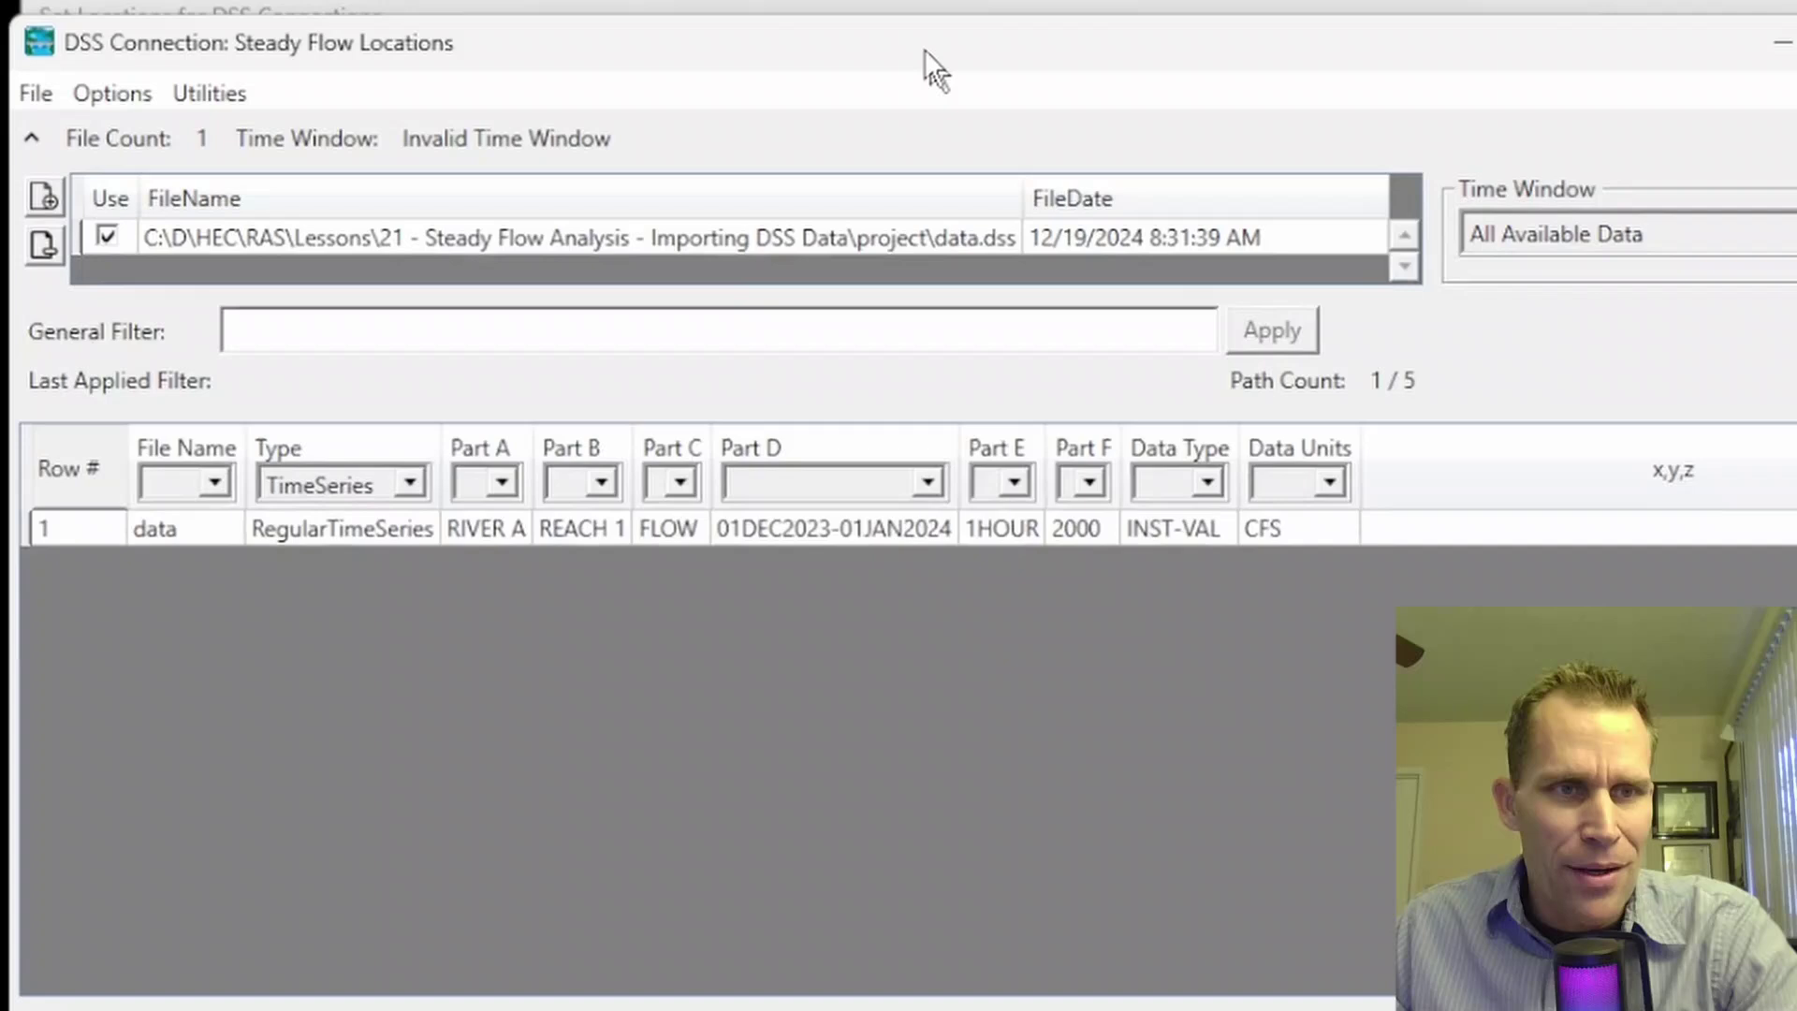
left_click(53, 249)
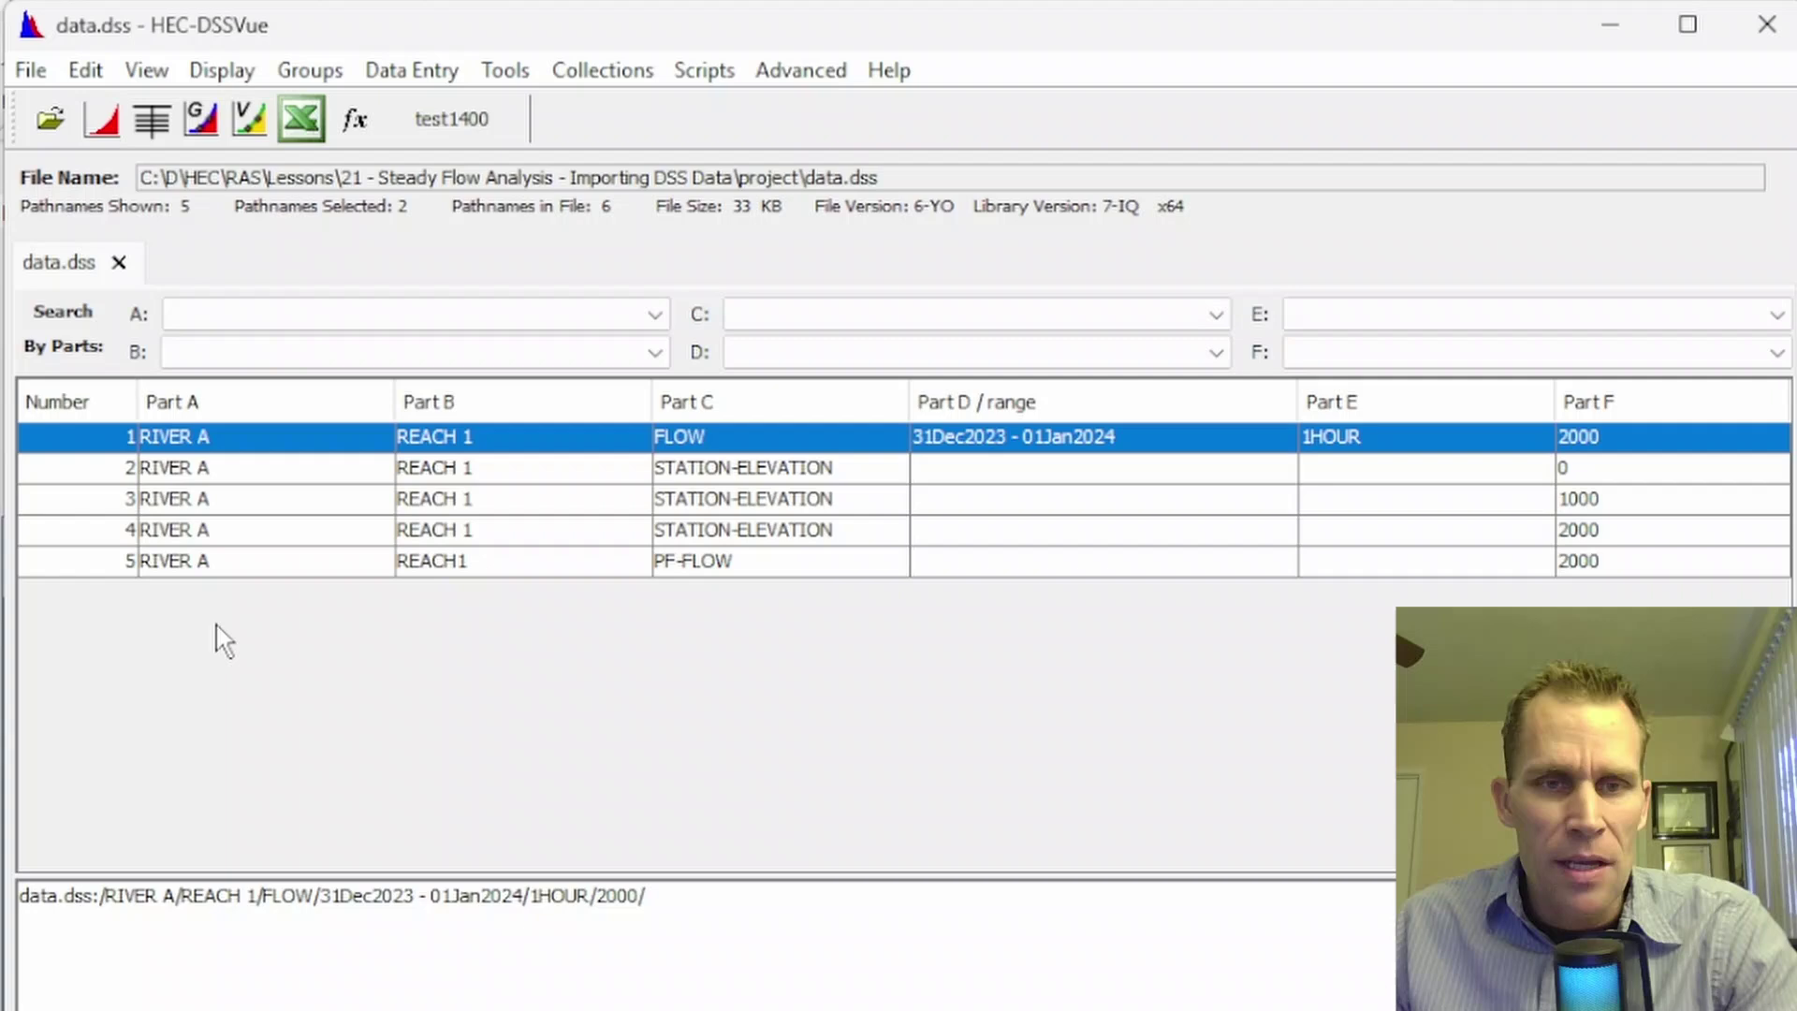
In HEC-DSSVue, browse the data.dss records and select the RIVER A/REACH 1/FLOW/1HOUR/2000 record
left_click(690, 468)
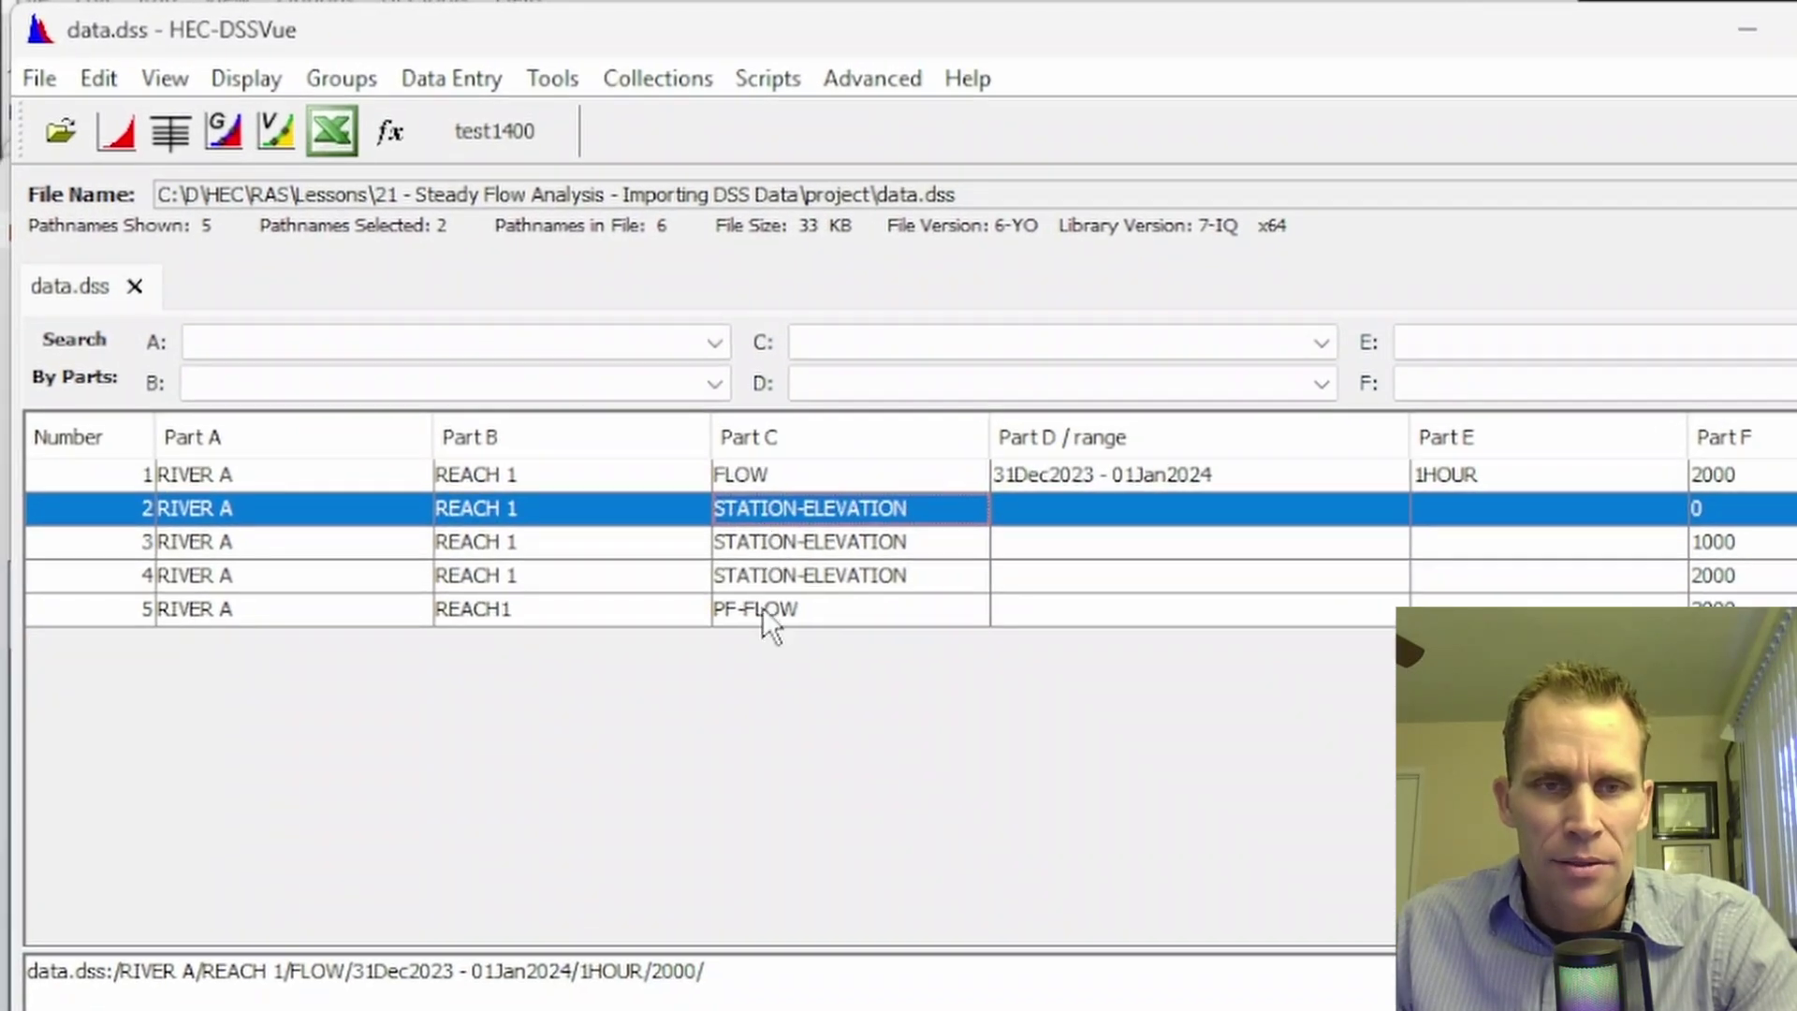
left_click(736, 474)
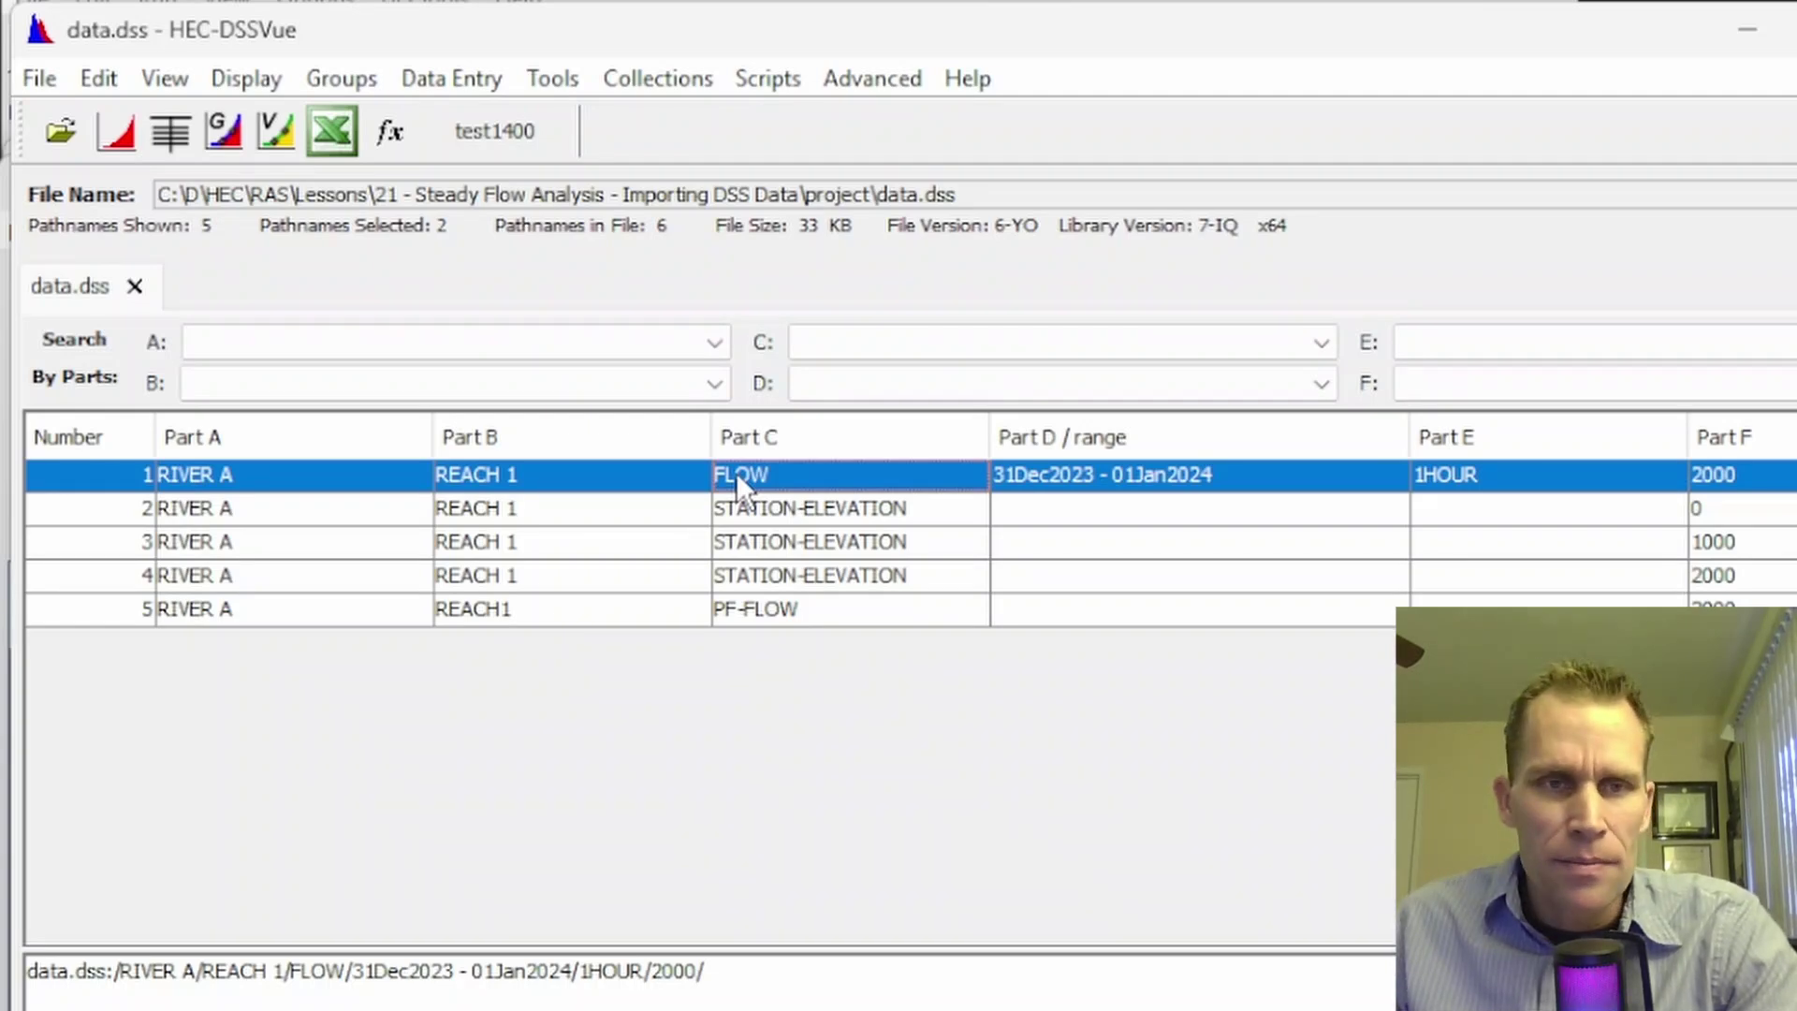
left_click(425, 474)
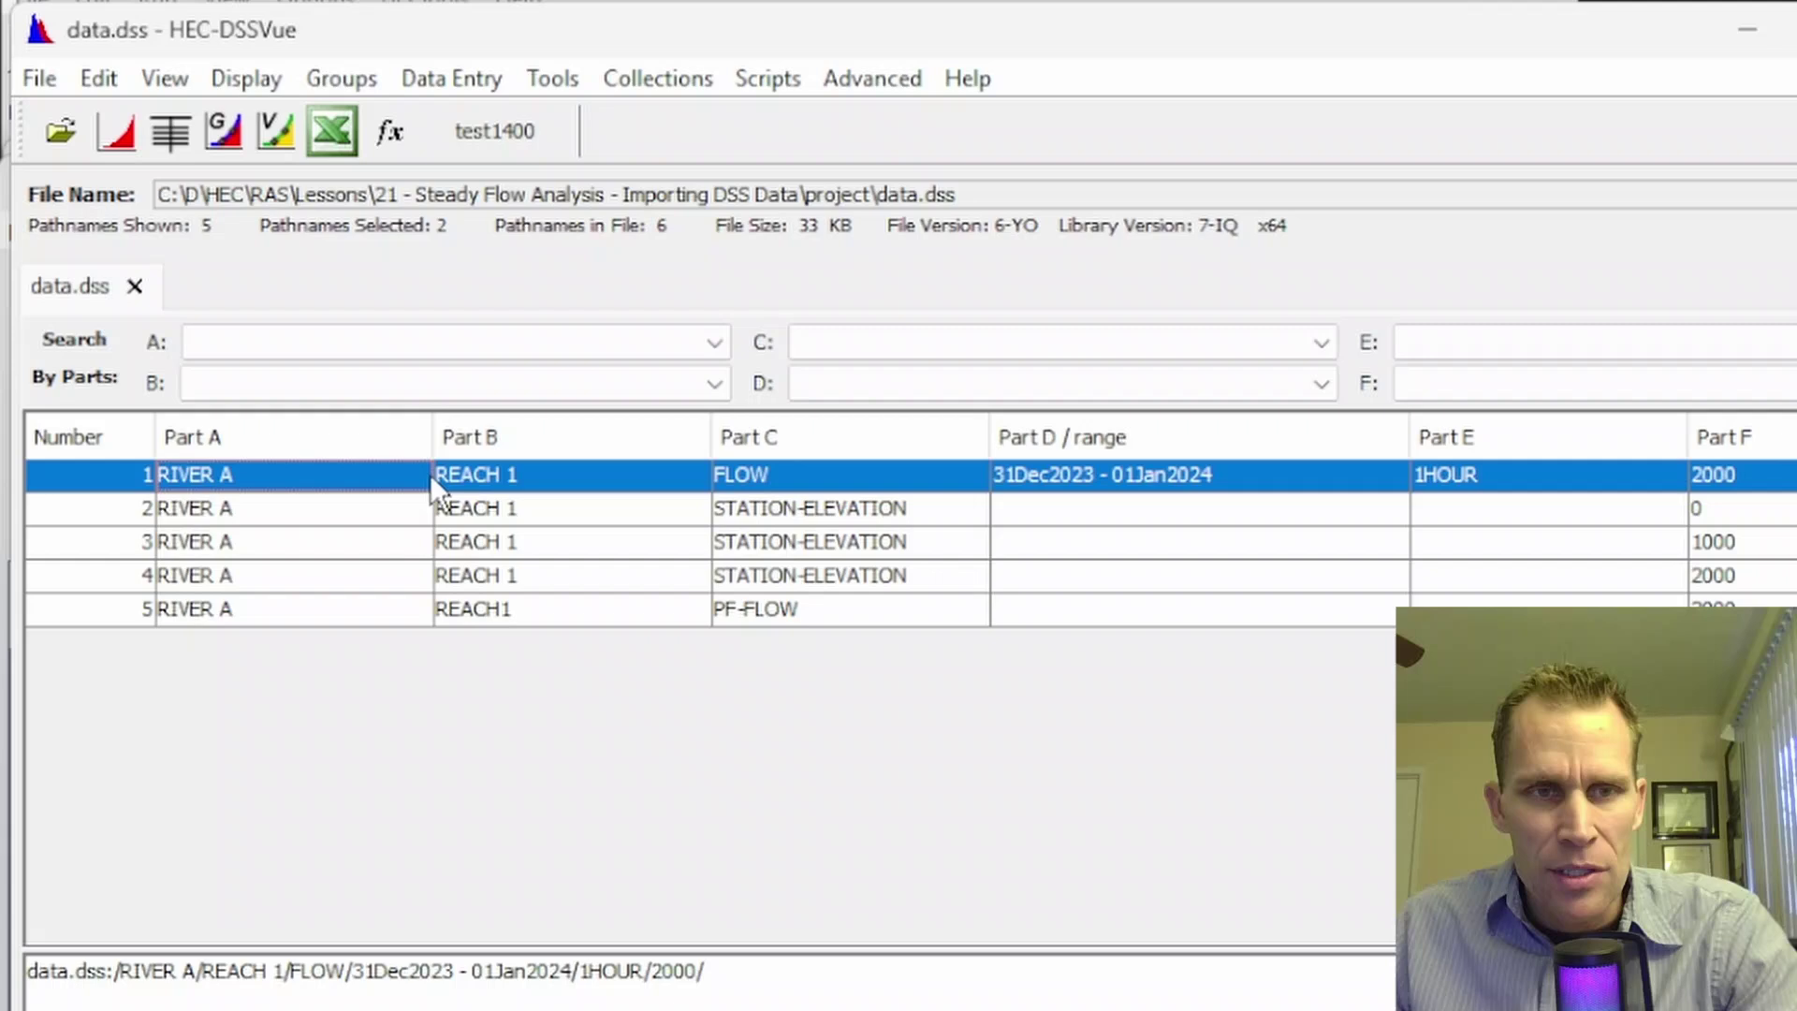
left_click(172, 126)
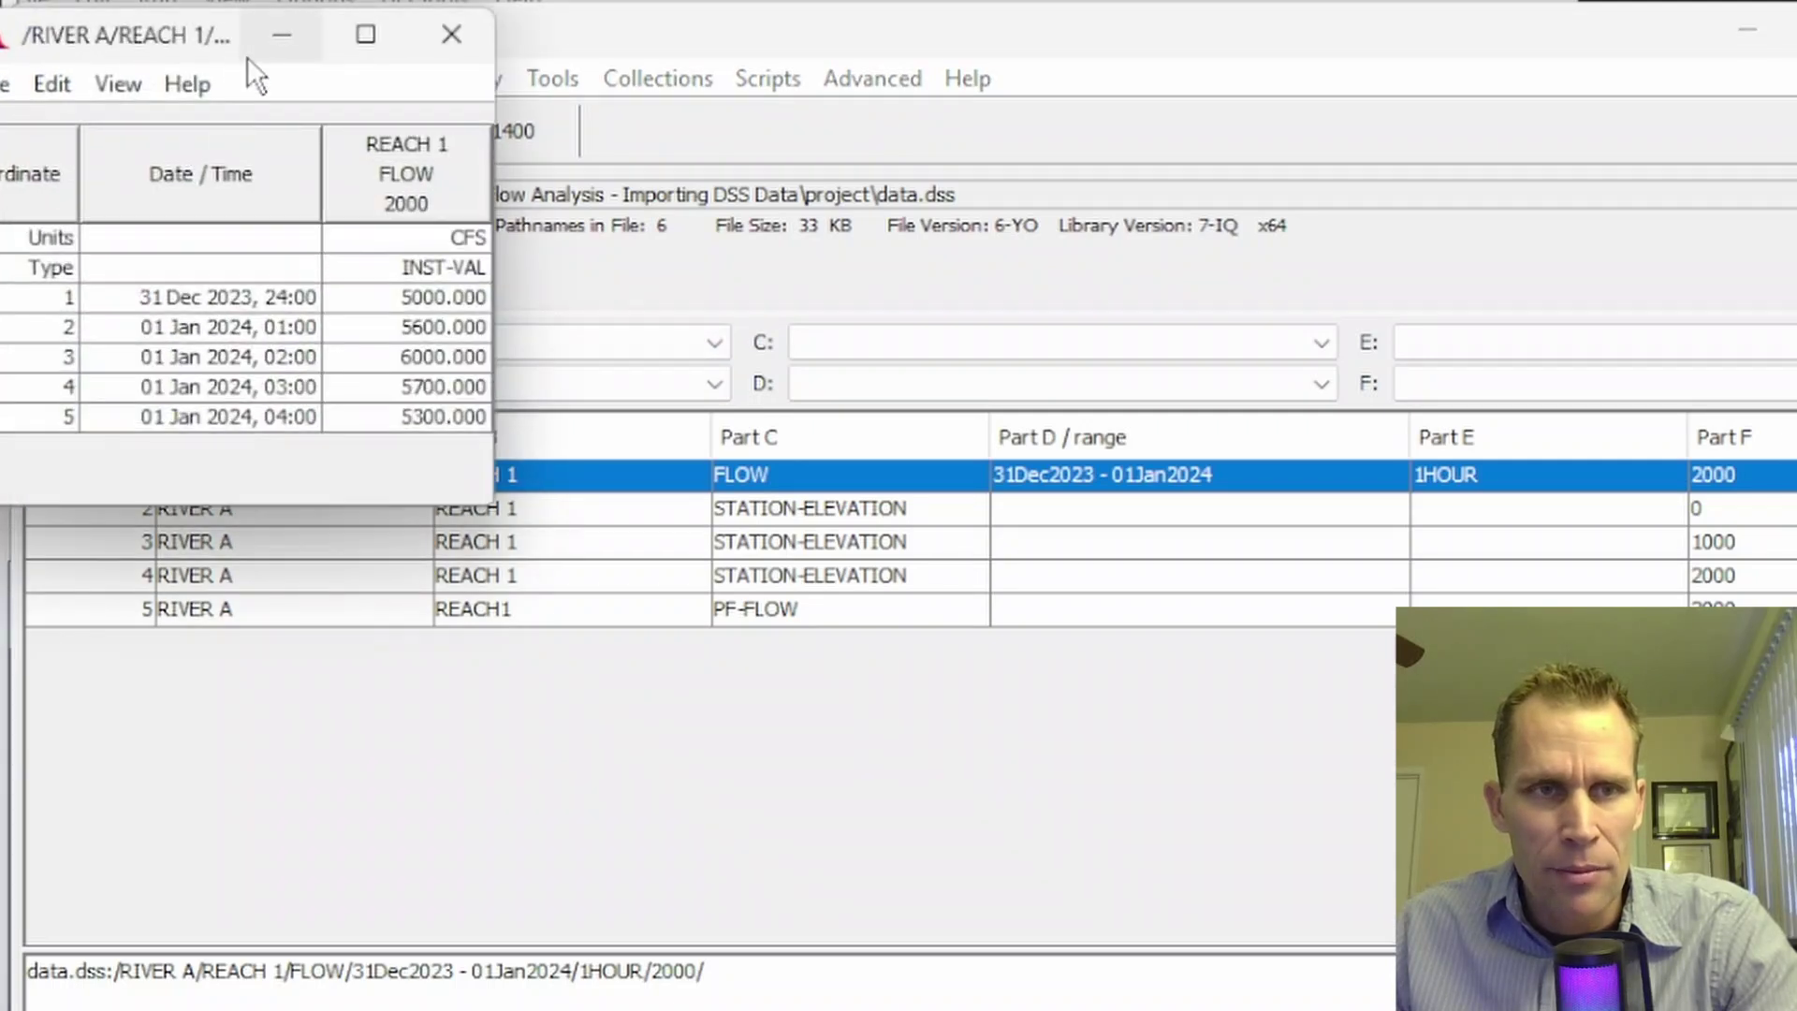
left_click_drag(247, 56, 649, 296)
left_click(692, 547)
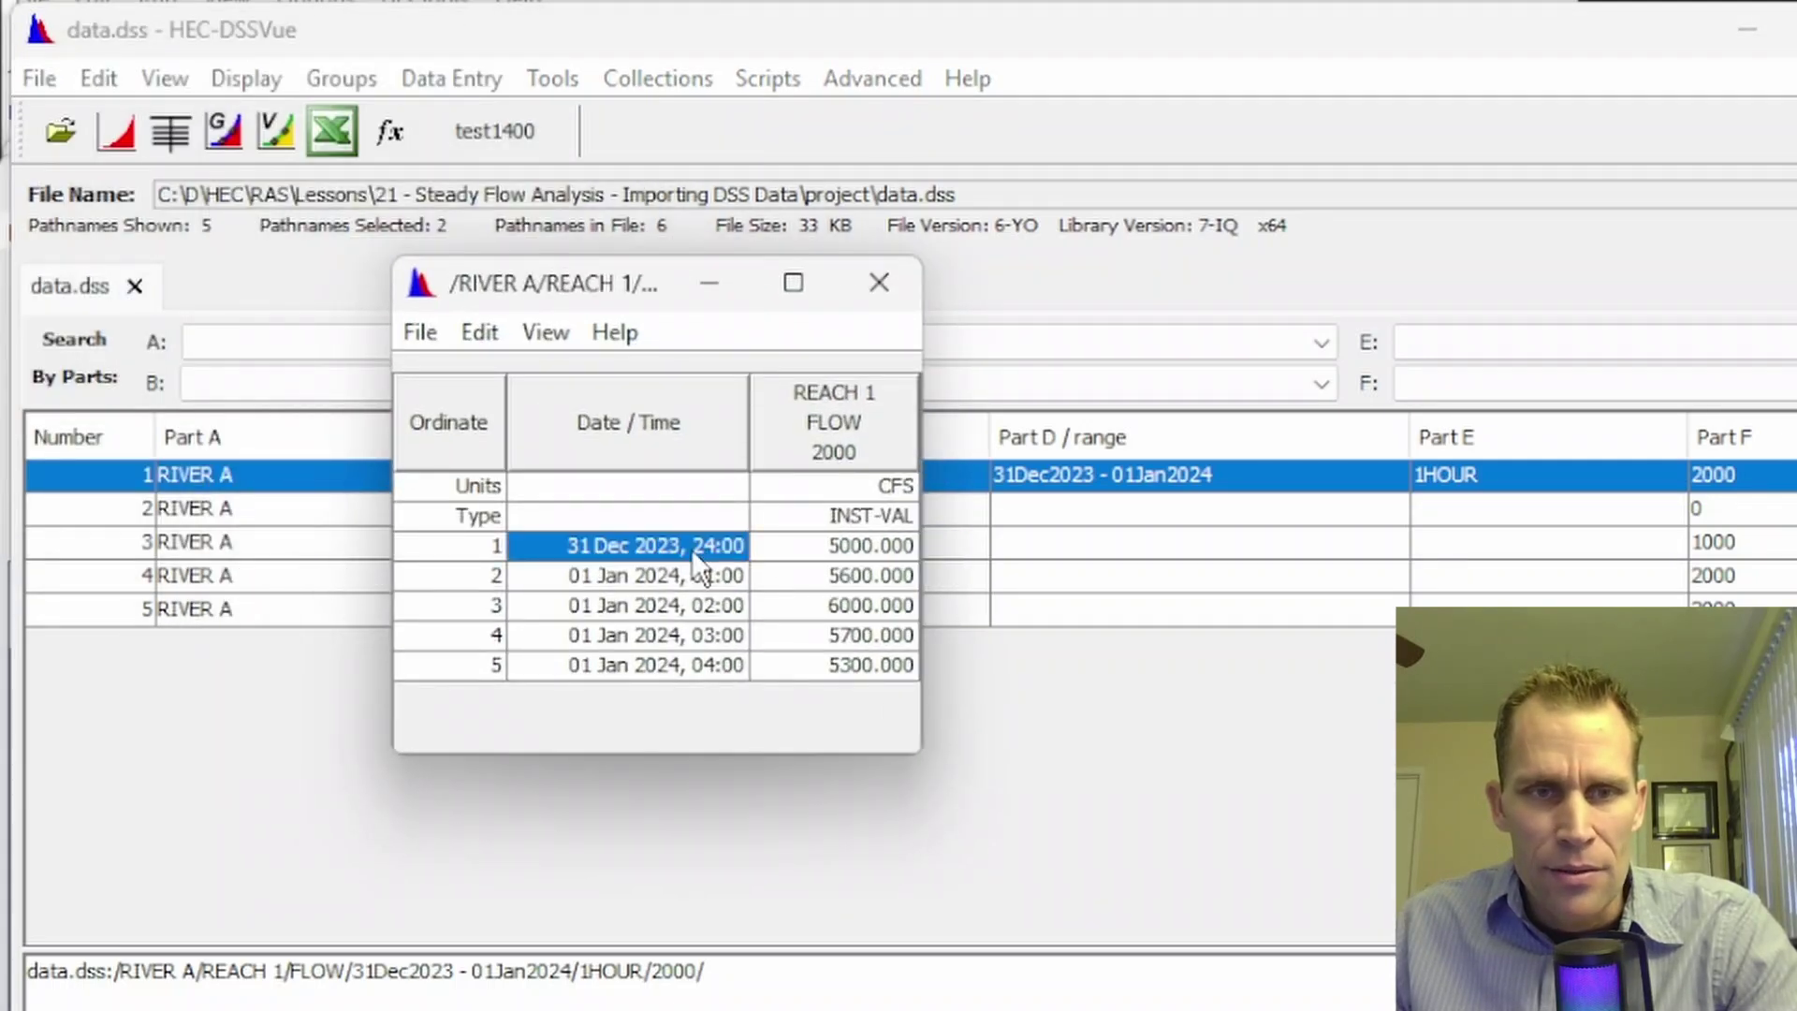
left_click(700, 575)
left_click(700, 605)
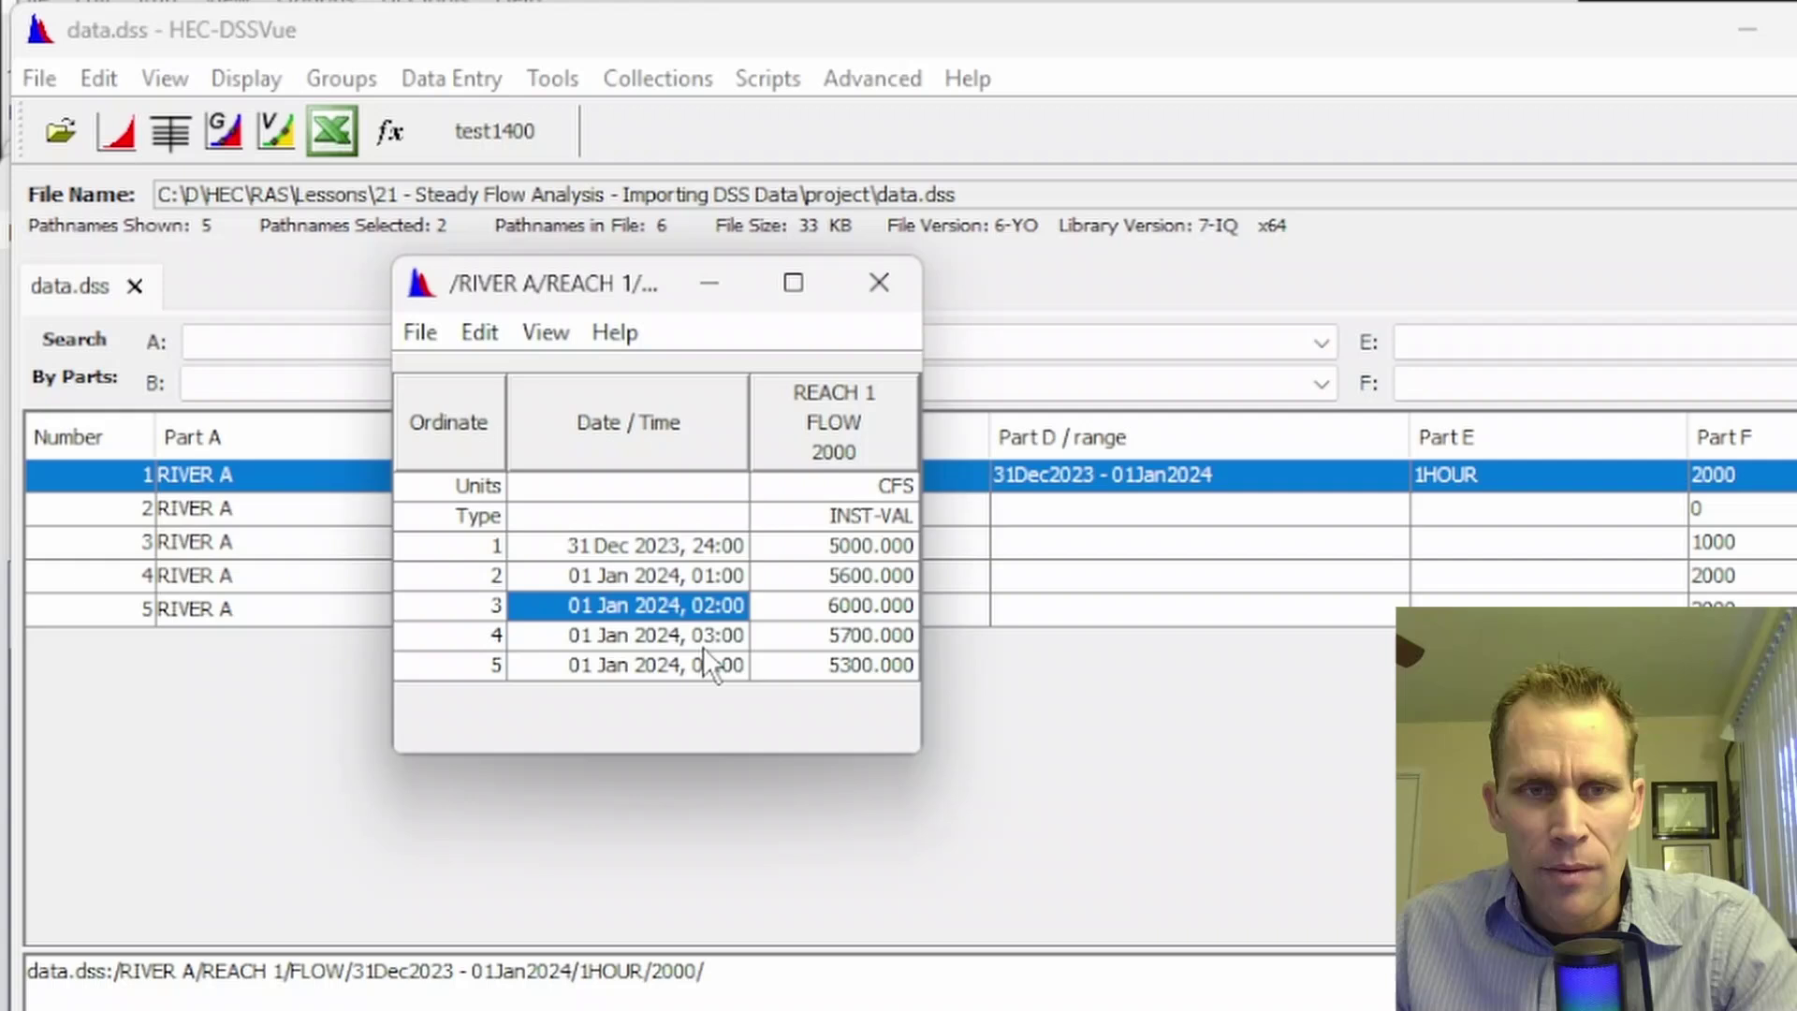
left_click(705, 664)
left_click(848, 545)
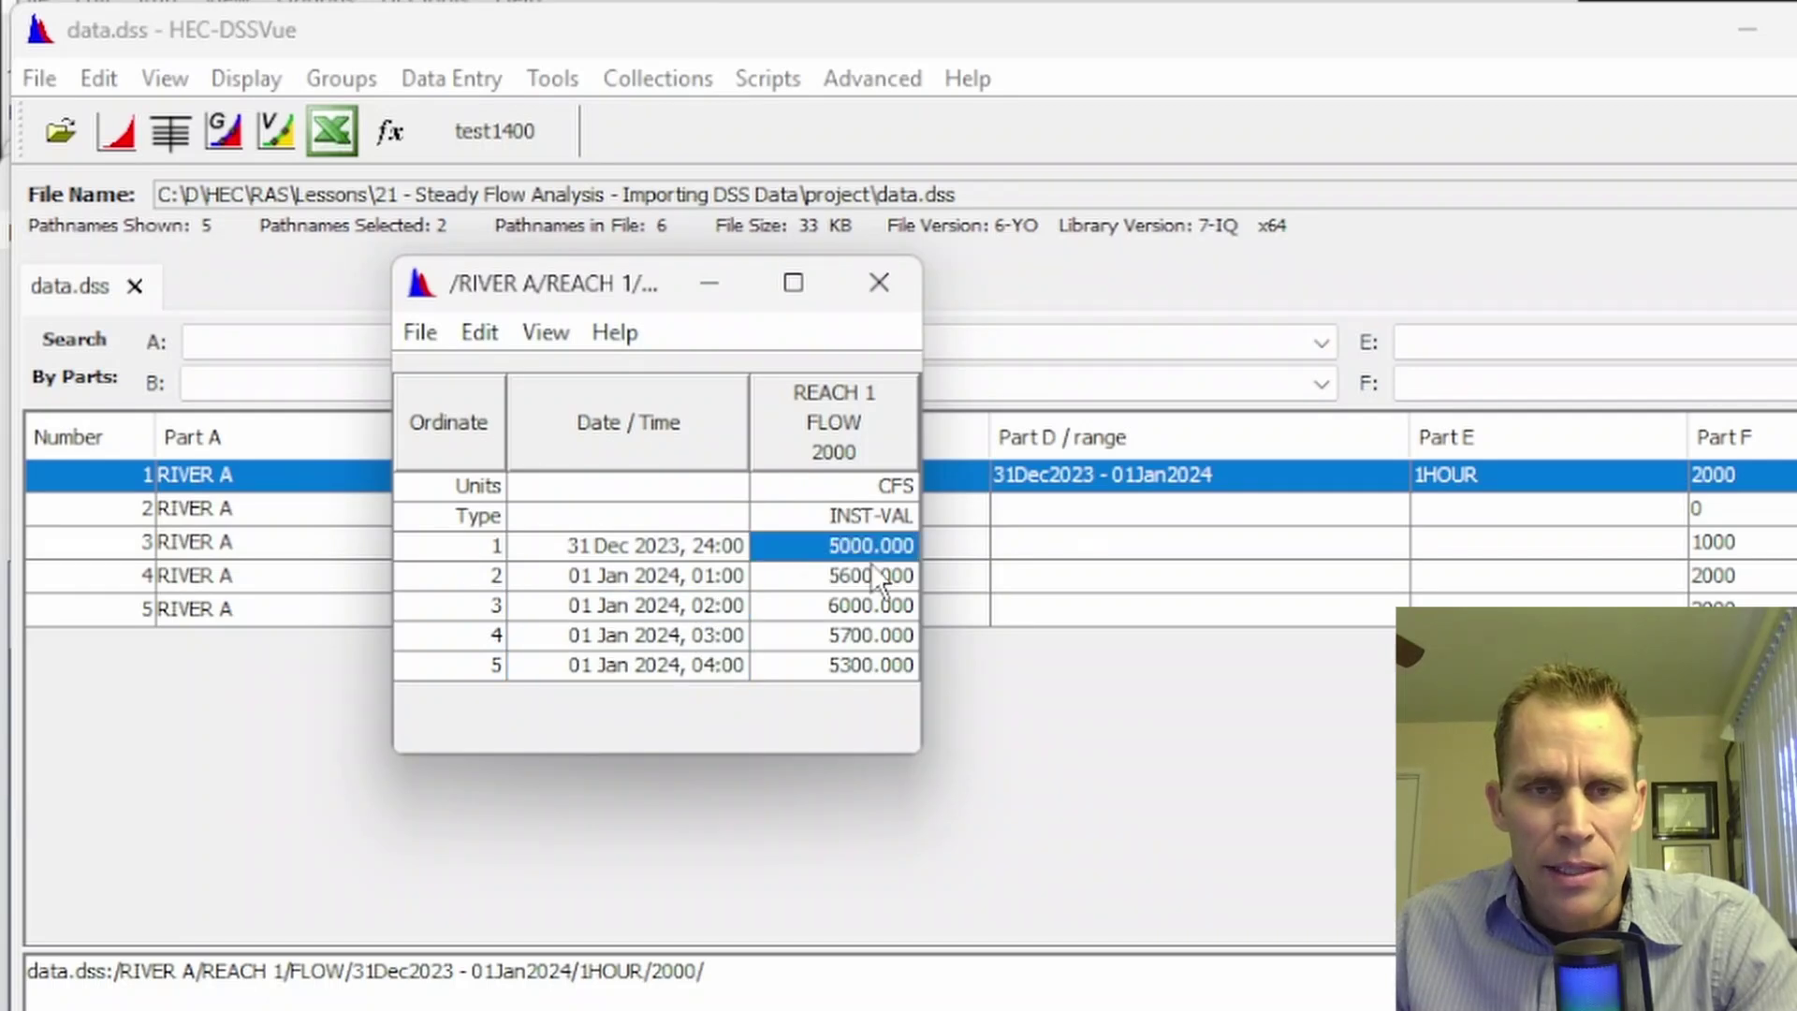
left_click(880, 574)
left_click(879, 550)
left_click(881, 576)
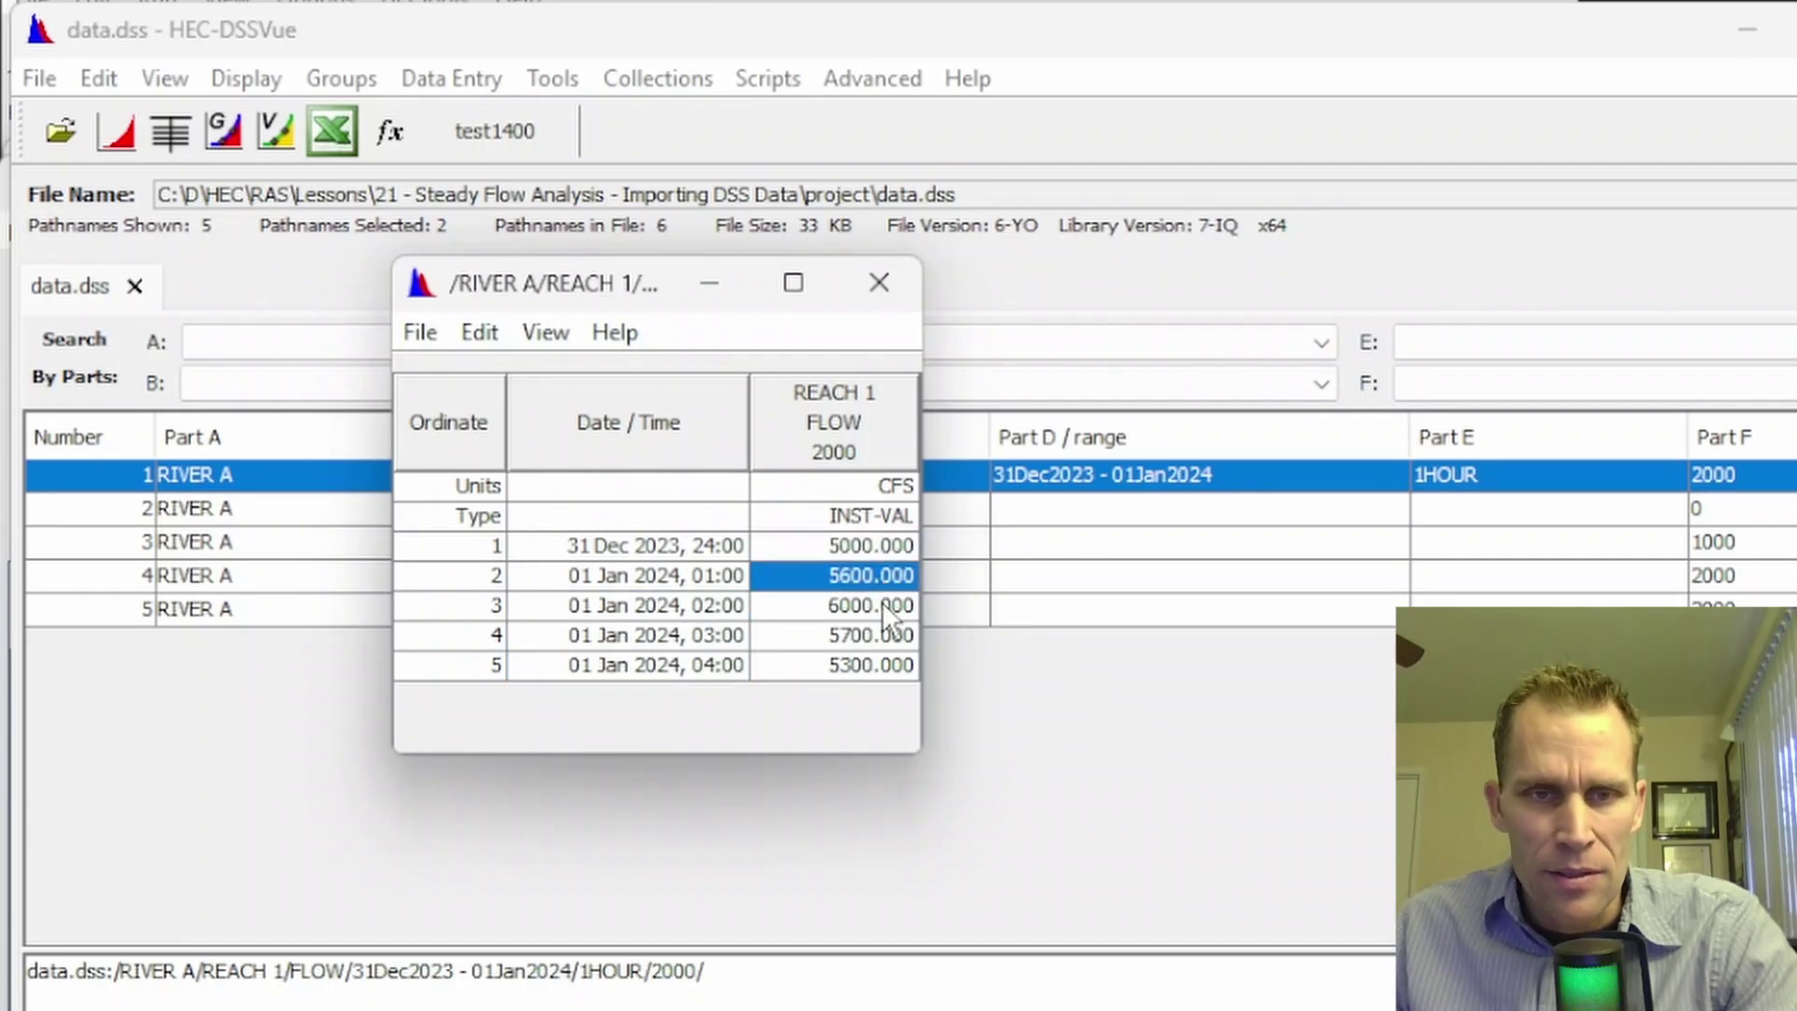
left_click(881, 602)
left_click(881, 636)
left_click(872, 663)
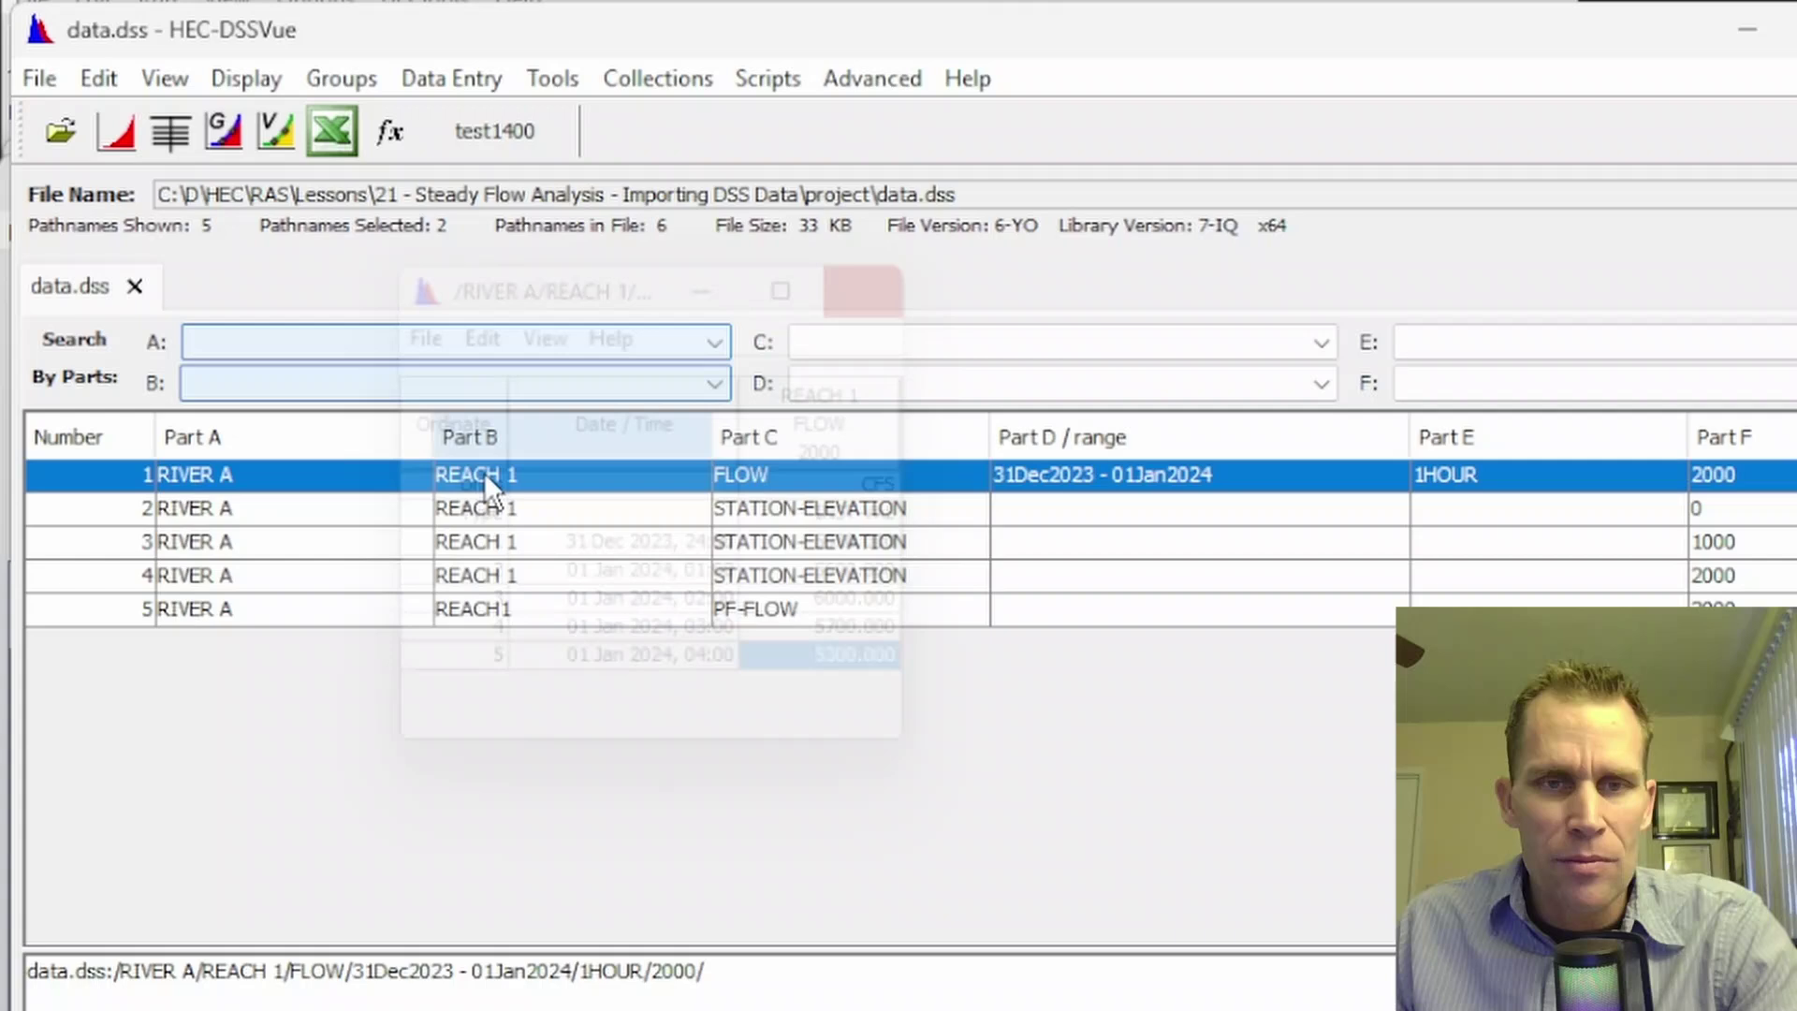
left_click(880, 284)
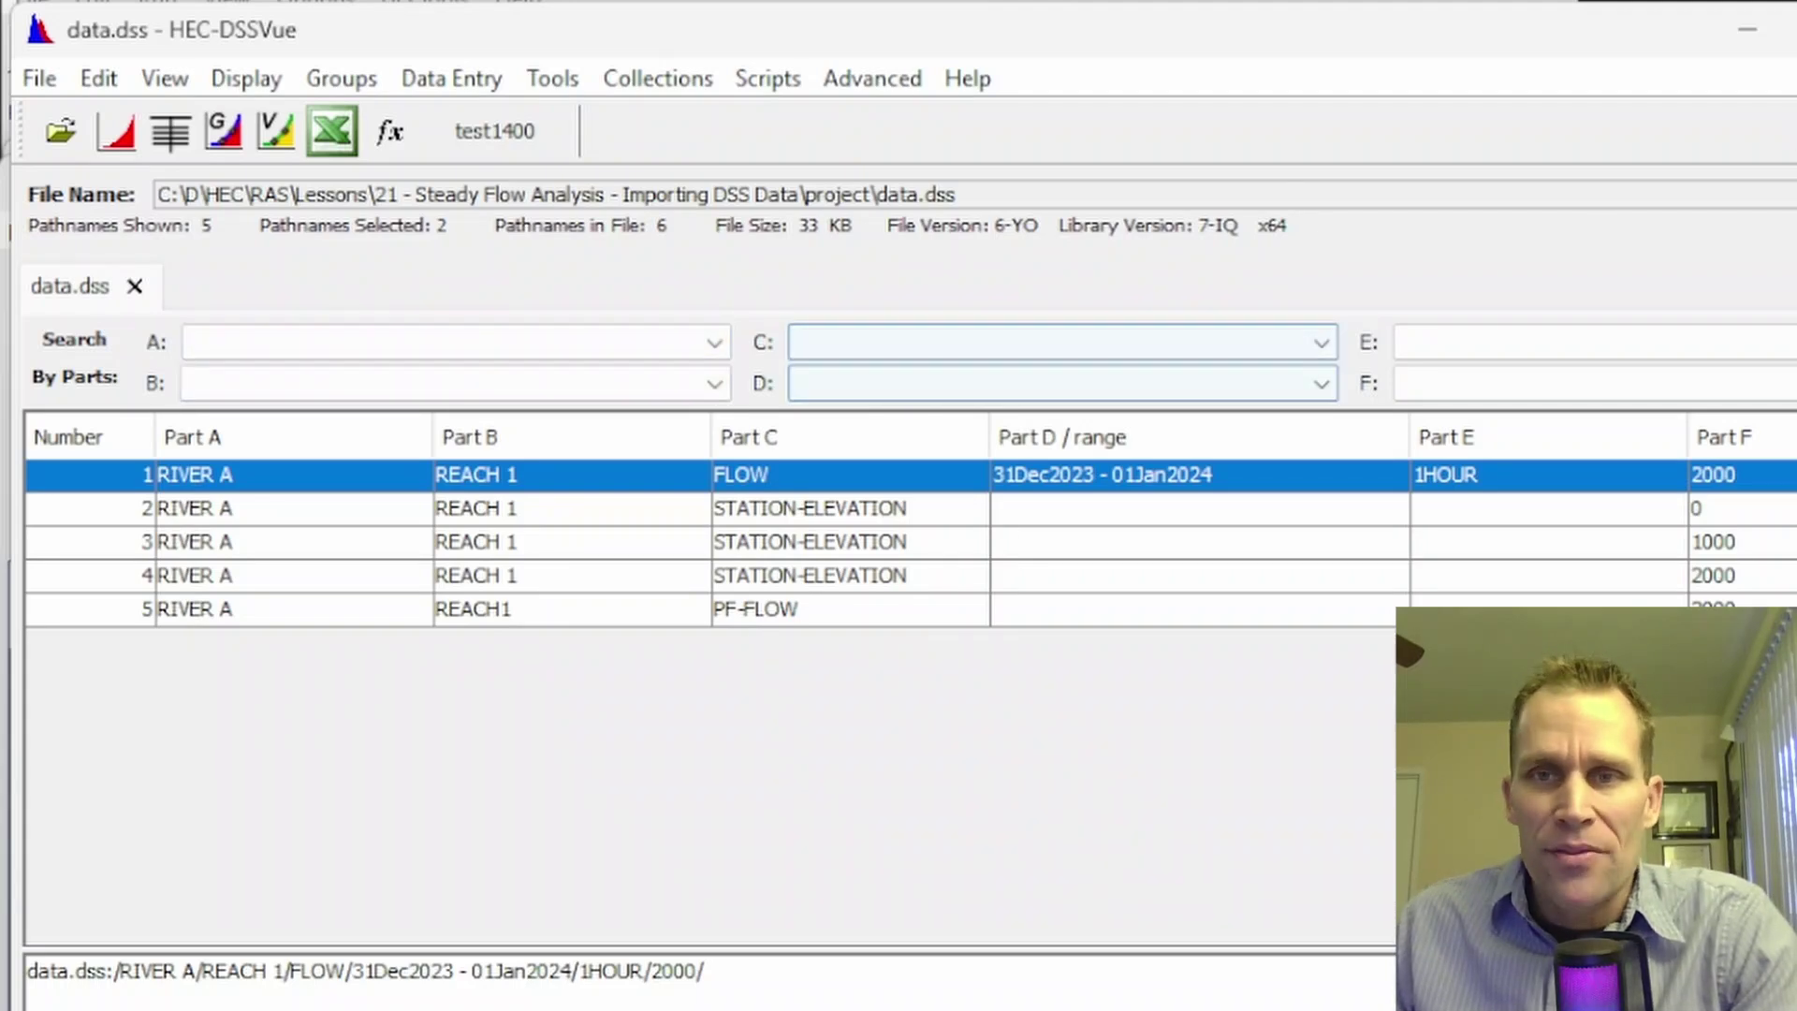
Minimize HEC-DSSVue and add data.dss from the project folder back to the DSS connection
left_click(1743, 27)
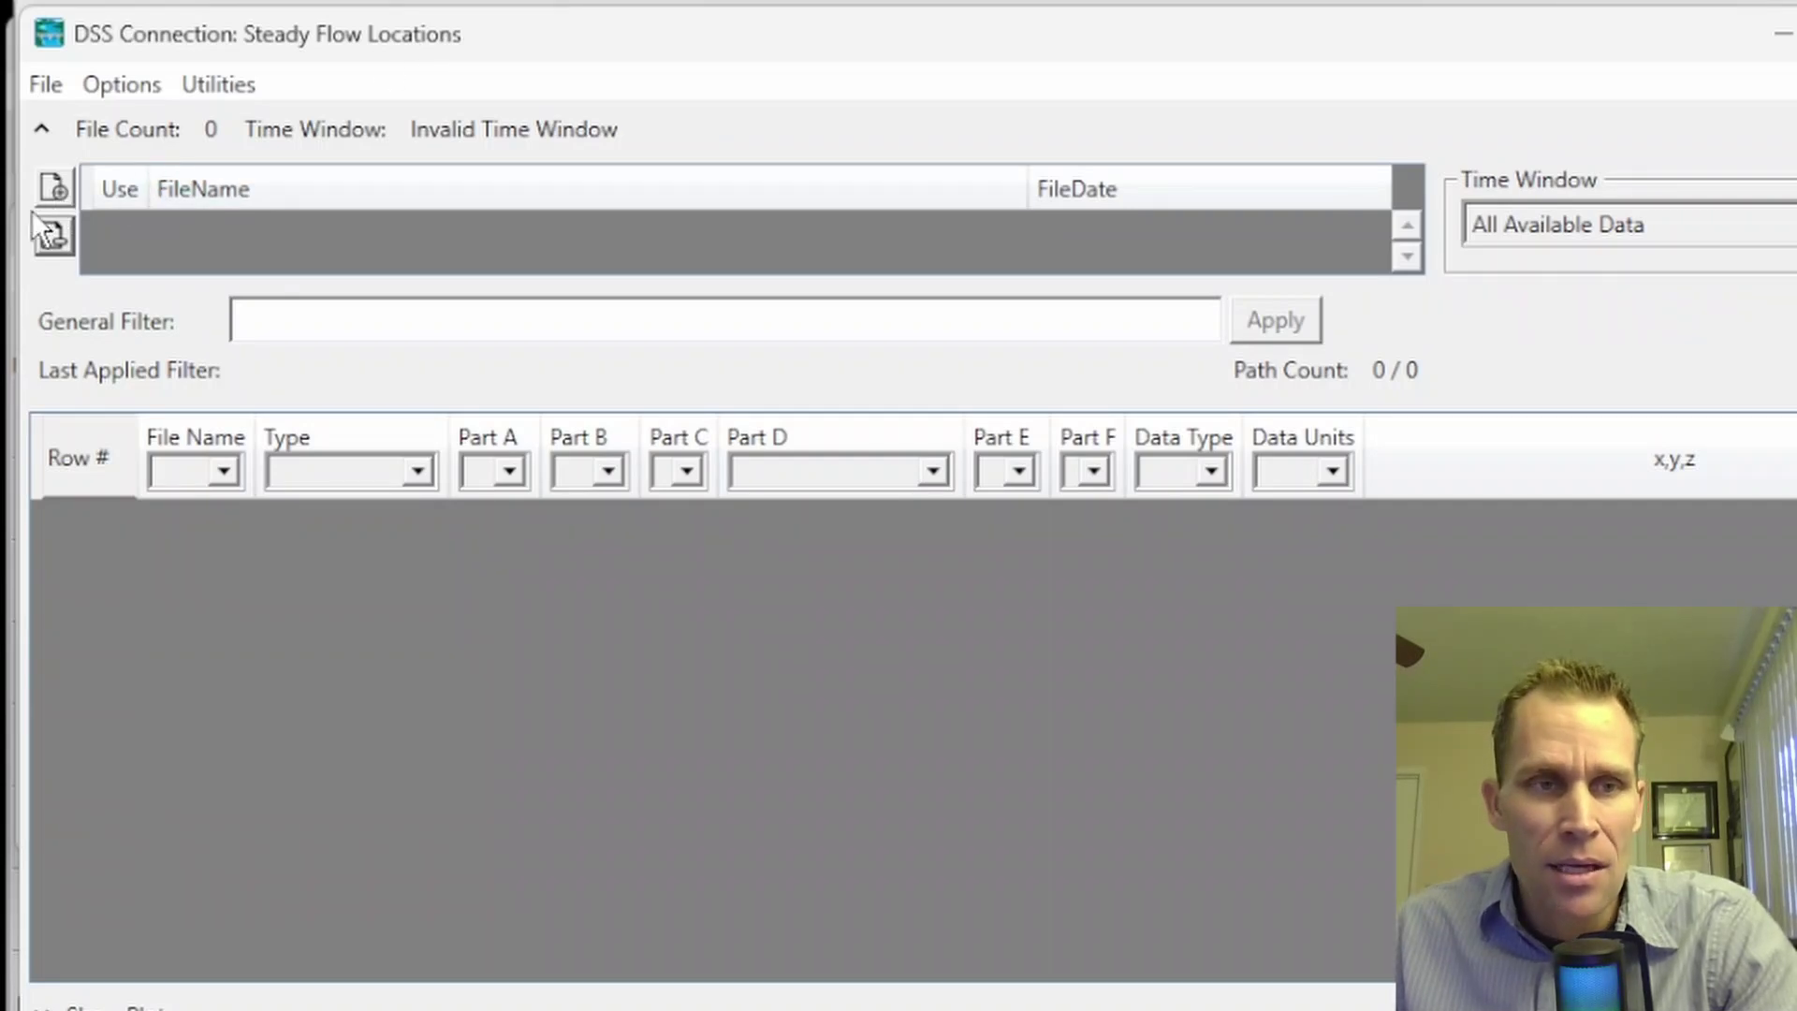
left_click(52, 188)
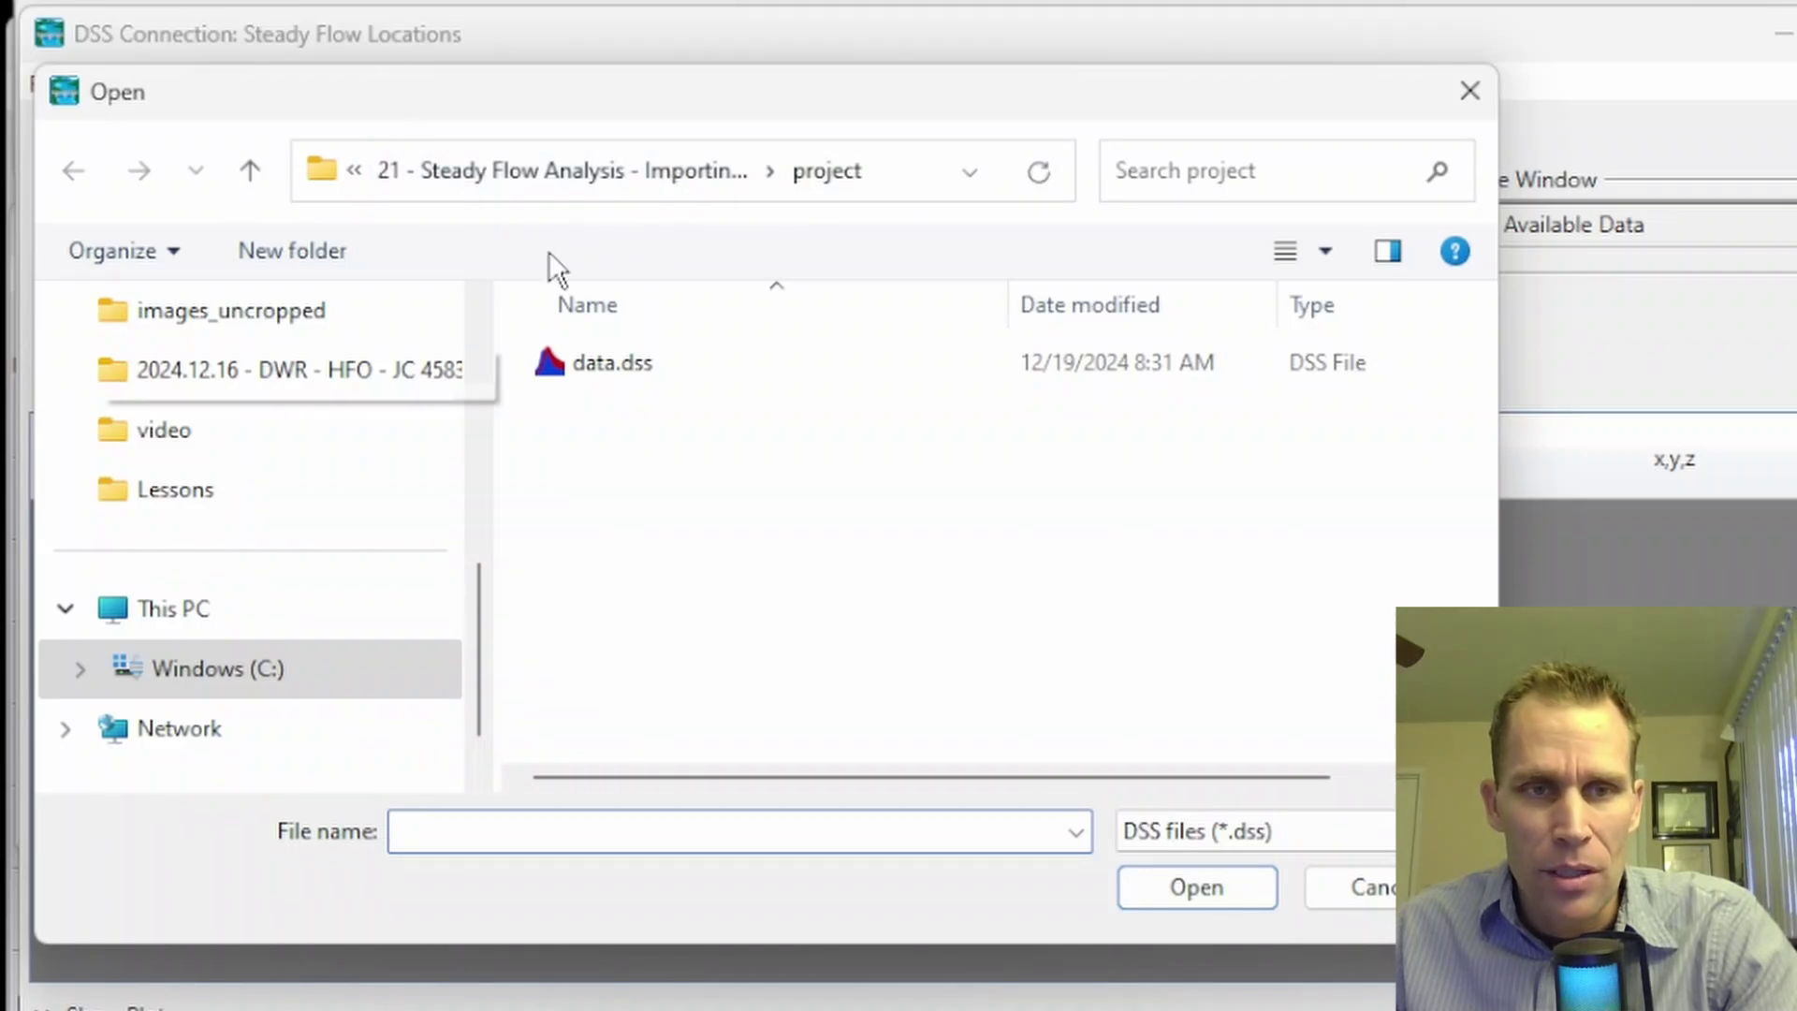
double_click(610, 370)
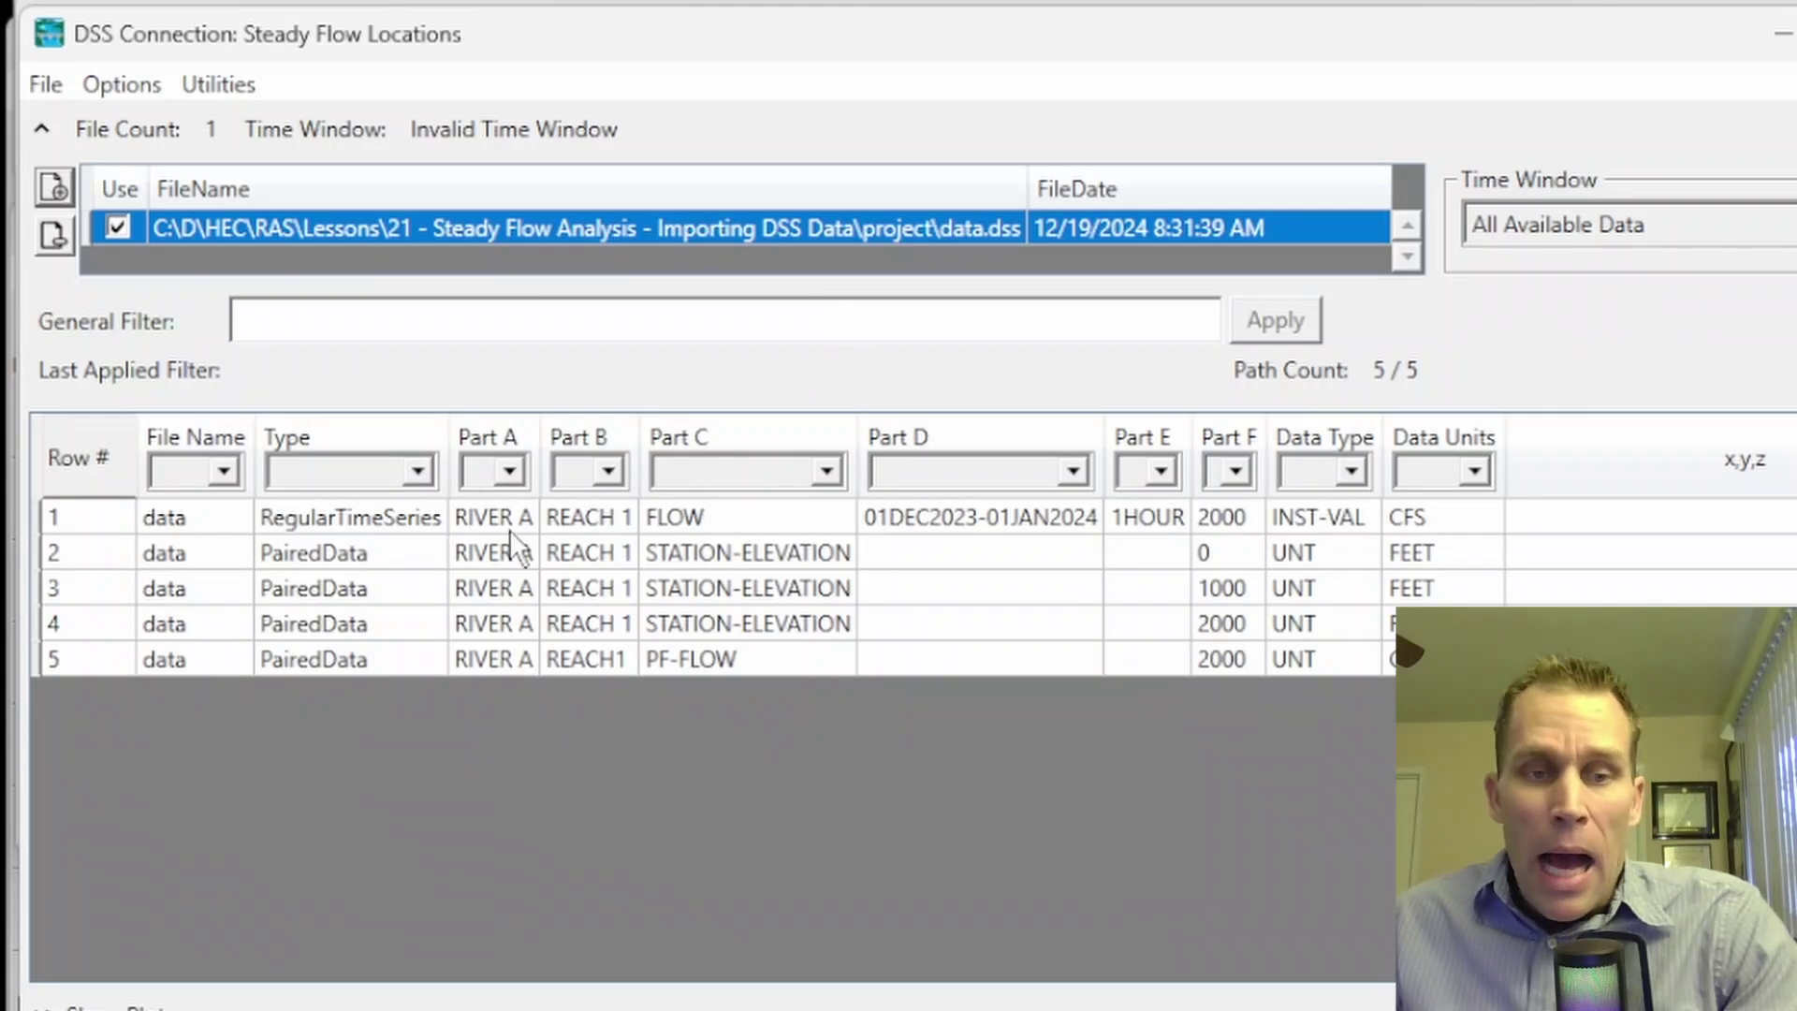
Review the five listed paths: FLOW, three STATION-ELEVATION records and PF-FLOW
left_click(675, 524)
left_click(685, 556)
left_click(696, 589)
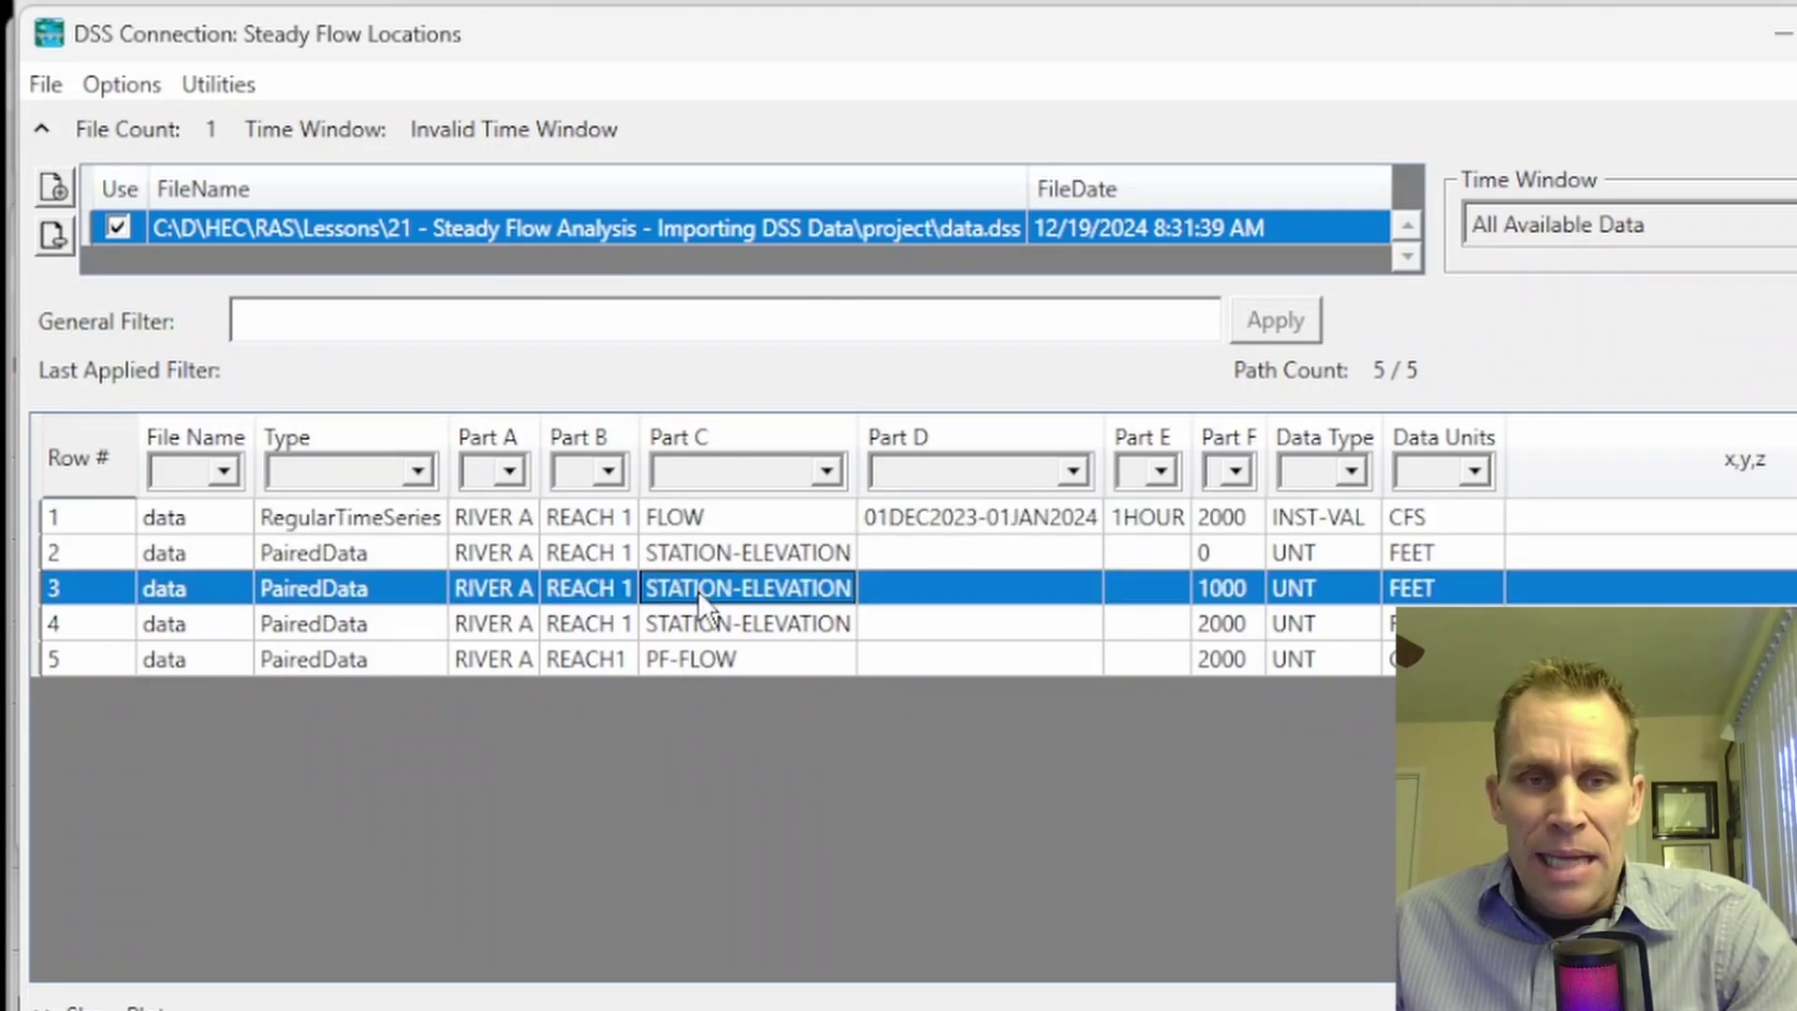
left_click(717, 625)
left_click(717, 653)
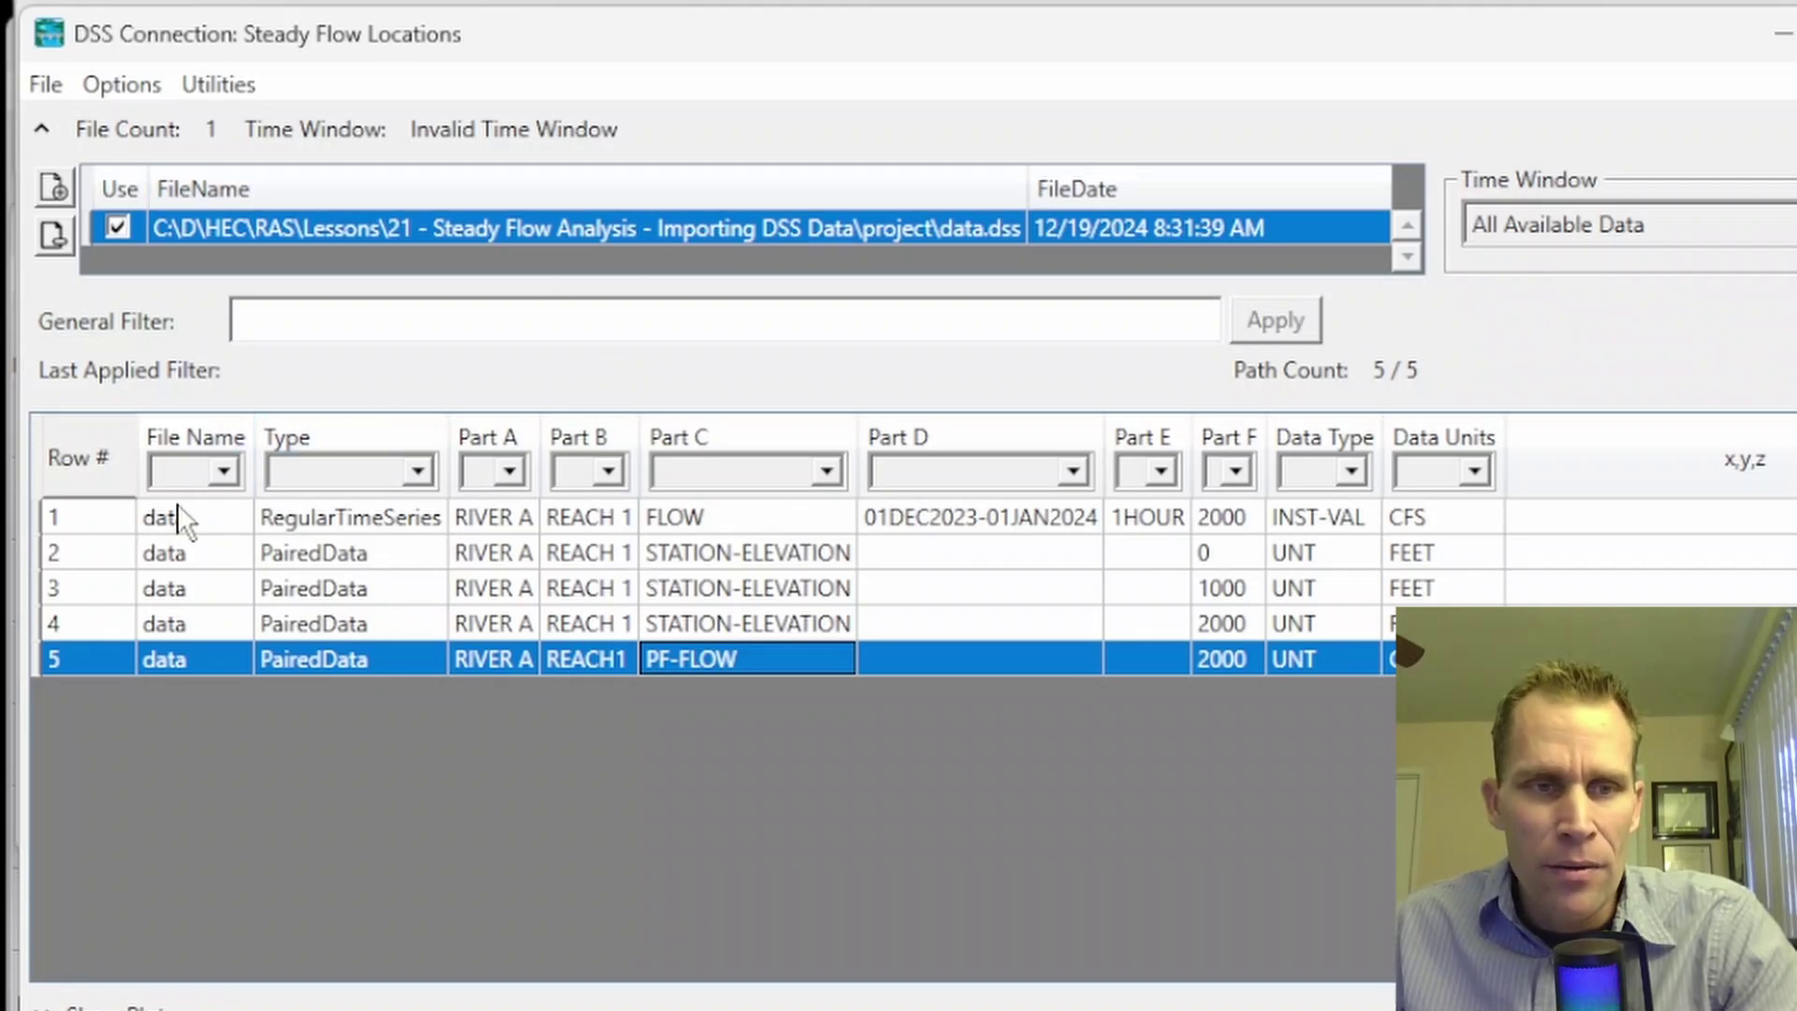
Try the file name, Type (PairedData) and Part C (PF-FLOW) filters, then clear Part C
left_click(226, 473)
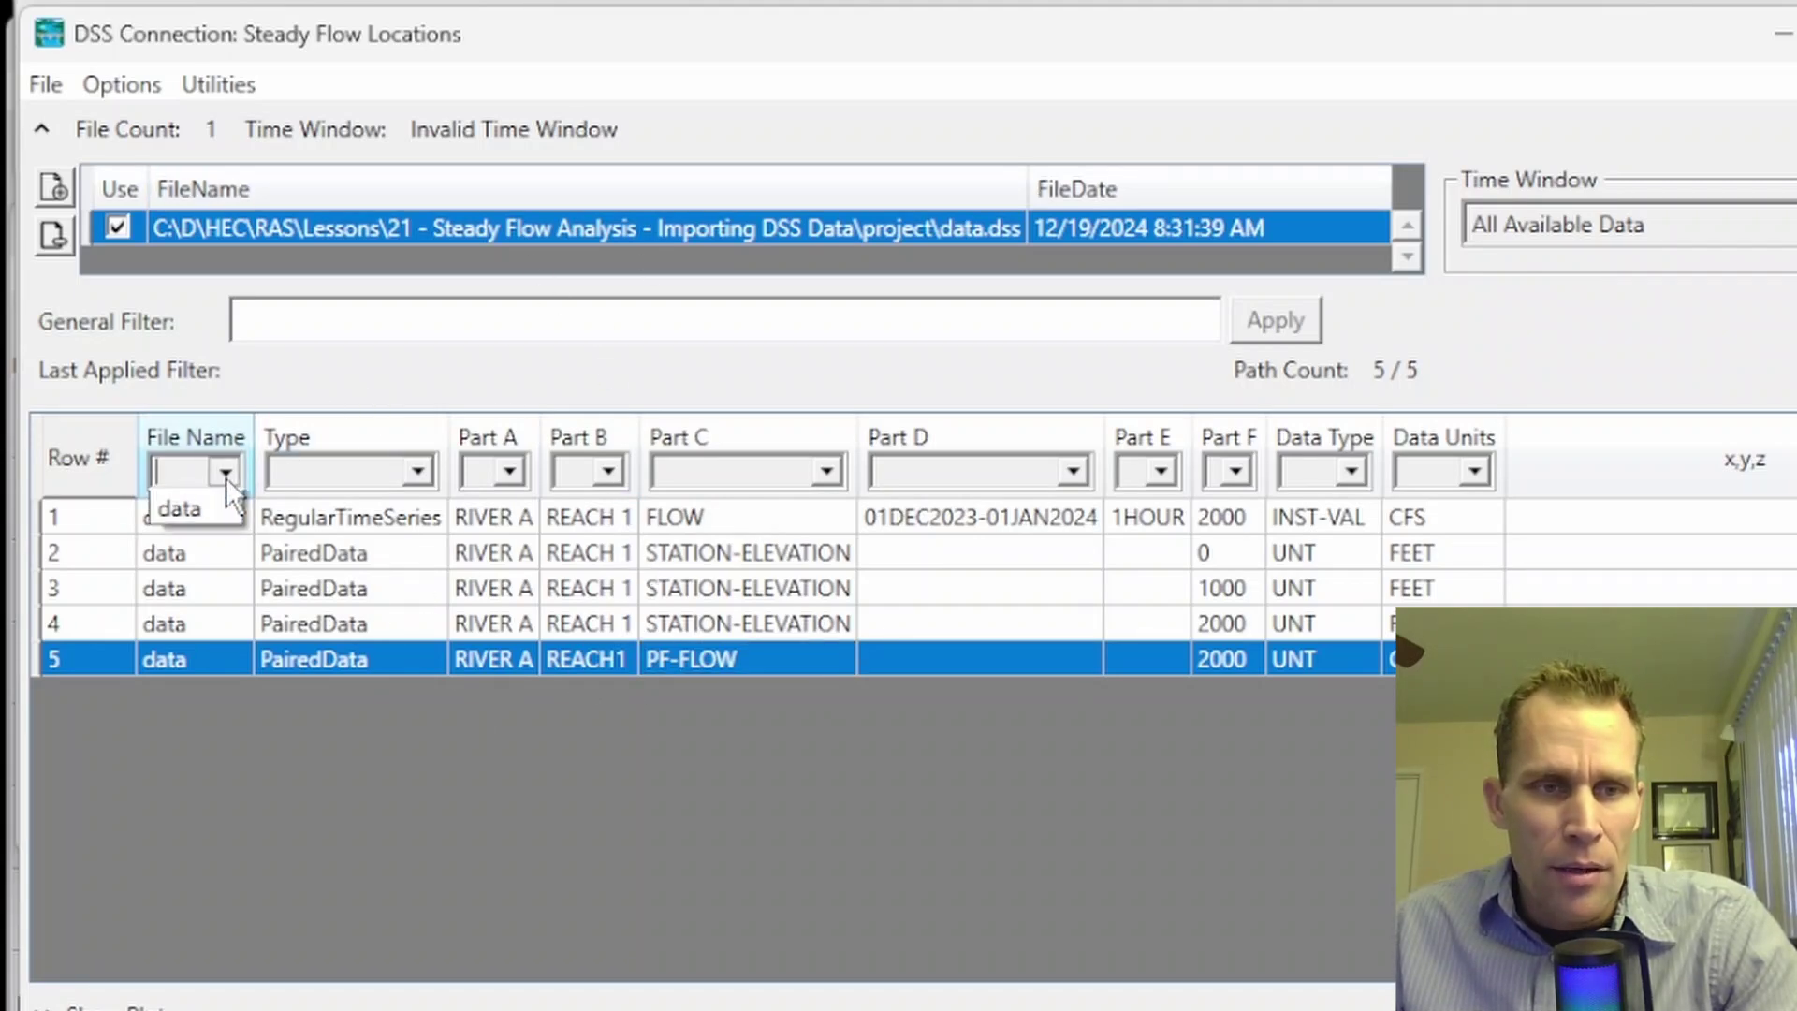
left_click(342, 454)
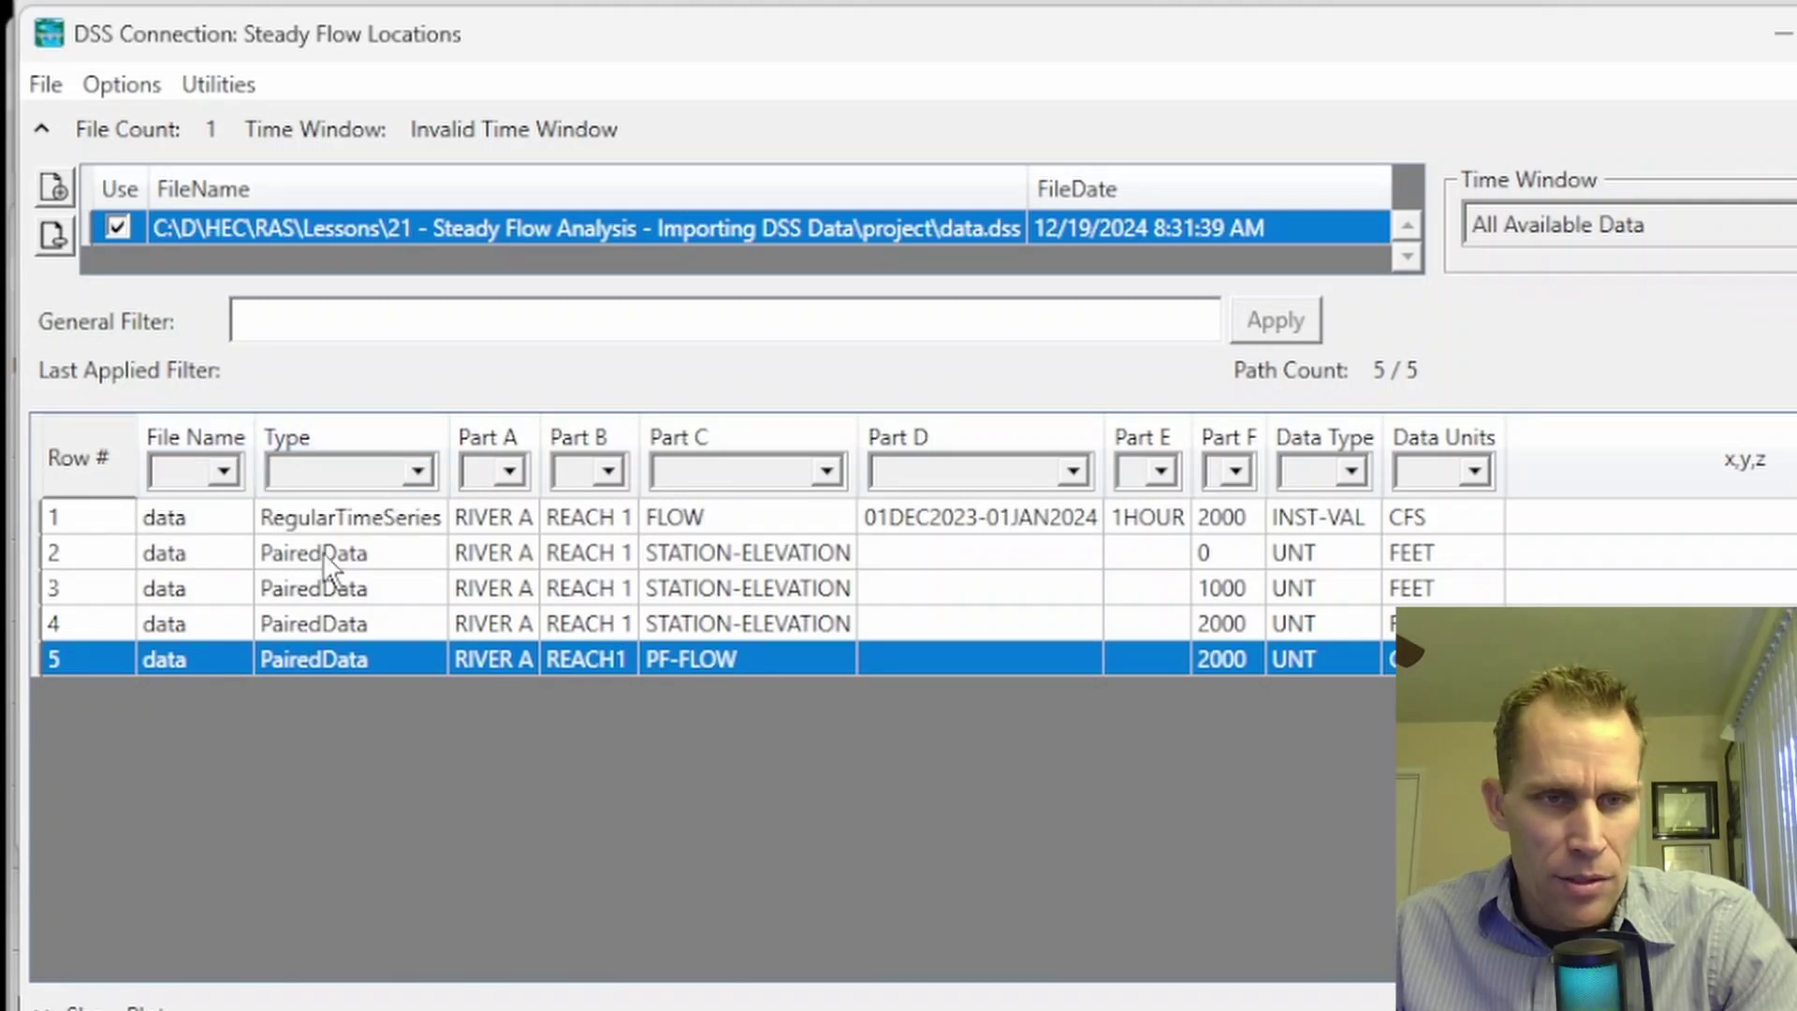
left_click(418, 472)
left_click(355, 535)
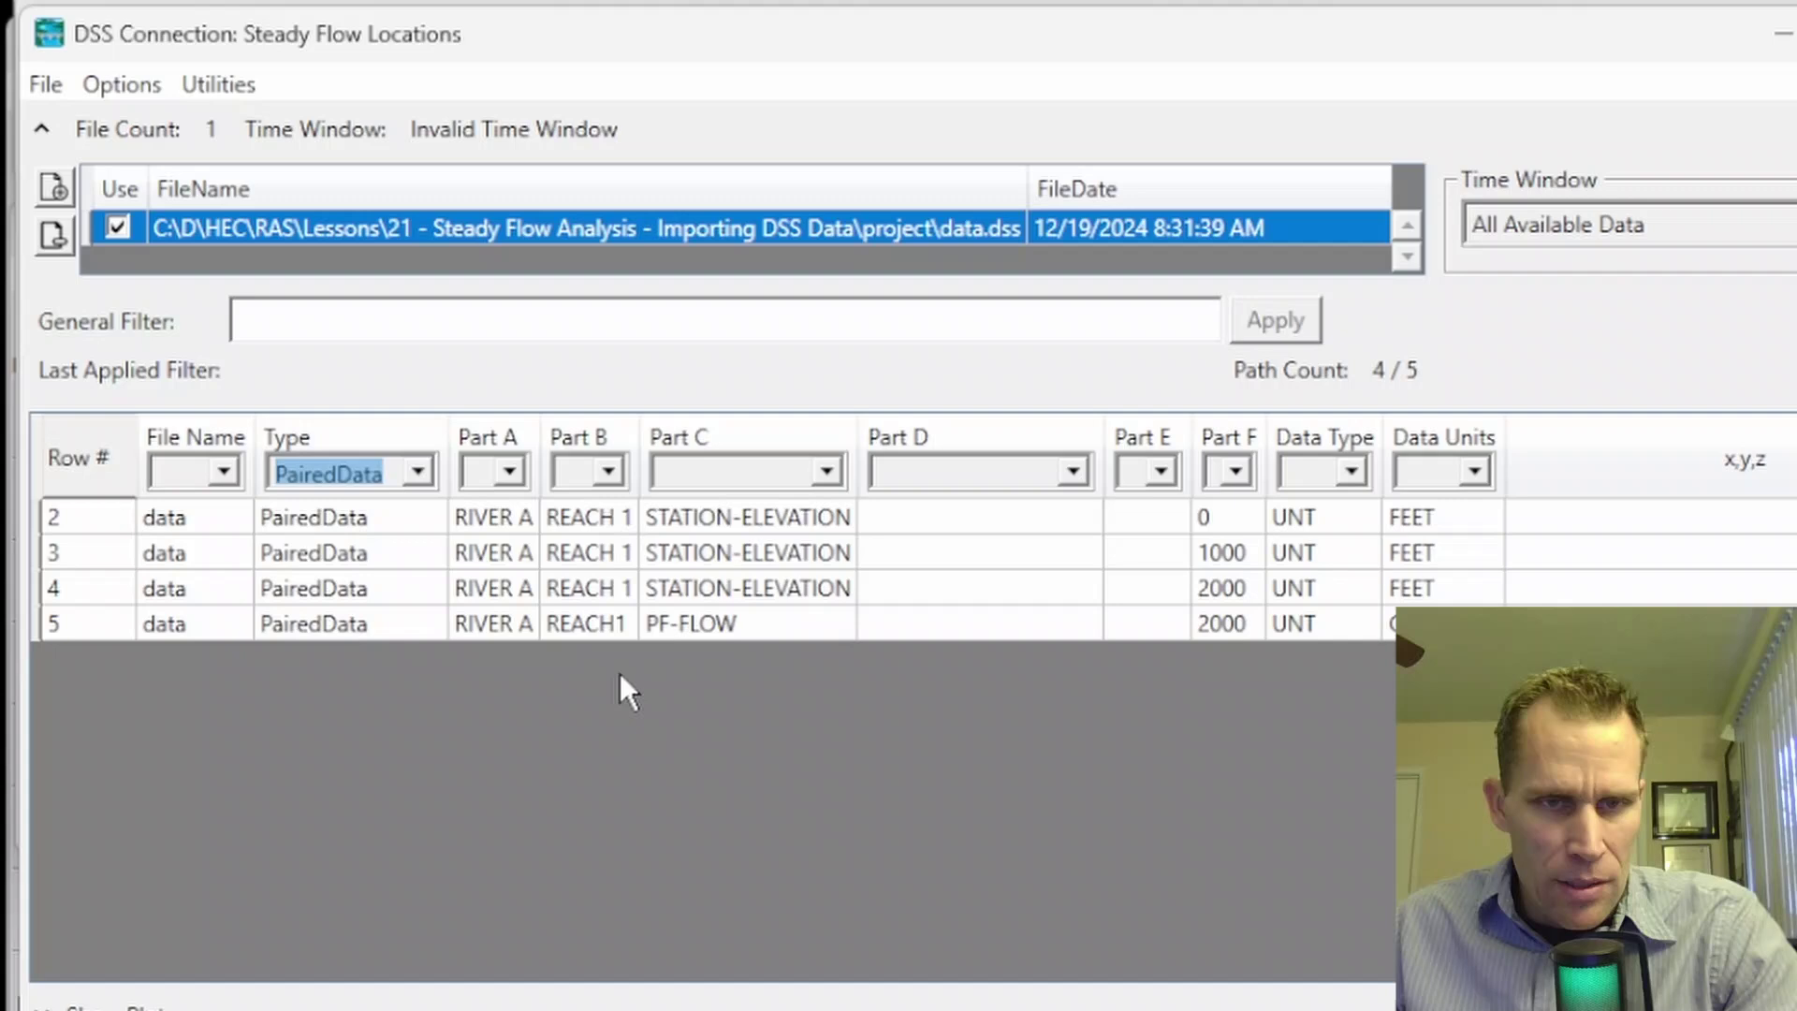
left_click(824, 472)
left_click(719, 578)
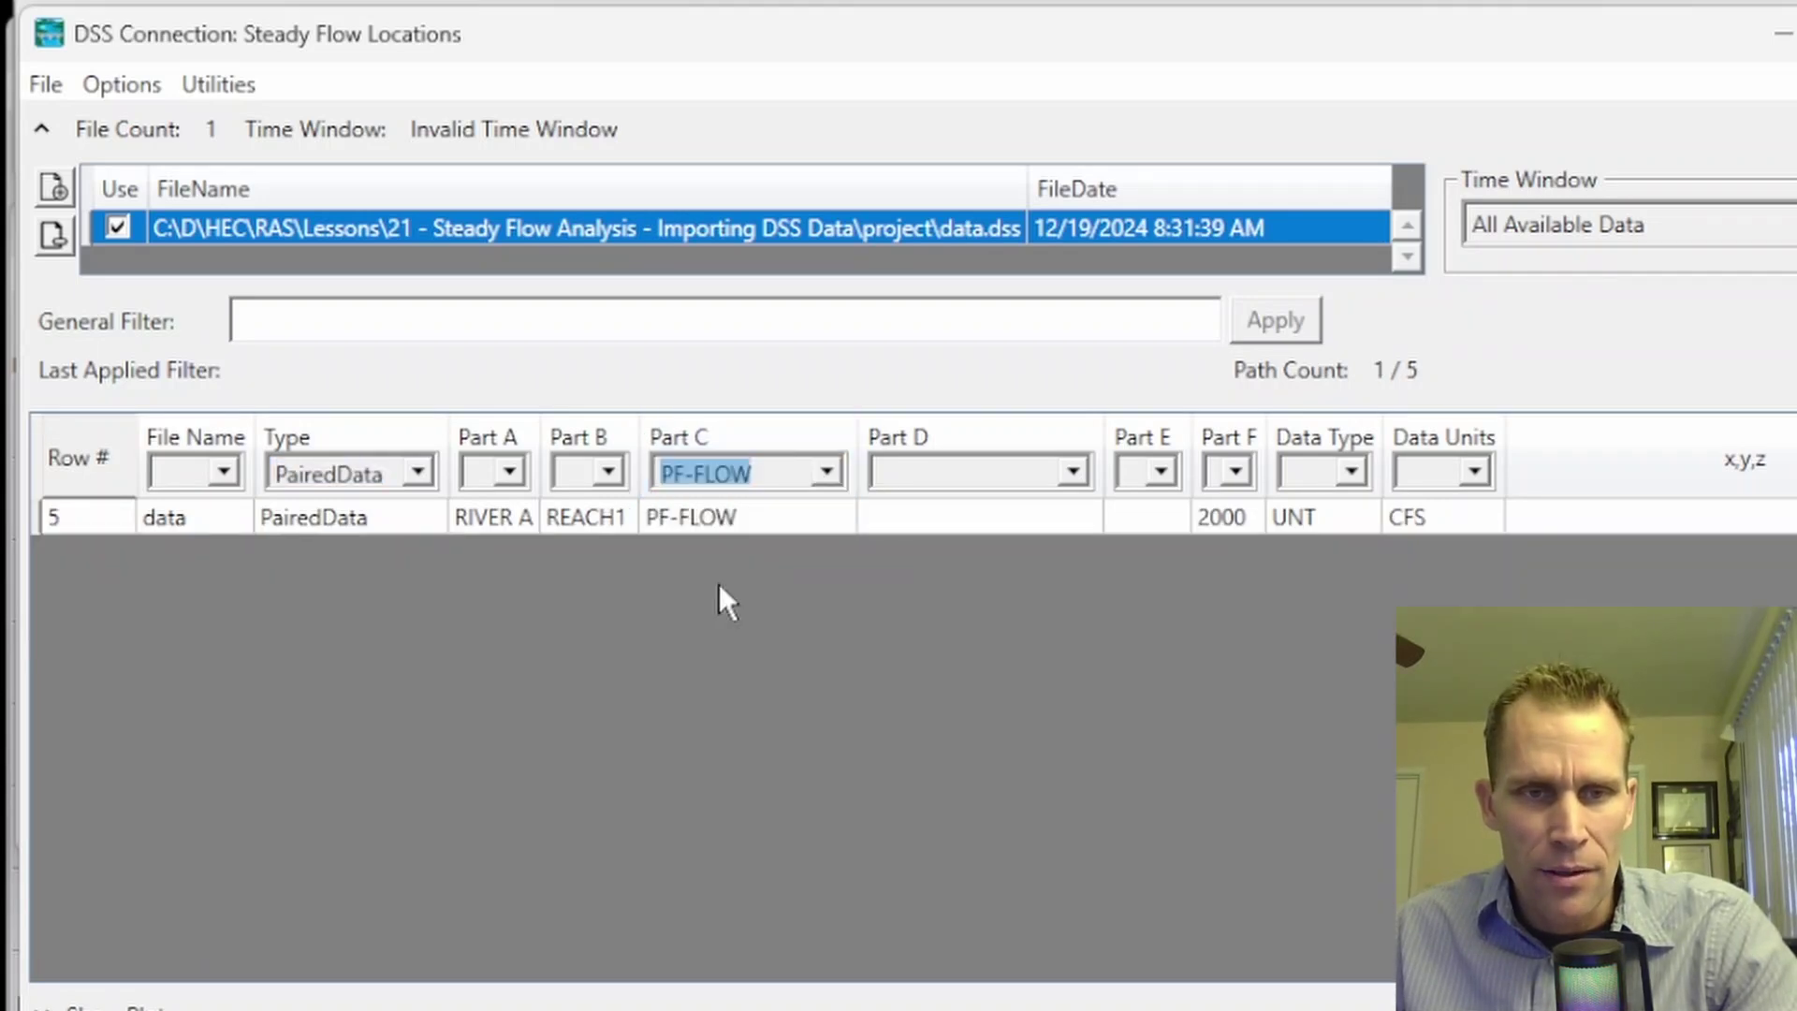
left_click(827, 474)
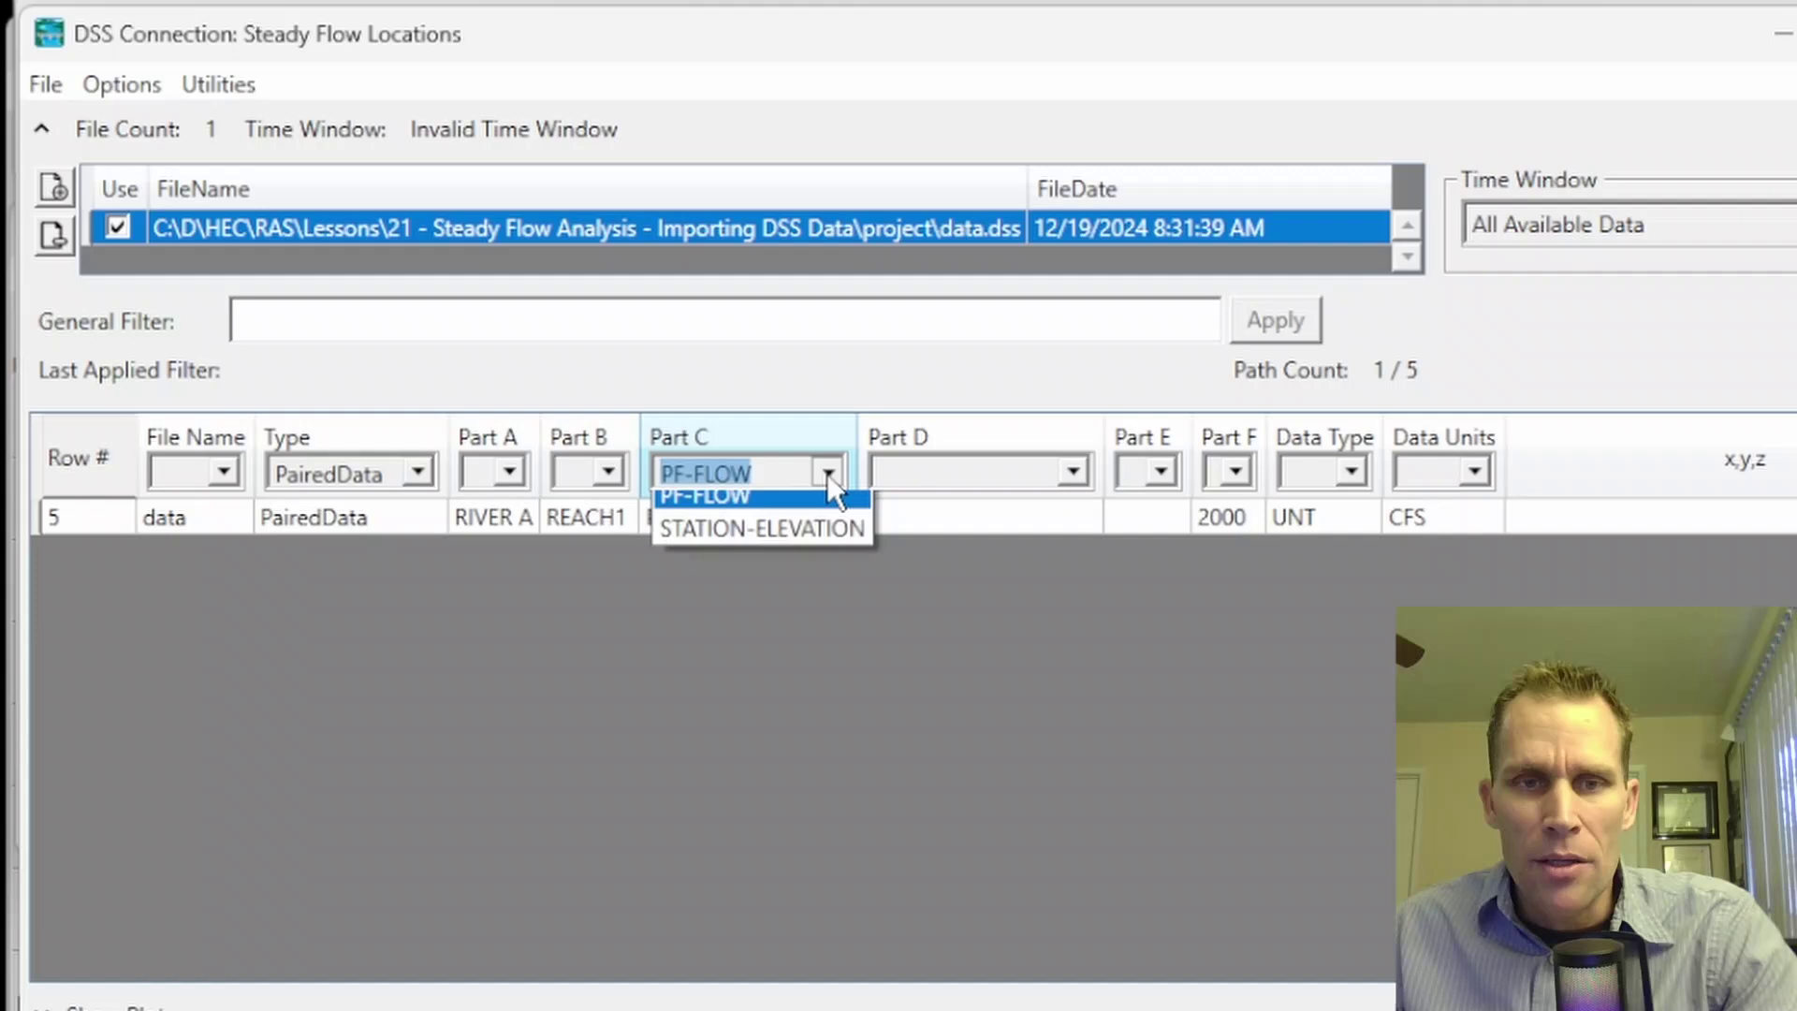
left_click(767, 510)
Clear the Type filter, try Part F at 2000, then clear Part F so 5/5 paths show
left_click(393, 474)
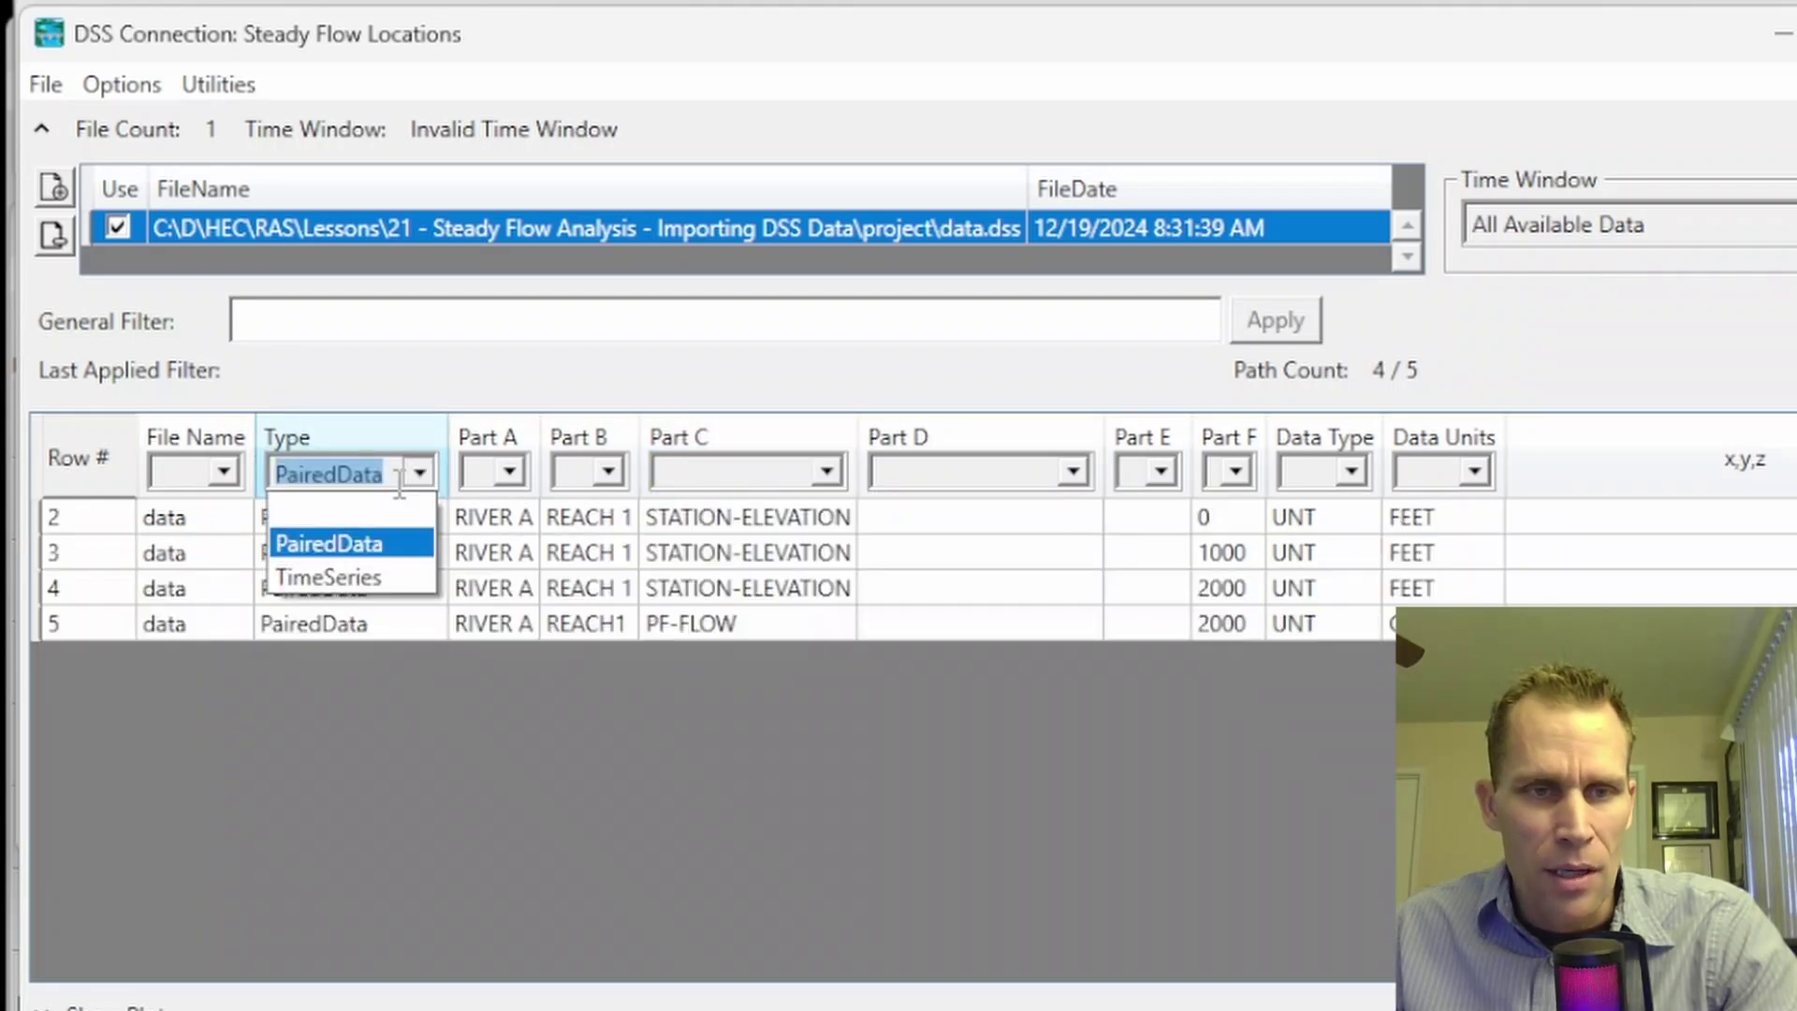
left_click(378, 507)
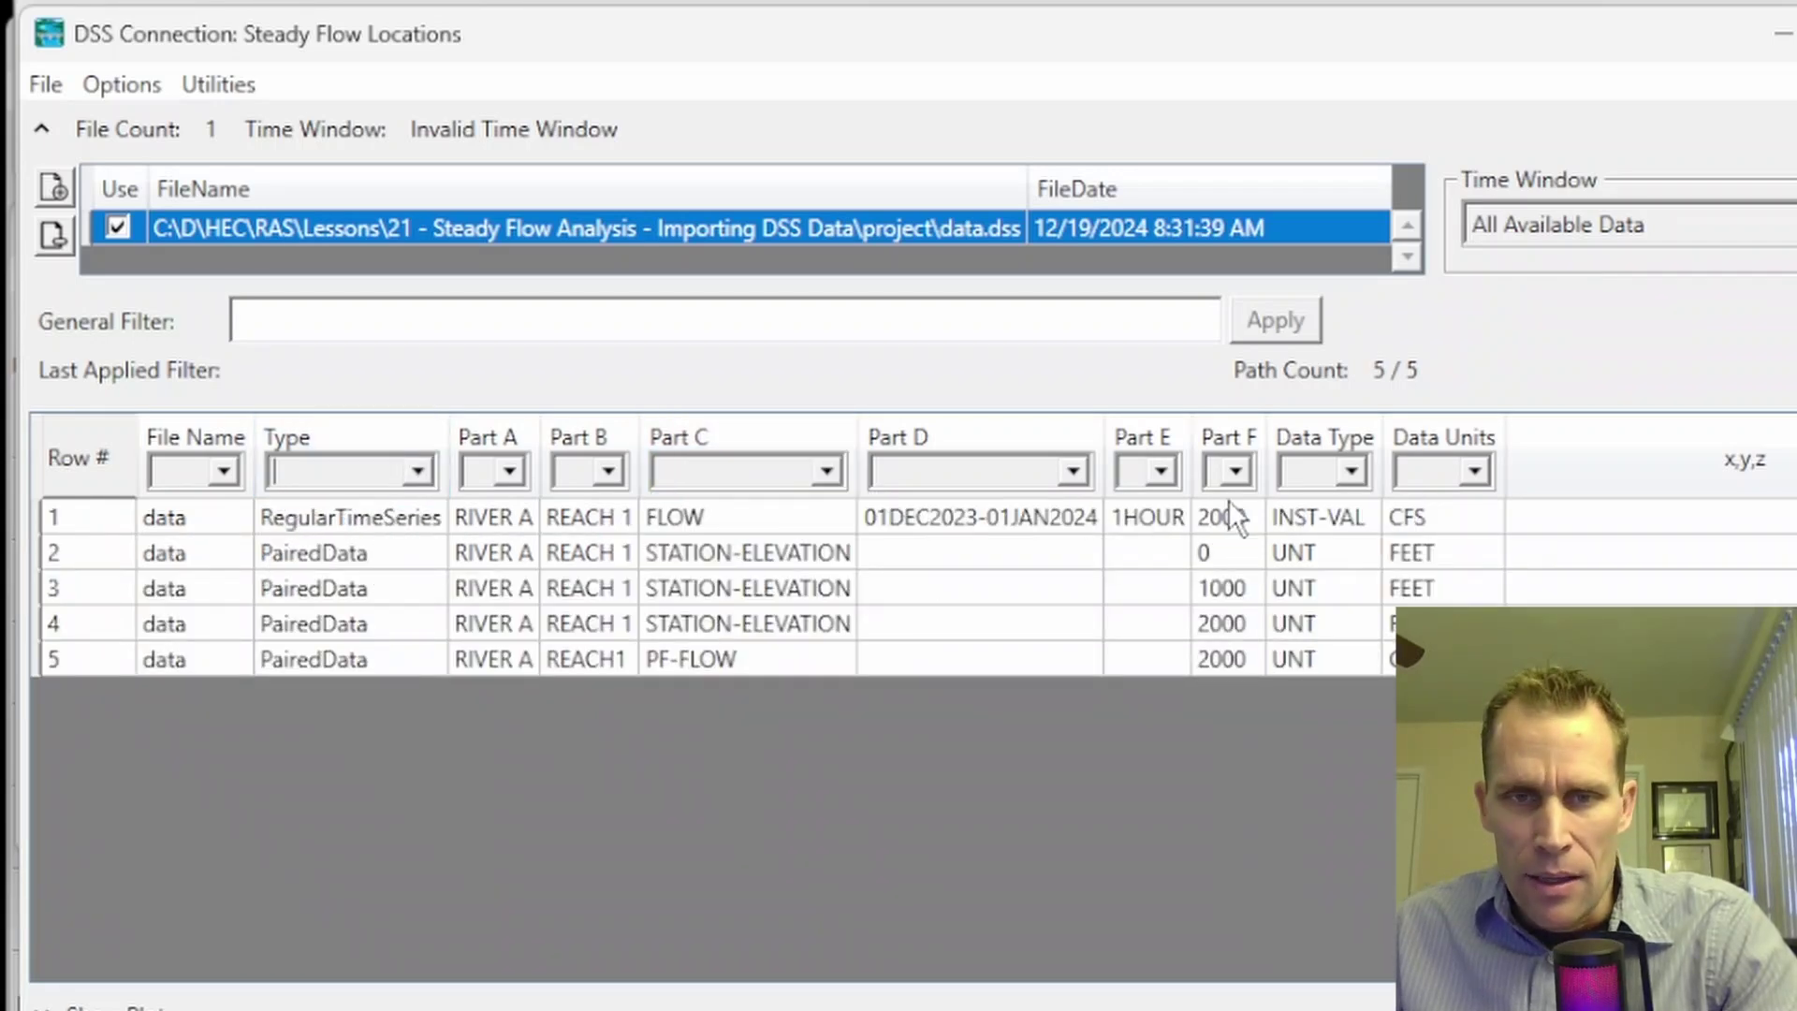
left_click(1232, 472)
left_click(1245, 603)
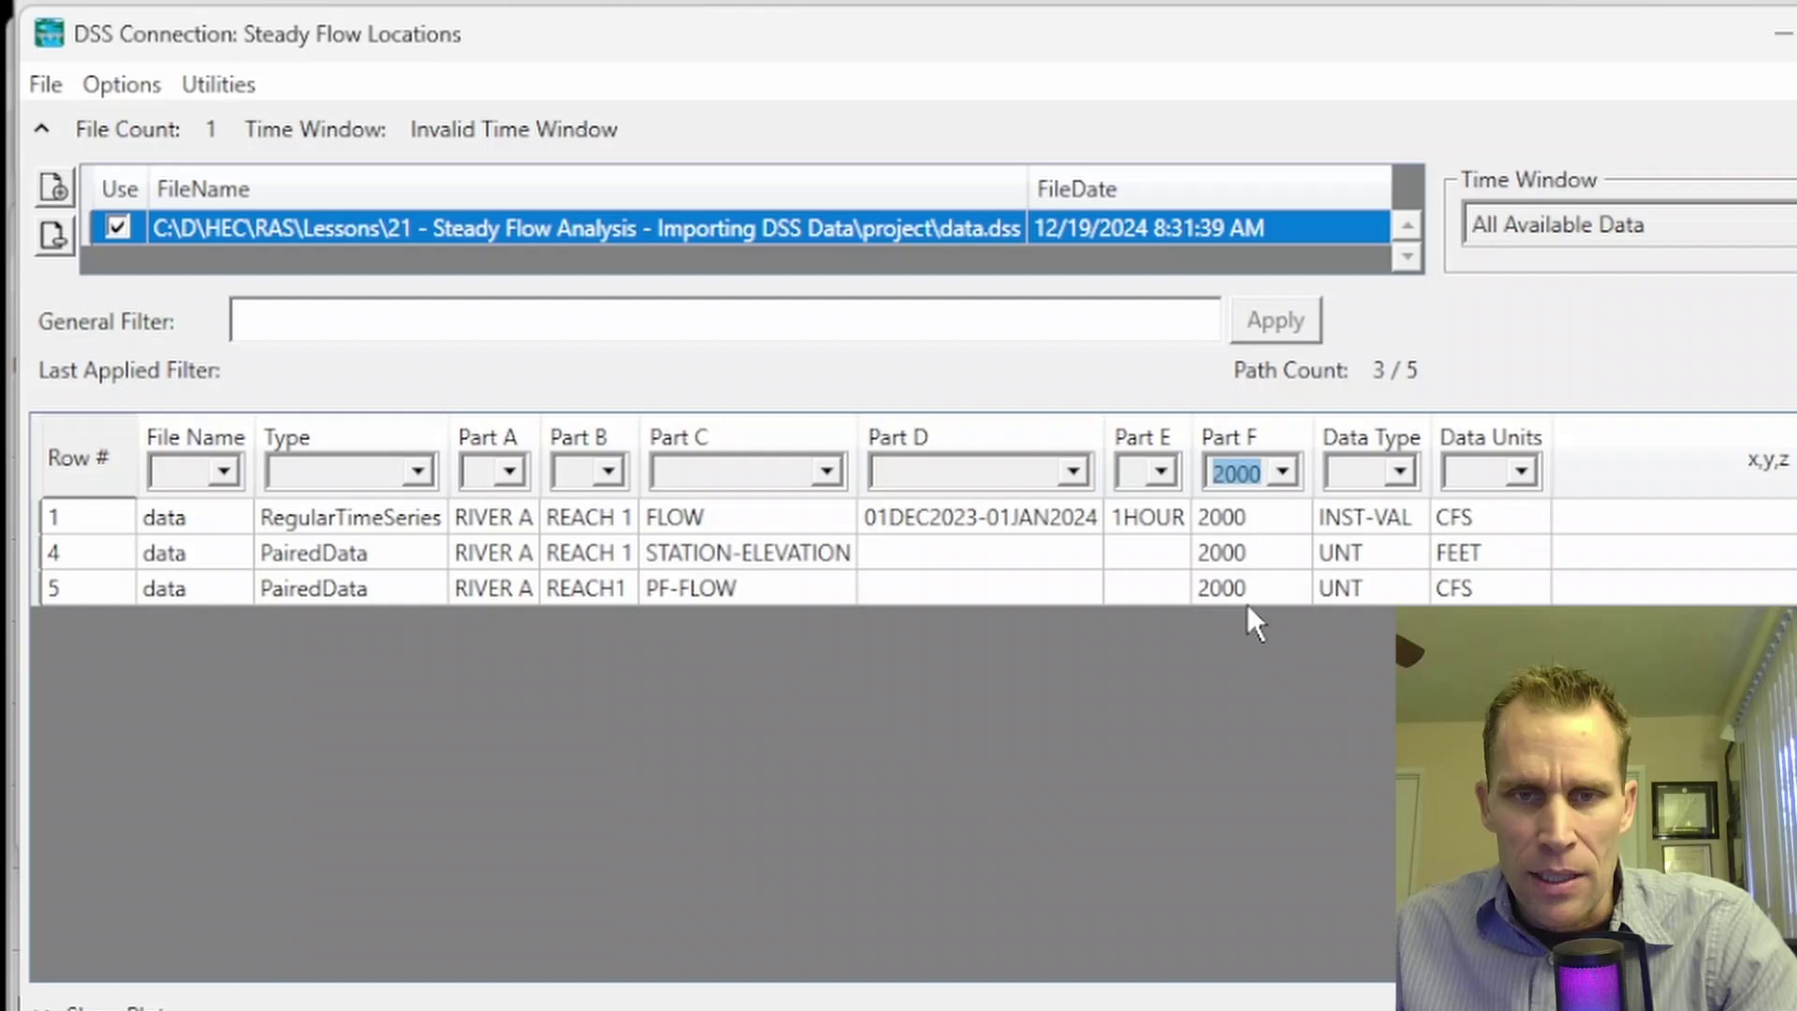
left_click(1256, 475)
left_click(1259, 508)
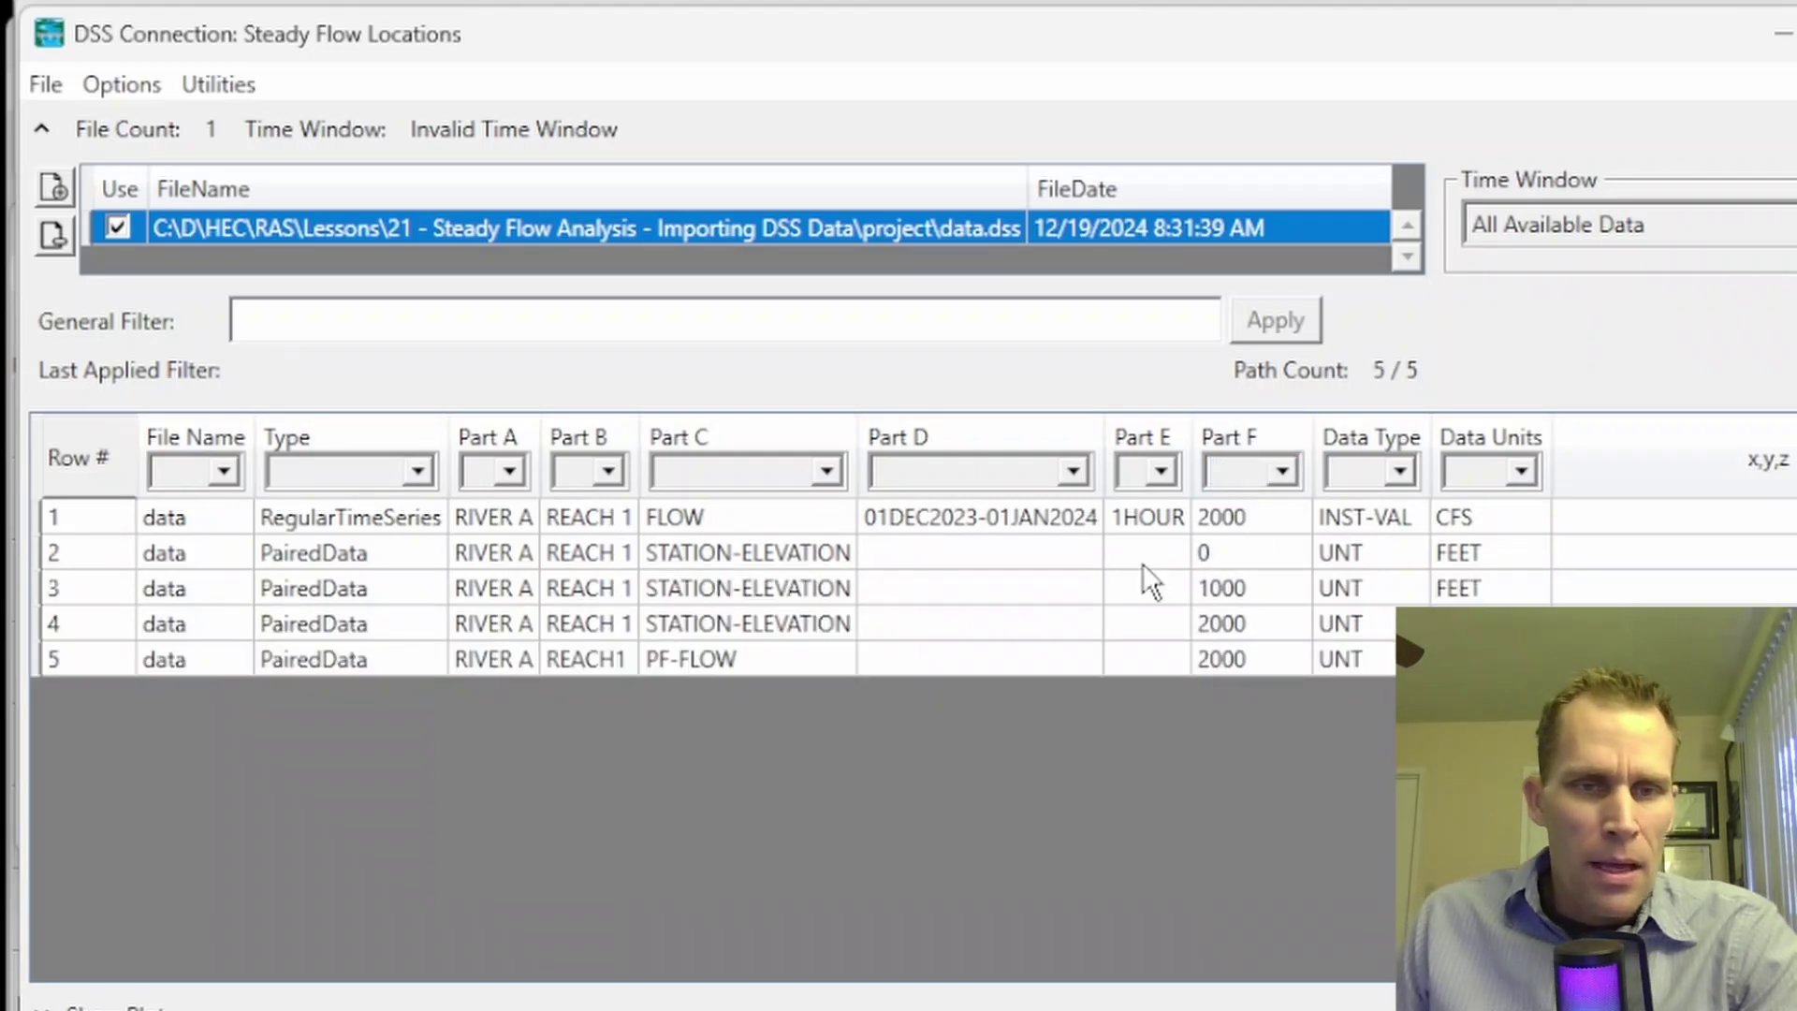
Select the RegularTimeSeries FLOW path at 2000 and preview its hourly hydrograph peaking at 6000 cfs
left_click(718, 519)
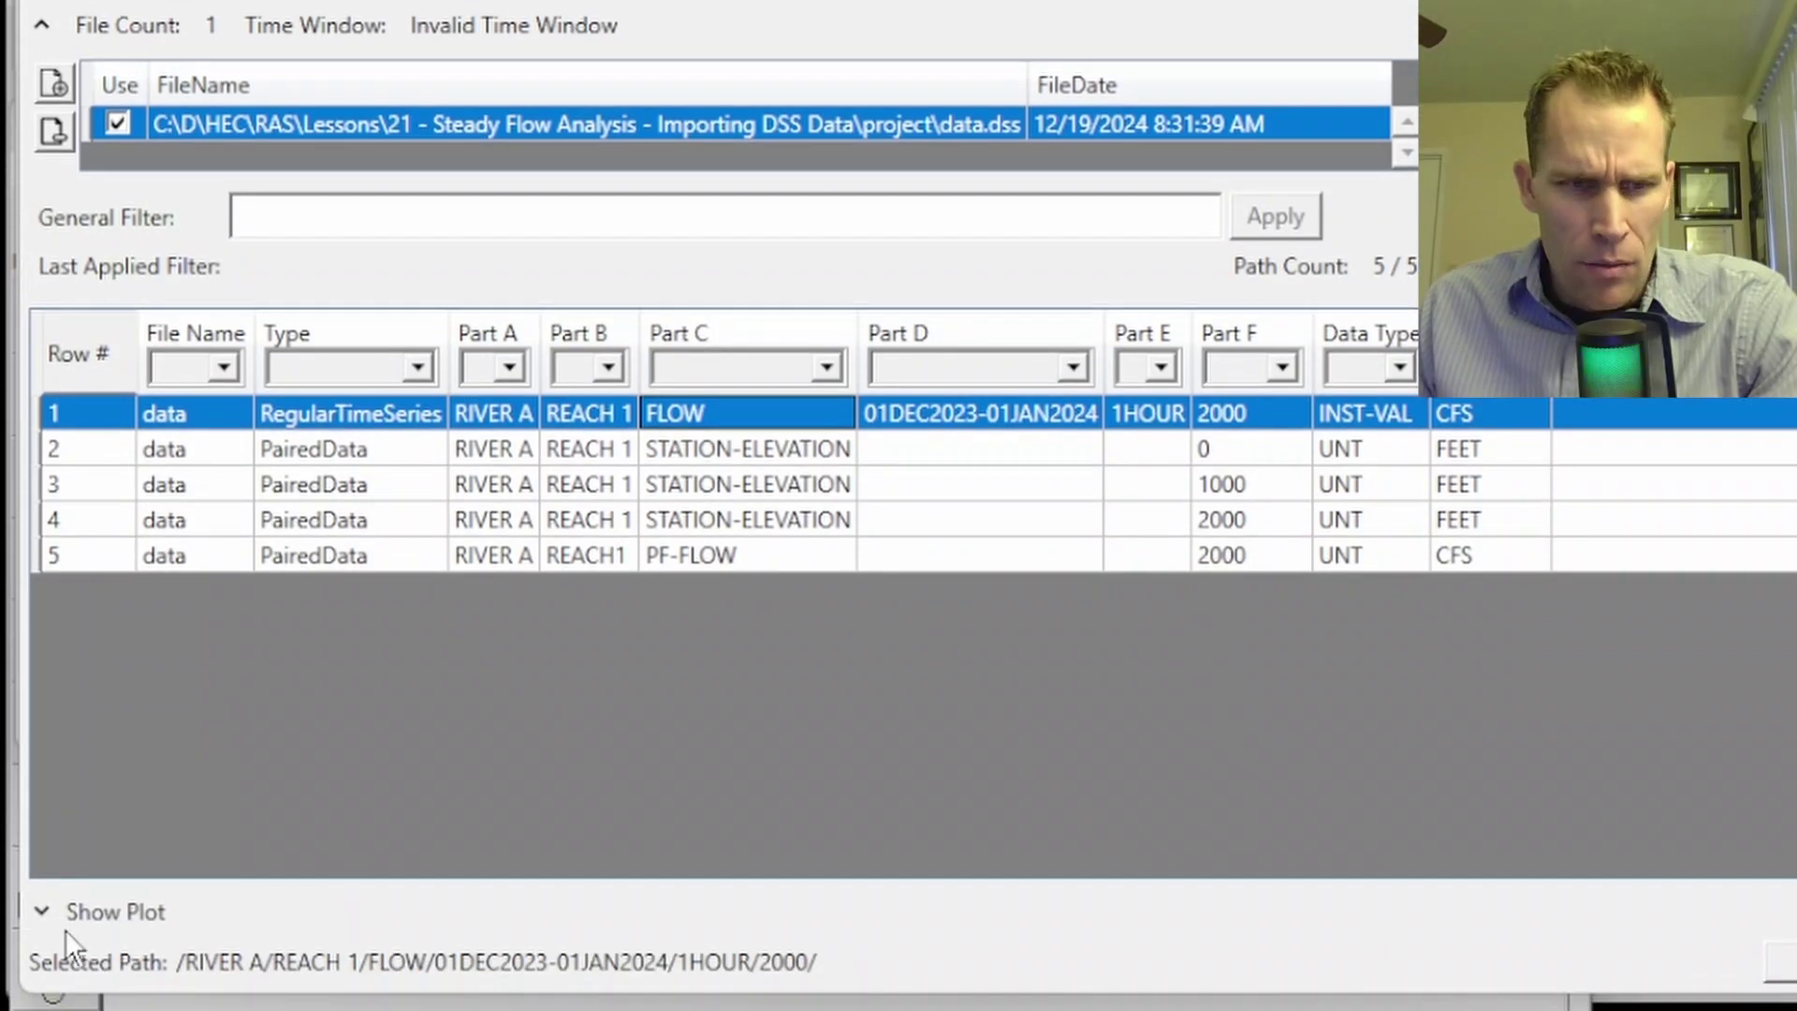
left_click(92, 912)
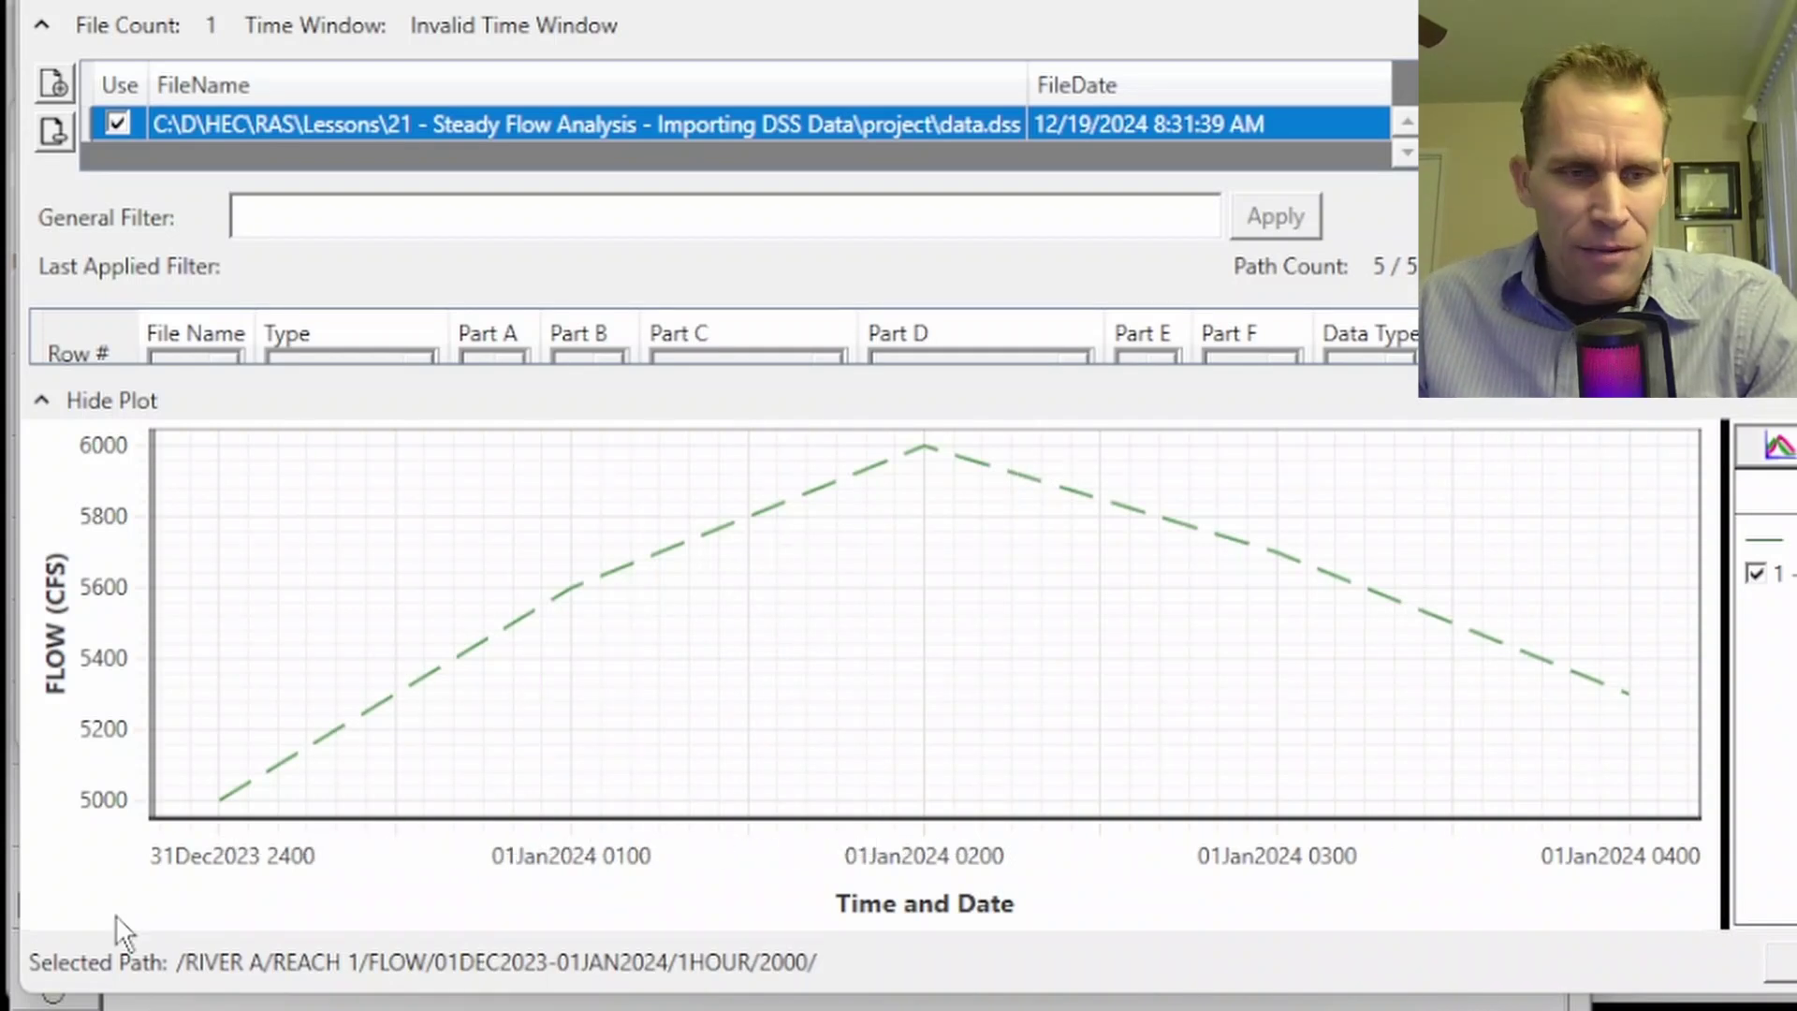
left_click(105, 406)
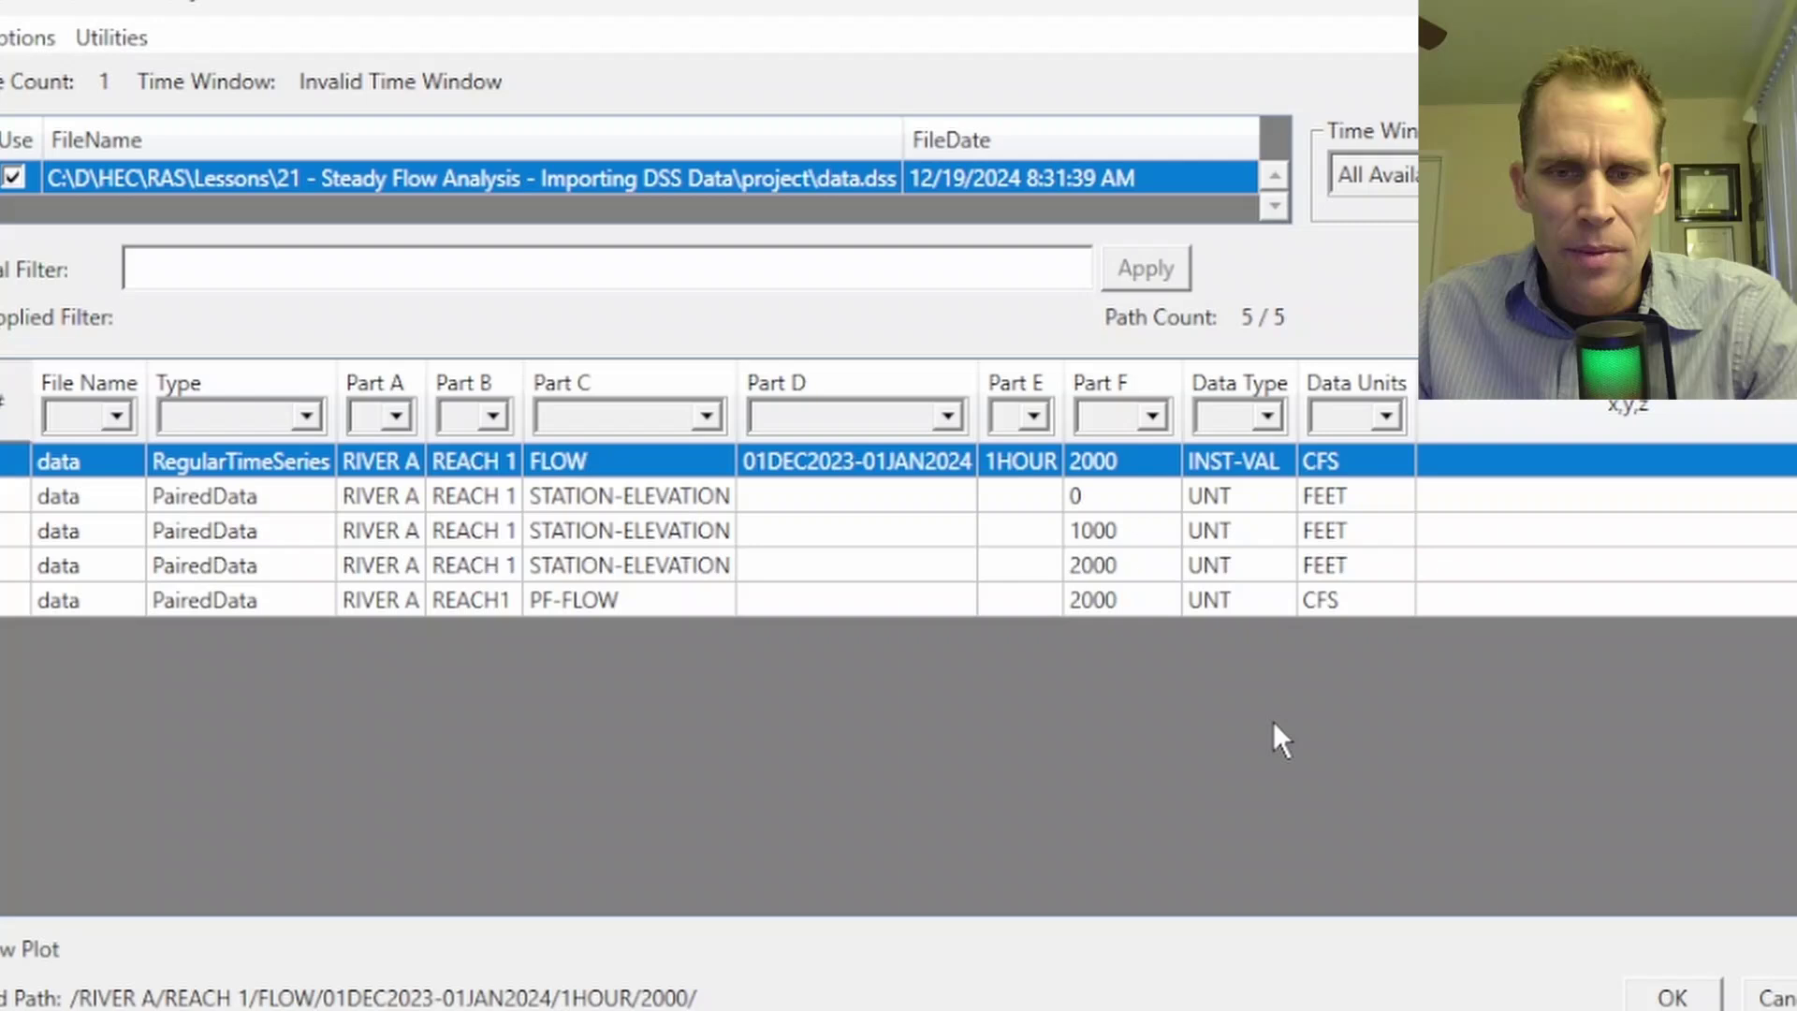
Confirm the FLOW path in DSS Connection, then accept the Set Locations for DSS Connections dialog
left_click(1672, 997)
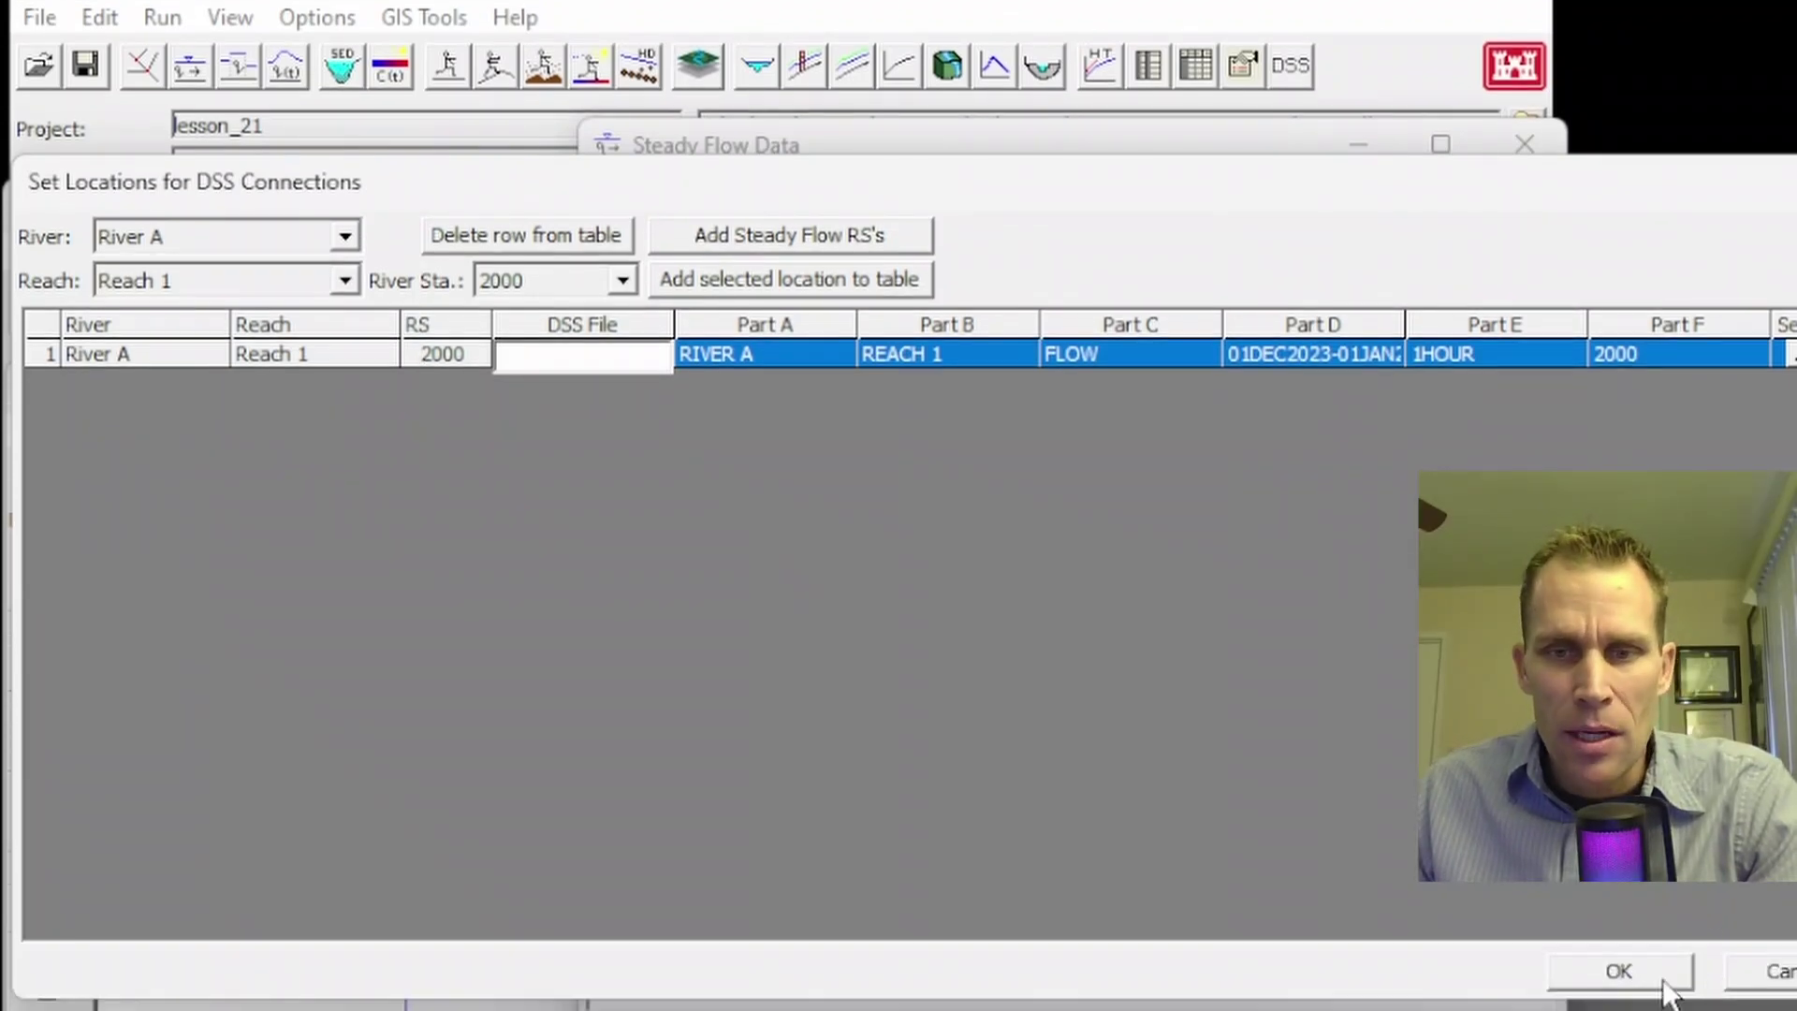
left_click(1619, 977)
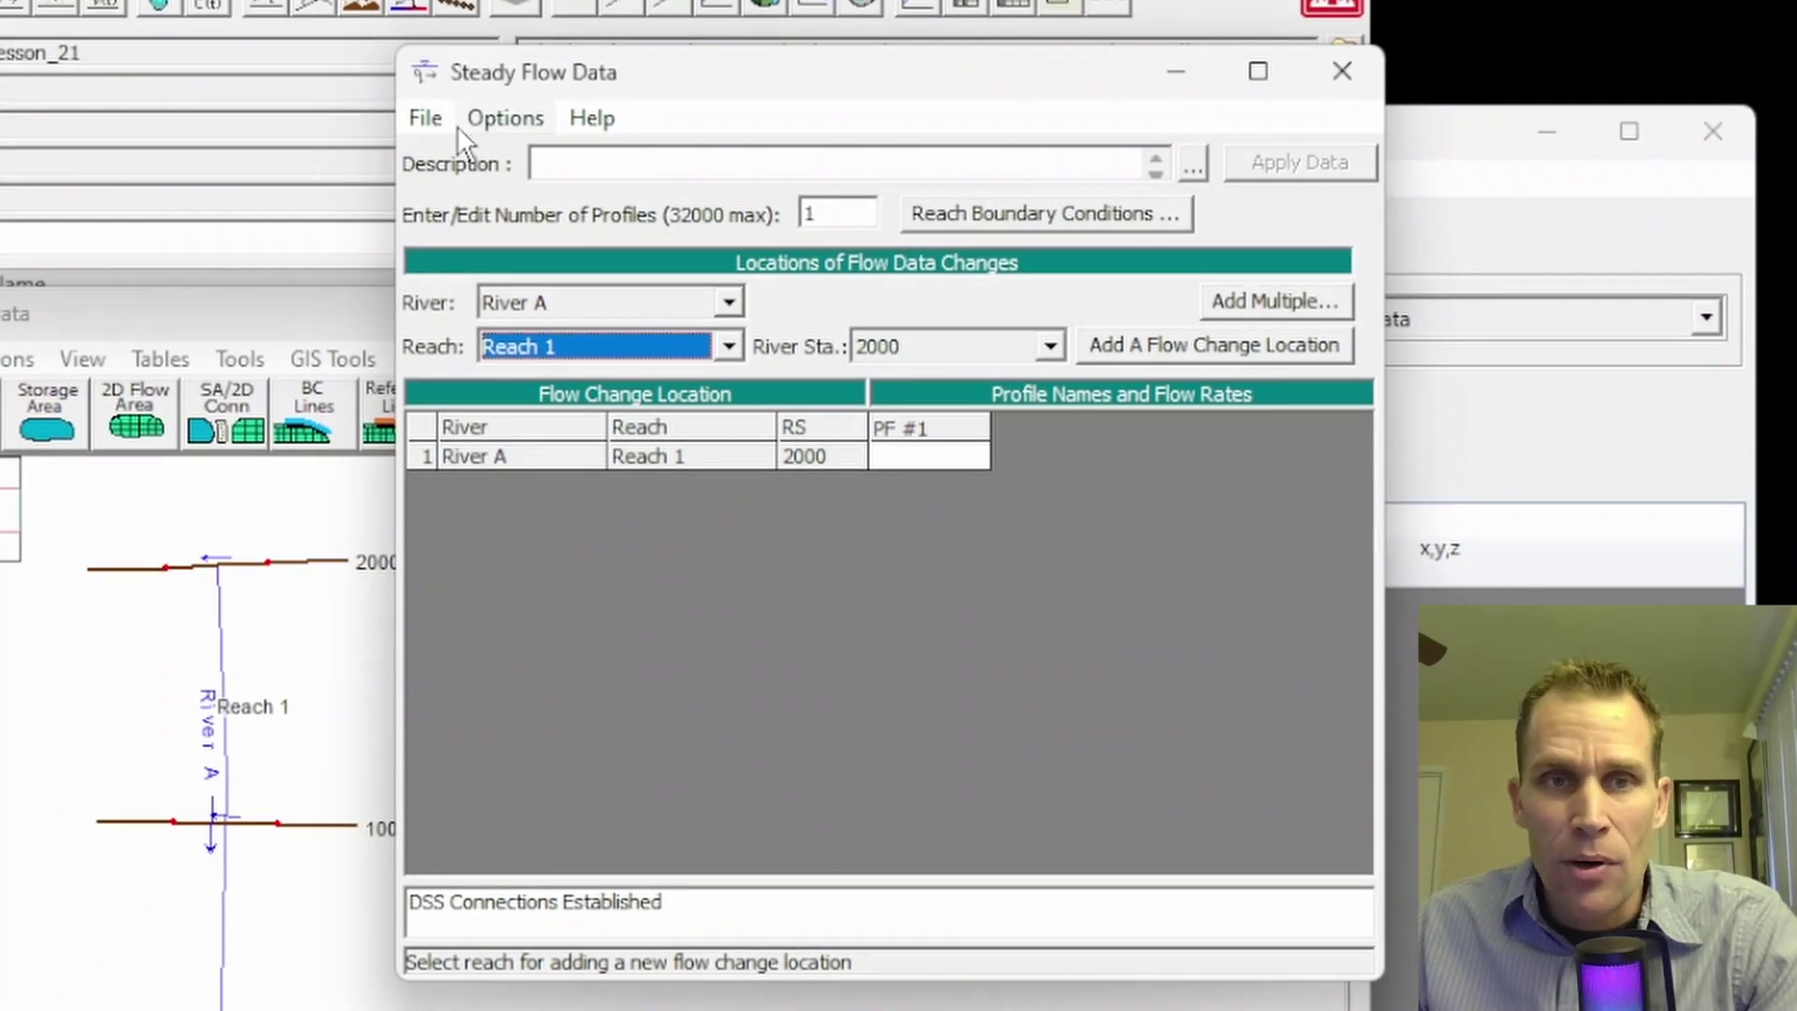
Open DSS Import and set the time window to 01JAN2024 00:00 through 04:00
left_click(428, 120)
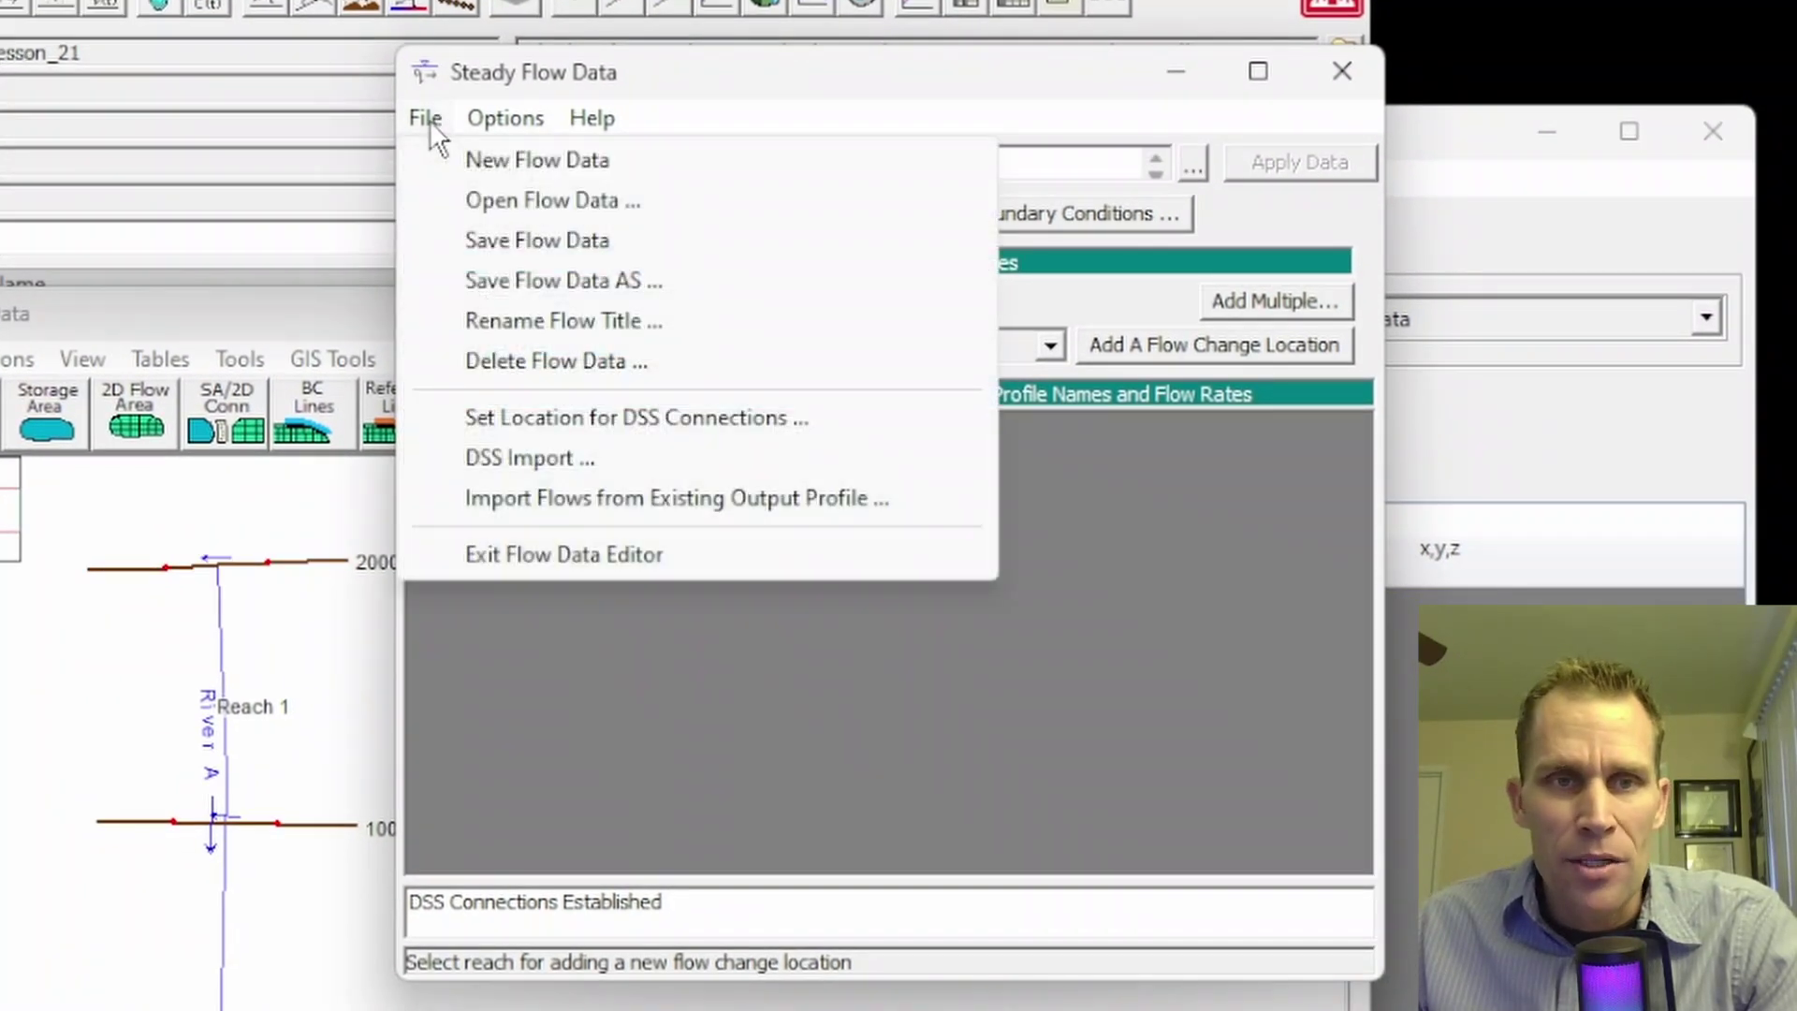
left_click(526, 460)
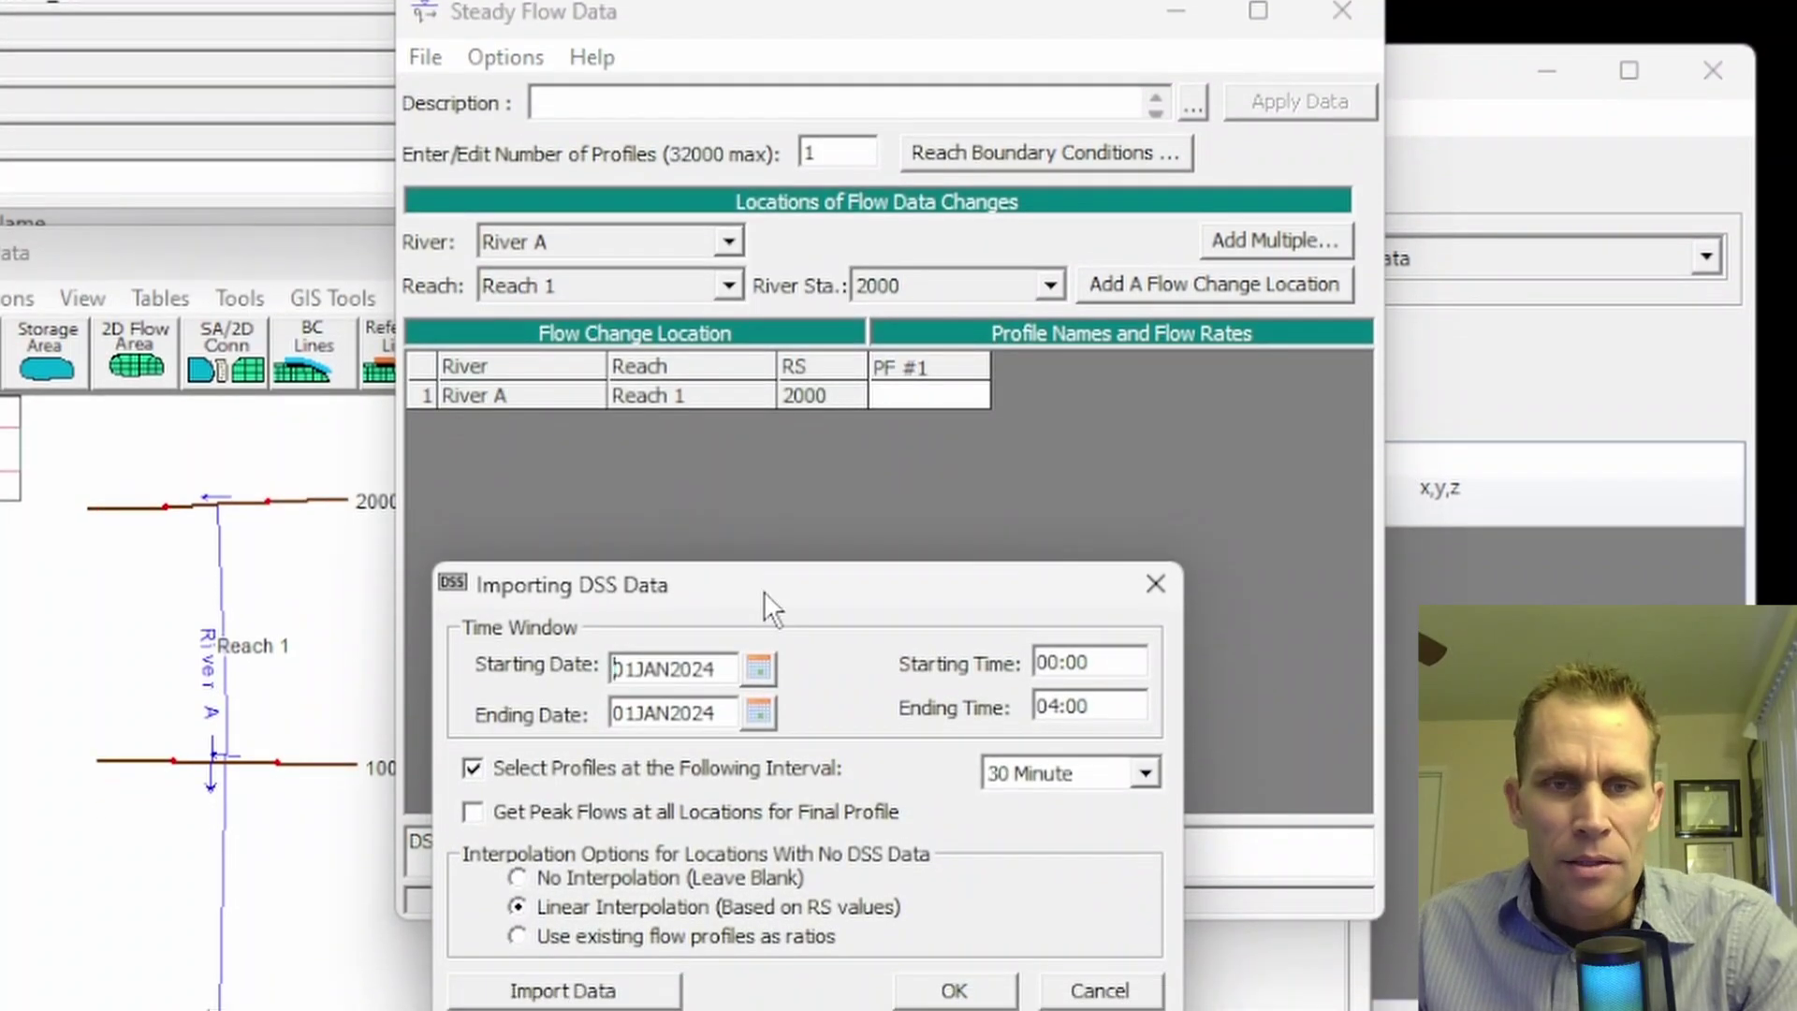
left_click_drag(763, 591, 765, 476)
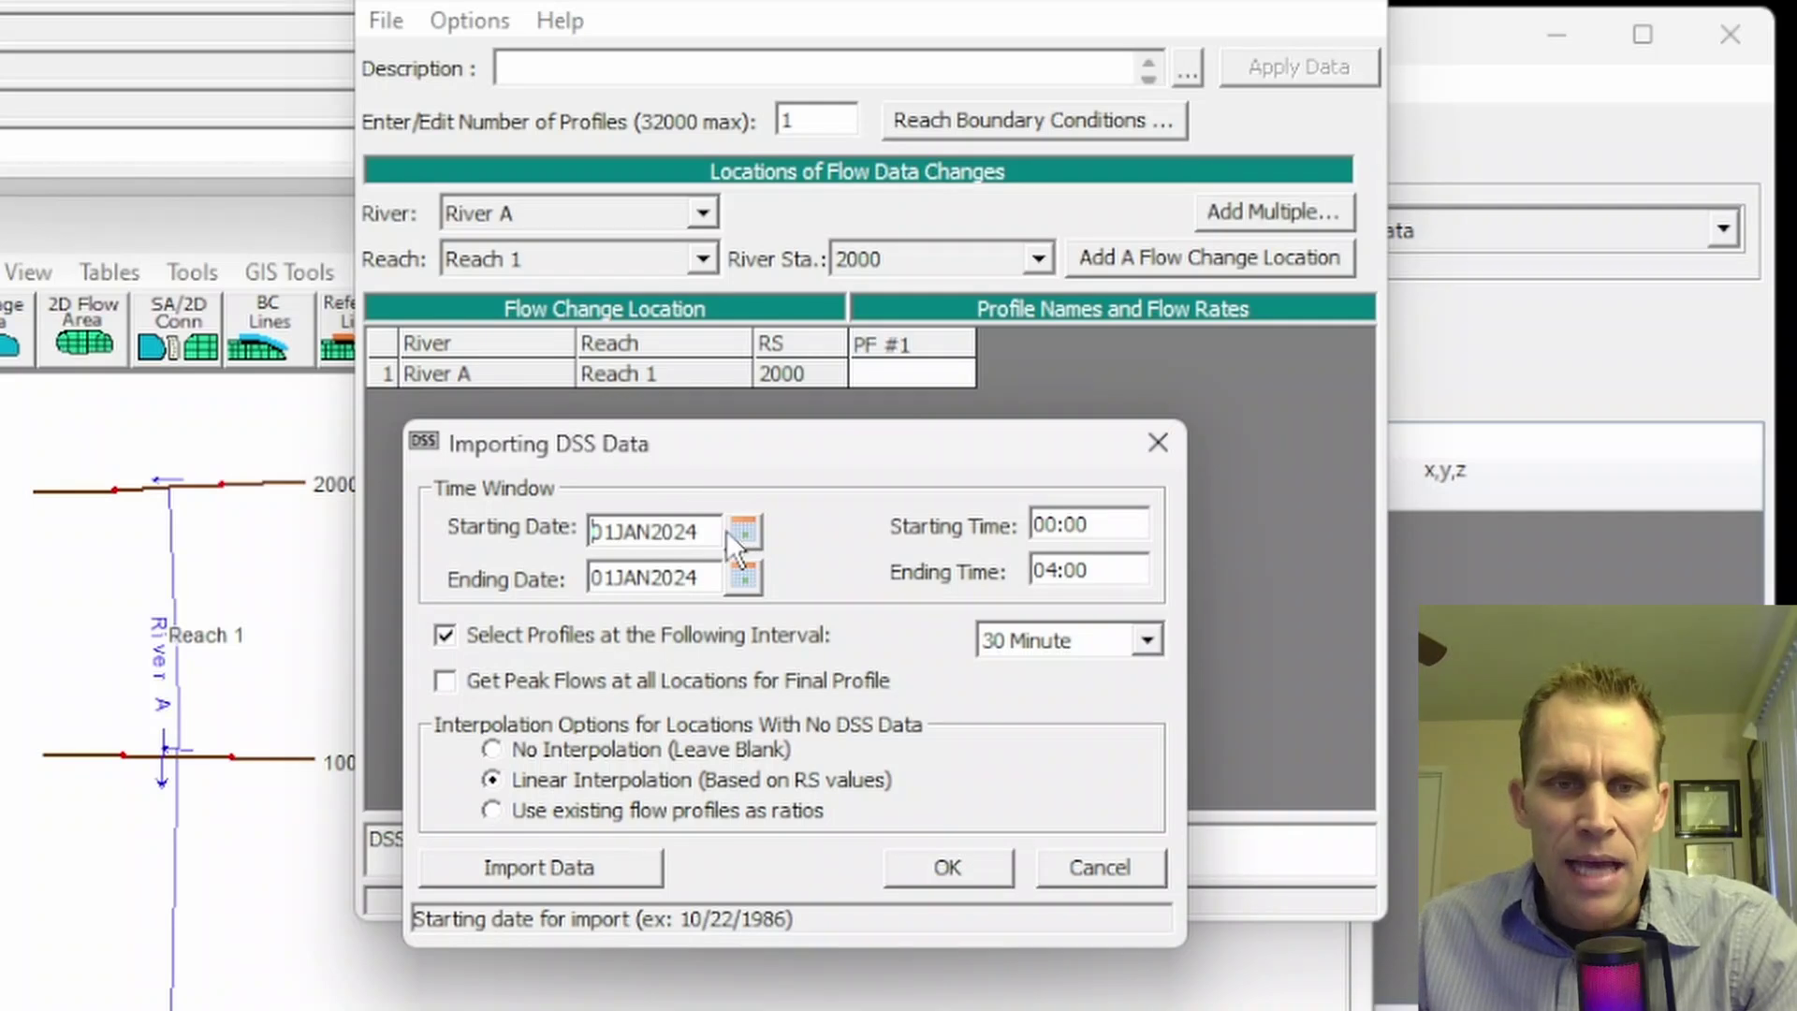
left_click_drag(713, 578, 576, 580)
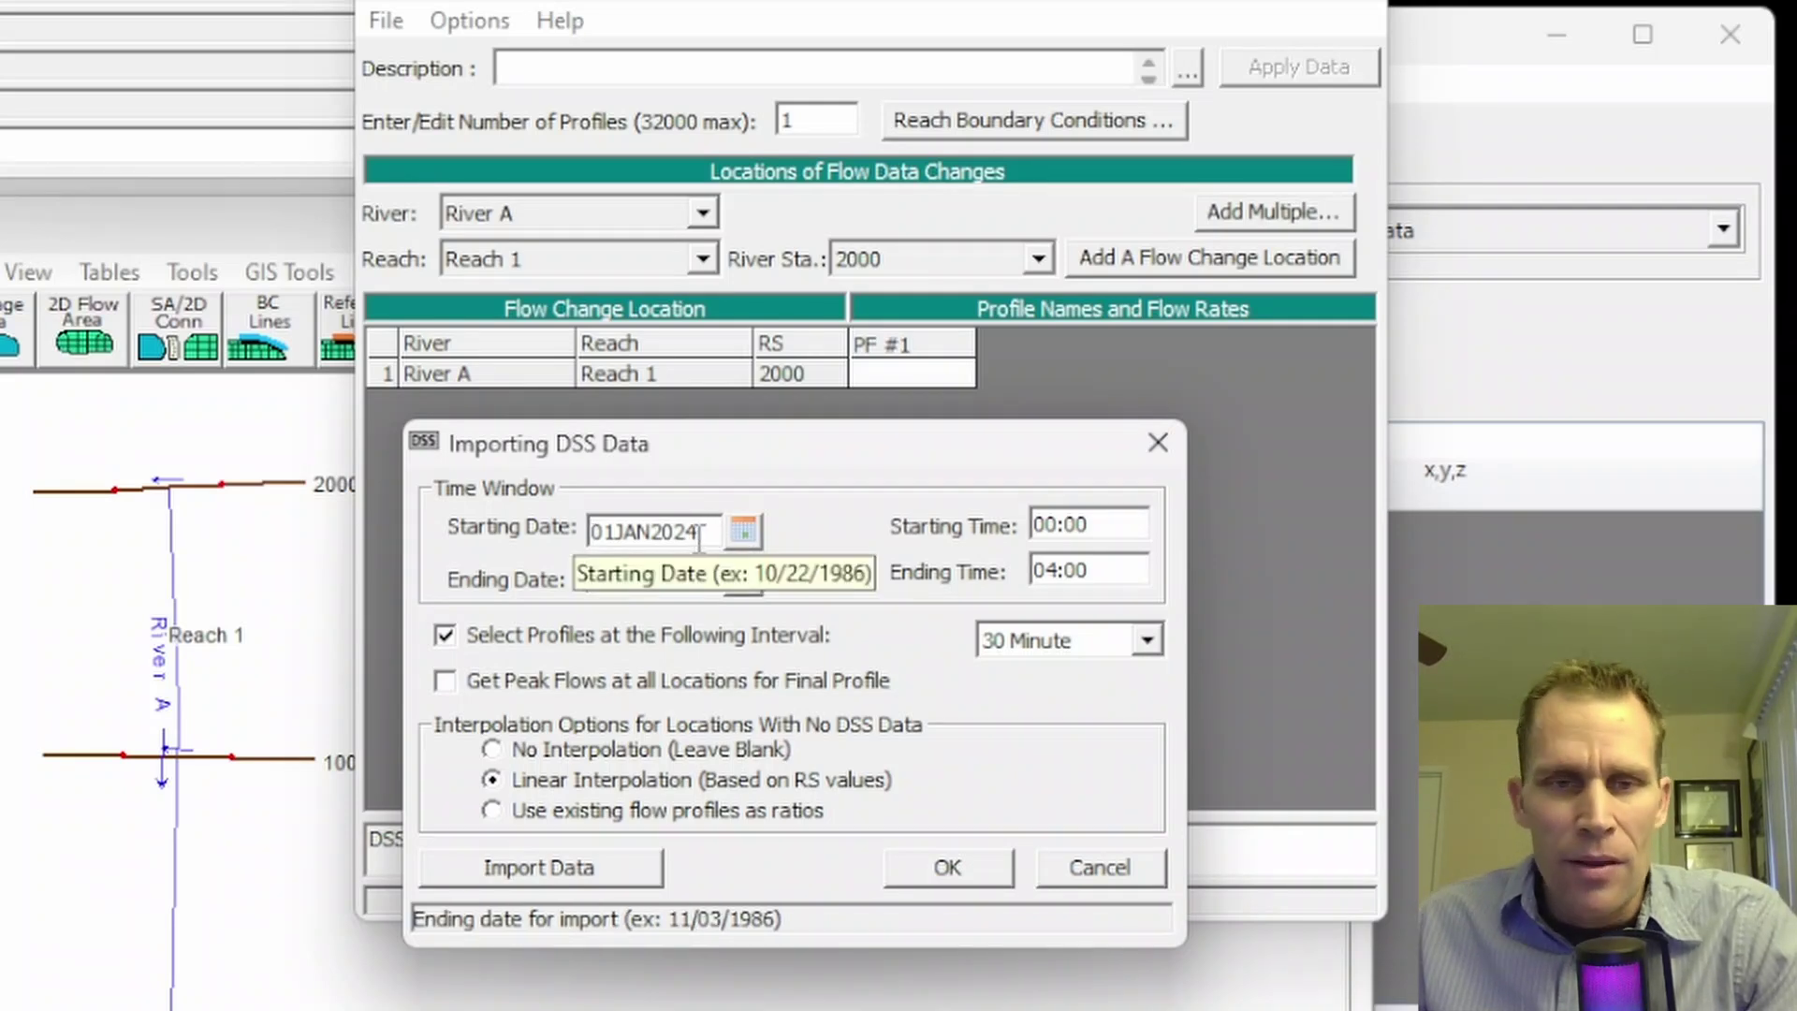
left_click_drag(704, 533, 587, 528)
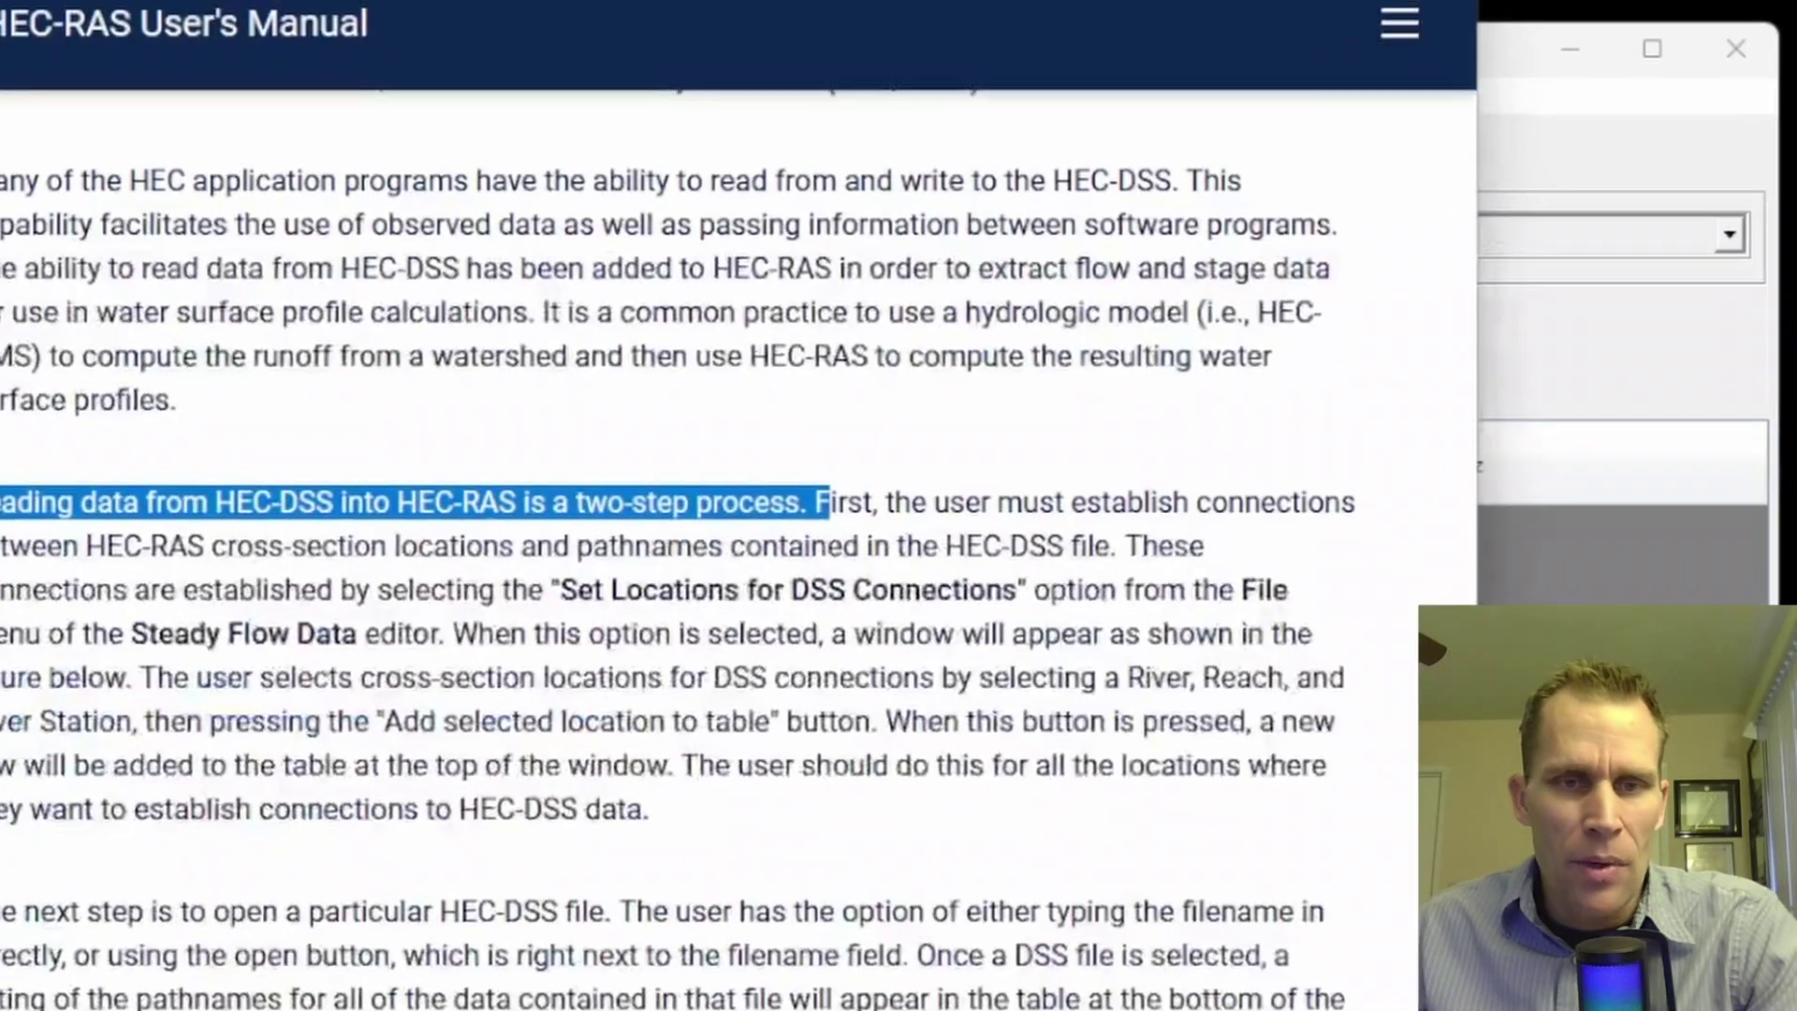
scroll(412, 433, "up", 10)
scroll(419, 435, "up", 15)
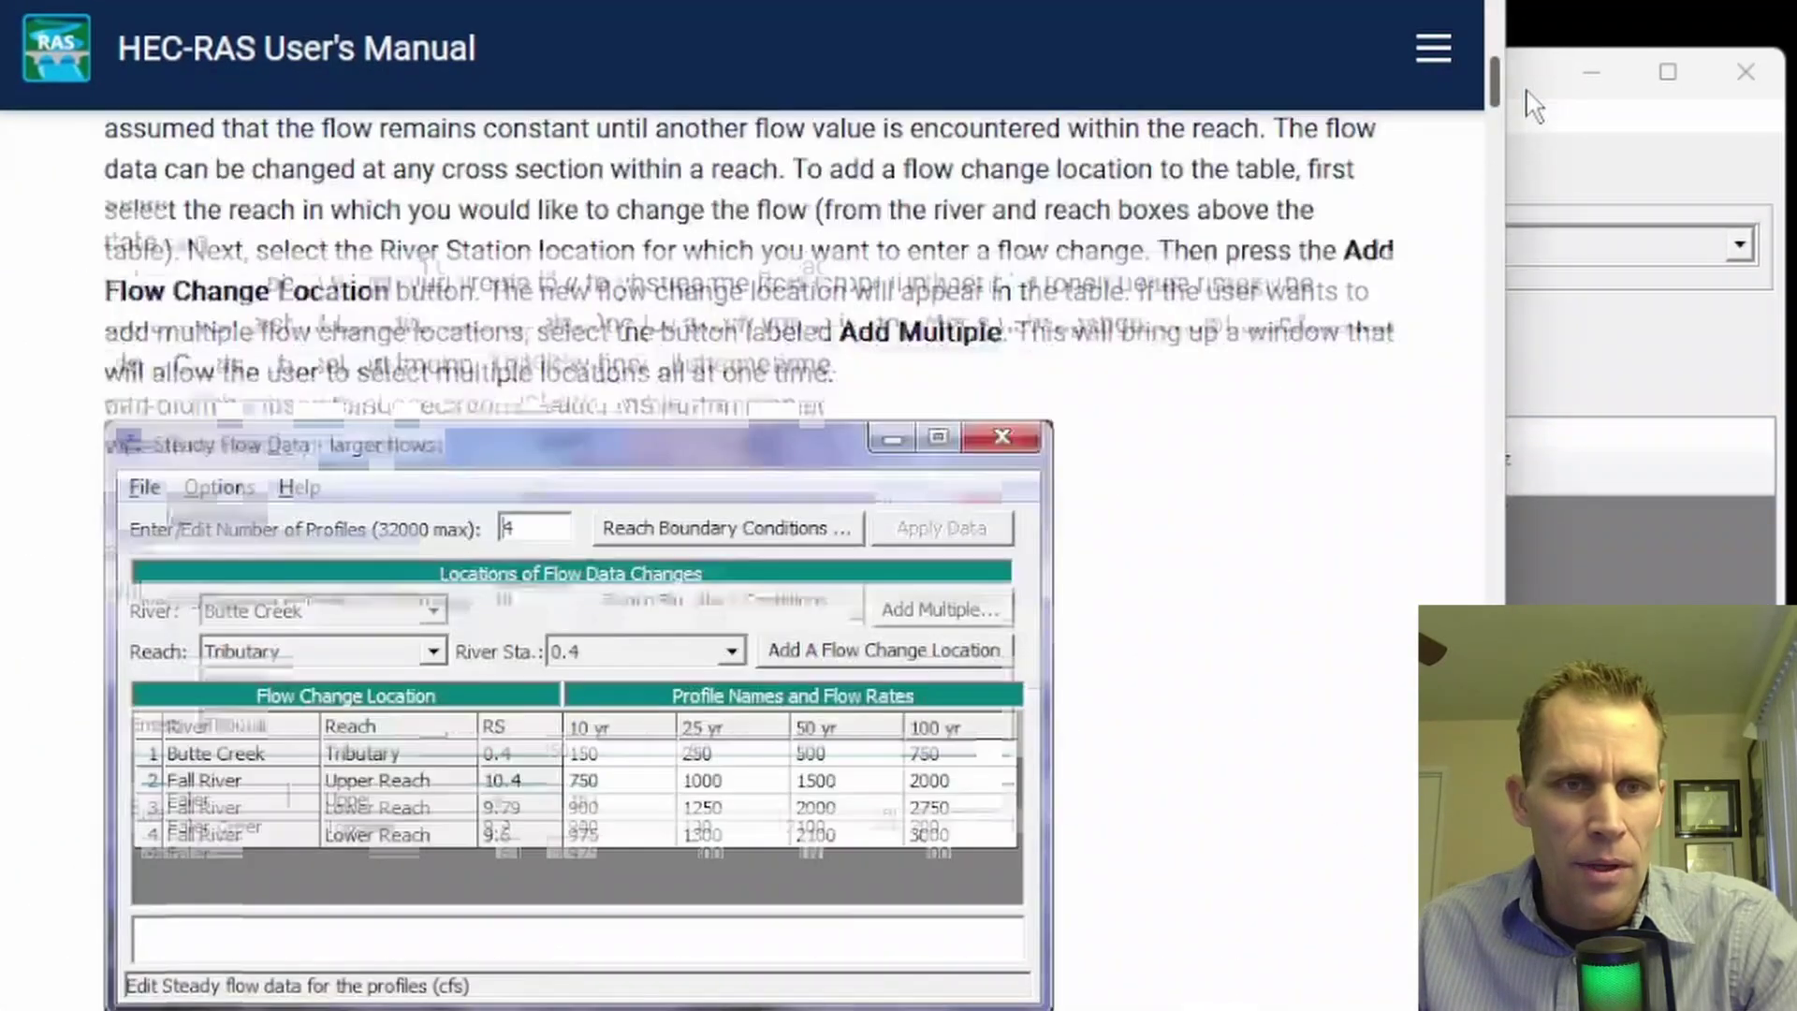
left_click_drag(101, 313, 1134, 284)
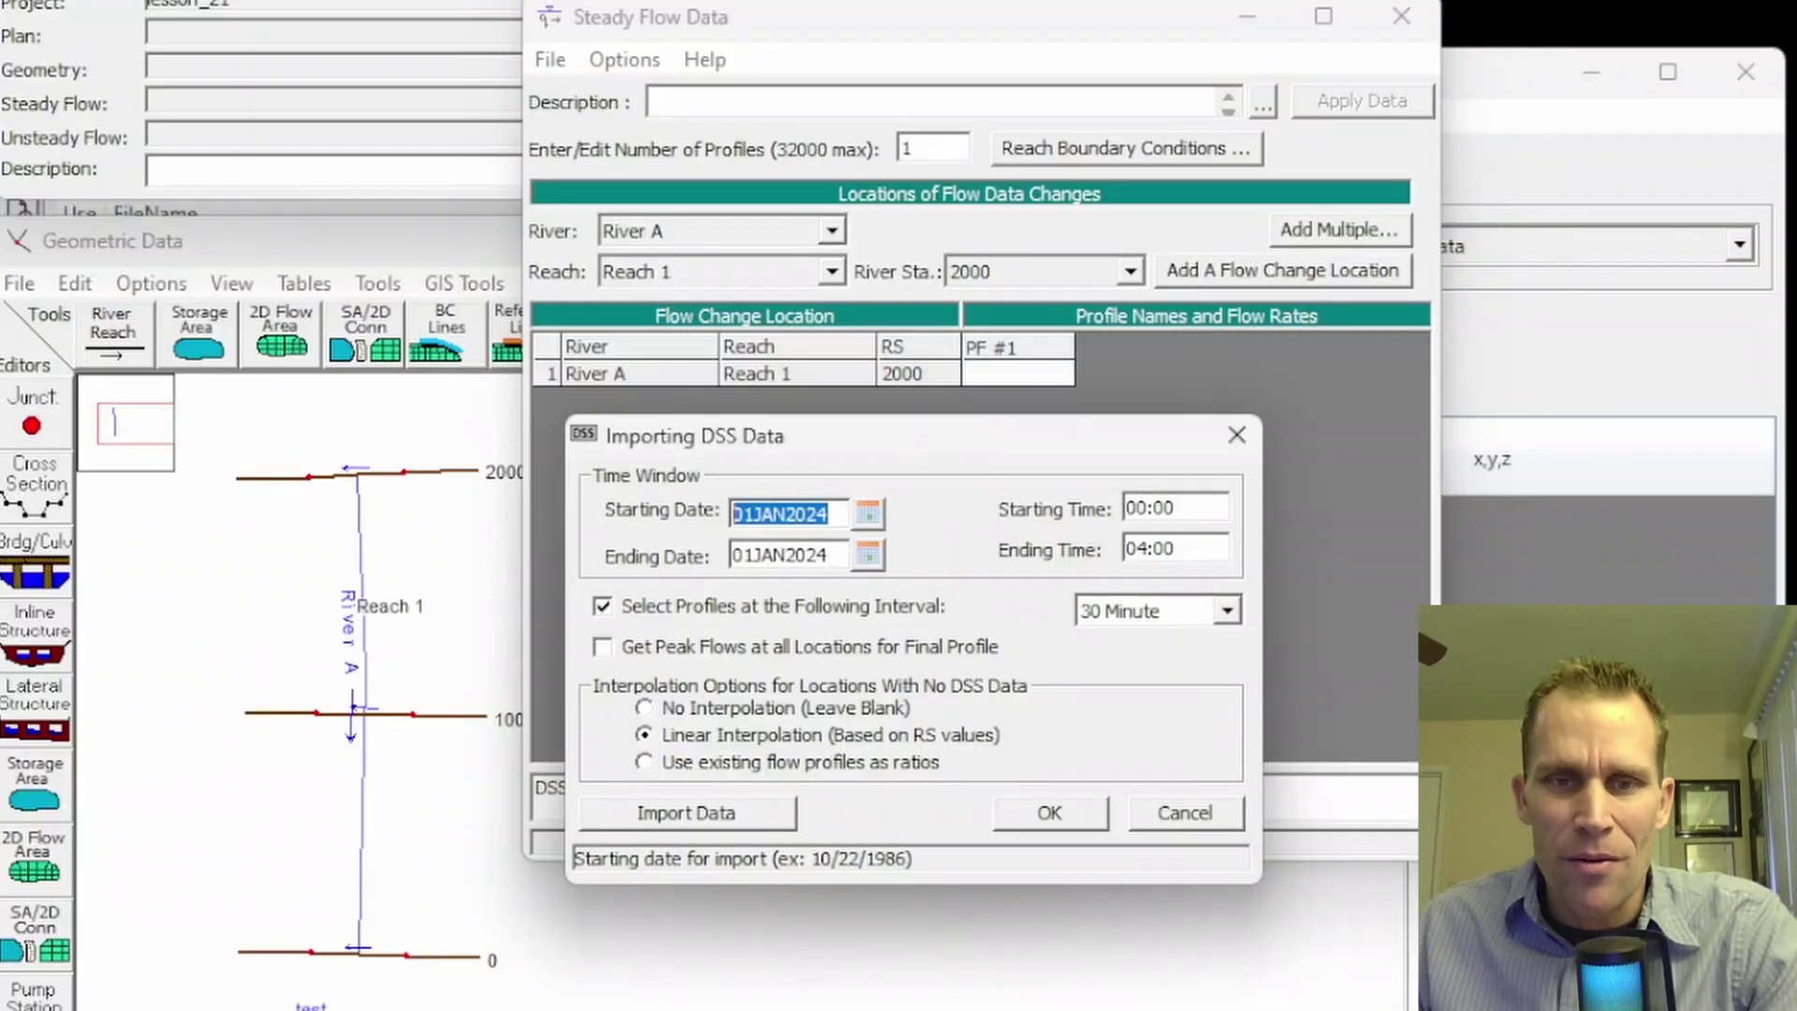
left_click(1151, 504)
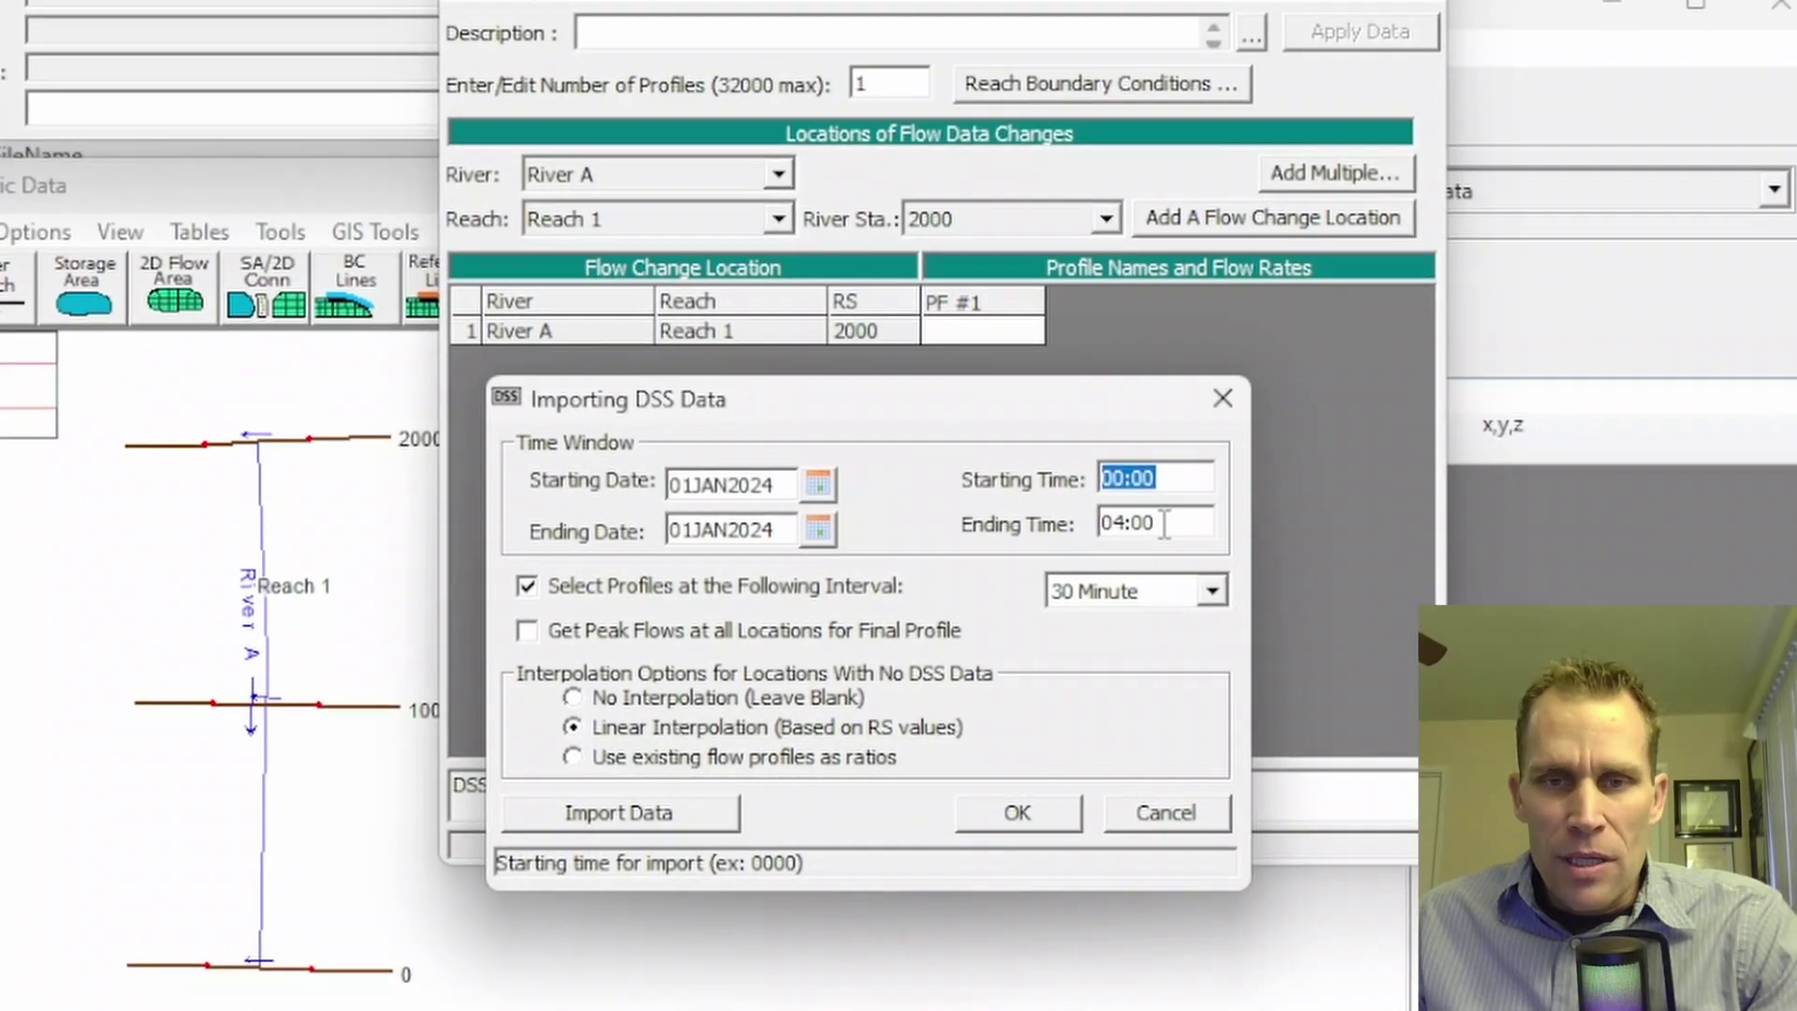
left_click_drag(1175, 523, 1042, 520)
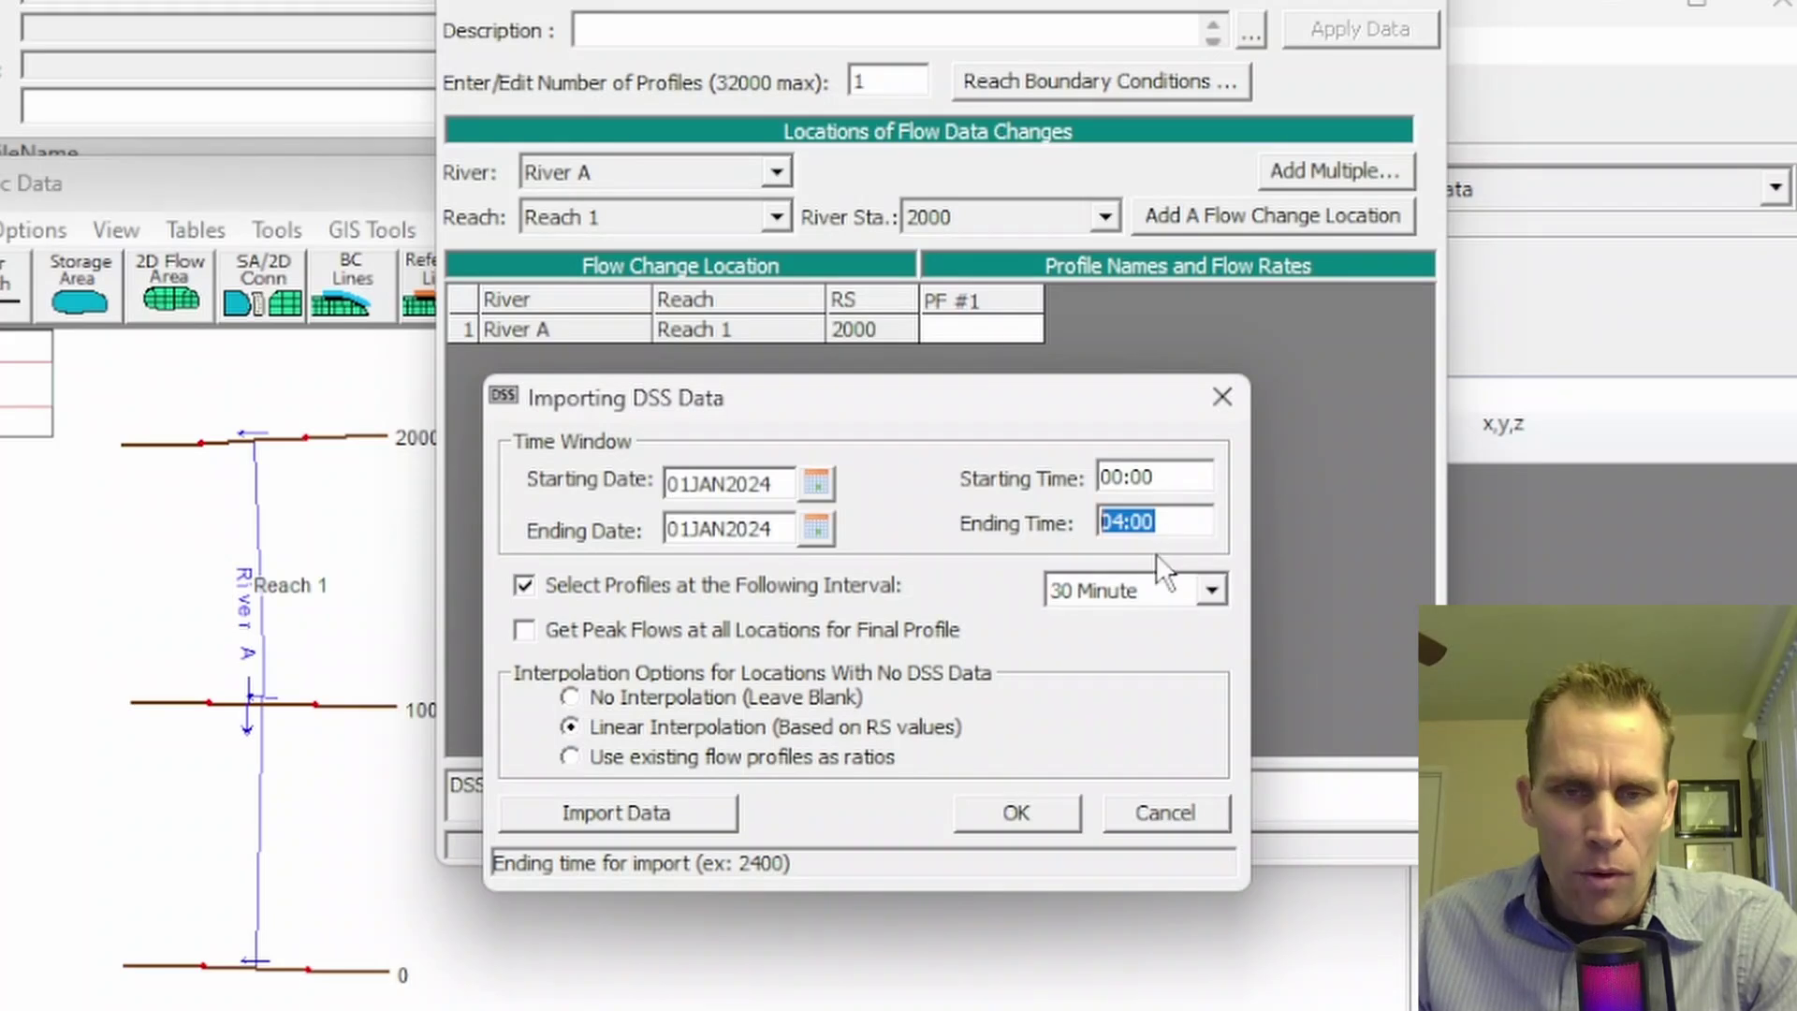
Use a 1 Hour profile interval with No Interpolation and import the DSS flows
left_click(532, 592)
left_click(1099, 591)
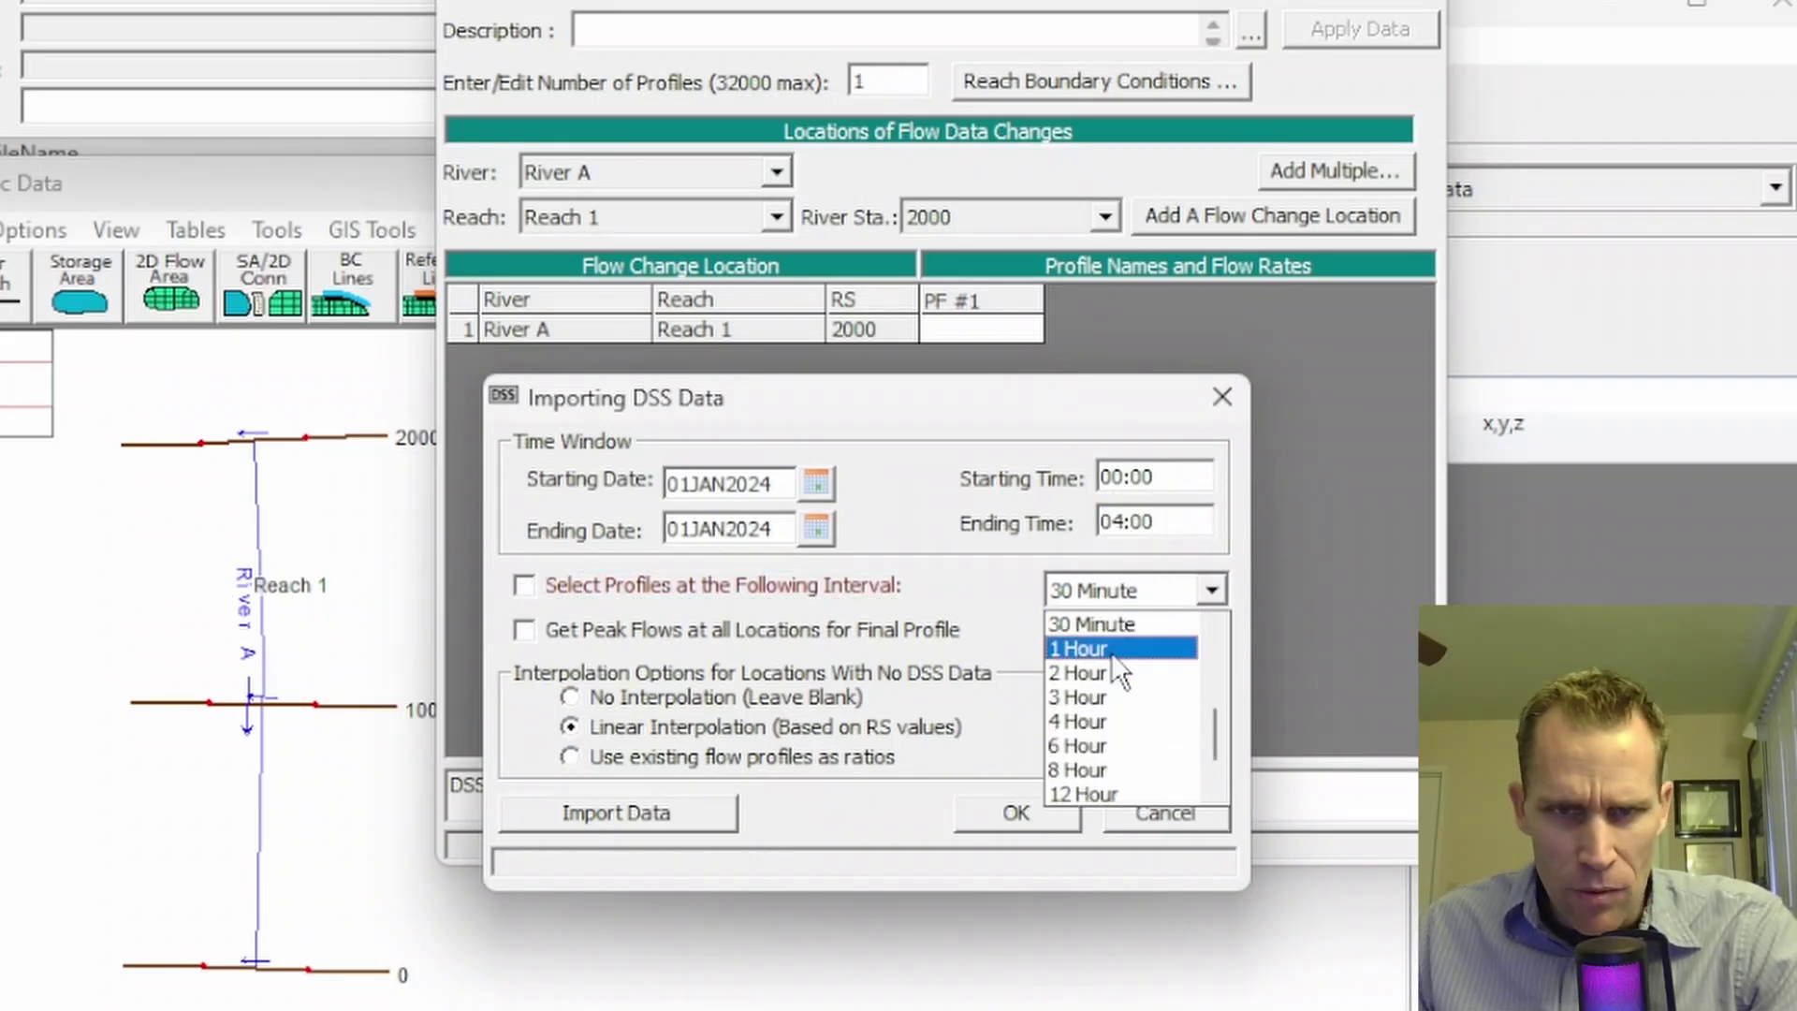
left_click(1110, 648)
left_click(528, 585)
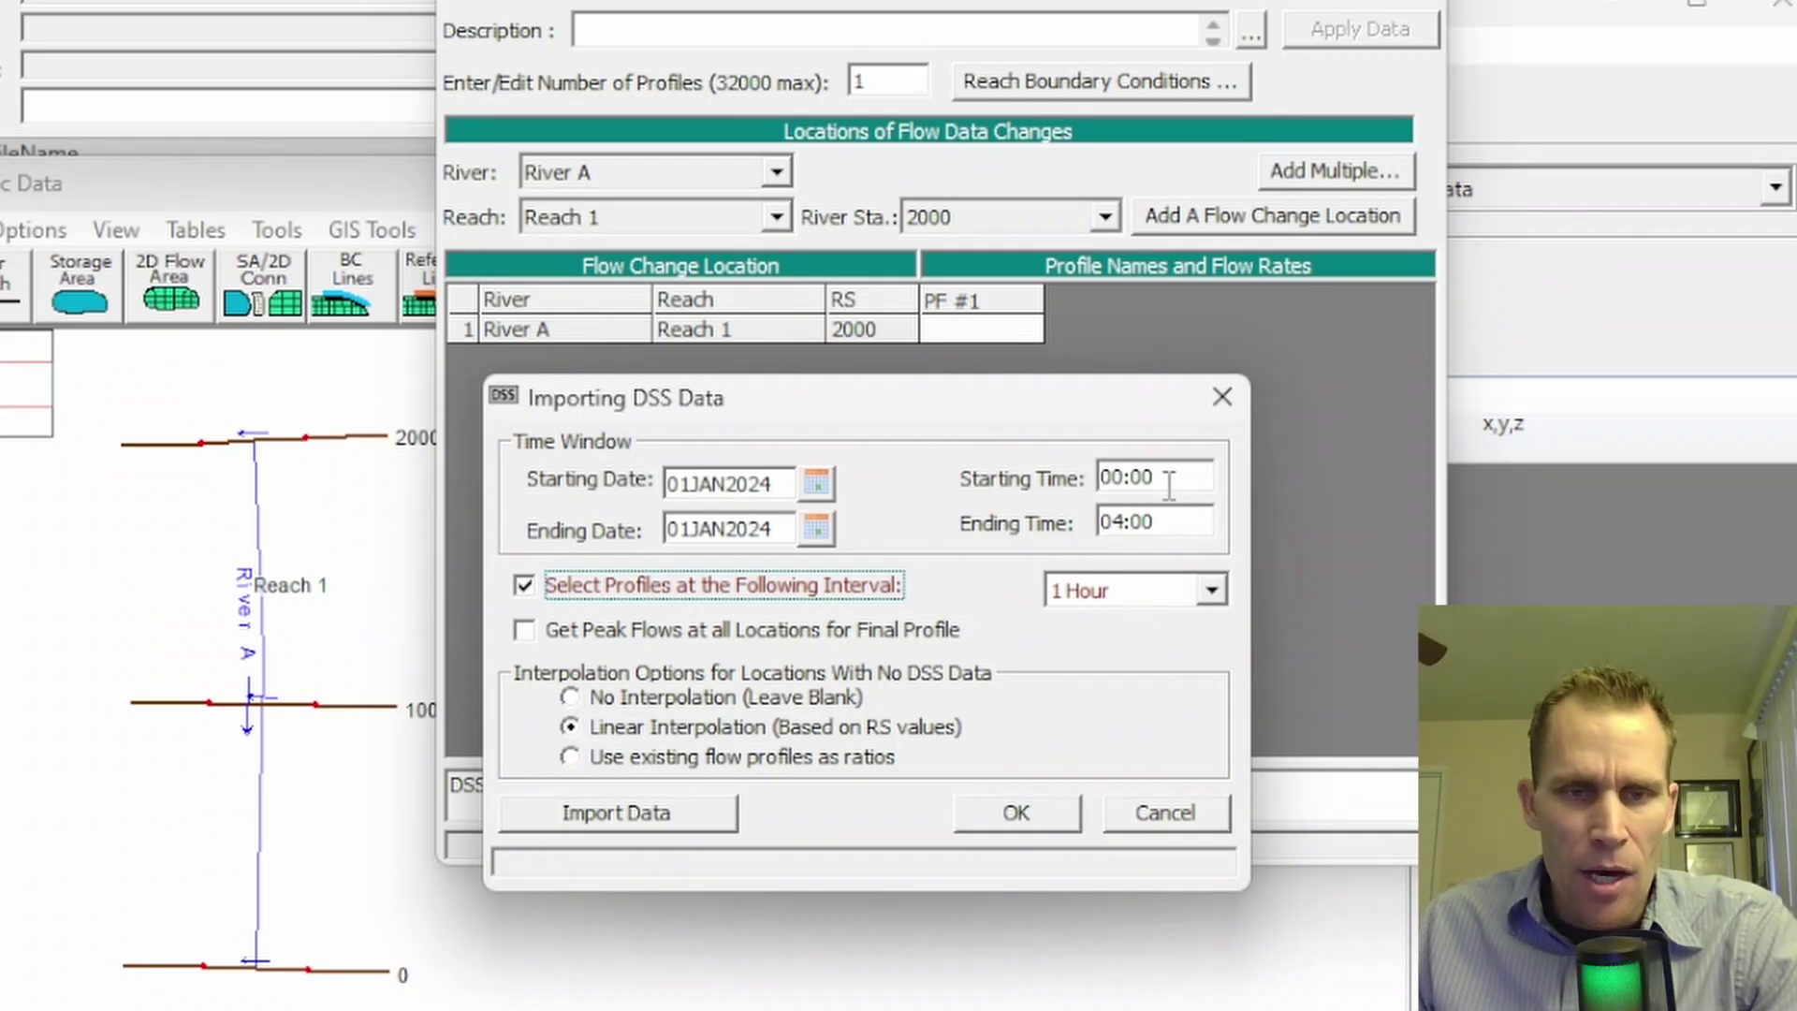
left_click(569, 698)
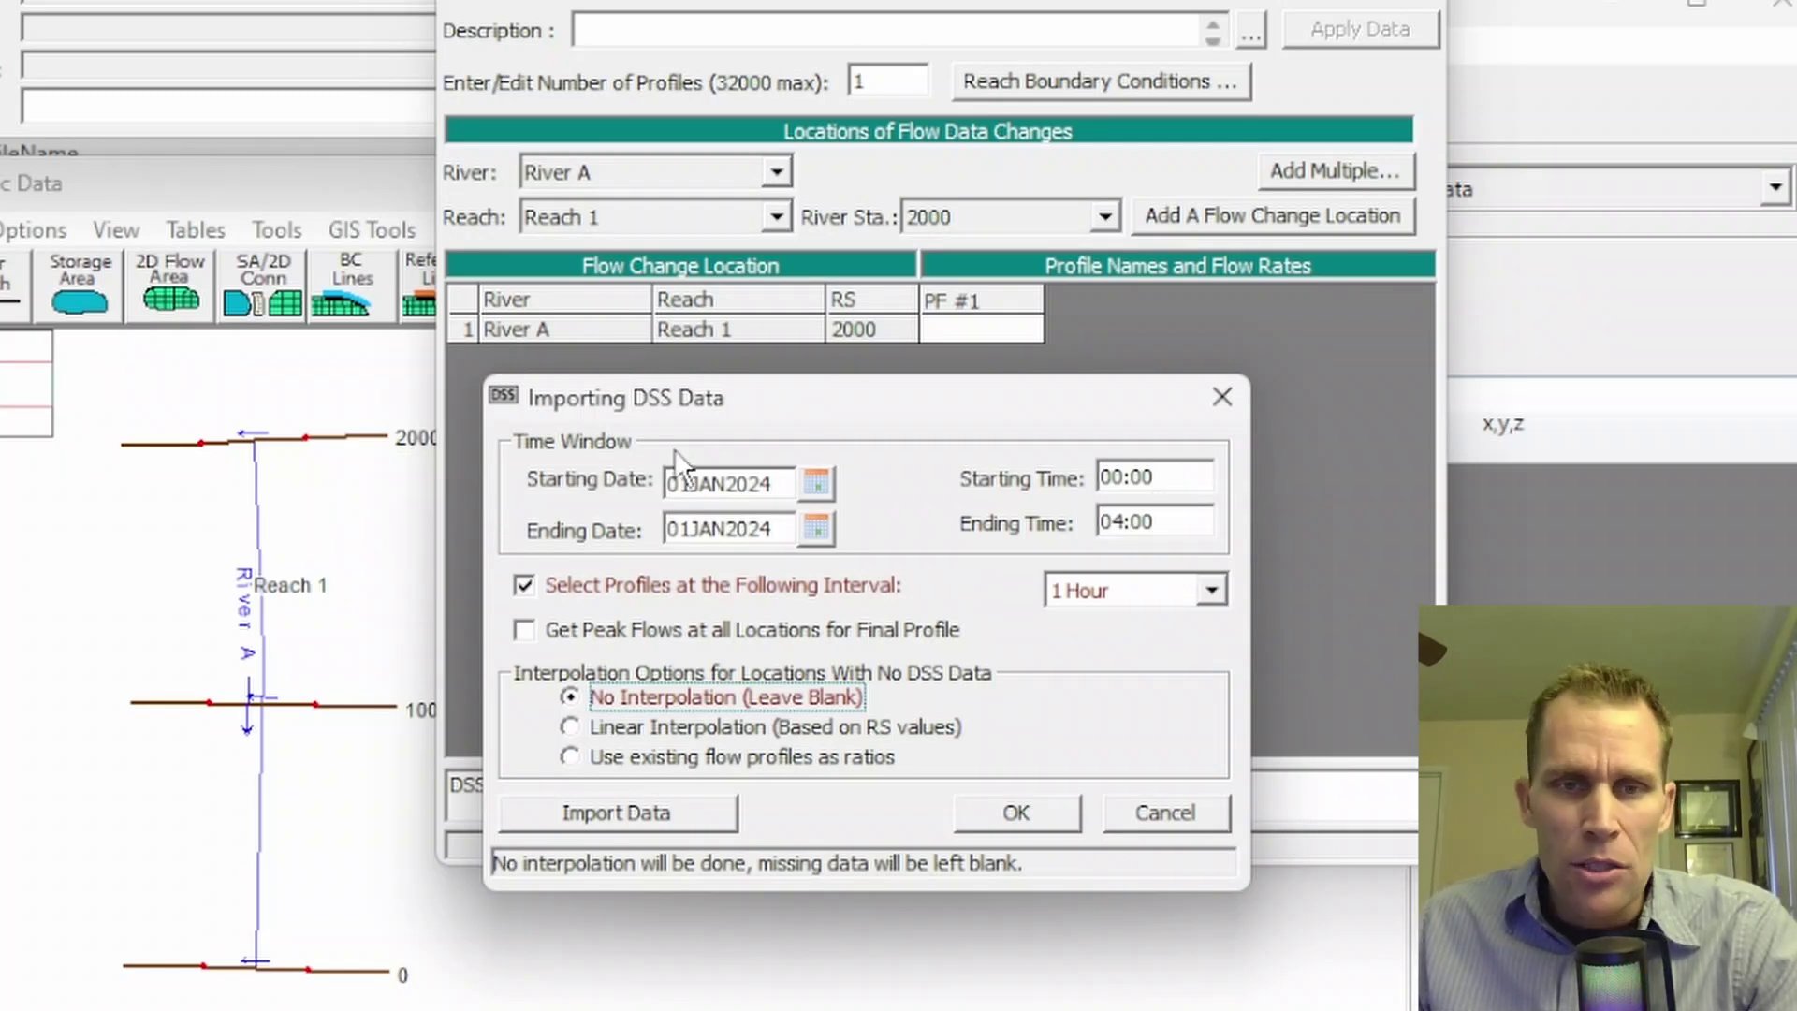
left_click(620, 820)
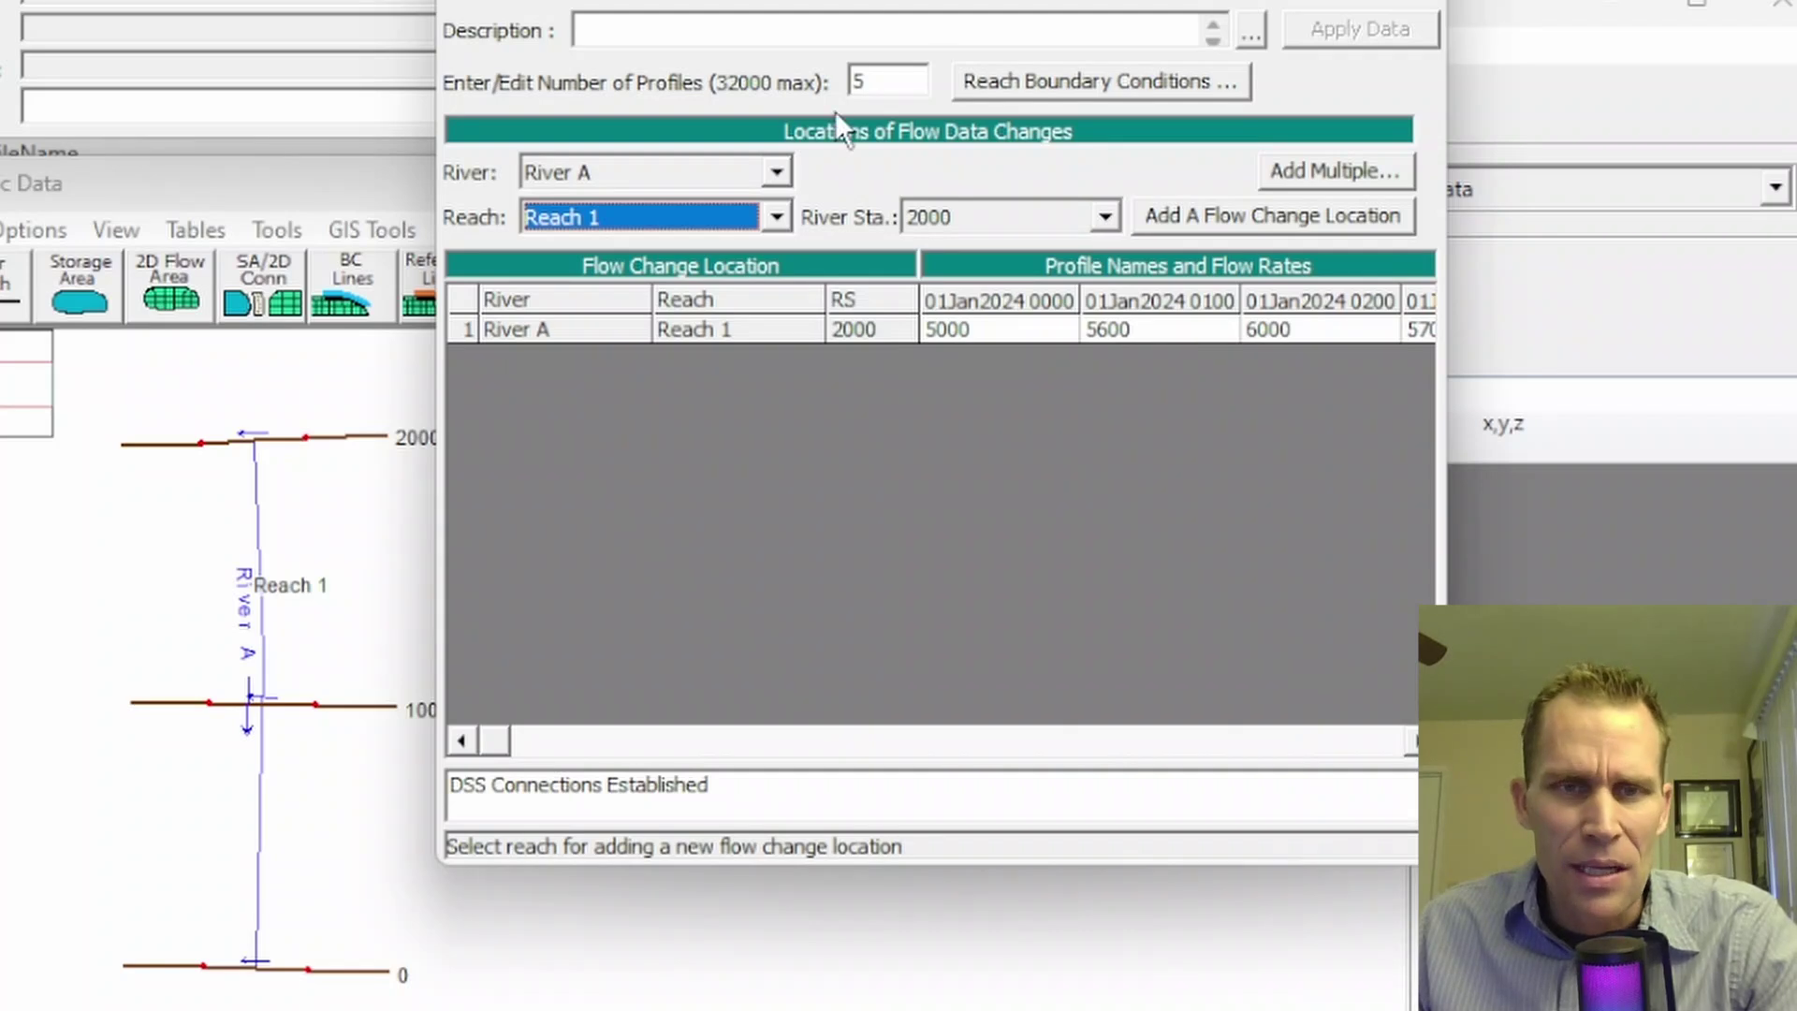
Move and widen the Steady Flow Data editor, then check the 5000, 5600 and 6000 cfs flows
left_click_drag(834, 2, 355, 2)
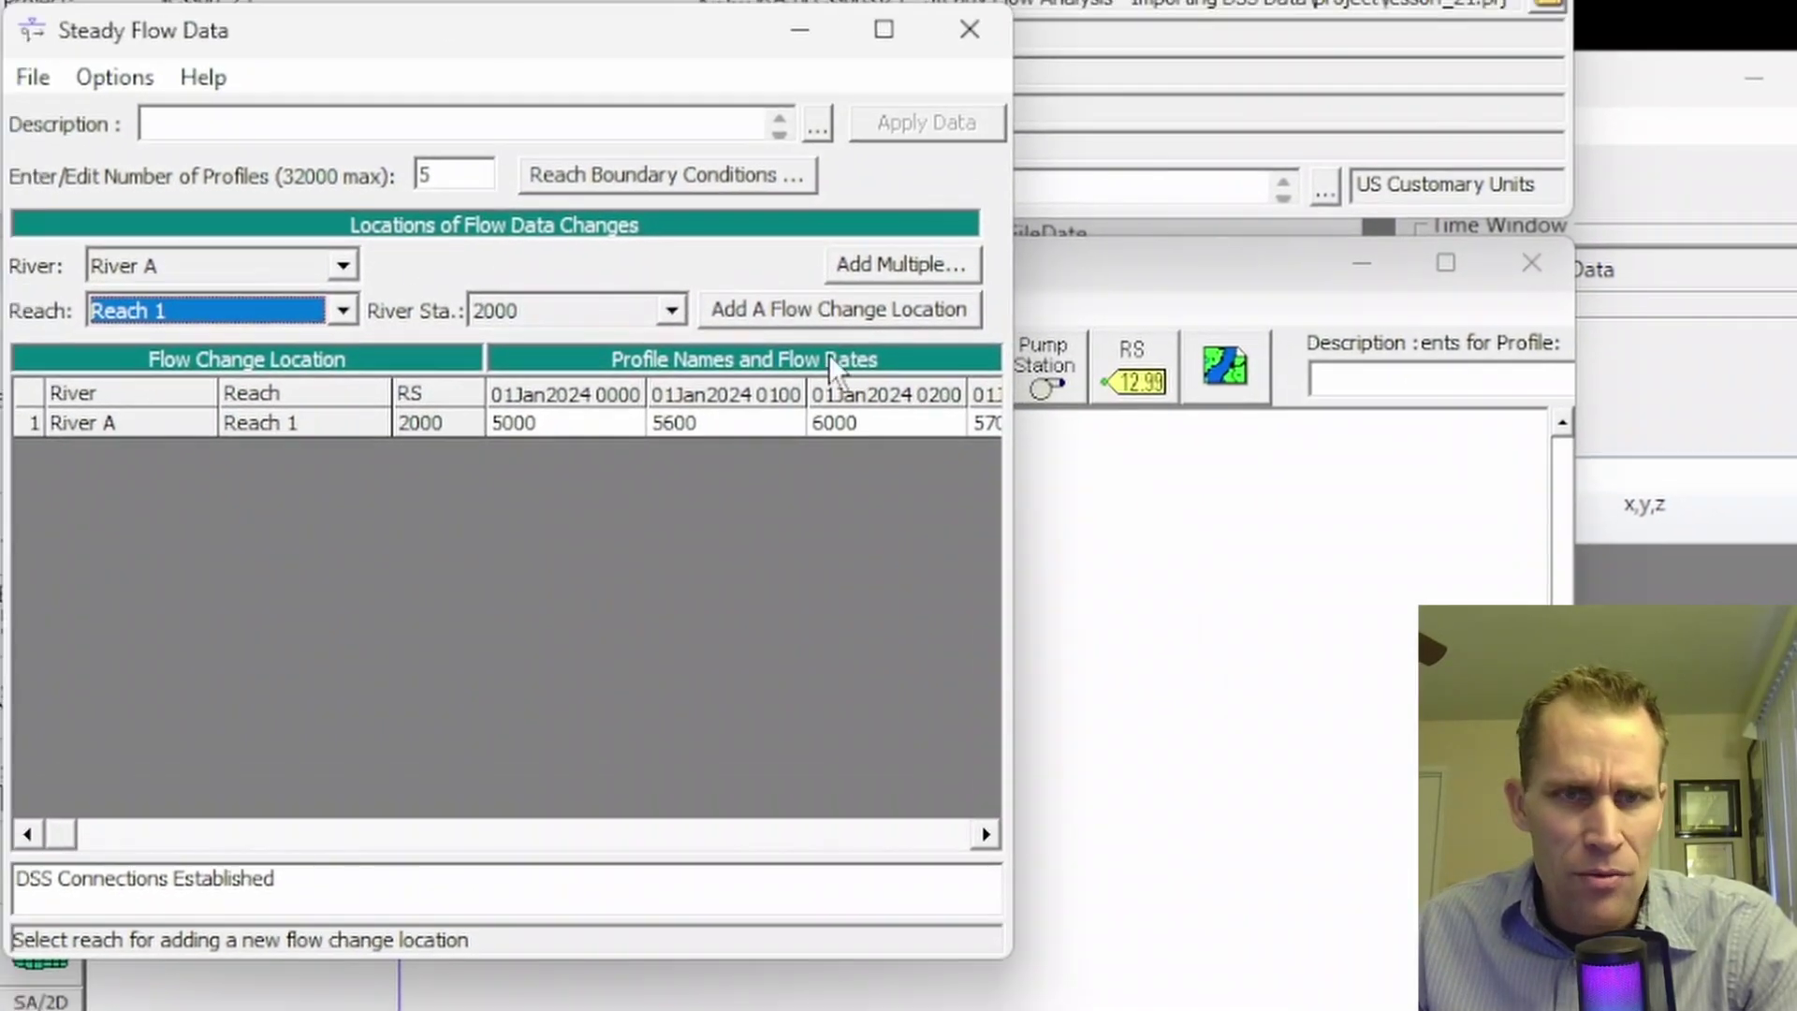
left_click_drag(1007, 519, 1431, 519)
left_click(519, 425)
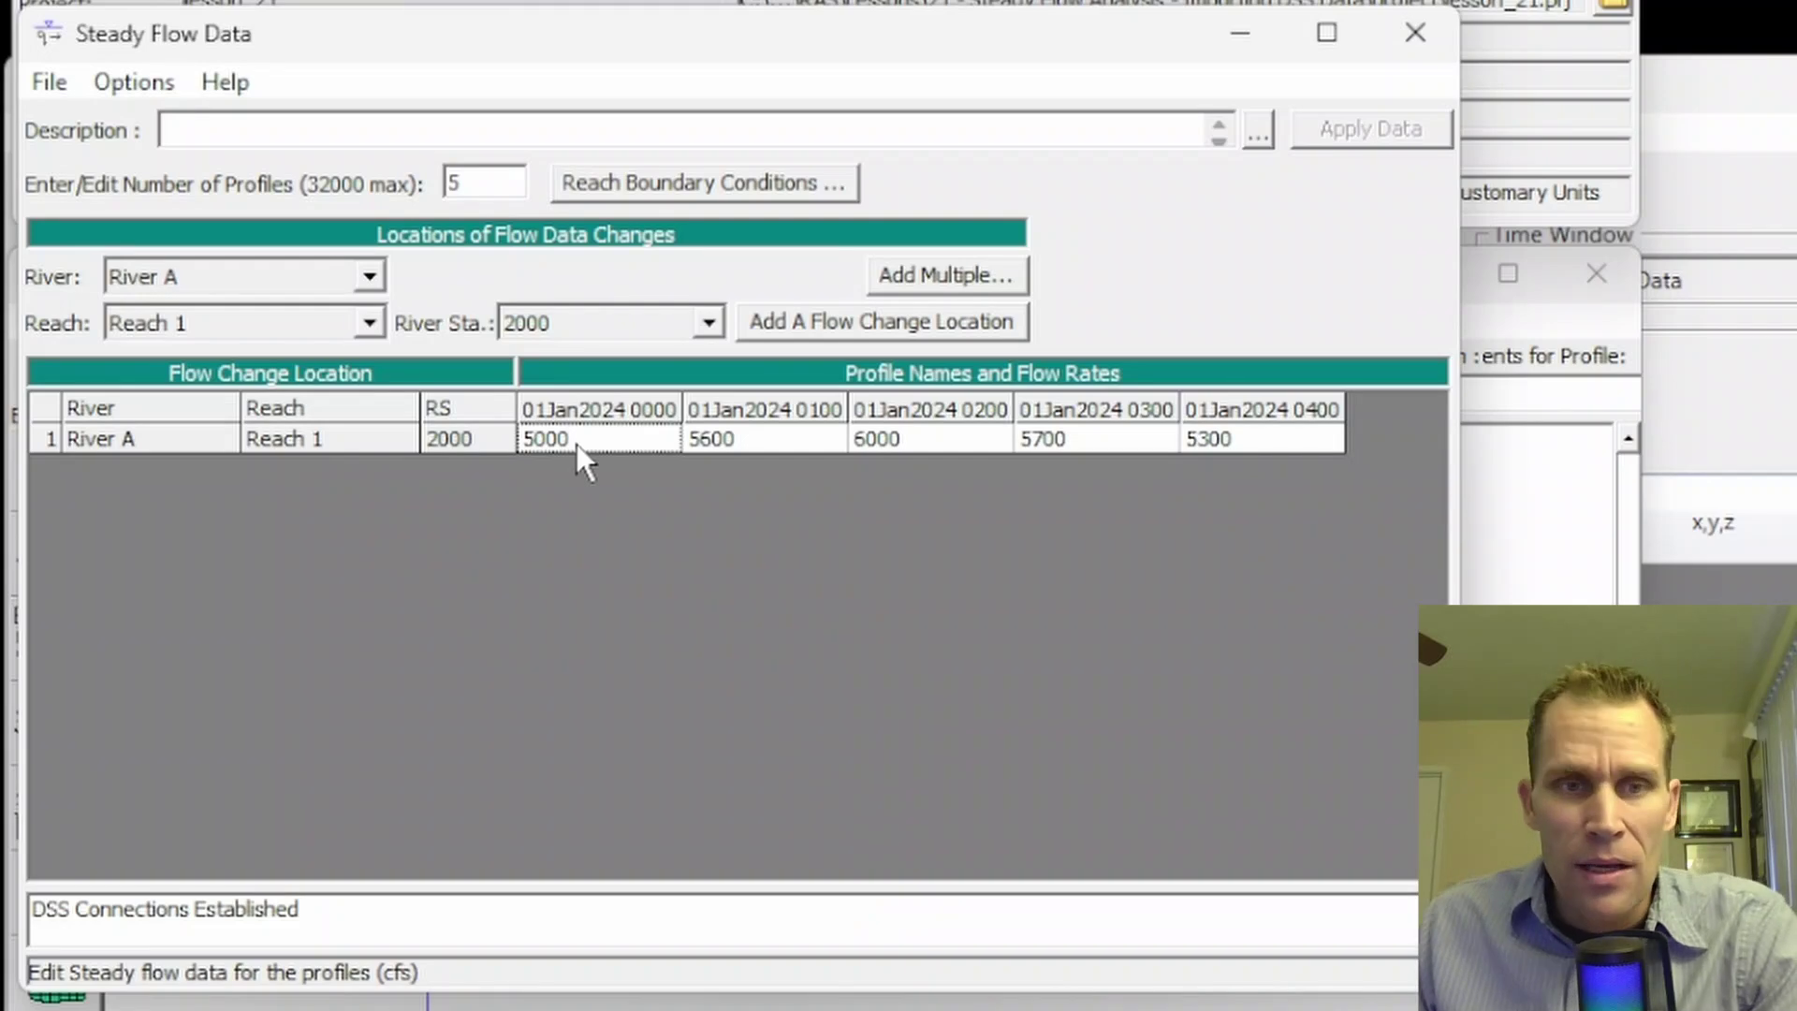
left_click(756, 442)
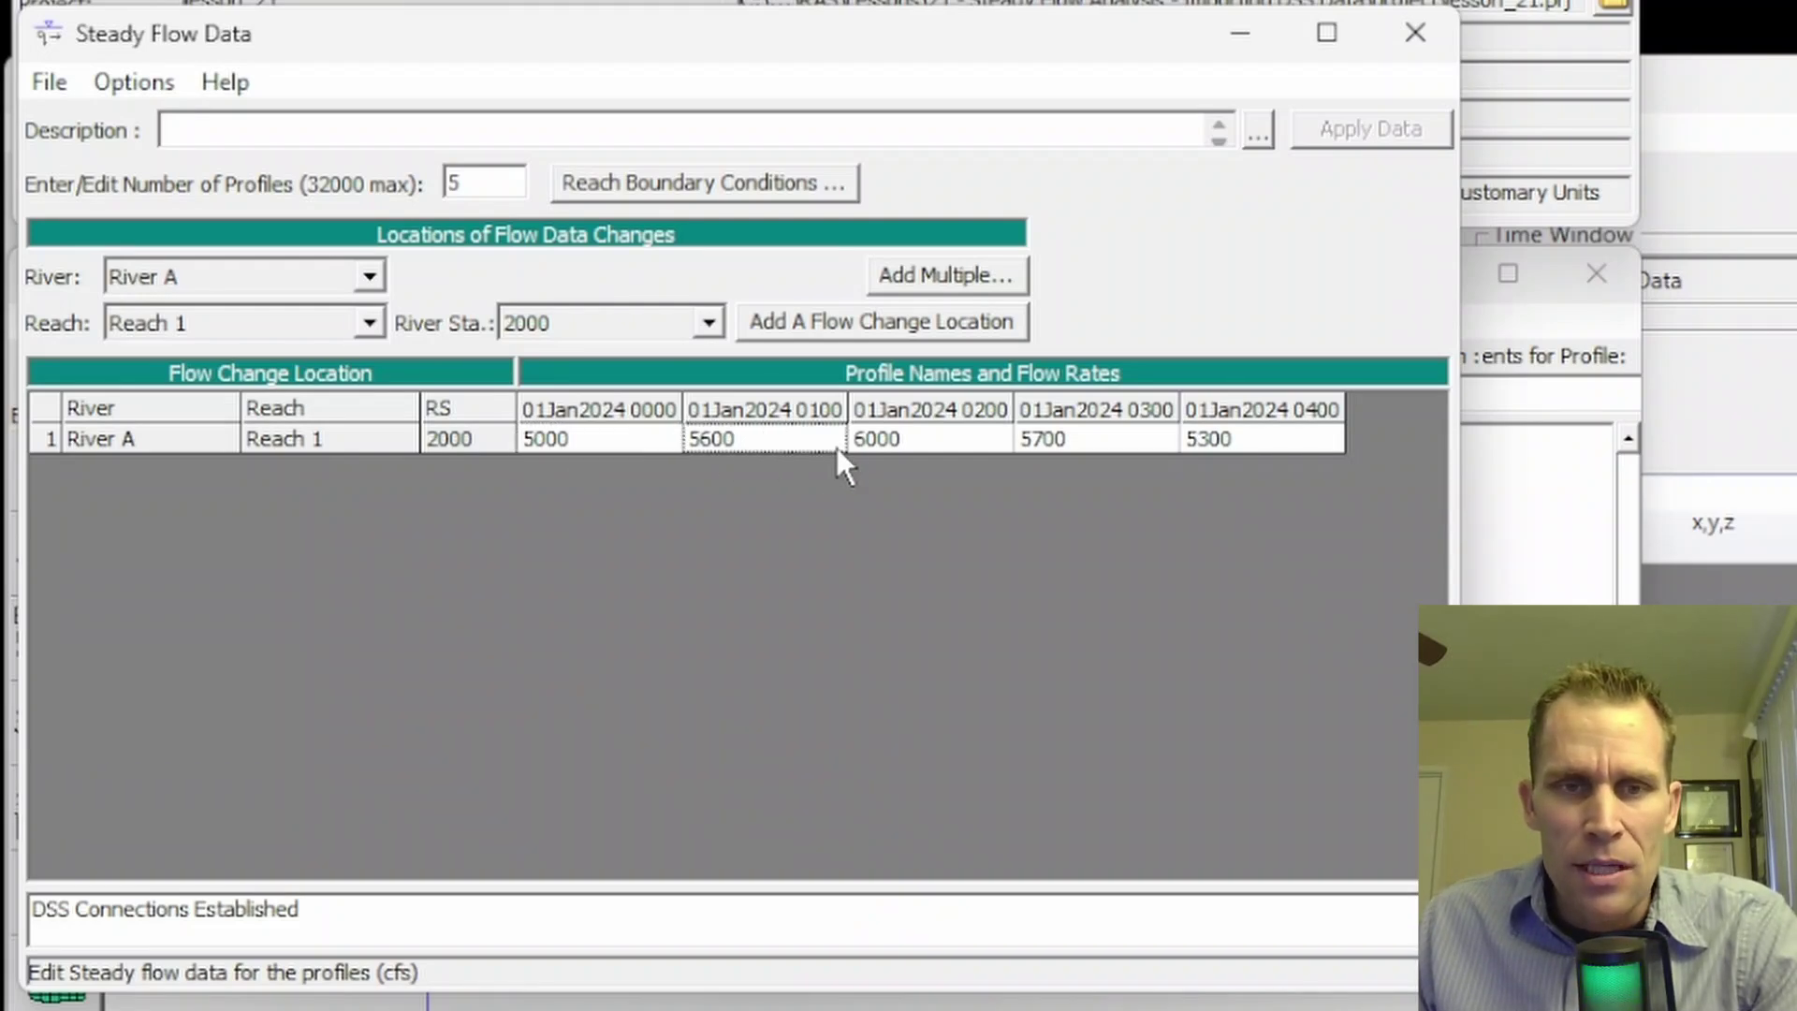
left_click(919, 444)
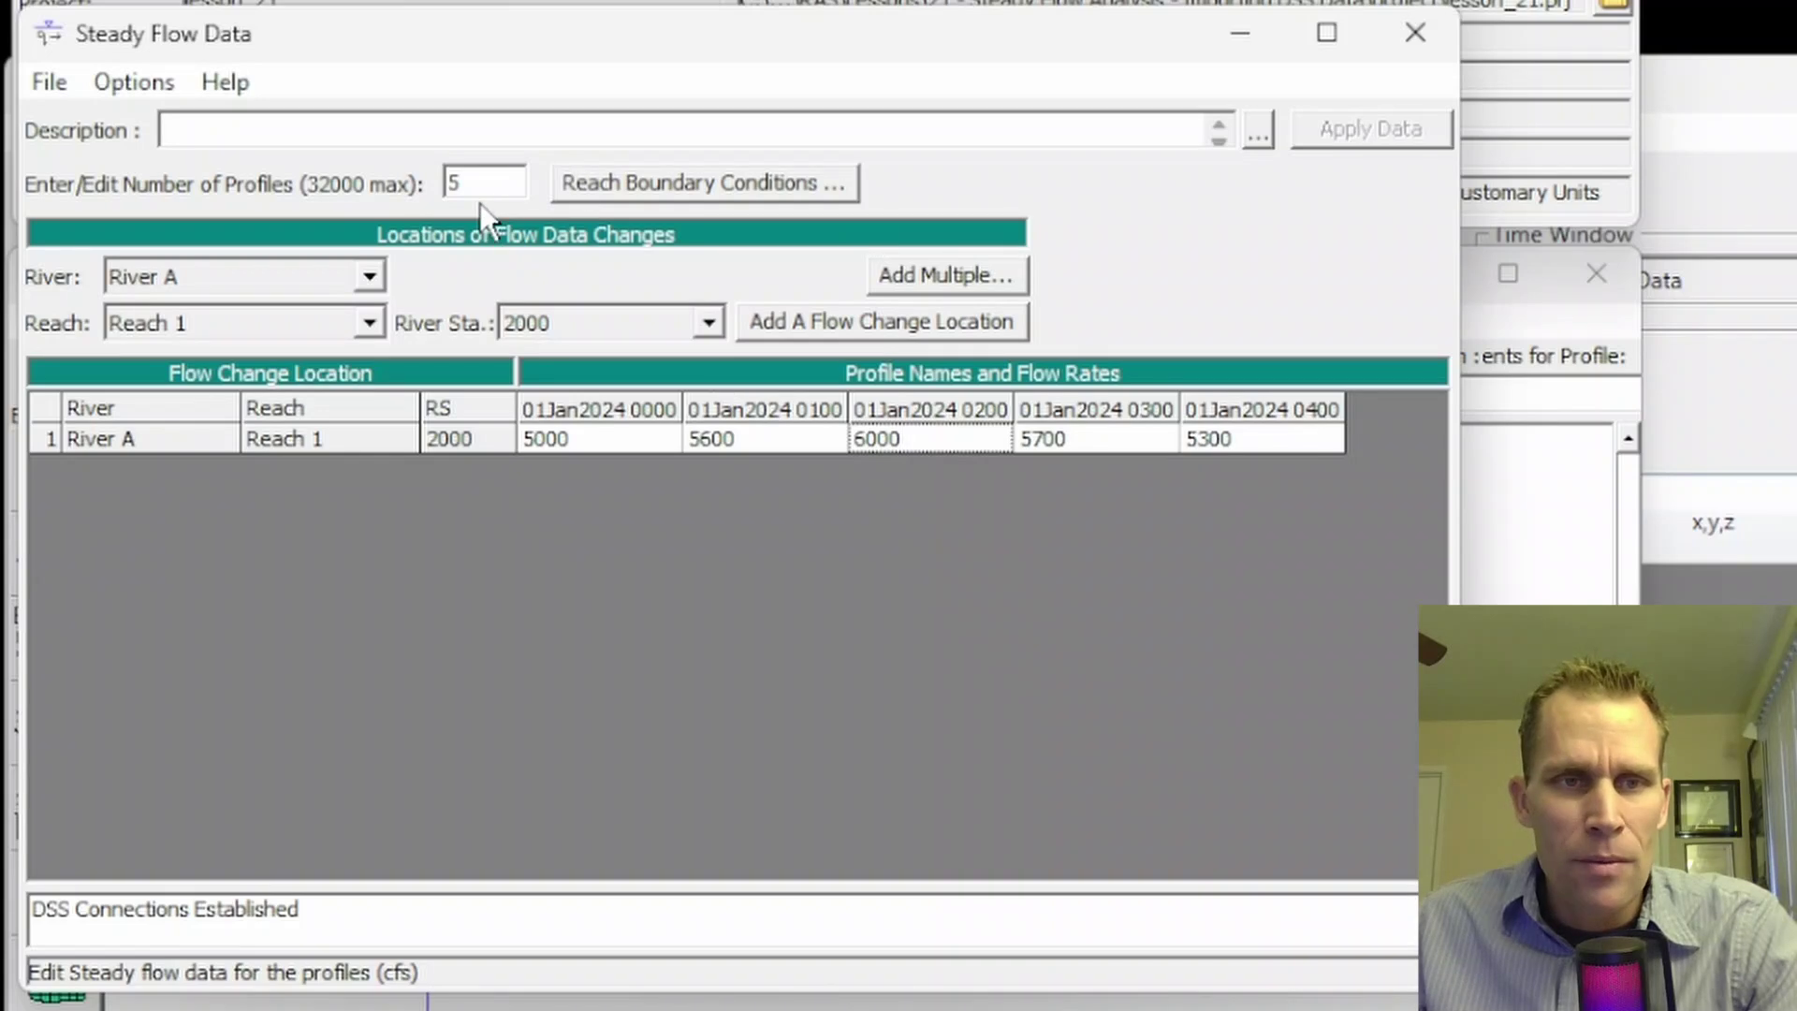
Cut the profile count from 5 to 1, keeping only 01Jan2024 0000 at 5000 cfs
double_click(451, 184)
type("1")
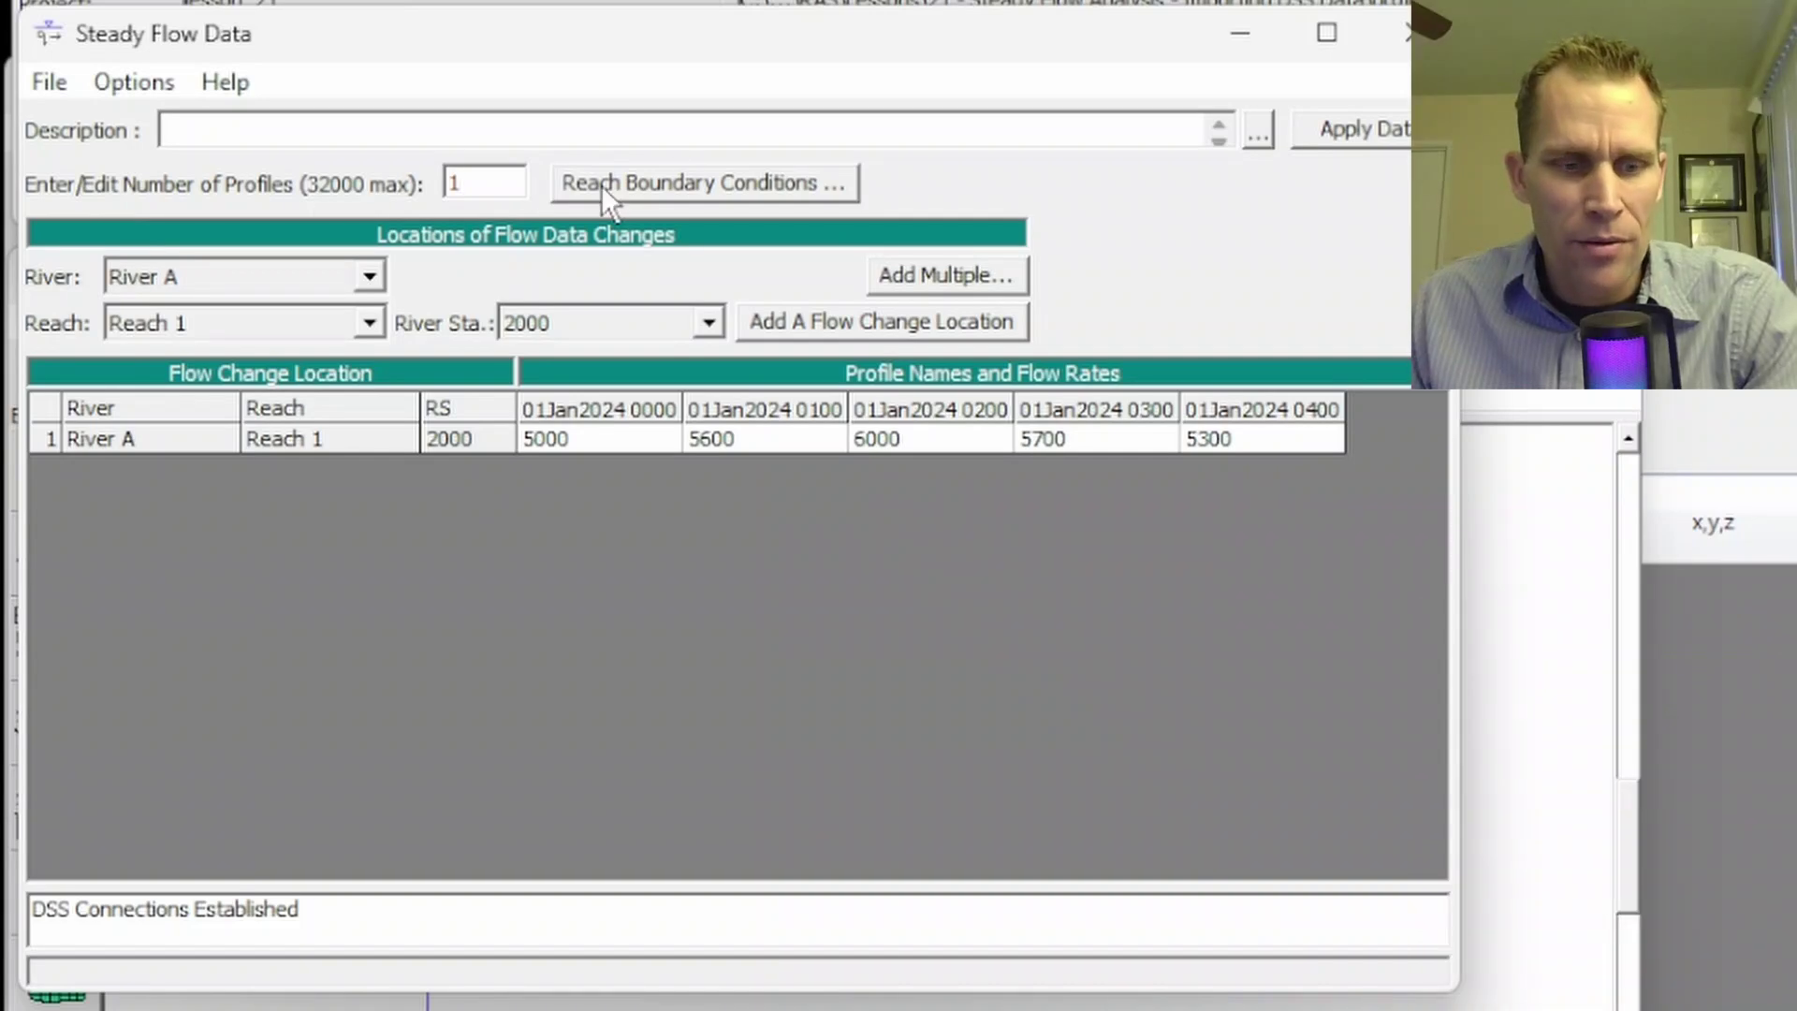
key("Tab")
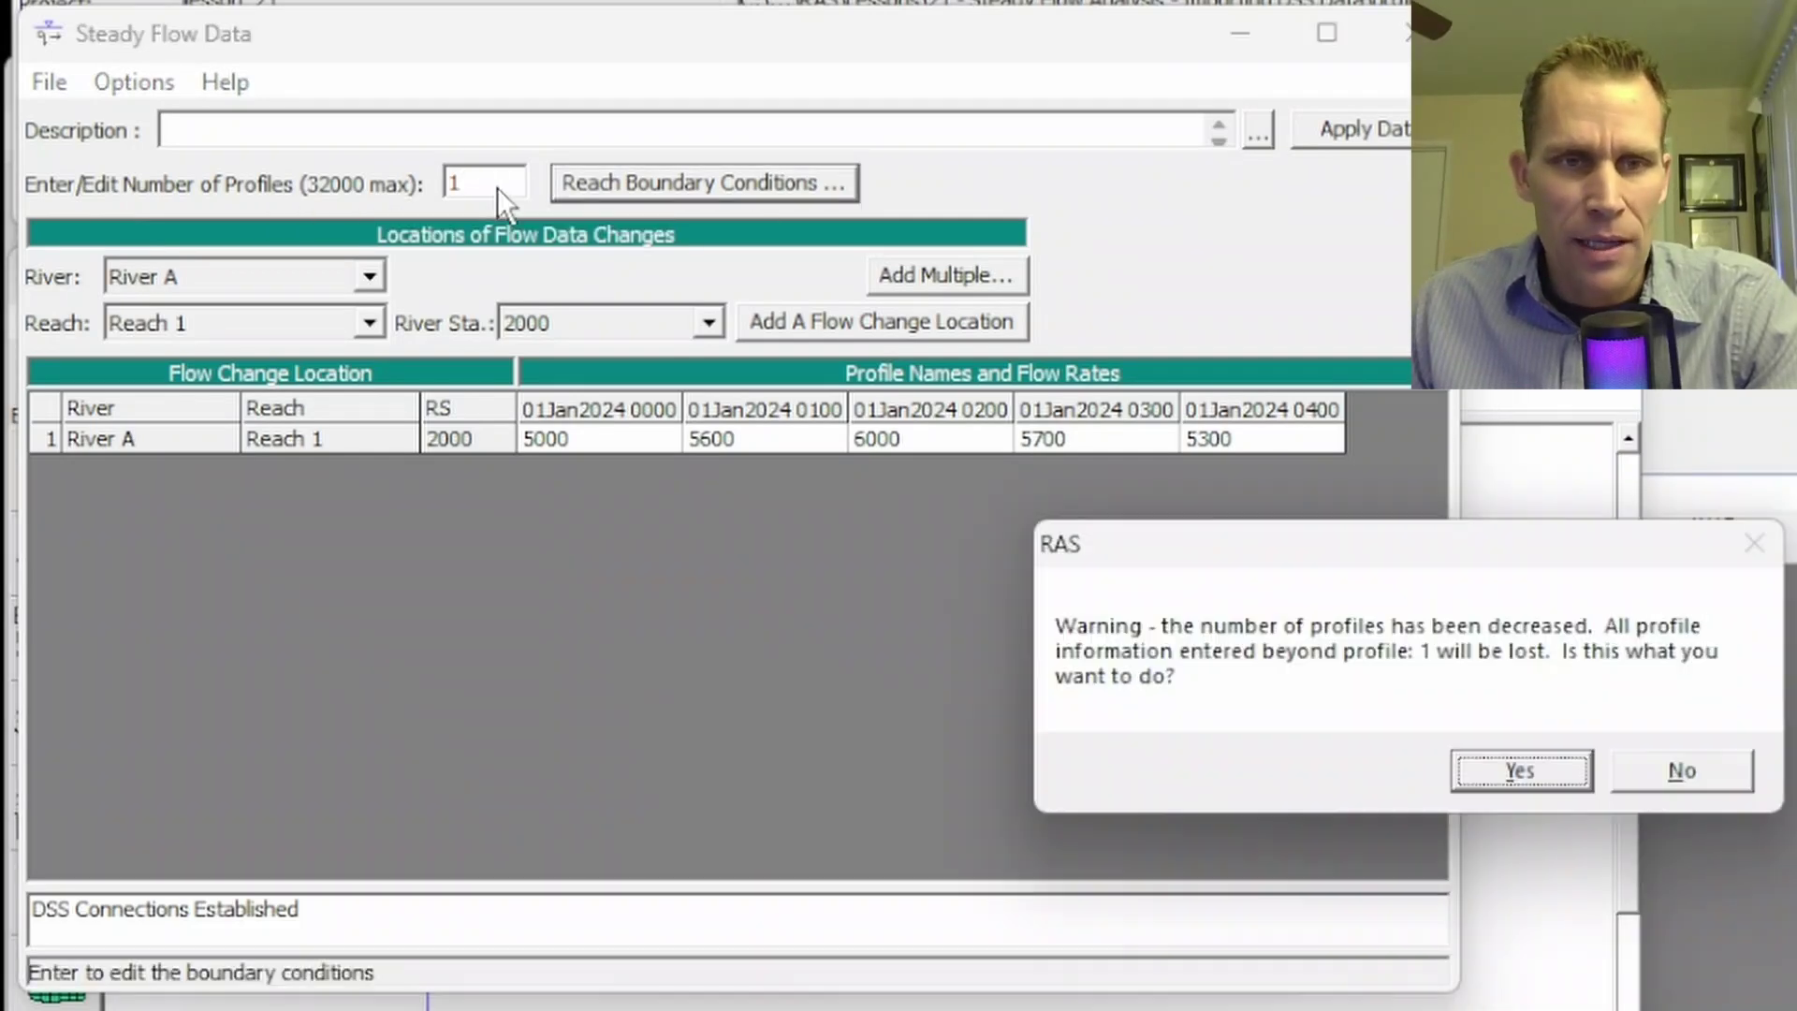
left_click(1555, 766)
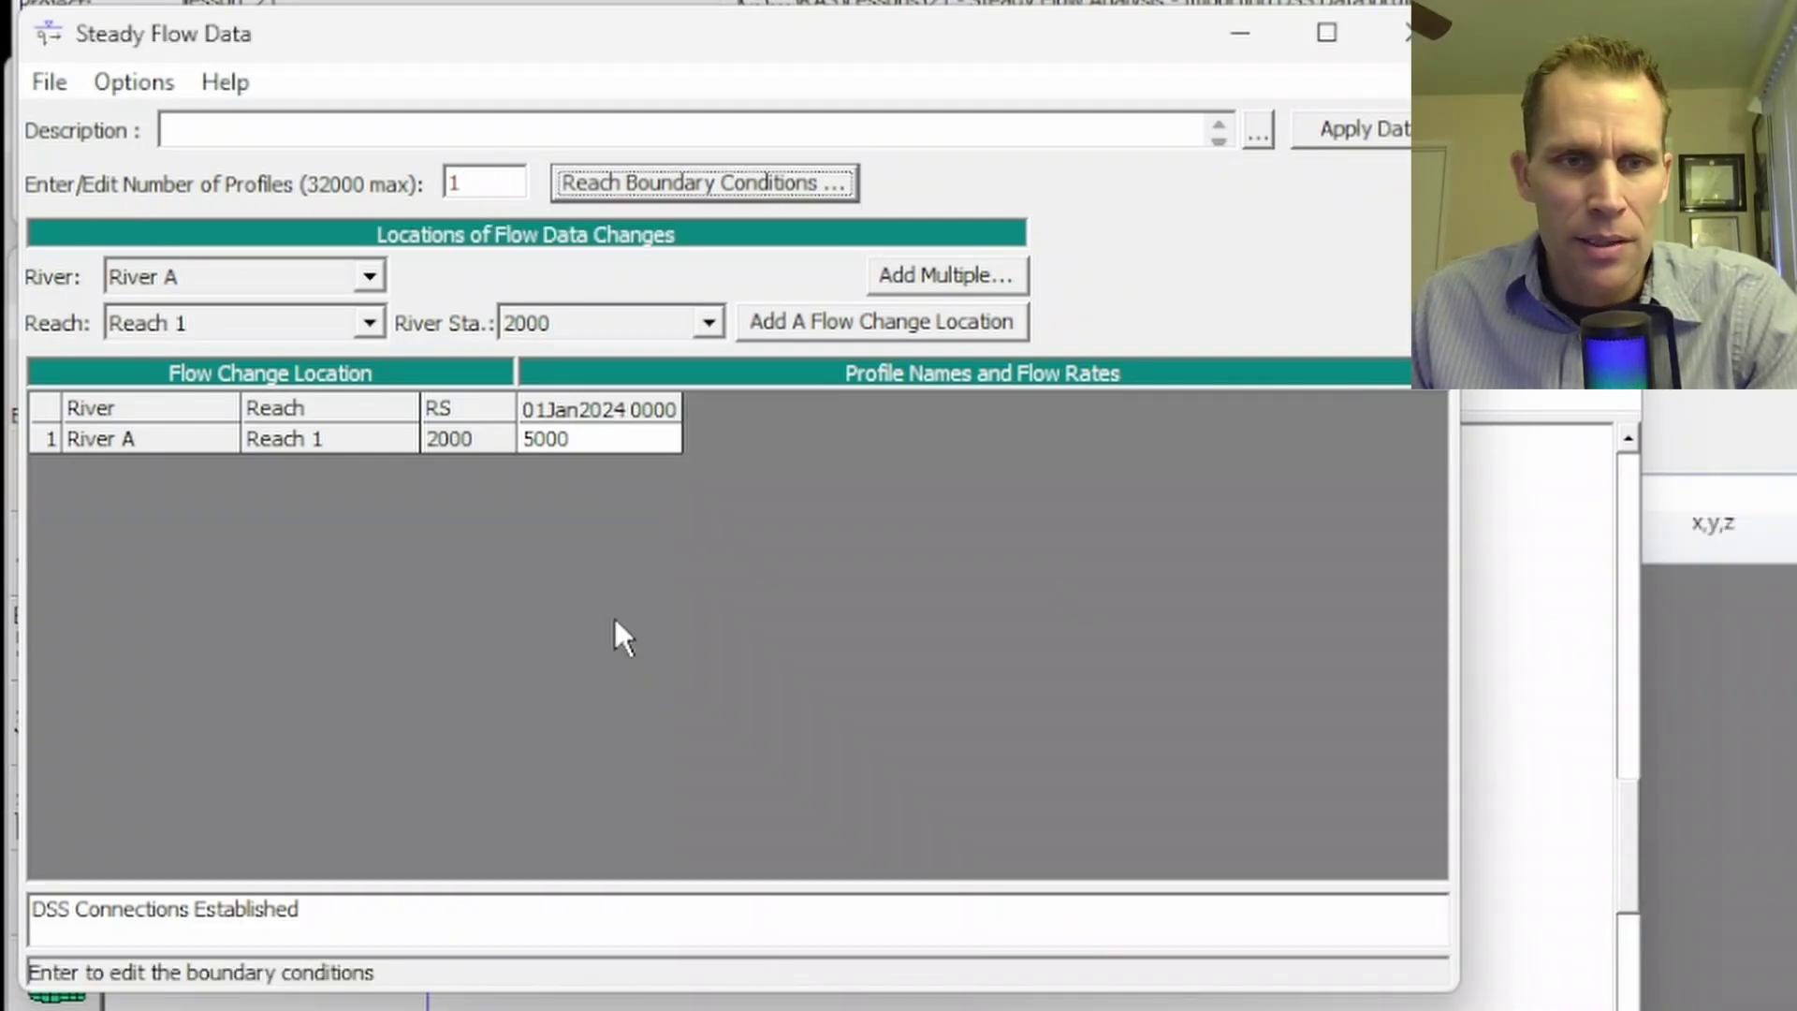
left_click(569, 439)
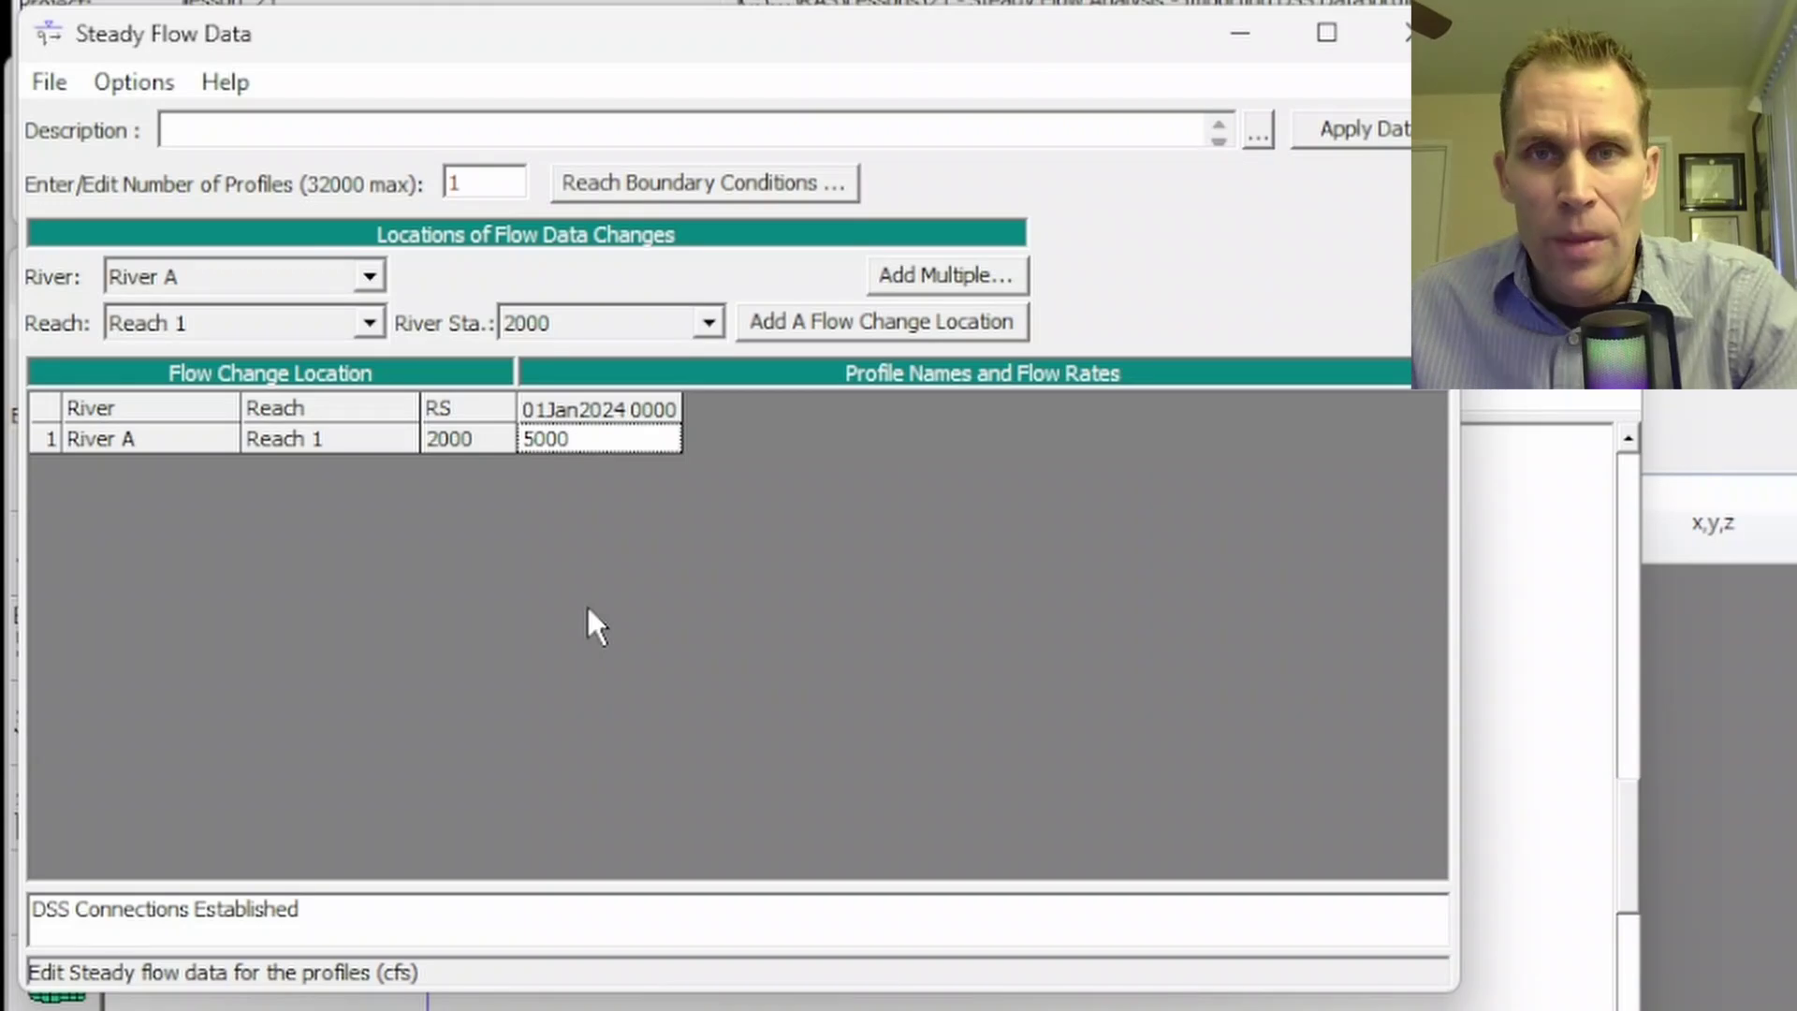
Re-import the DSS flows at a 30 Minute interval with Linear Interpolation for missing stations
left_click(47, 82)
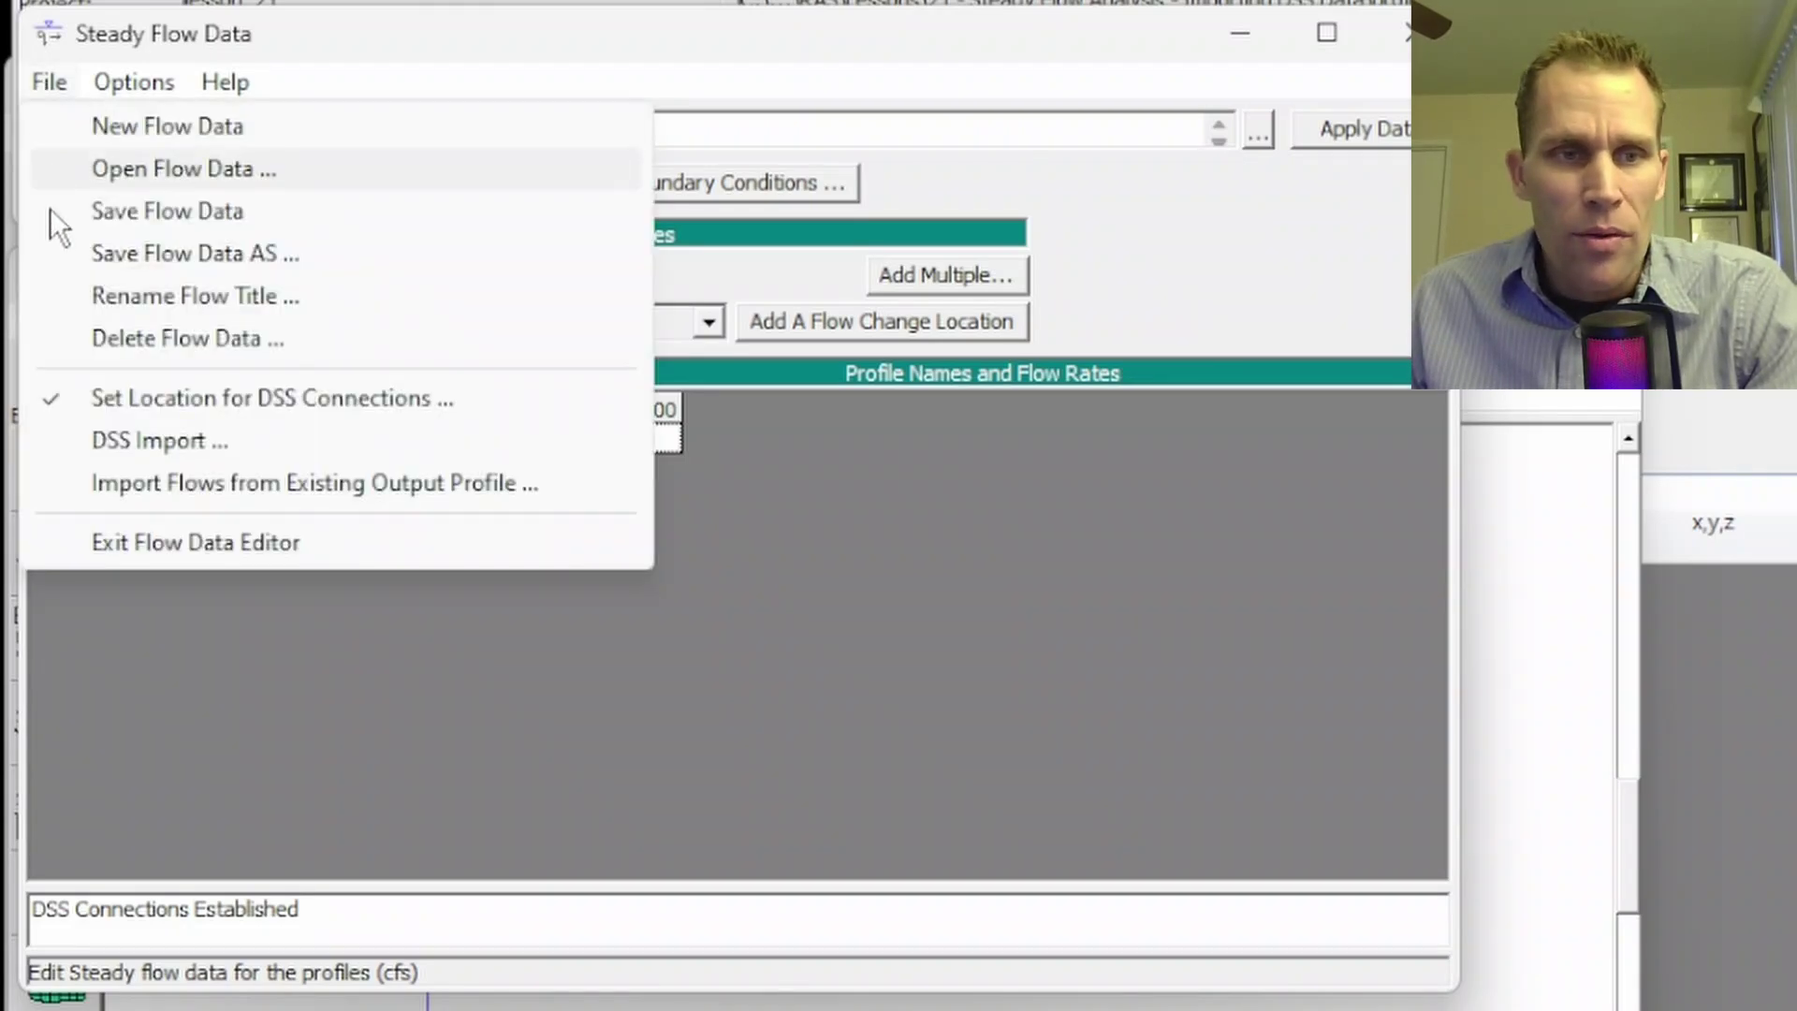
left_click(133, 446)
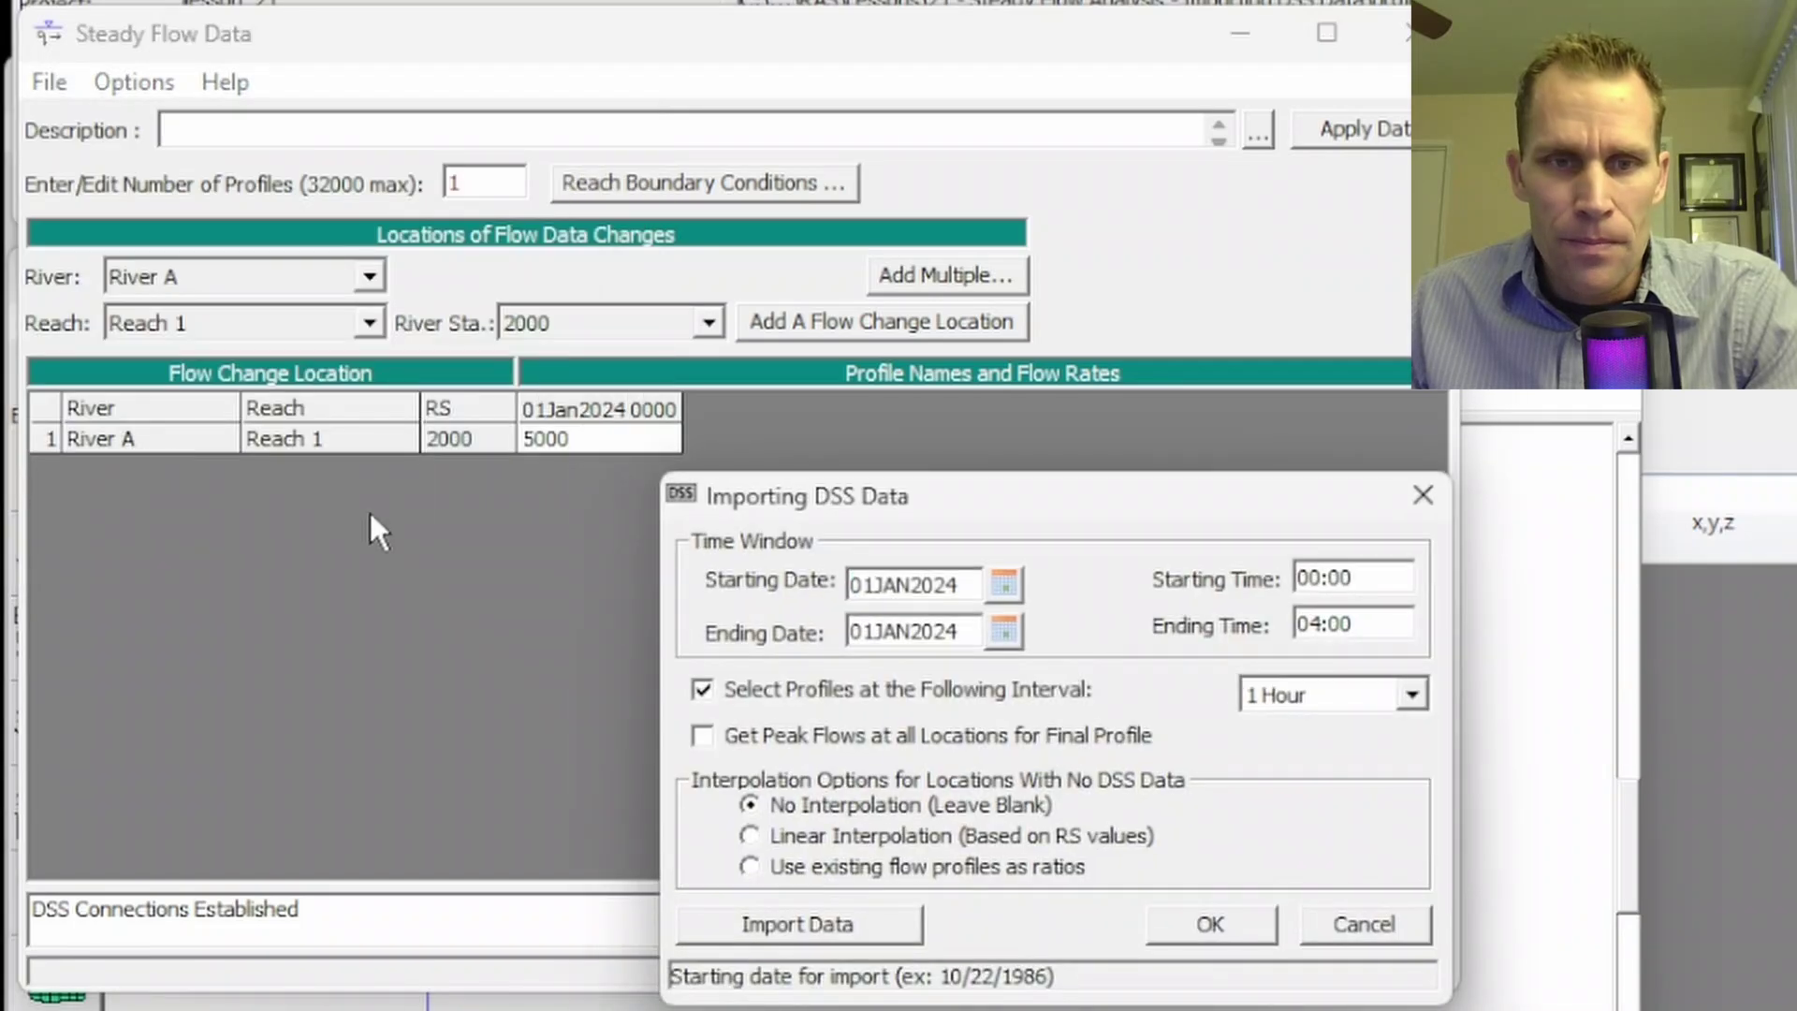
left_click(1282, 694)
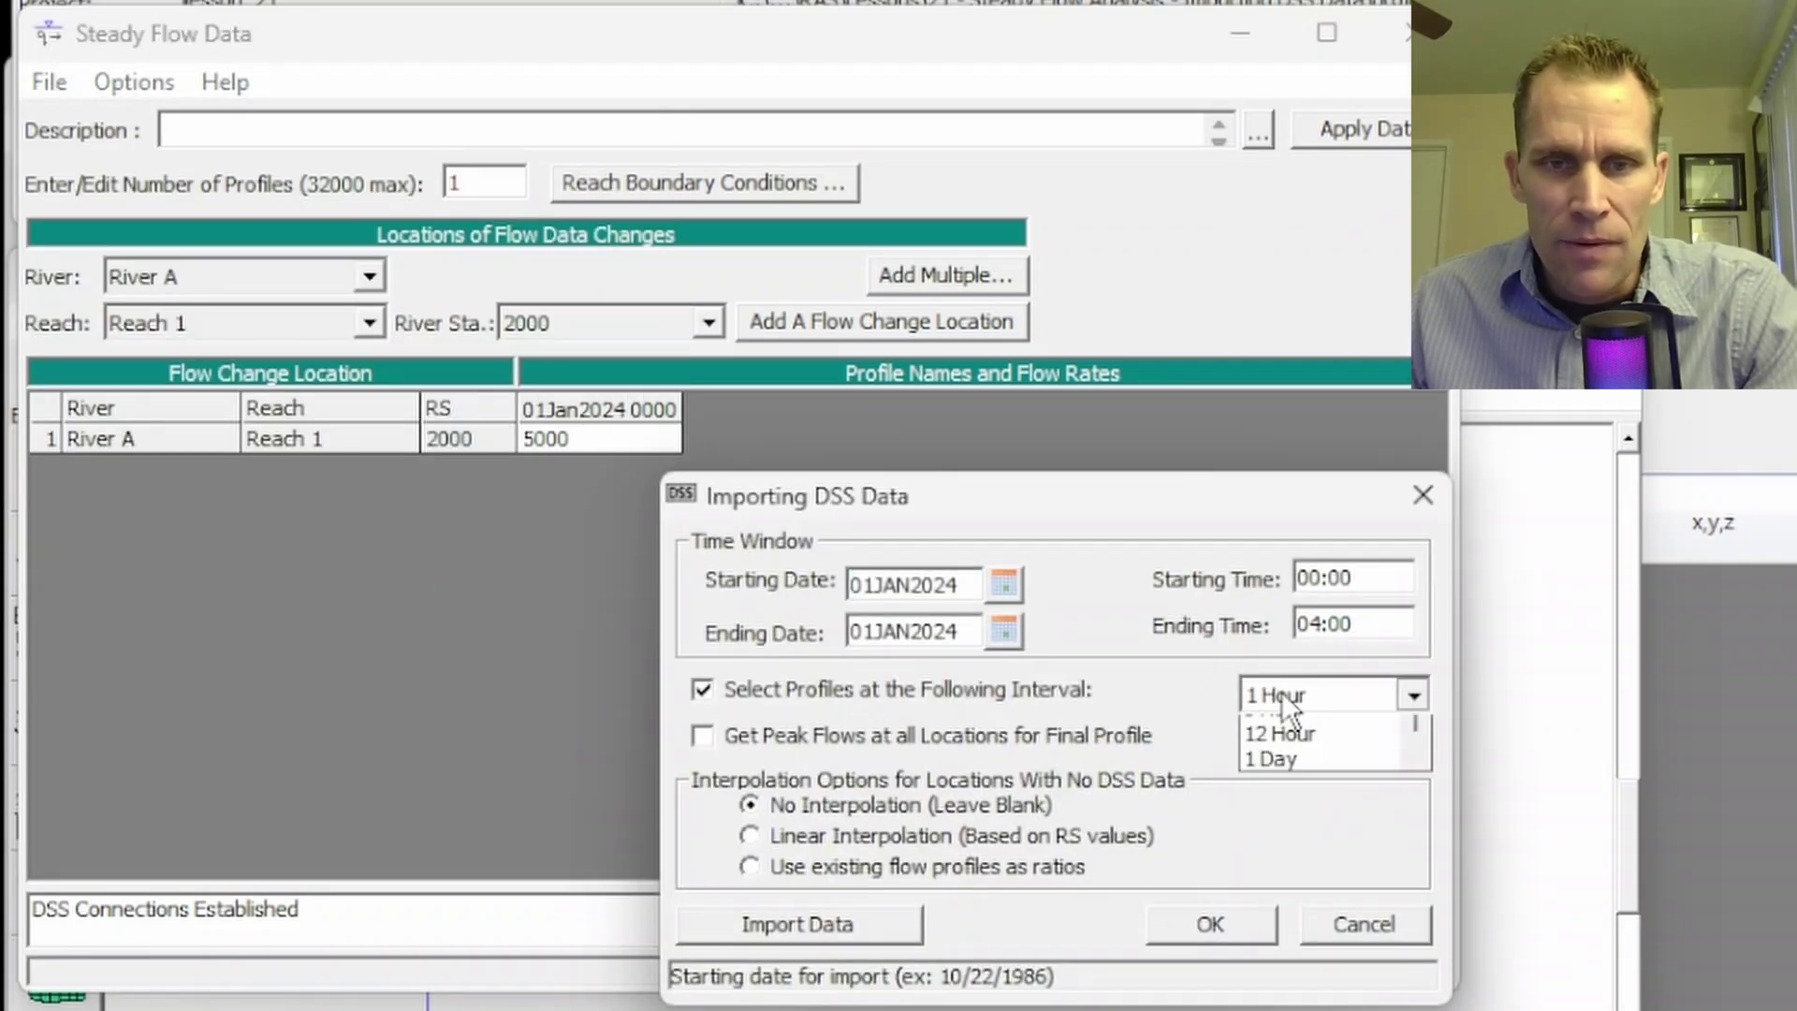
scroll(1310, 758, "up", 4)
scroll(1316, 744, "down", 3)
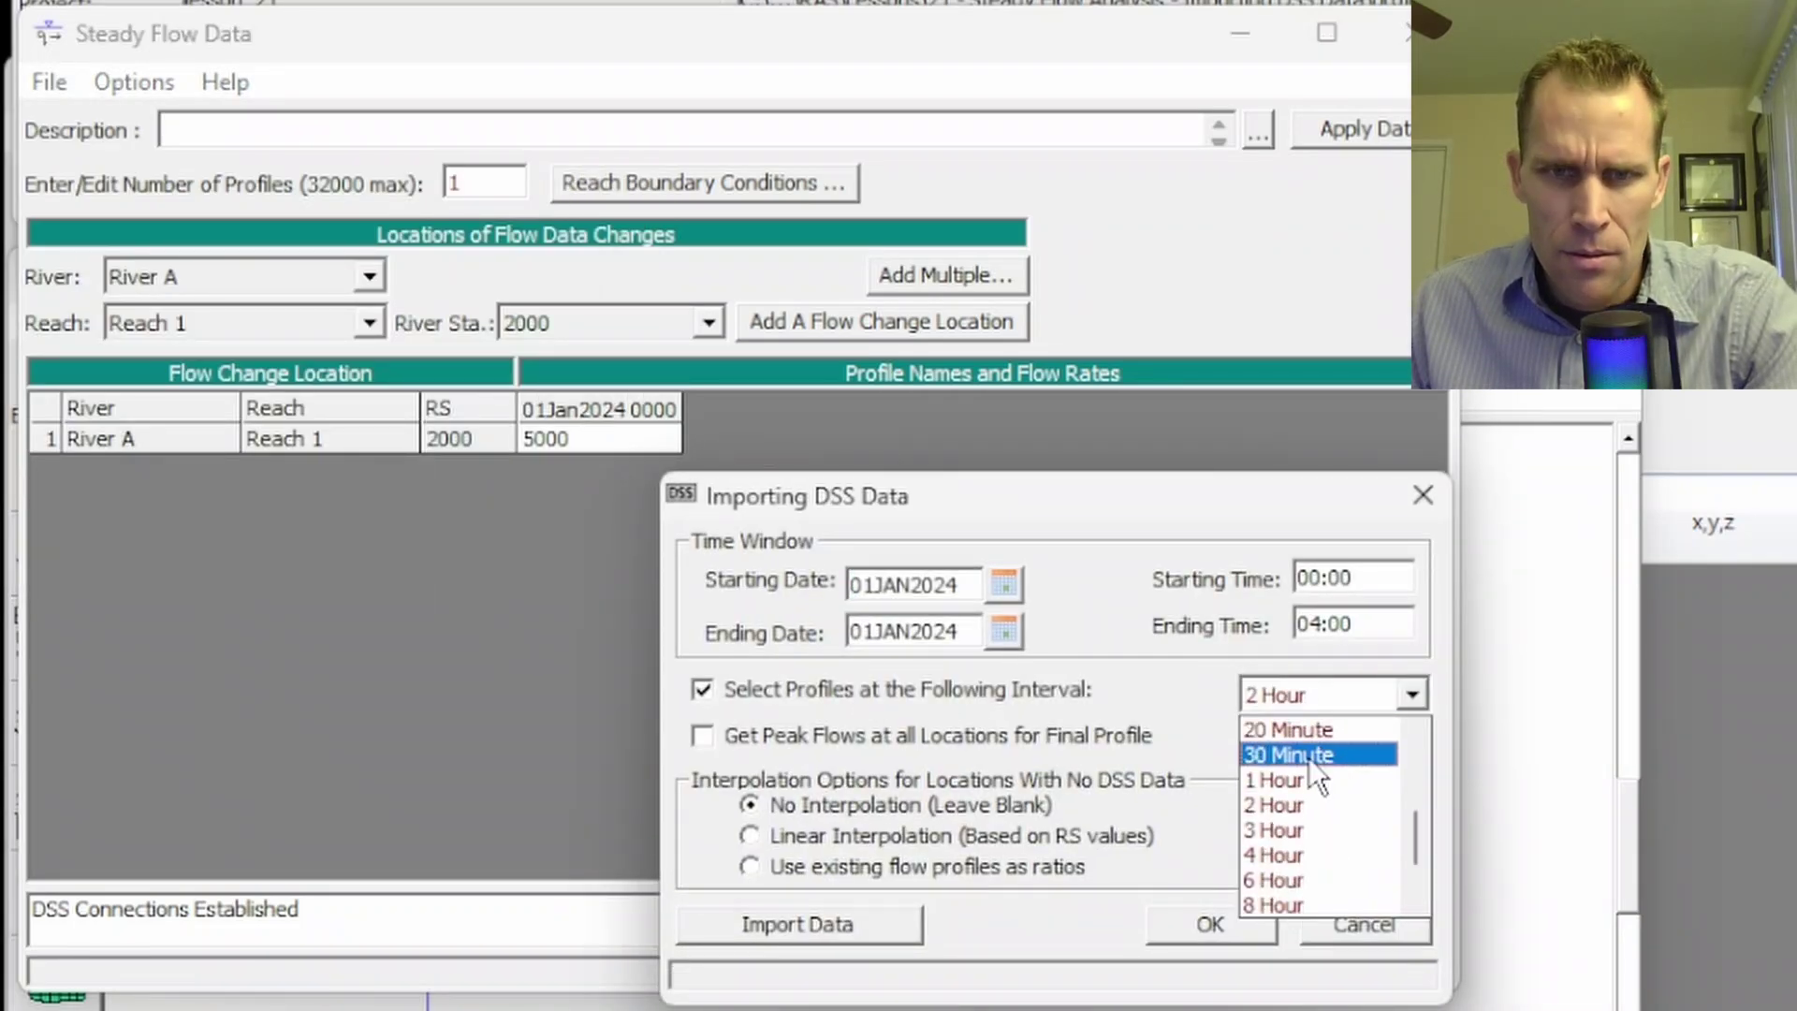
left_click(1308, 754)
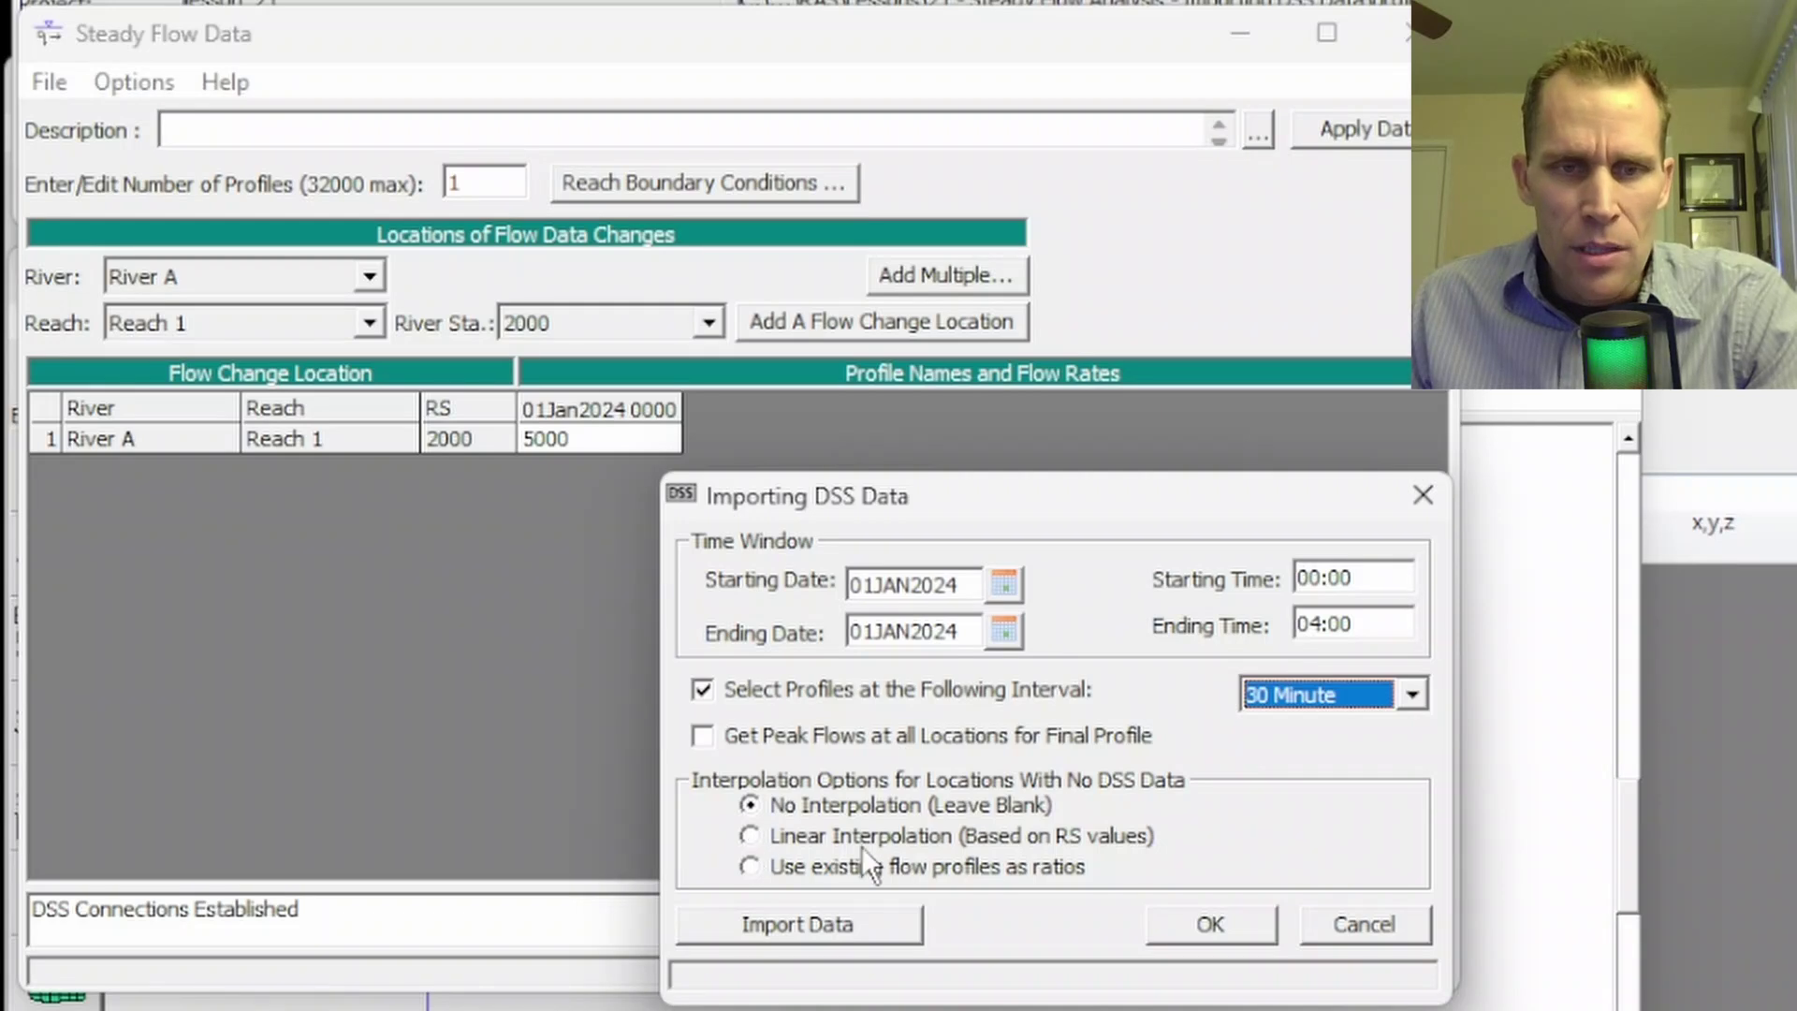
left_click(749, 835)
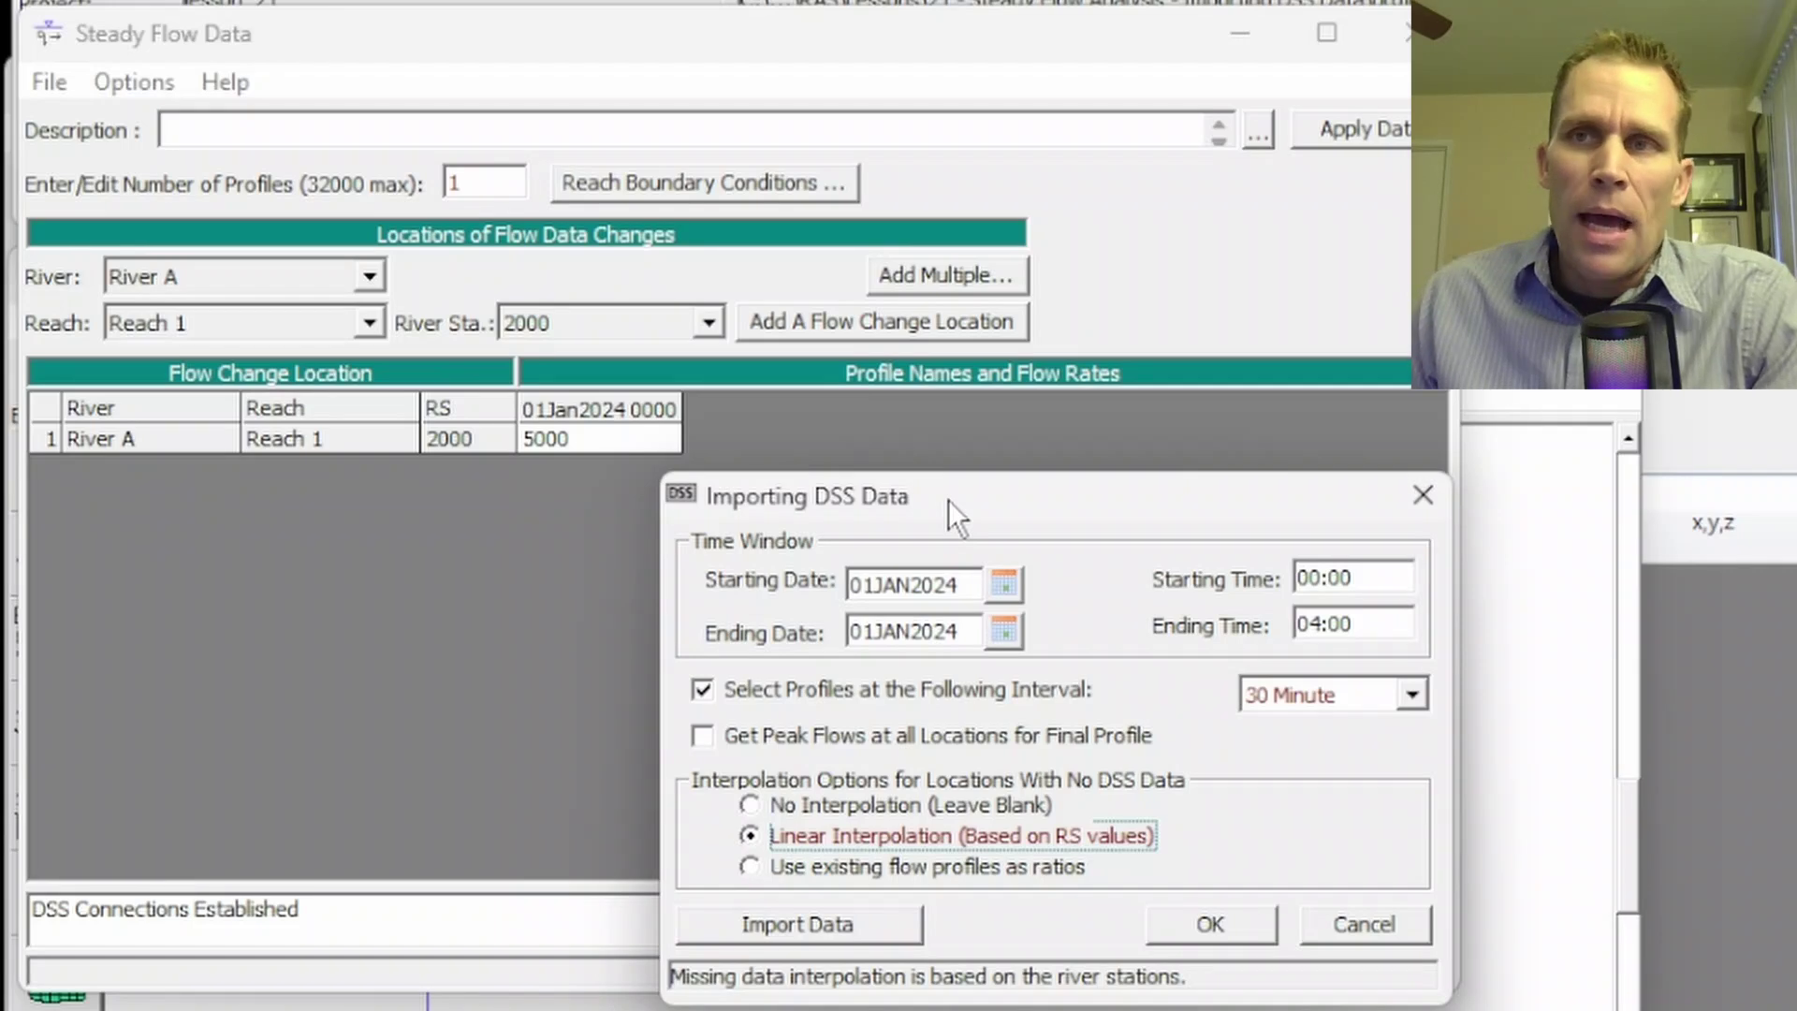
left_click(818, 926)
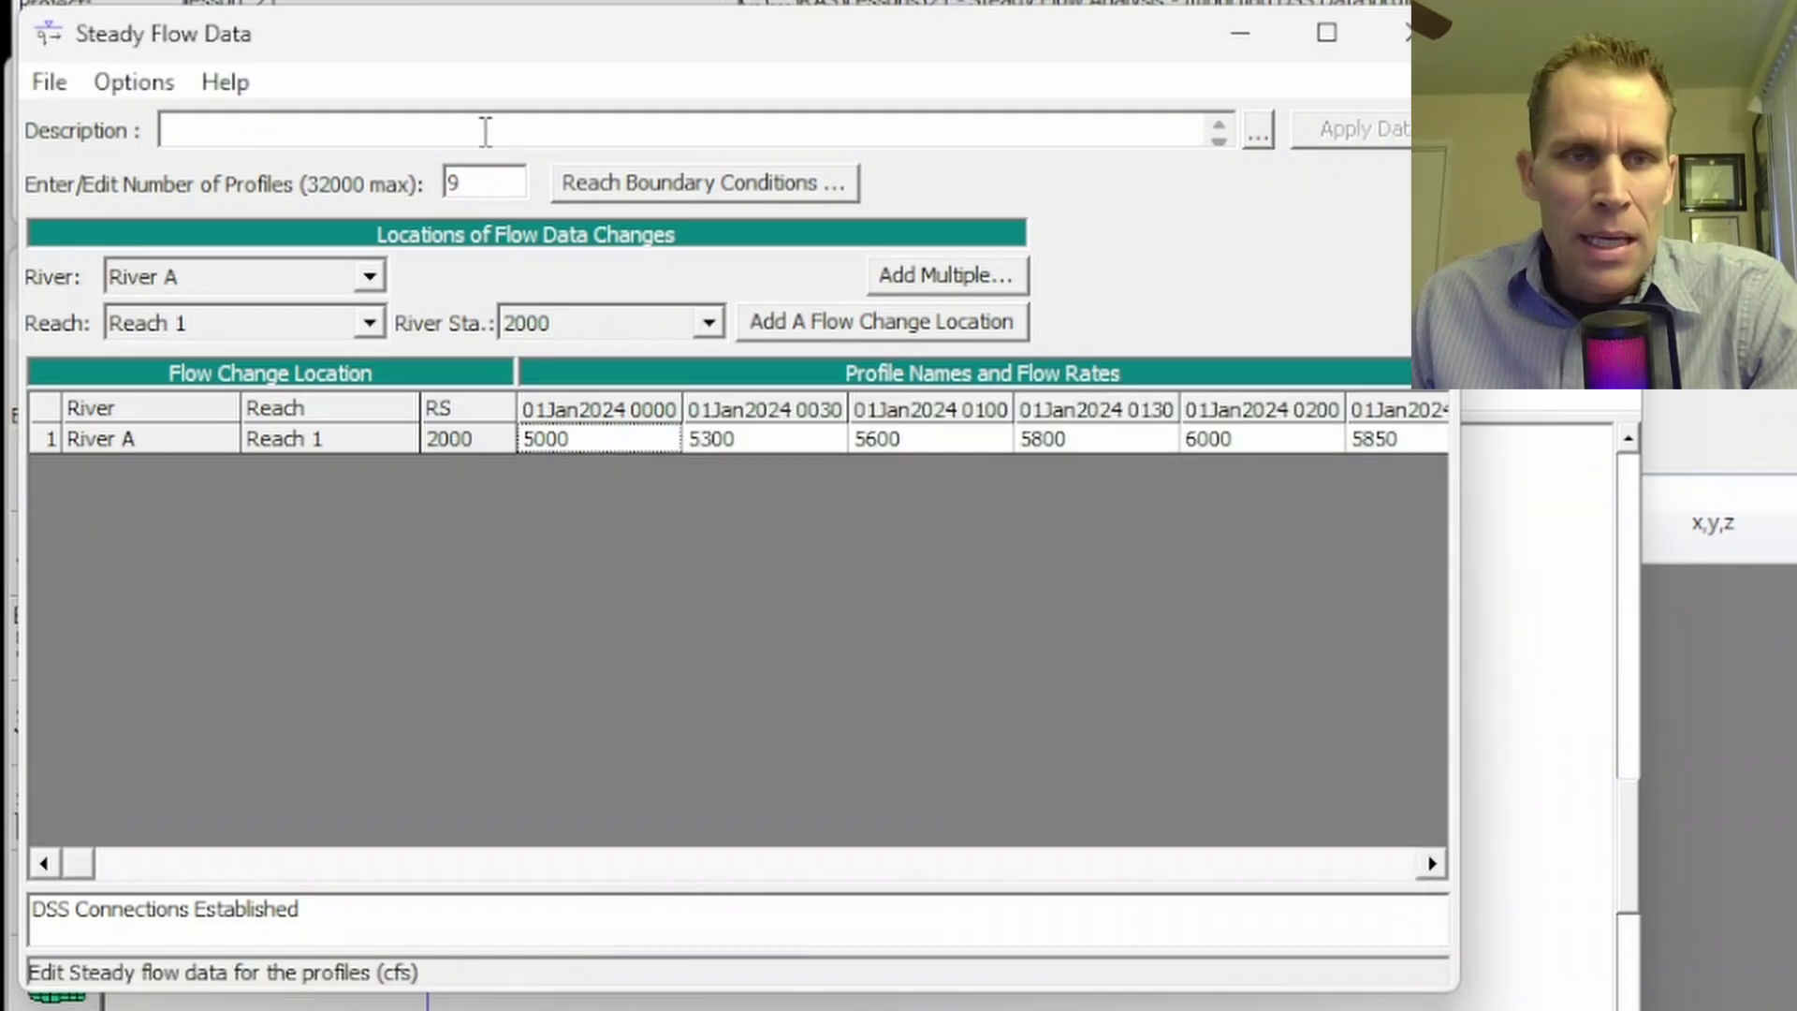
Confirm 9 profiles, widen the editor, and check the 5000, 5300 and 5600 cfs flows
left_click(451, 184)
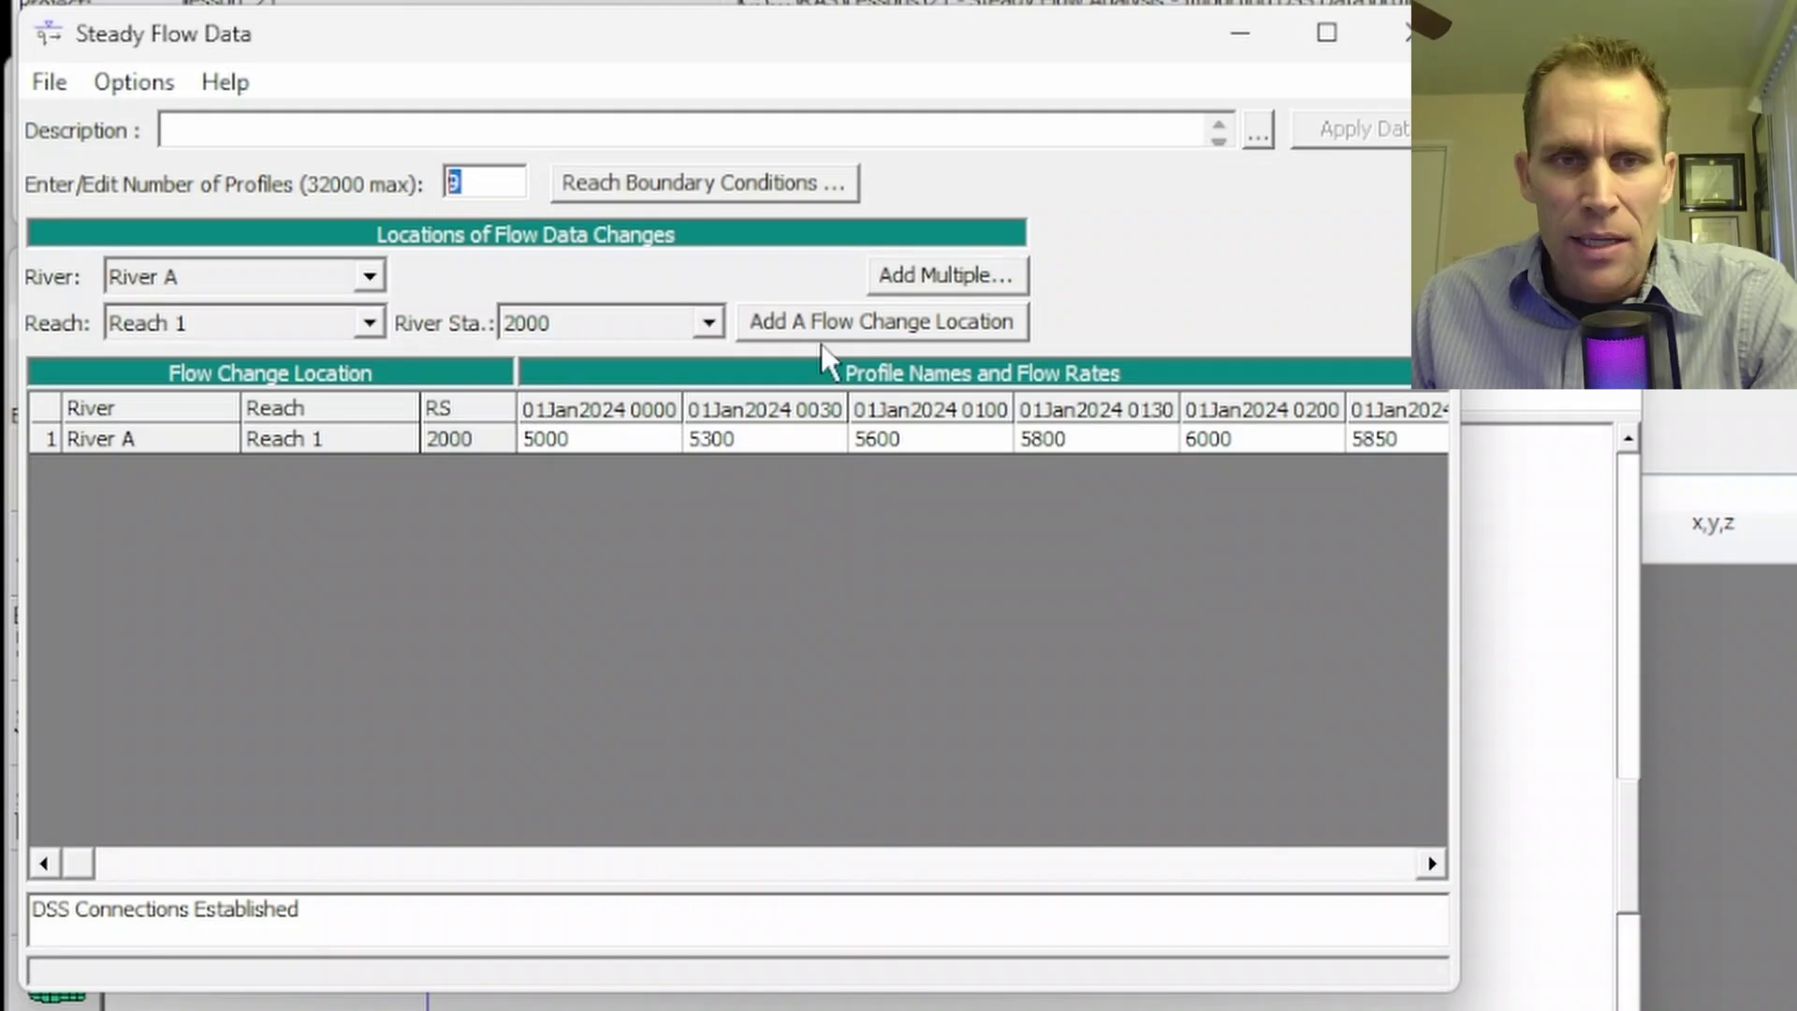
left_click_drag(1457, 622, 1787, 627)
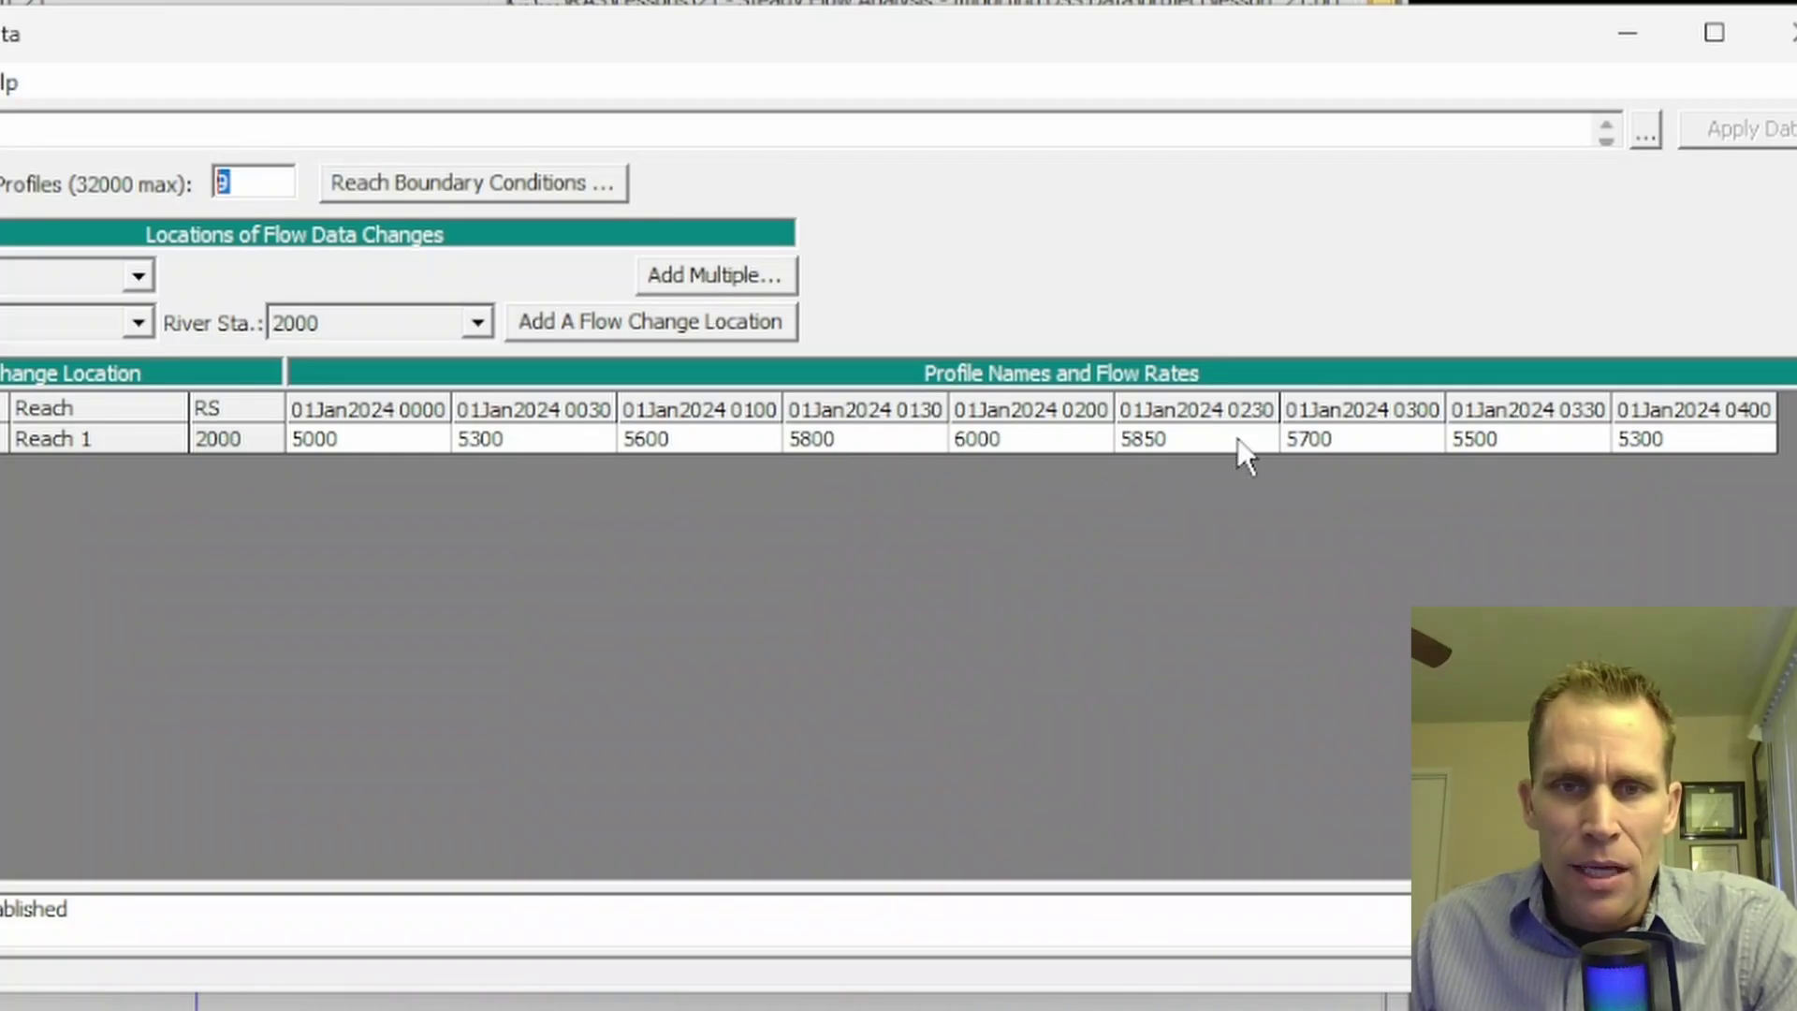
left_click(462, 448)
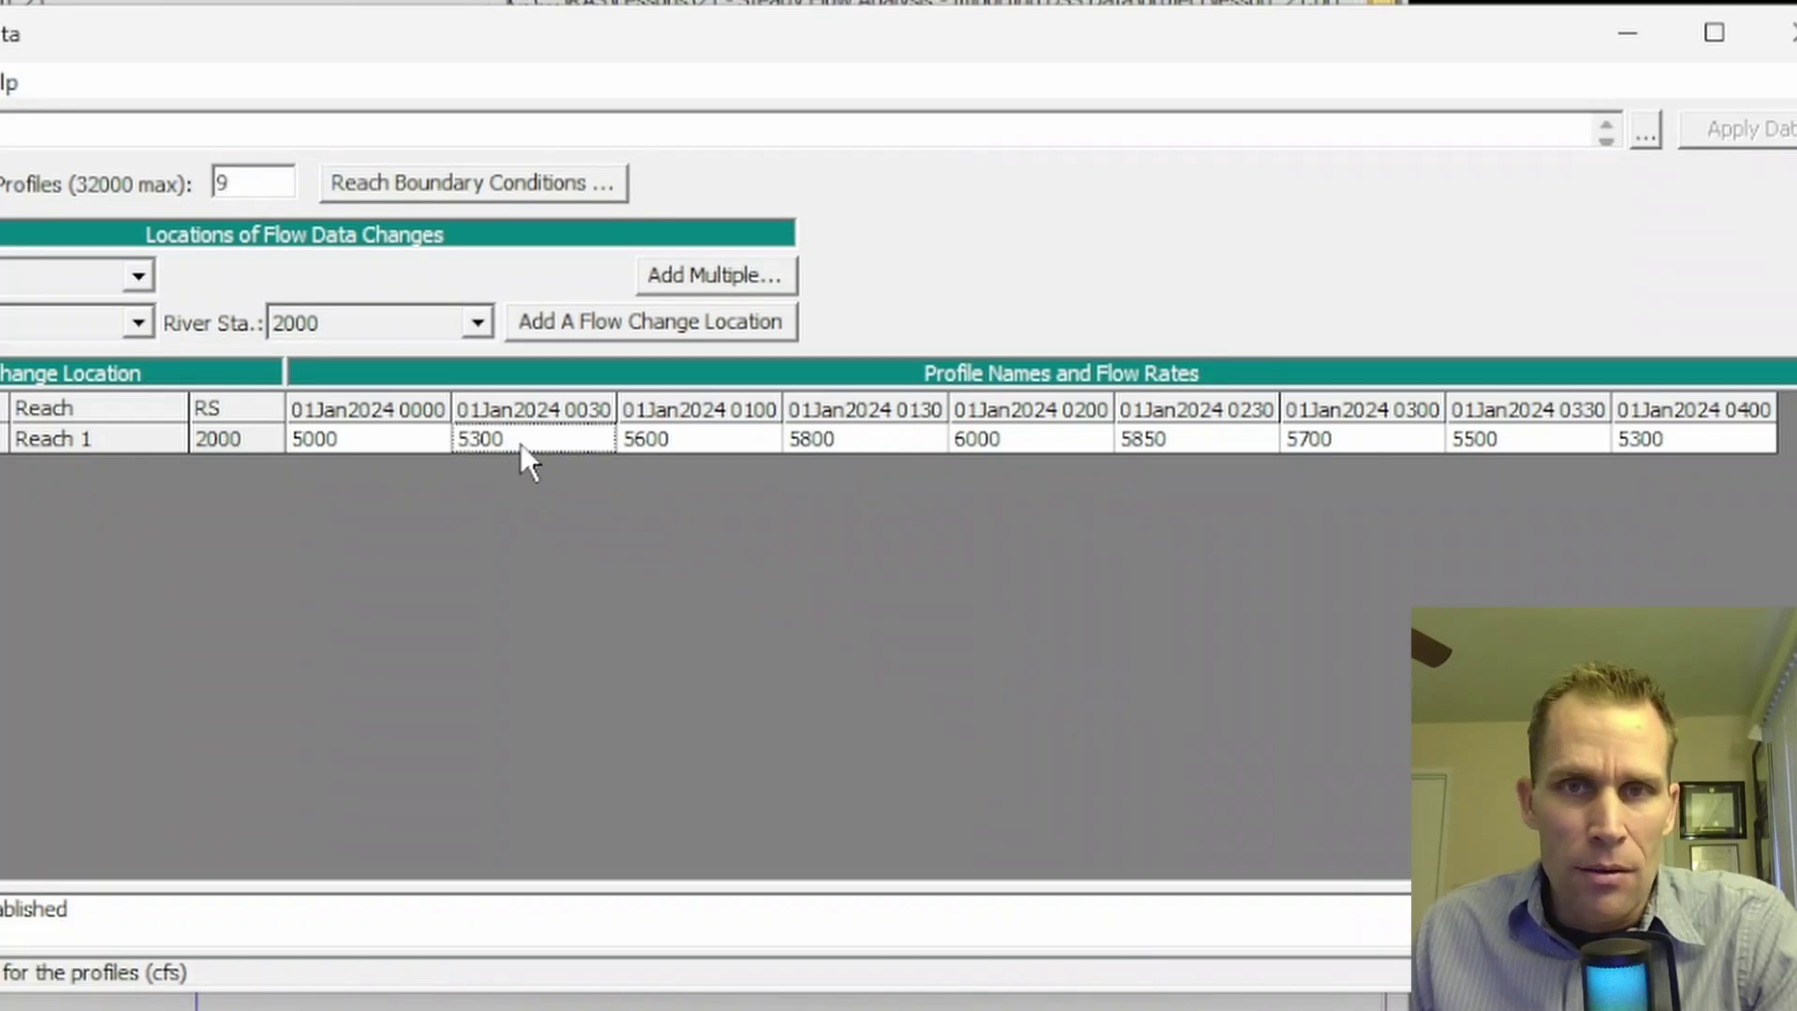
left_click(356, 444)
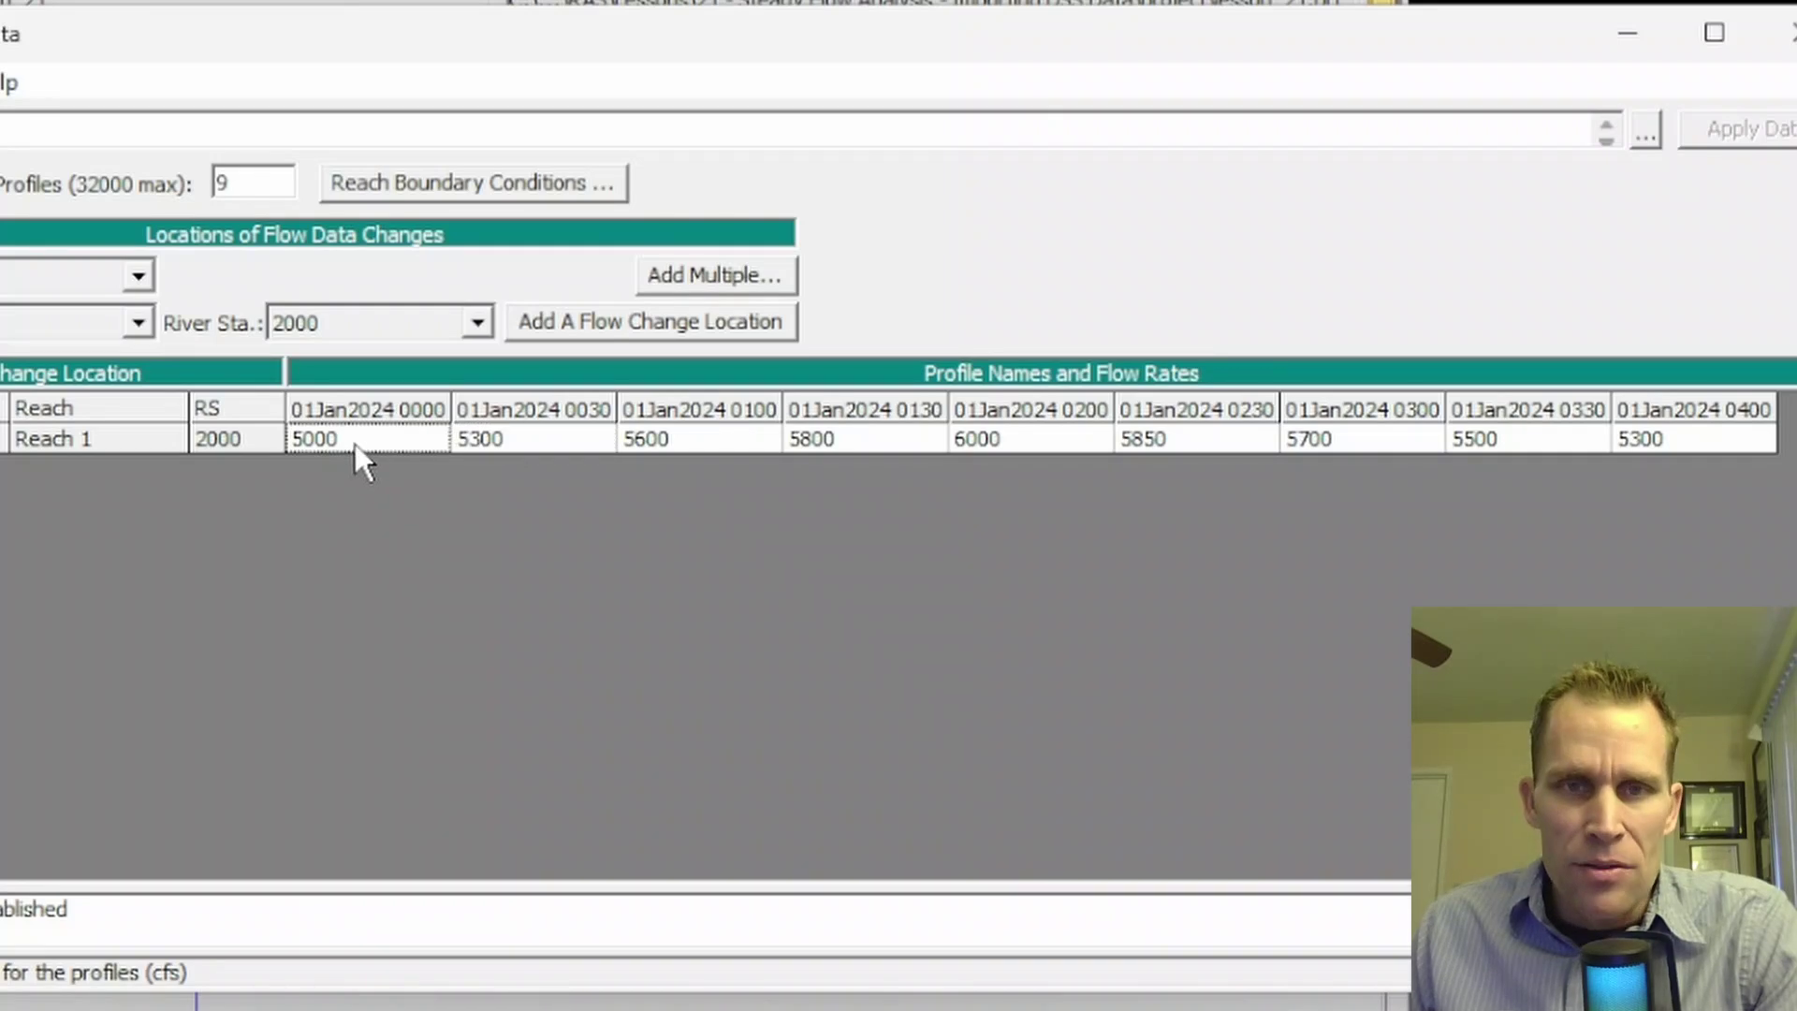
left_click(716, 446)
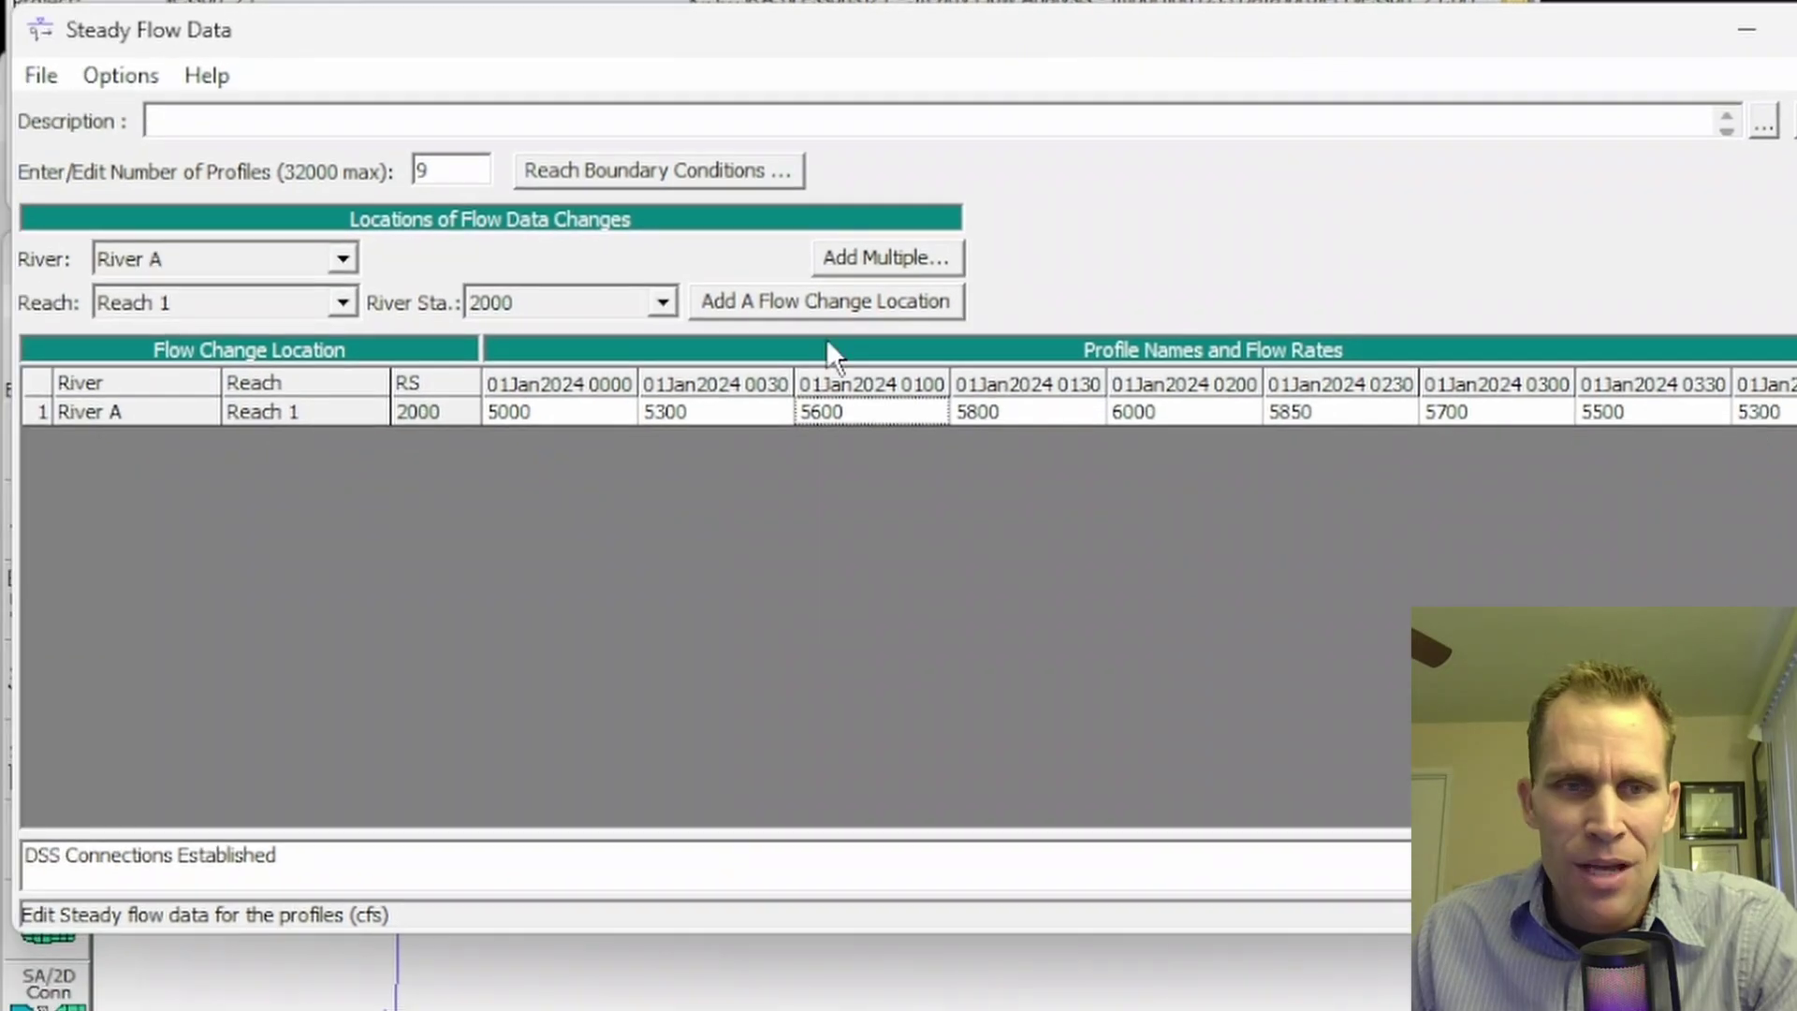
left_click(120, 75)
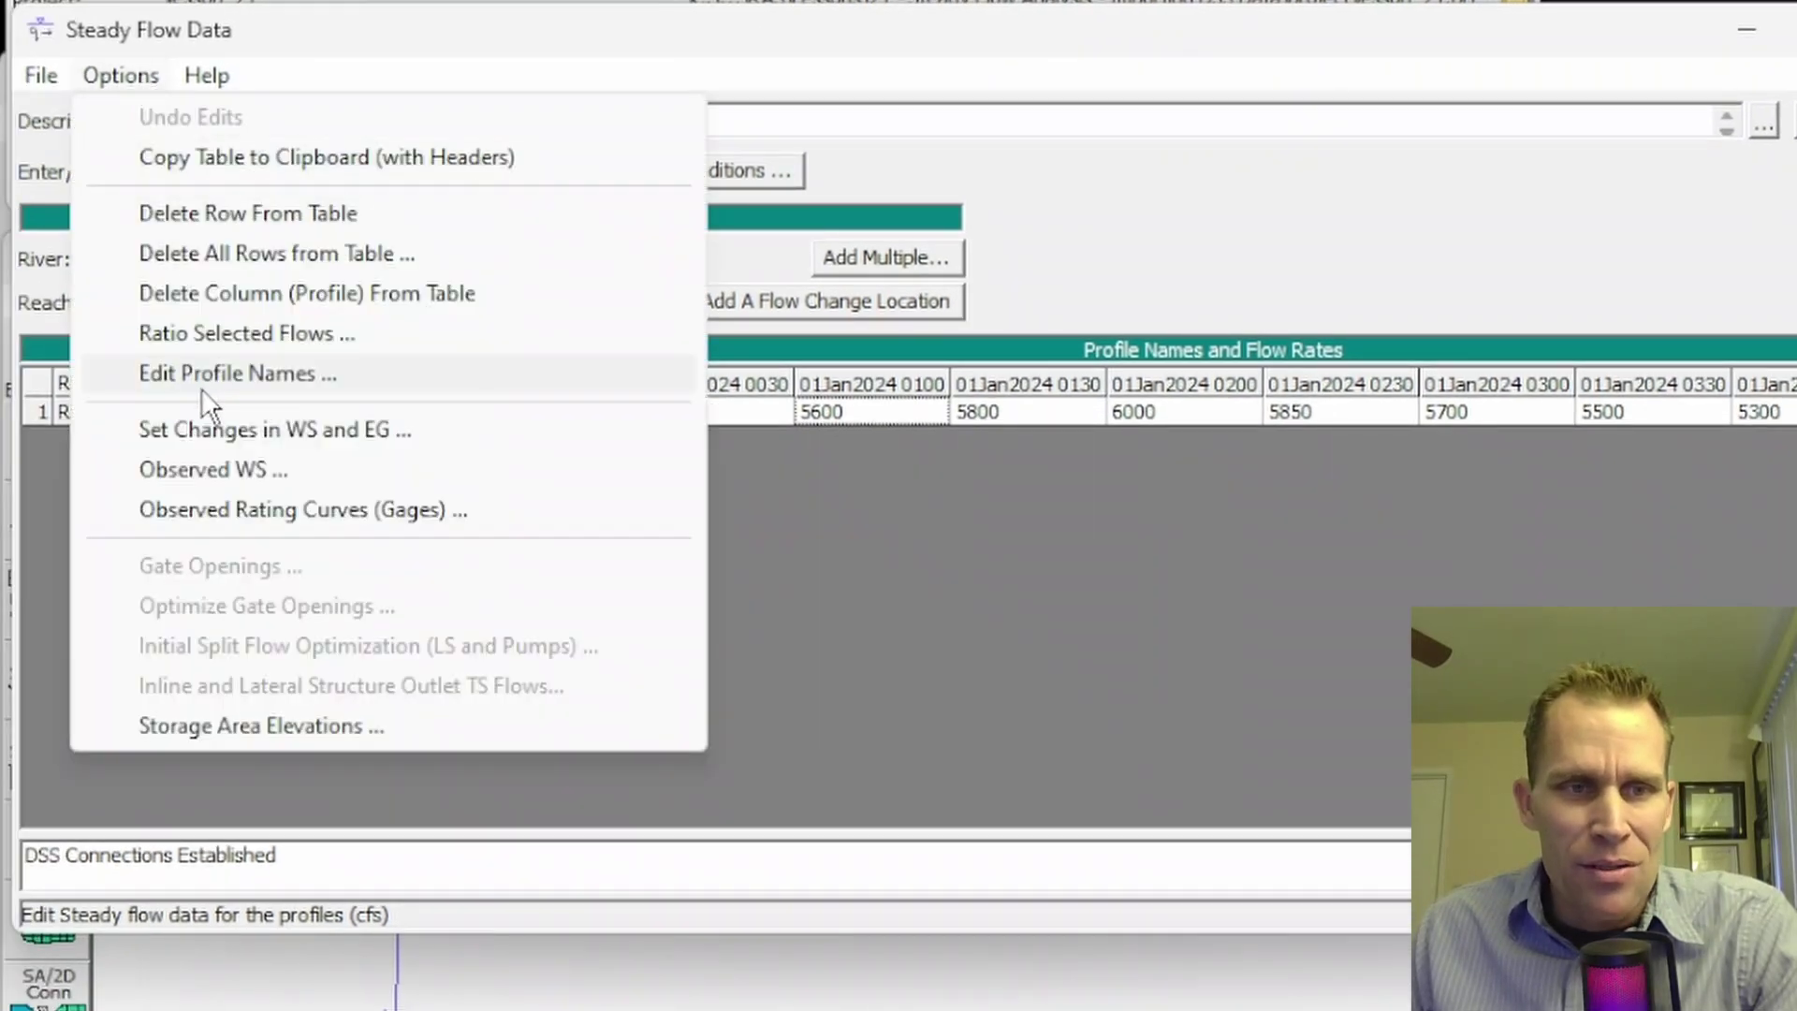
left_click(234, 374)
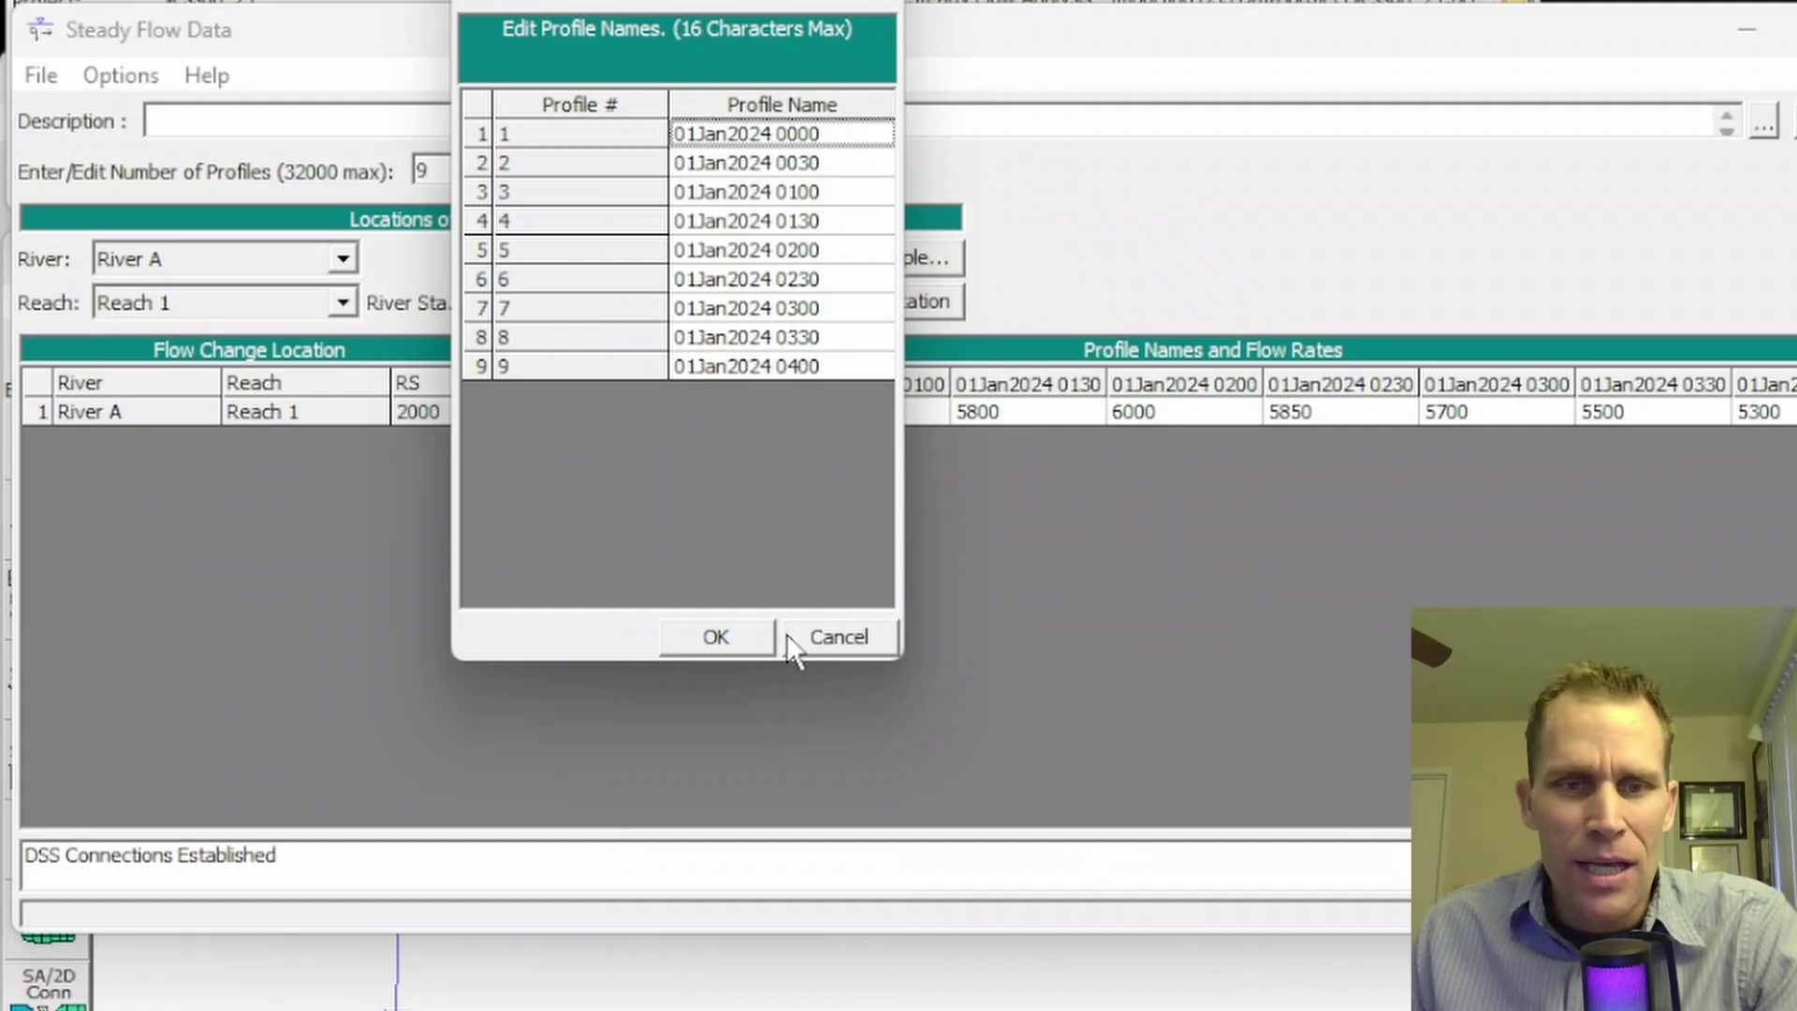
left_click(737, 642)
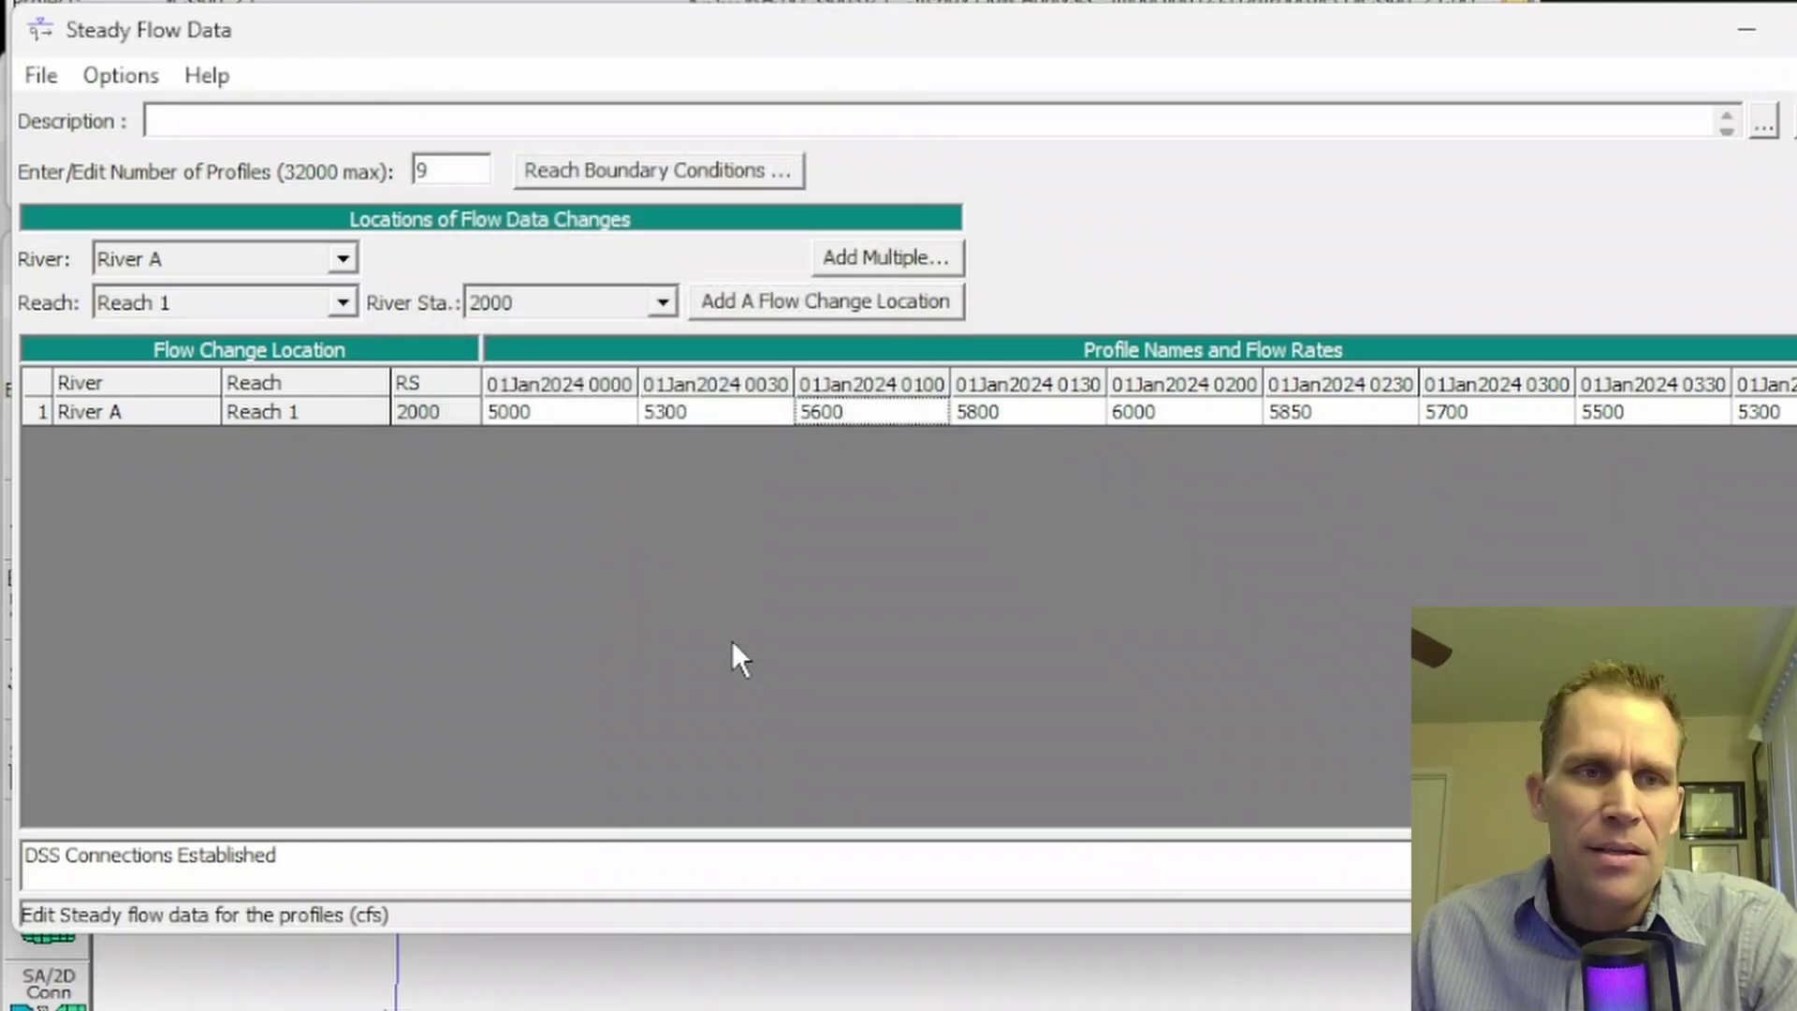
left_click(121, 75)
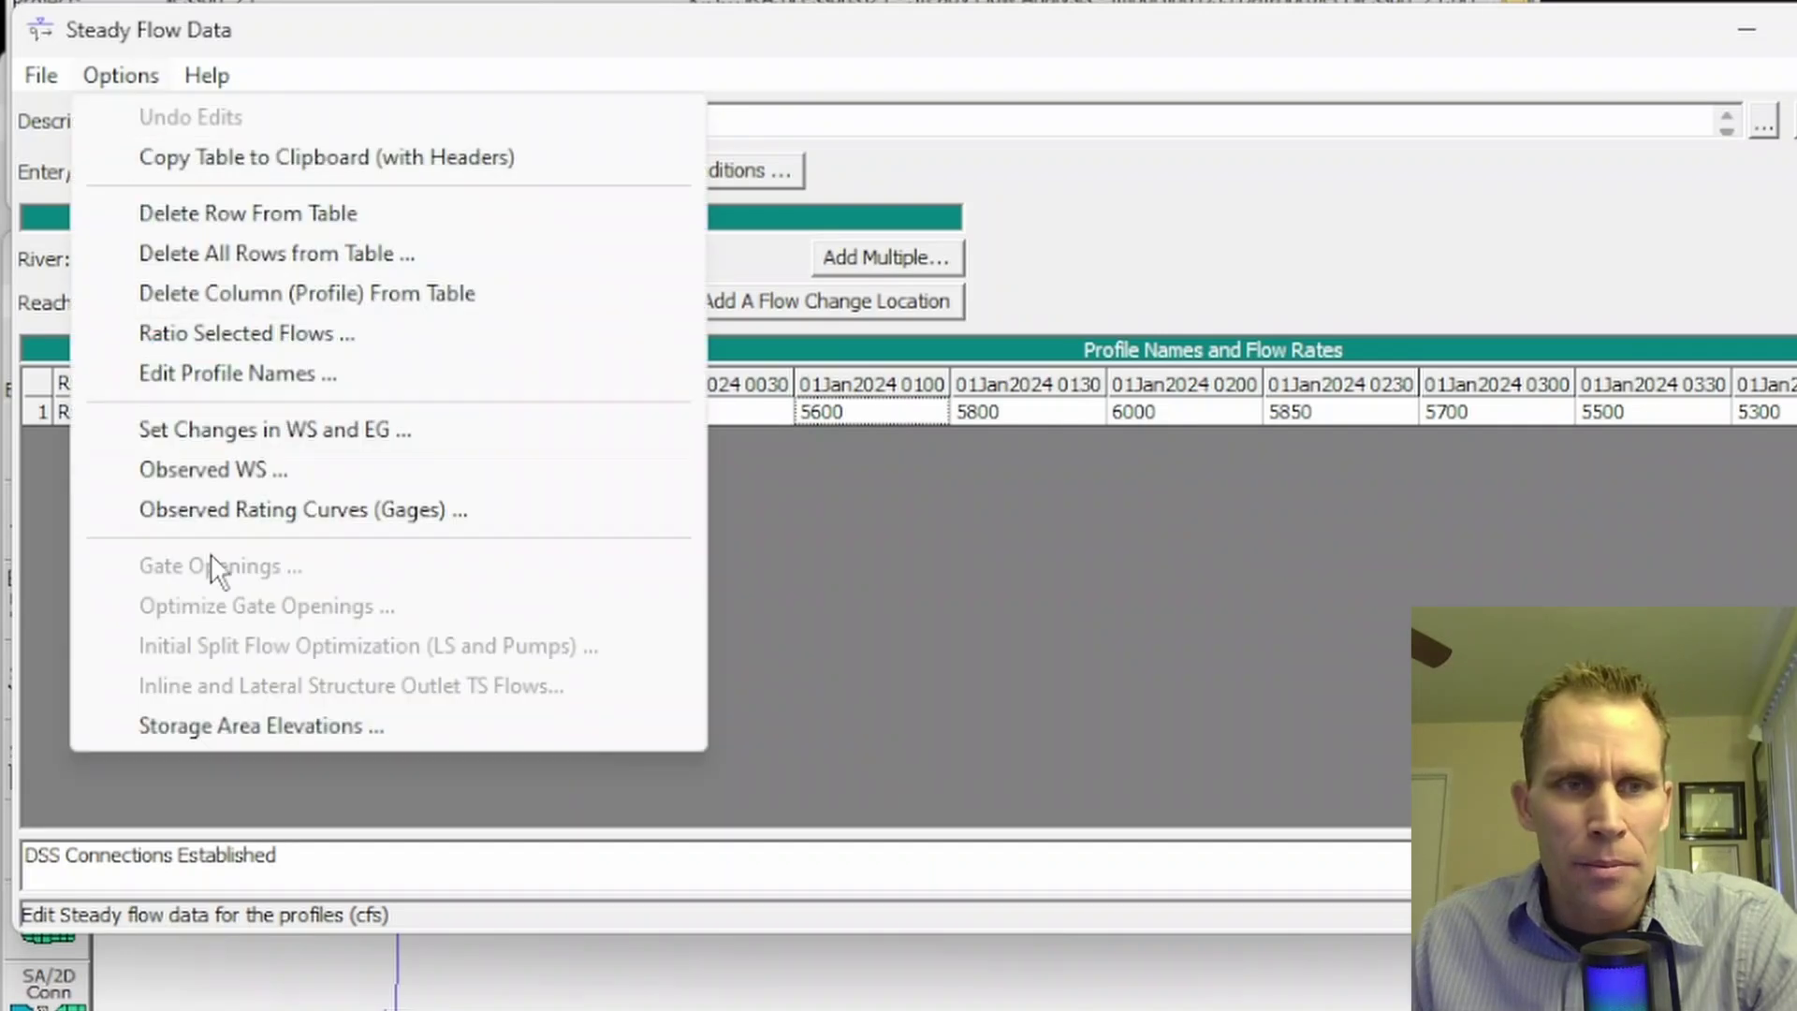
left_click(900, 37)
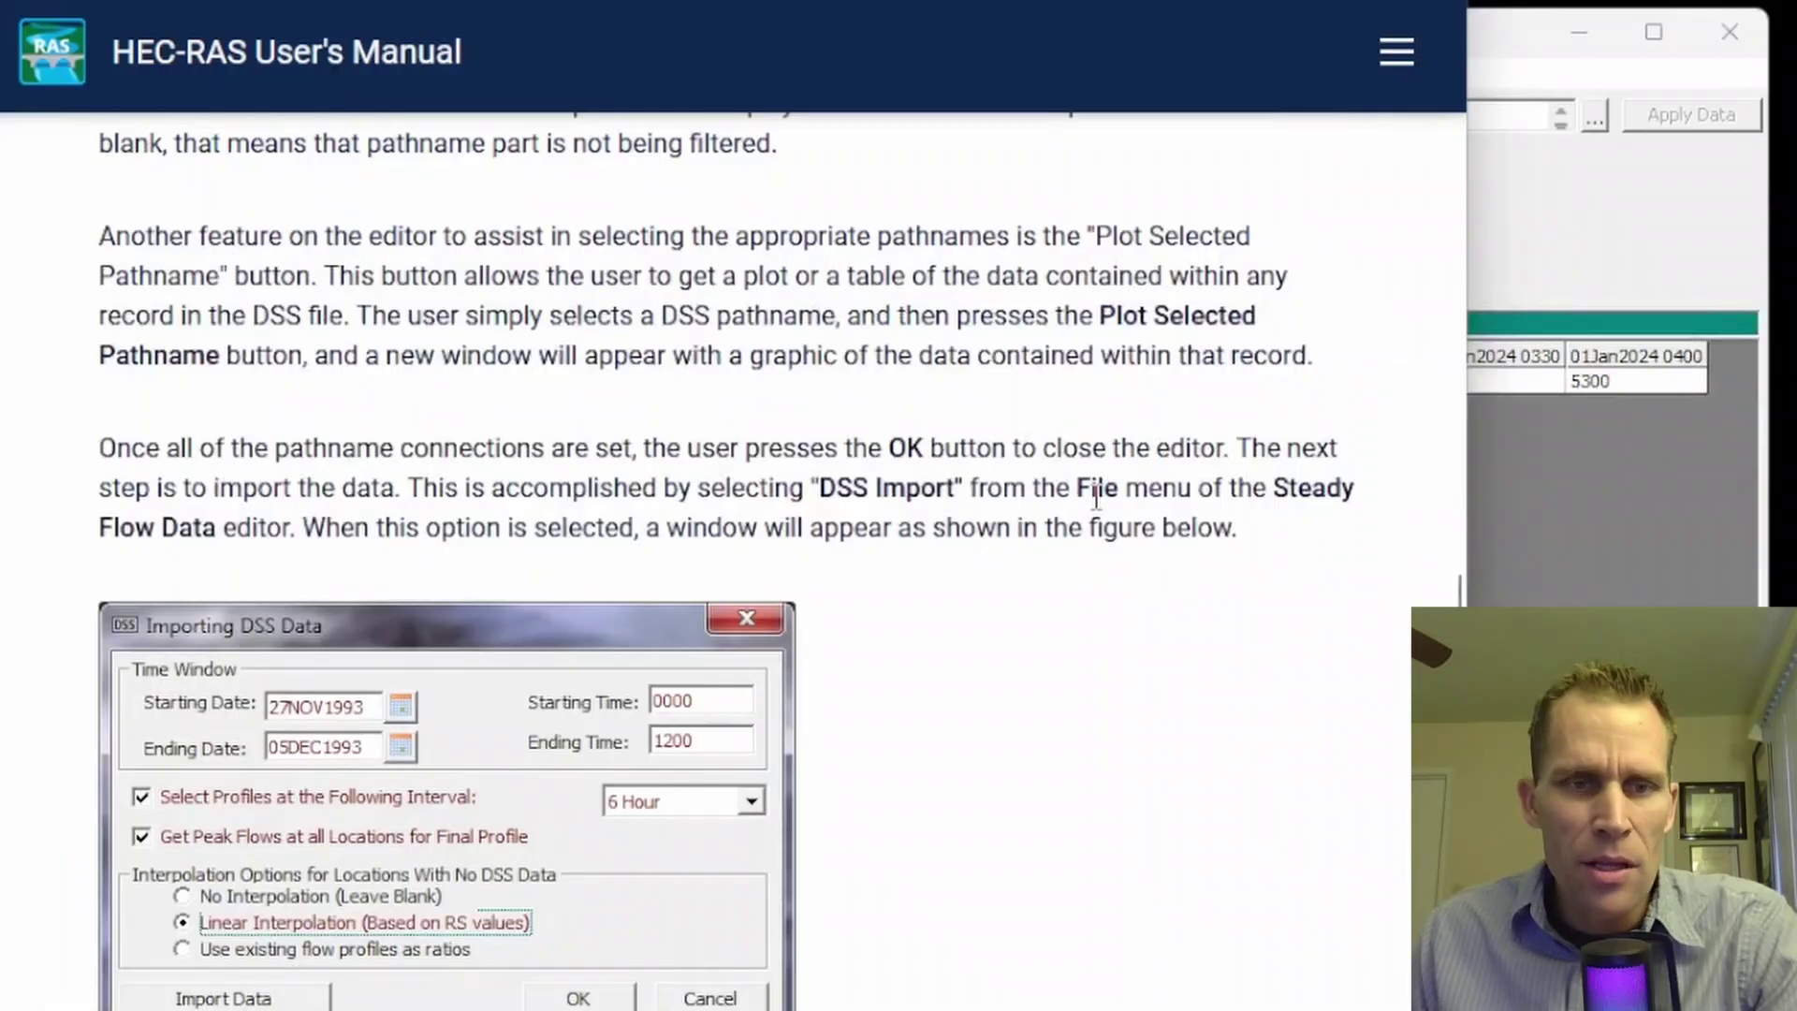
Read through the manual's Importing DSS Data headings, then switch back to HEC-RAS
scroll(1096, 496, "down", 3)
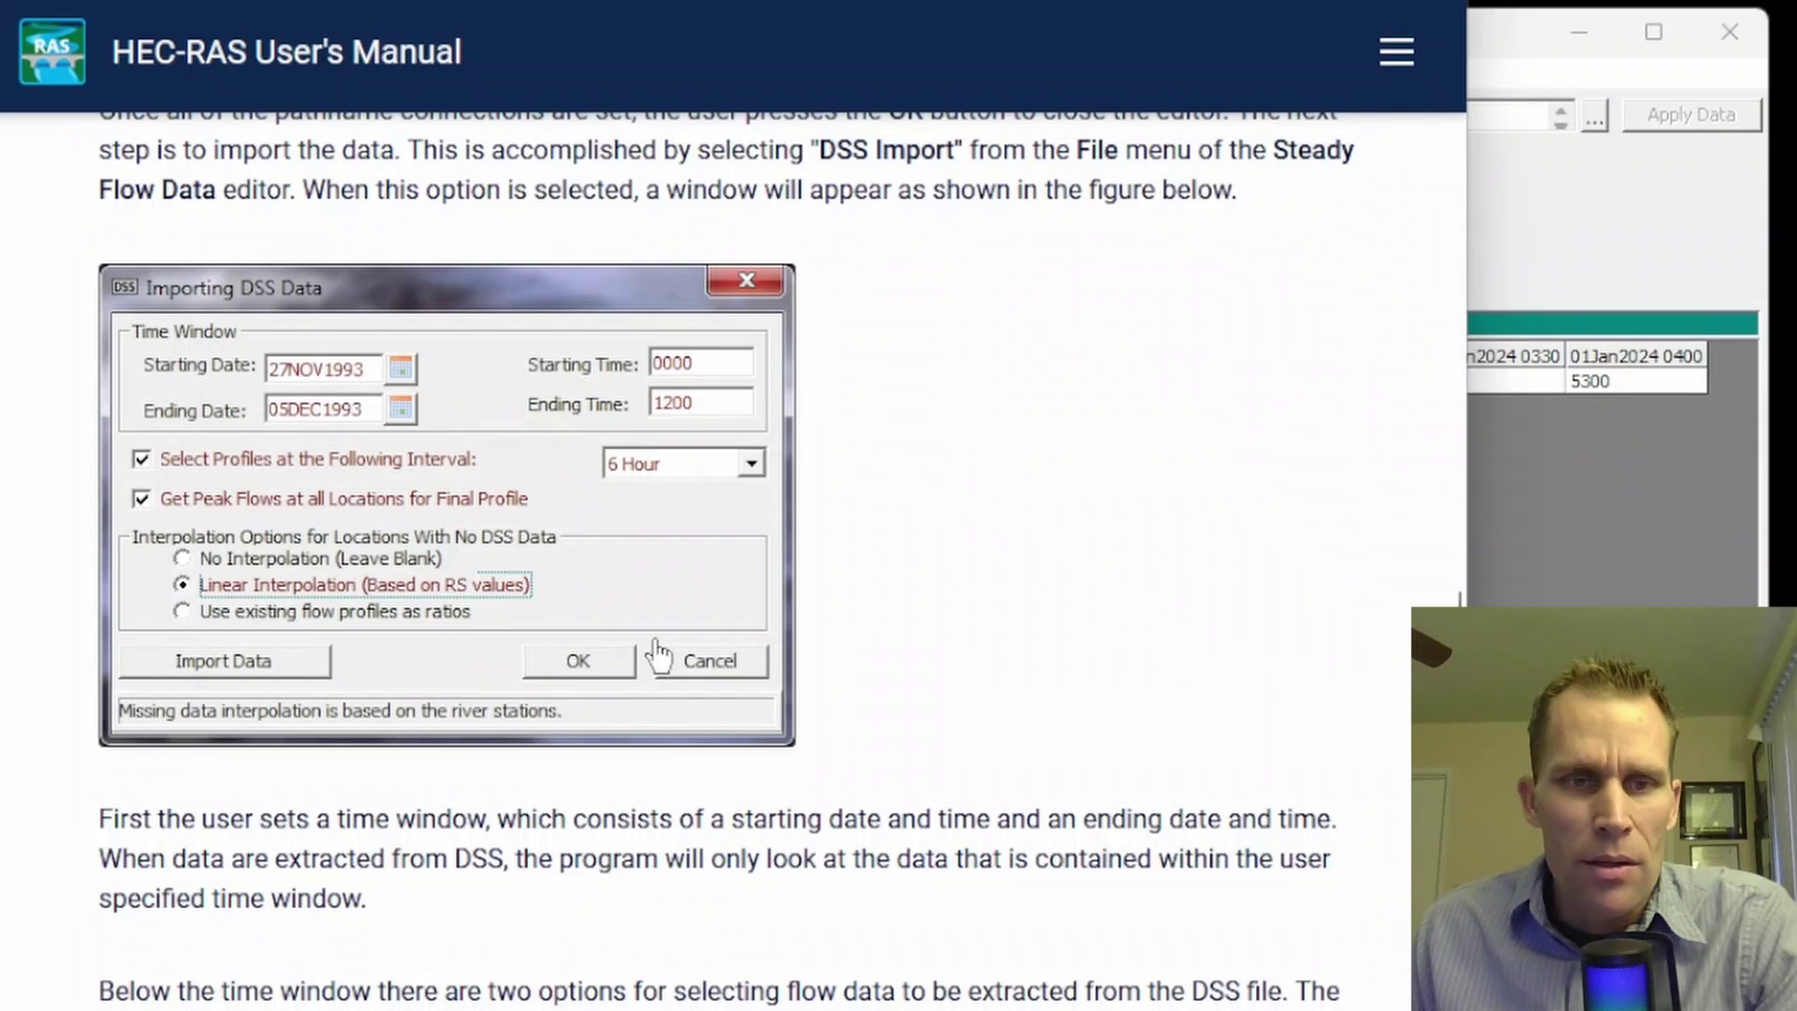
scroll(1002, 621, "down", 3)
scroll(1001, 622, "down", 6)
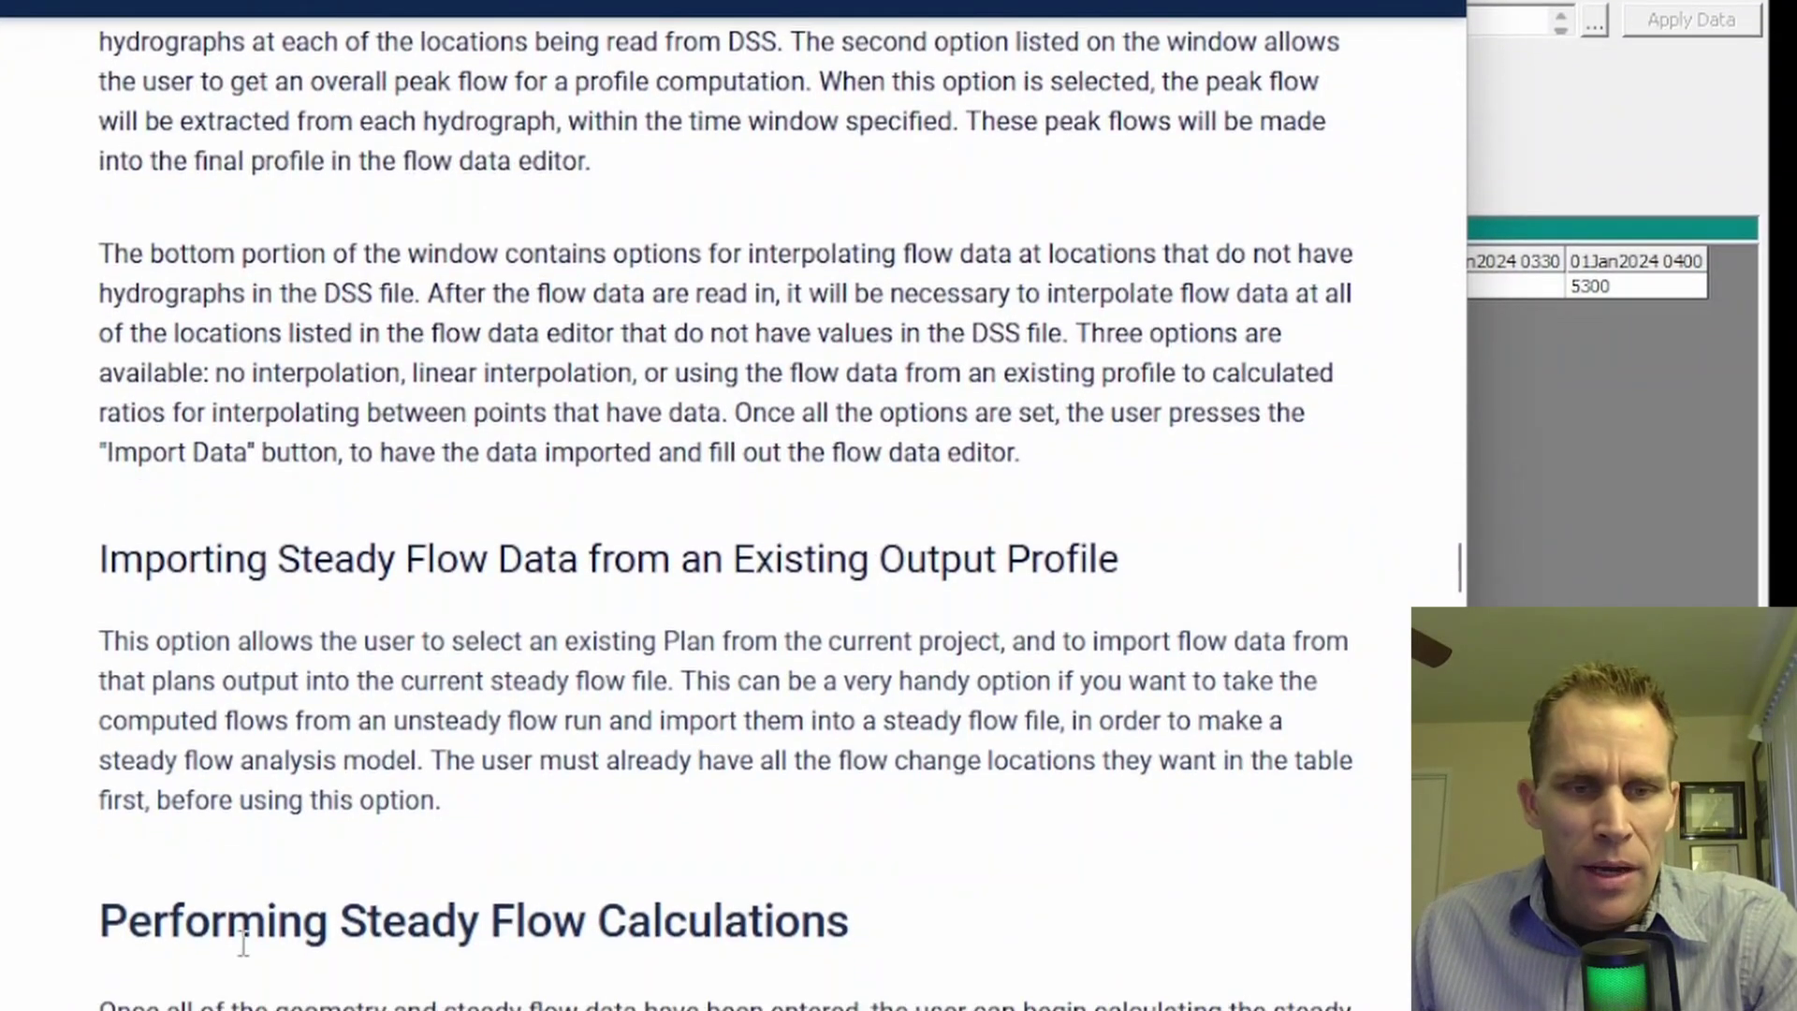
left_click_drag(99, 971, 773, 971)
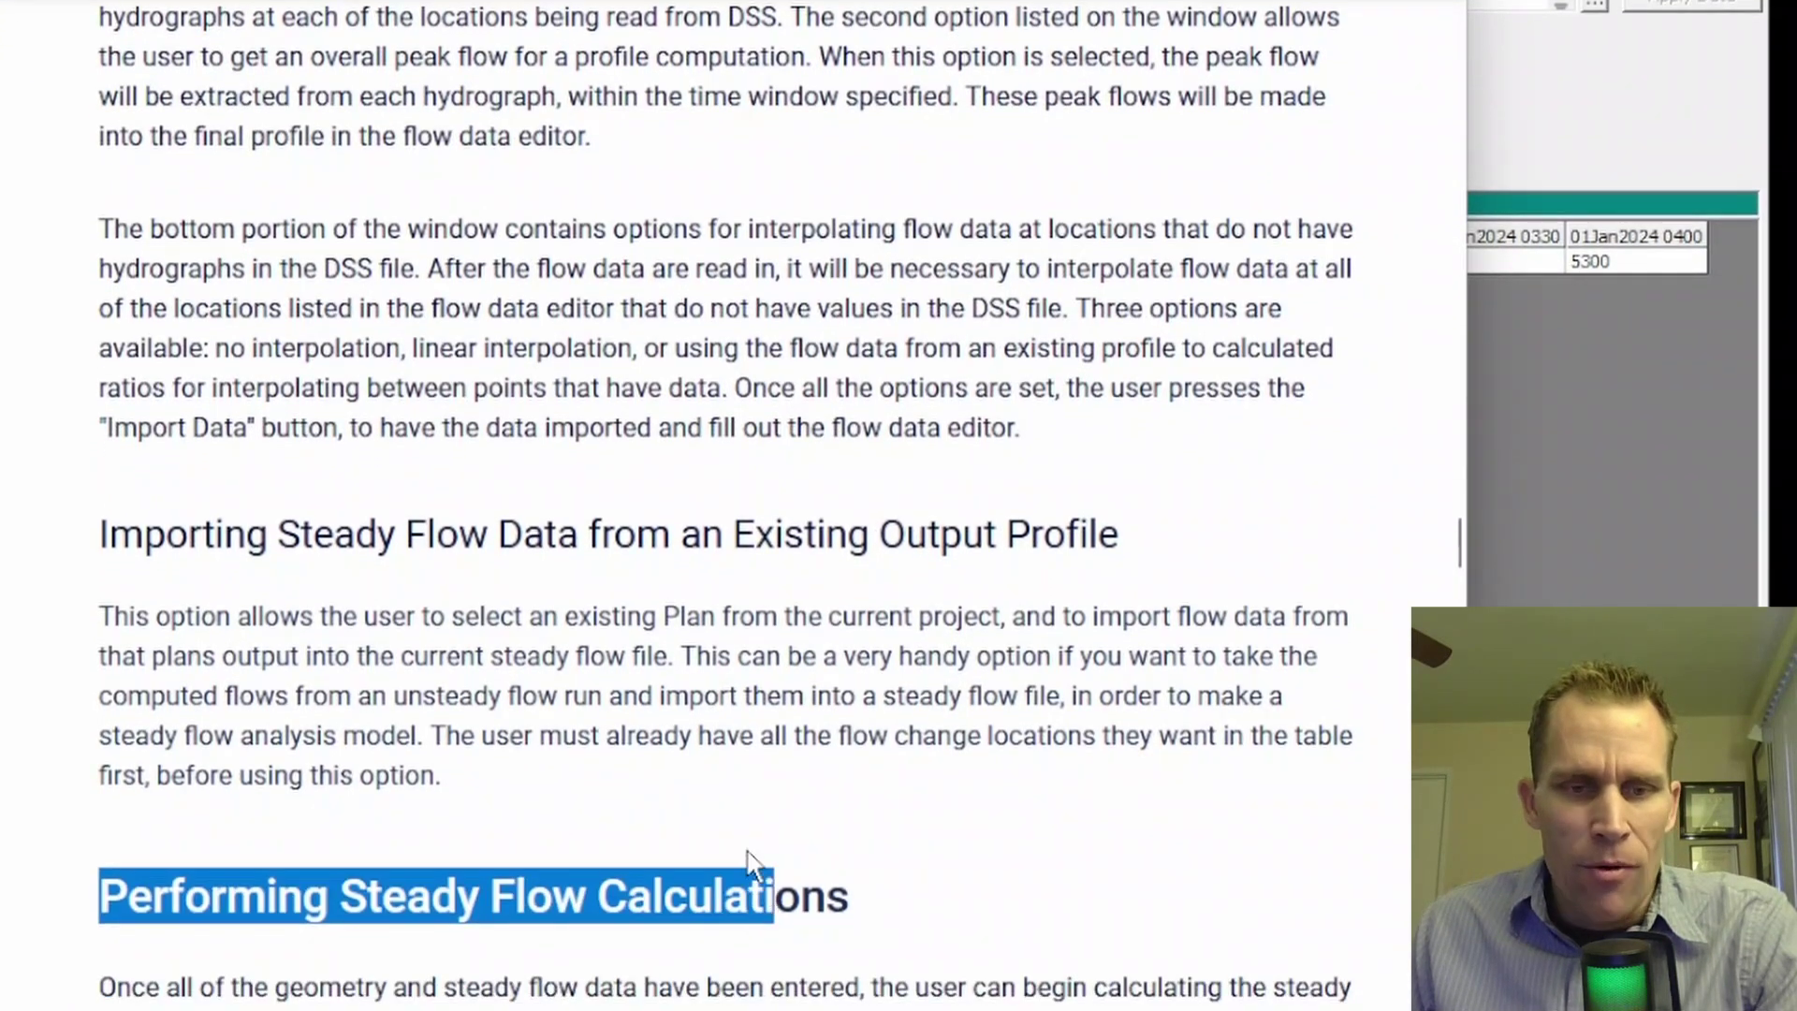
left_click(31, 681)
scroll(32, 681, "down", 2)
left_click_drag(99, 365, 1042, 365)
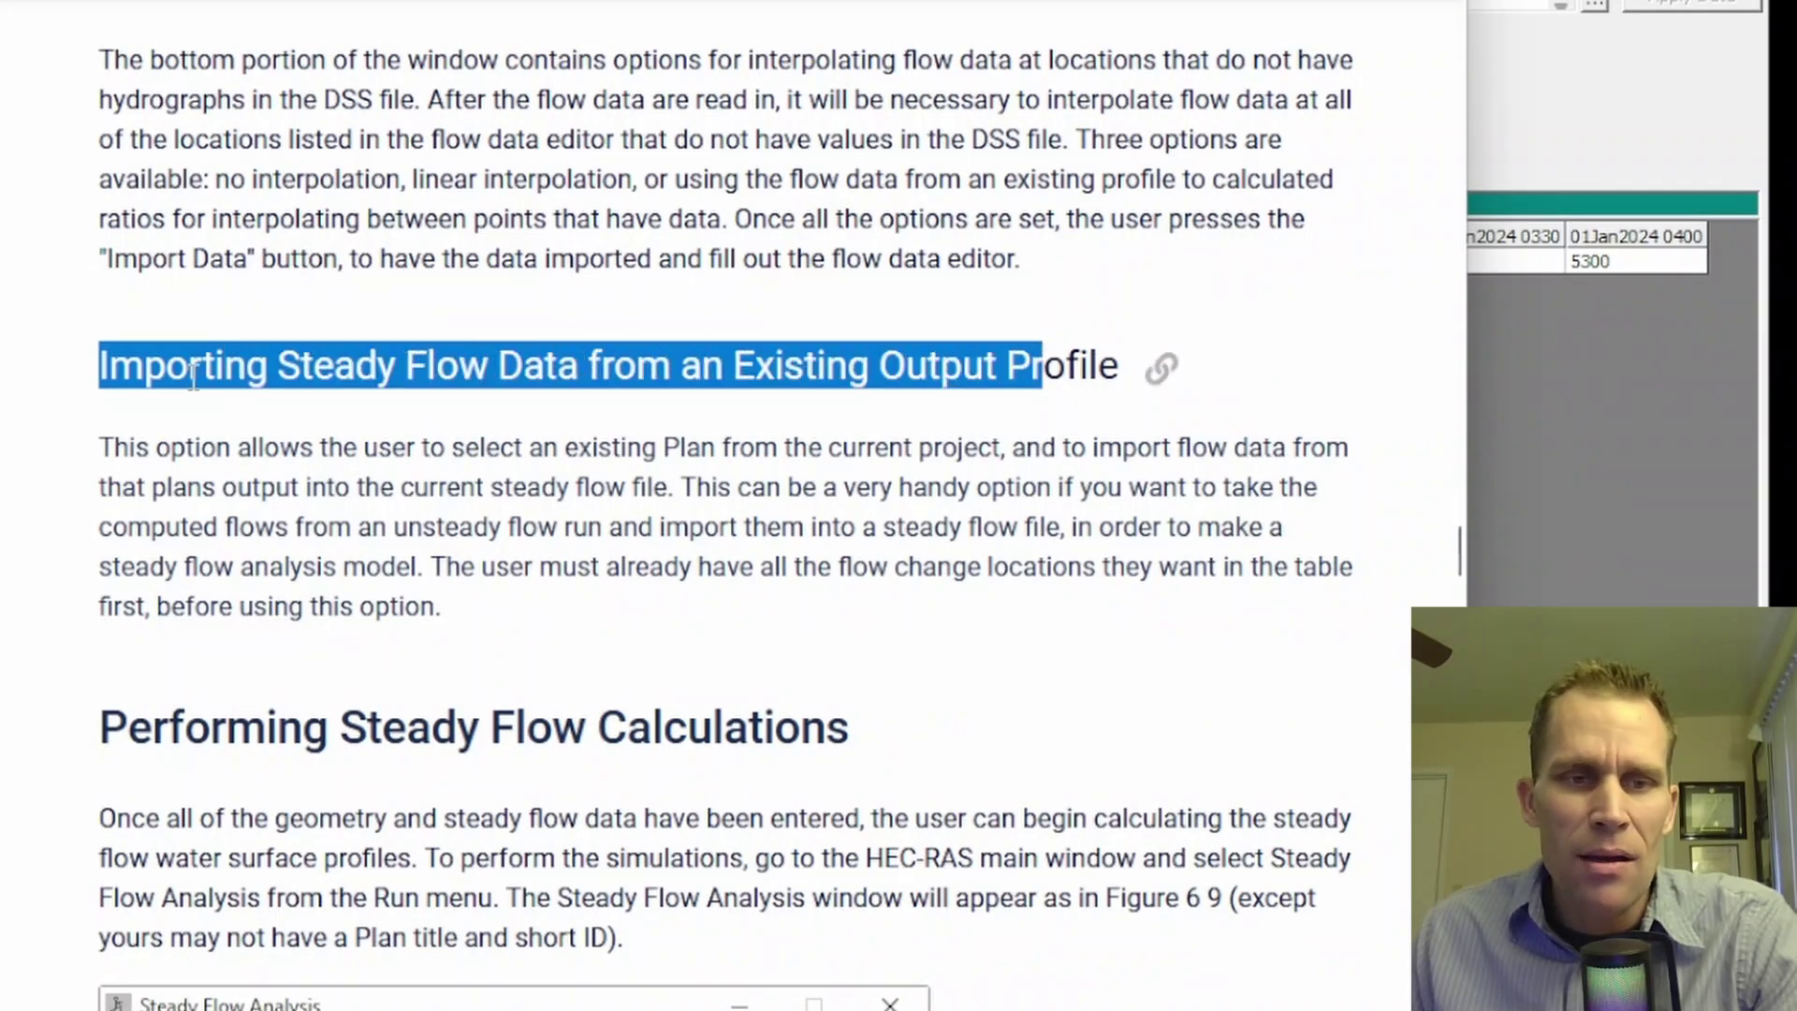
left_click(632, 393)
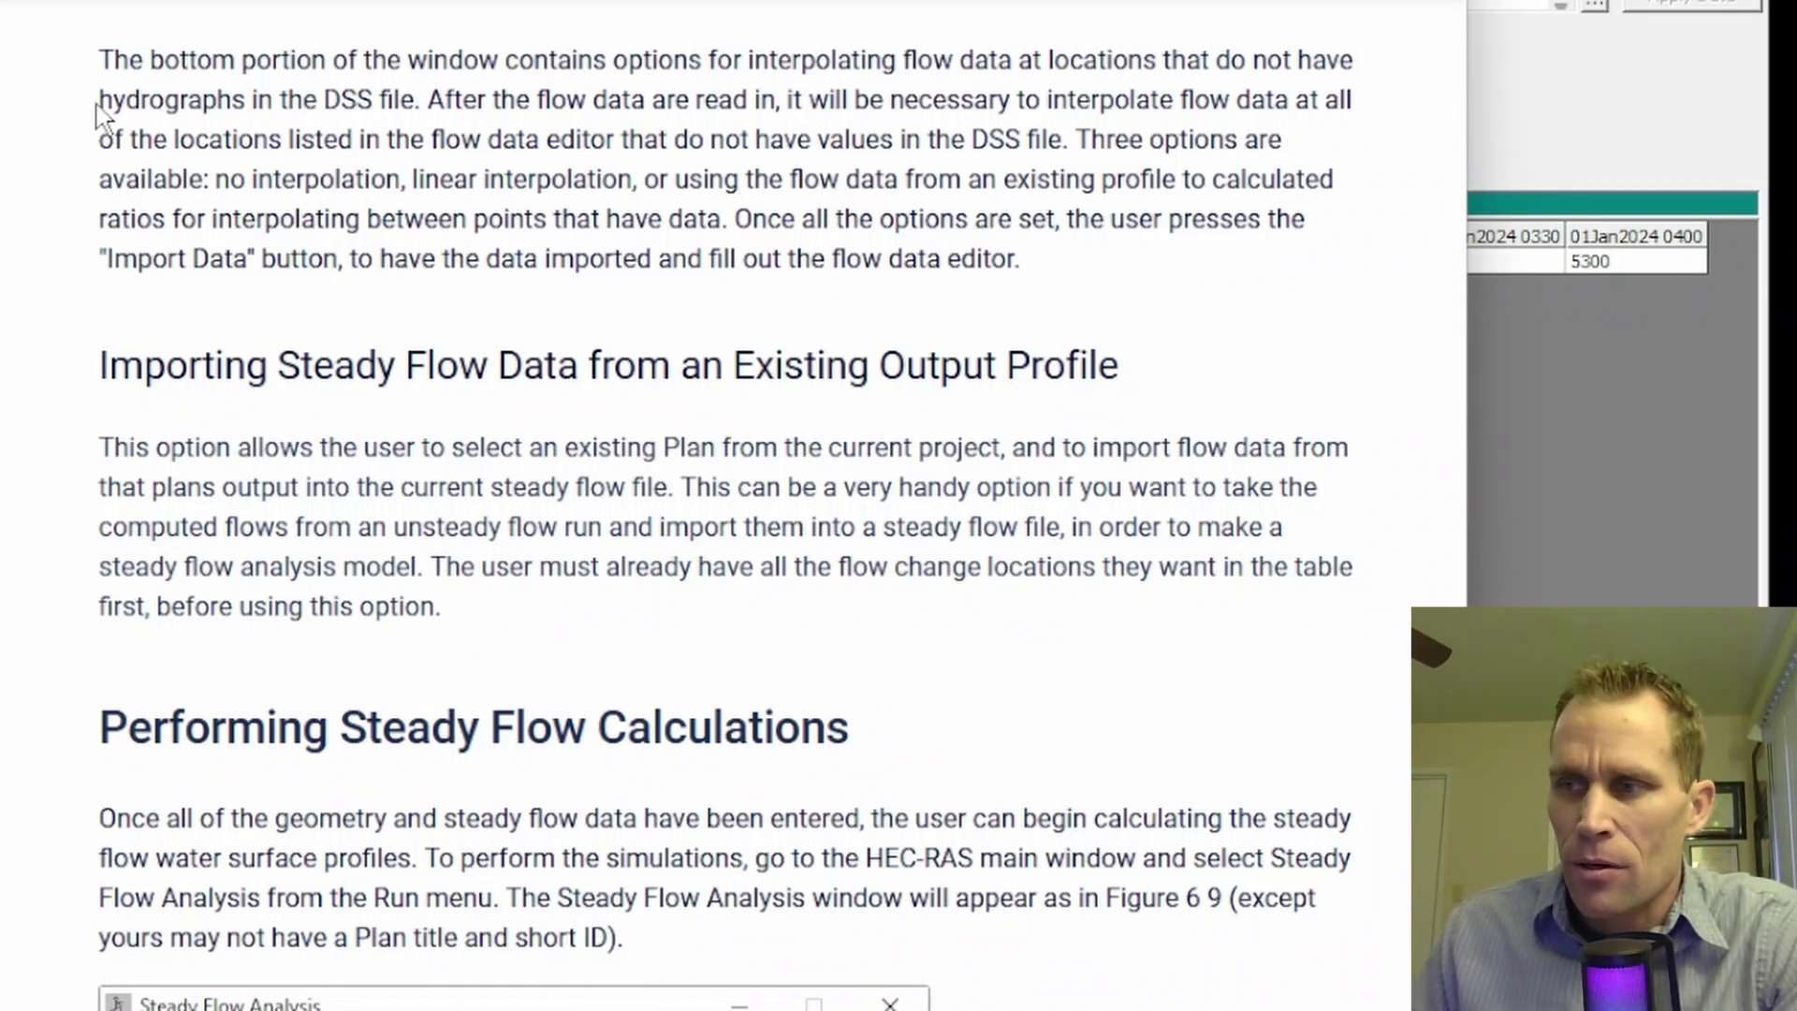
key("alt+Tab")
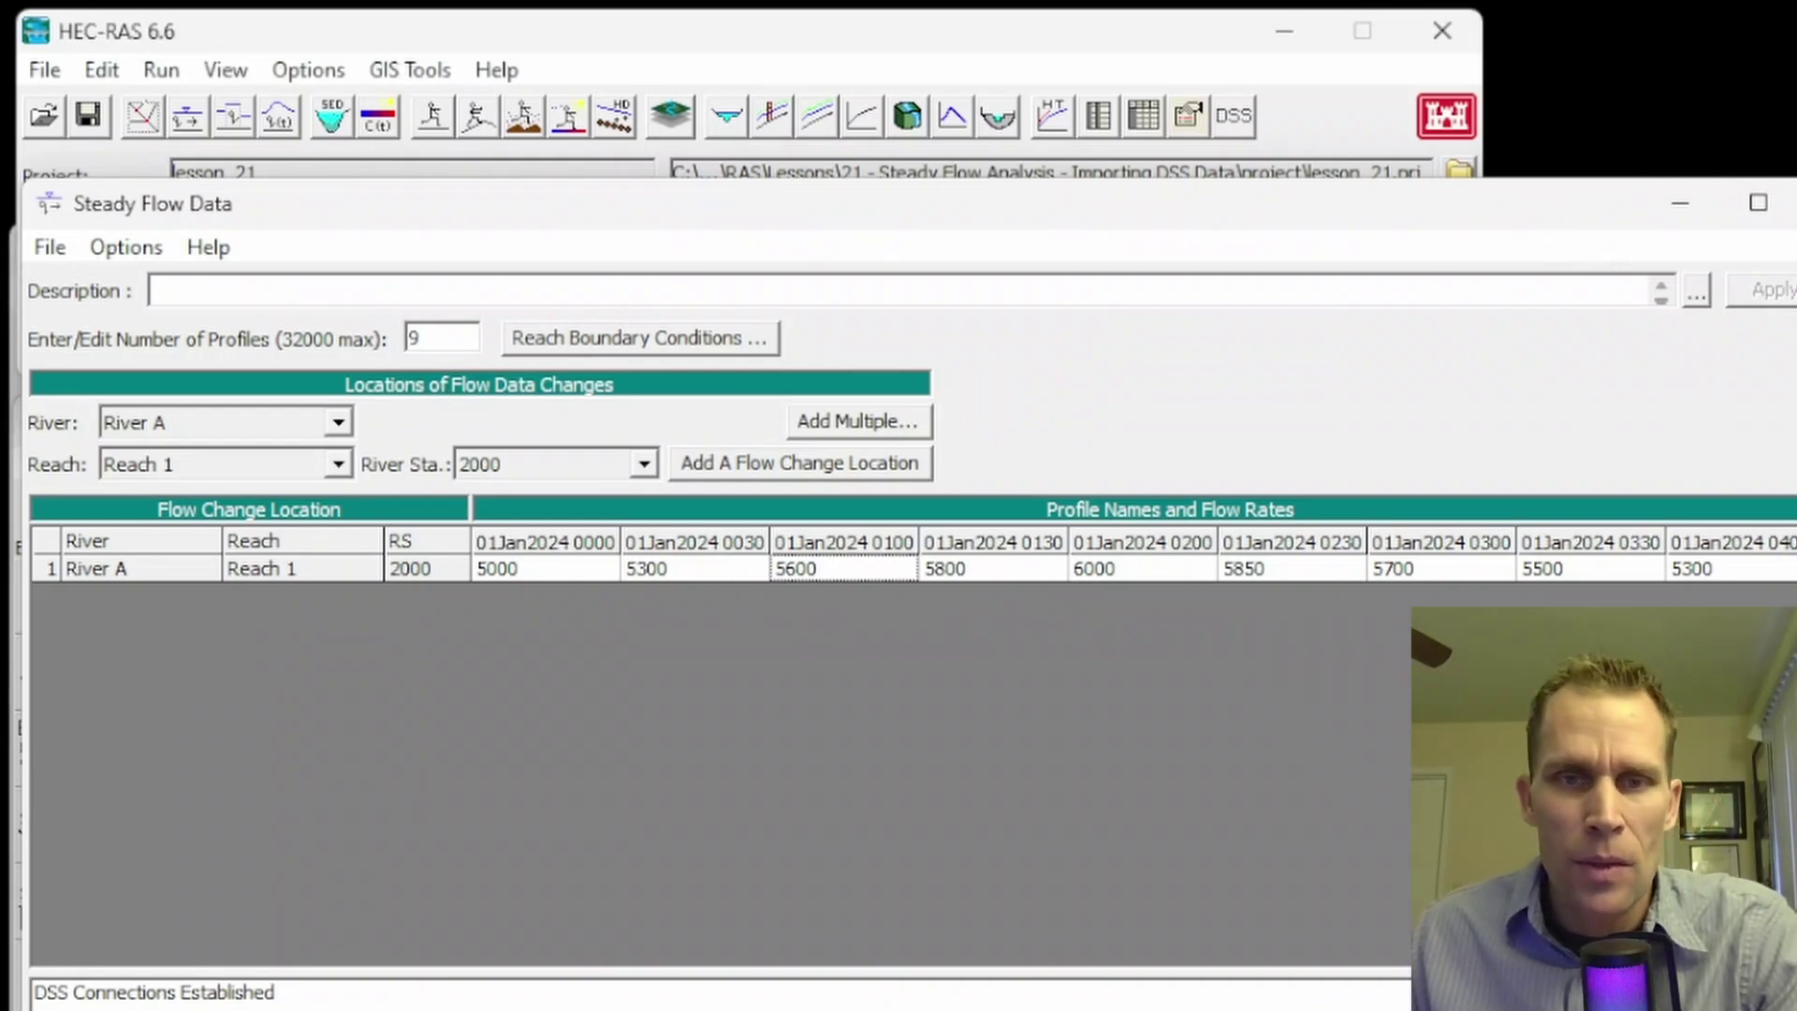
Minimize the editor, reopen it via Edit > Steady Flow Data, and show its File menu
left_click(1679, 203)
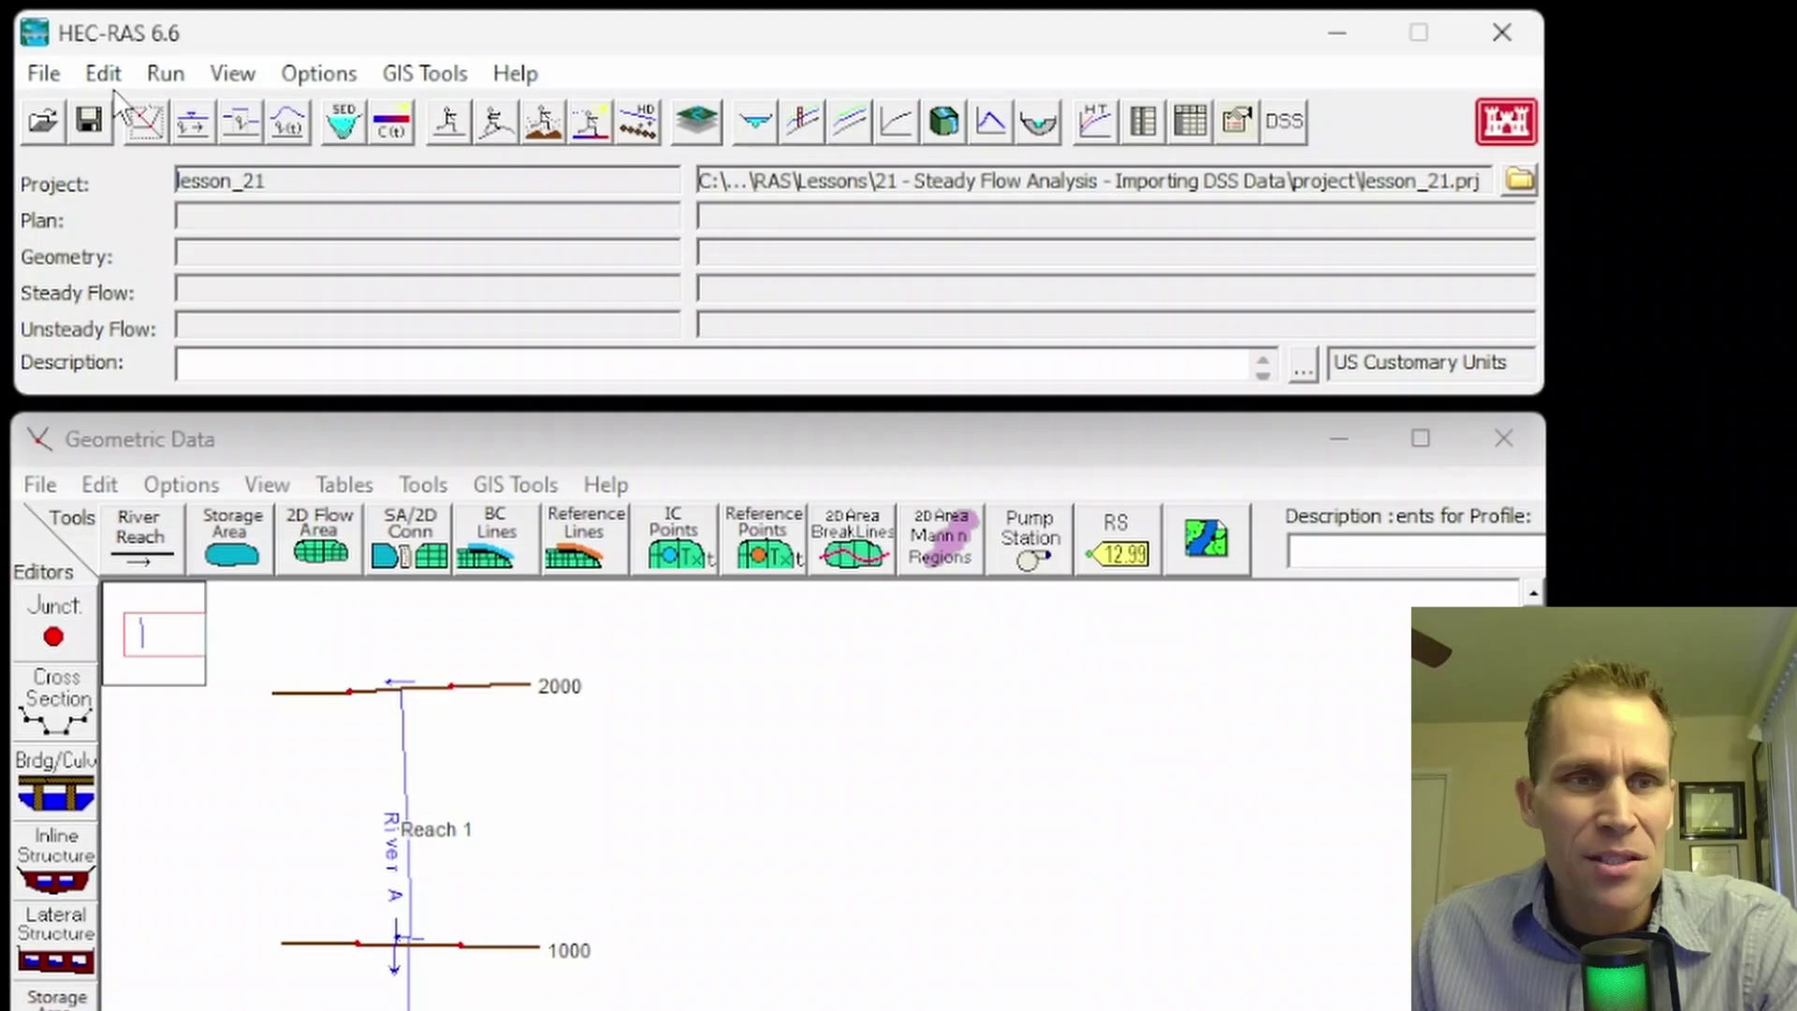
left_click(101, 70)
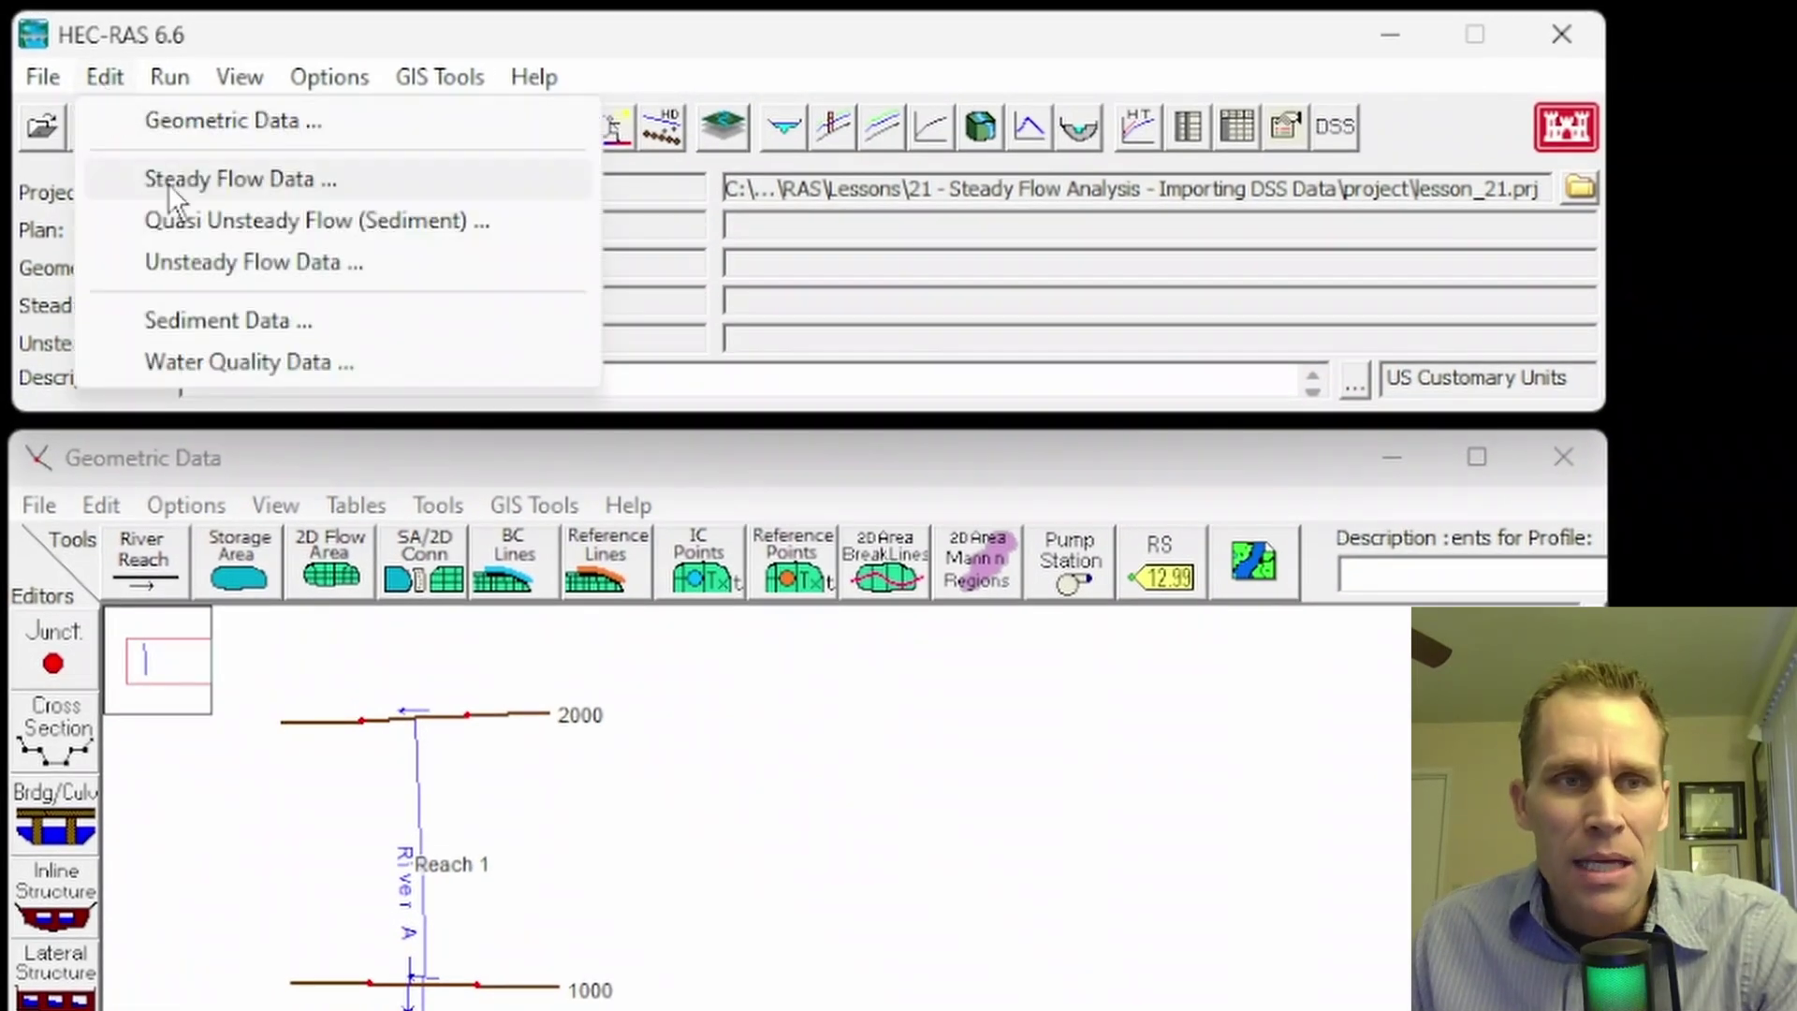
left_click(176, 178)
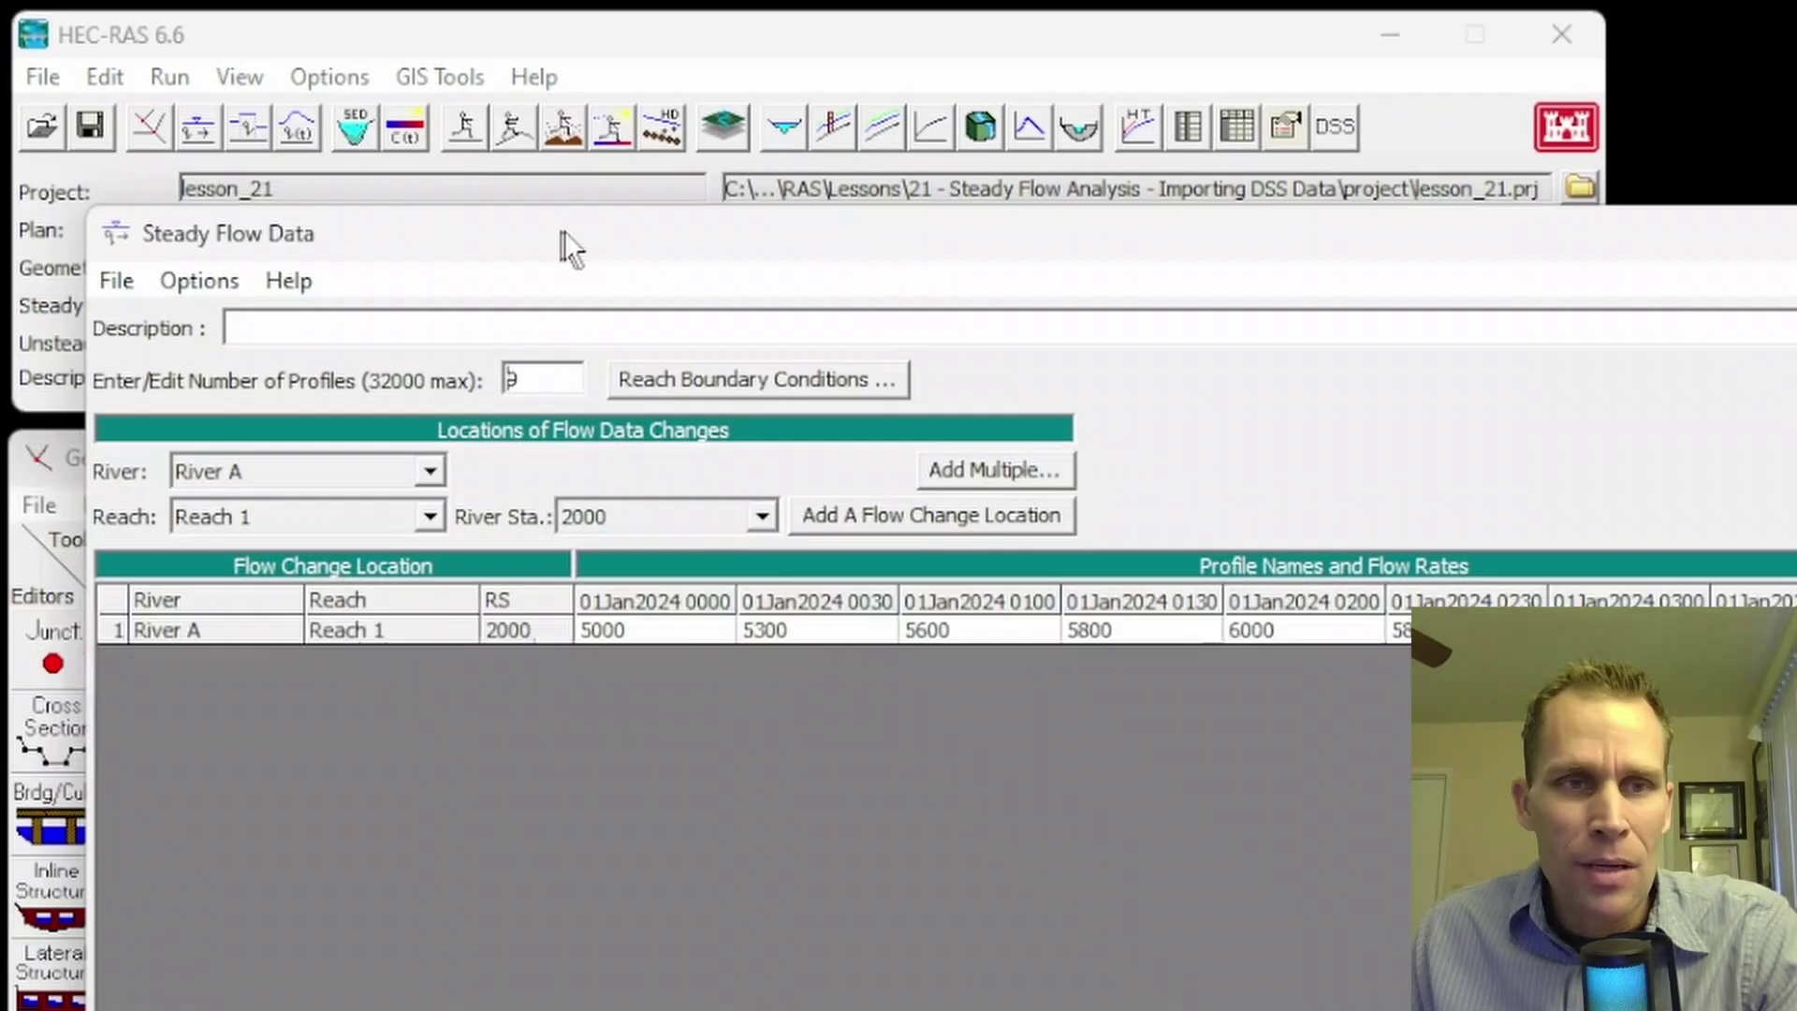
left_click(142, 280)
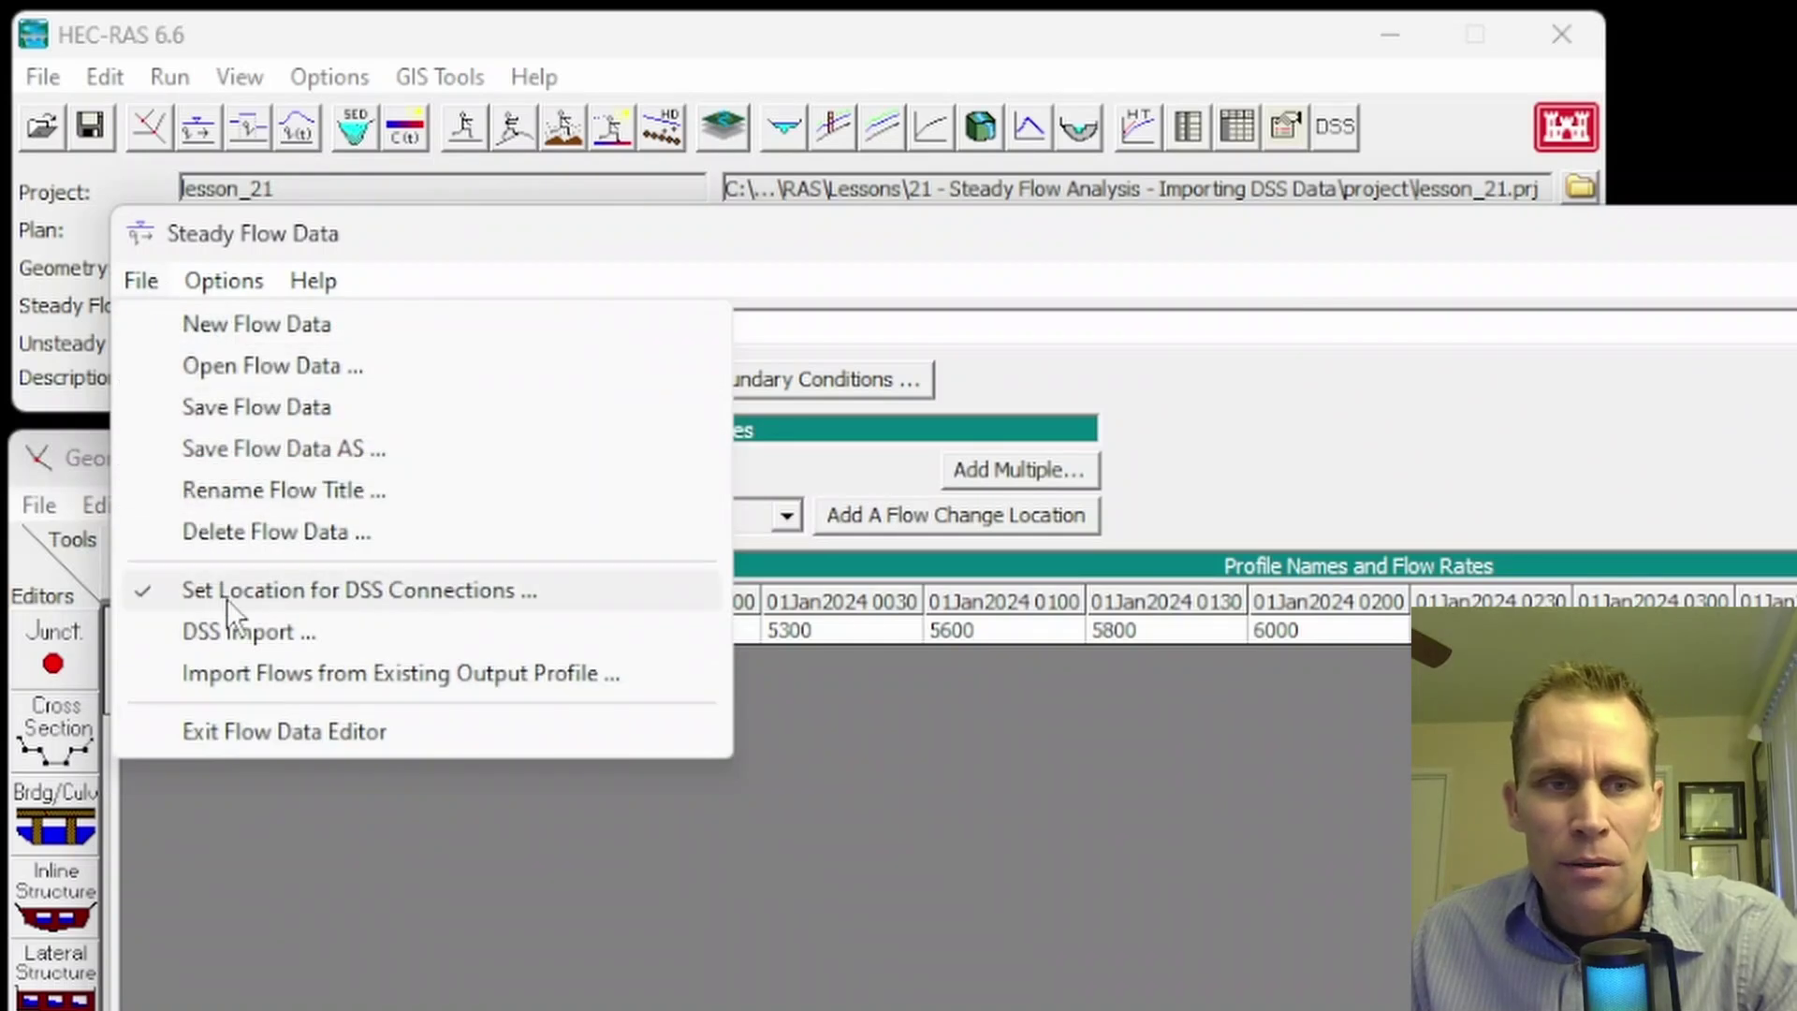